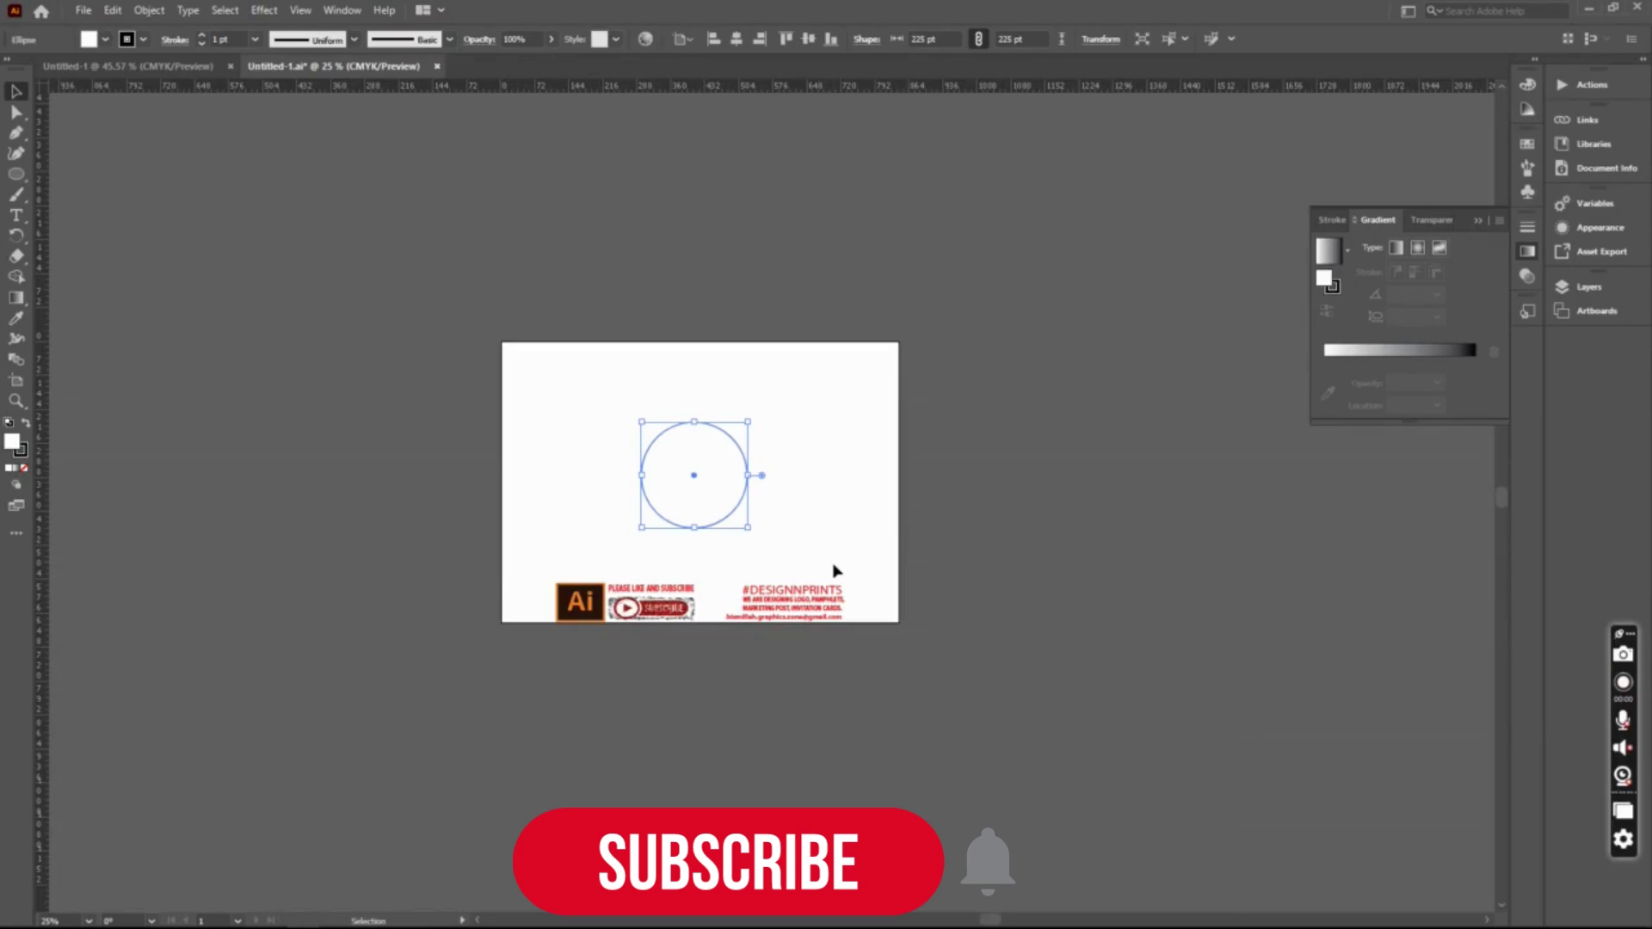
Resize the trial circle to 99 pt, then 189 pt, then back to 99 pt.
drag(748, 532, 717, 497)
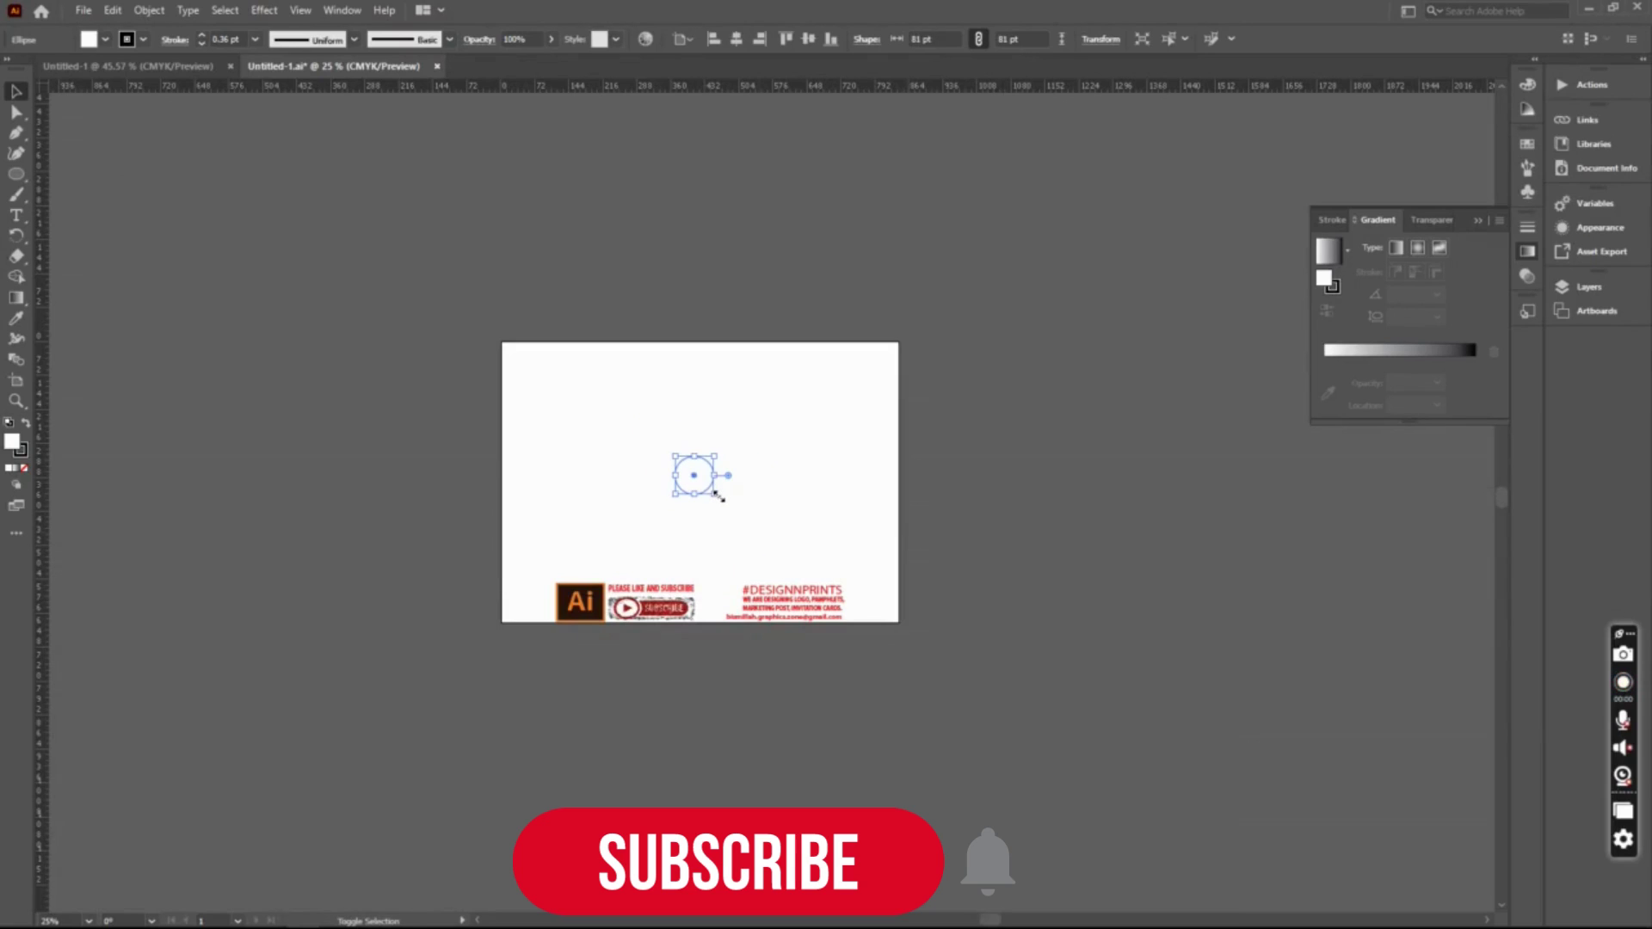
mouse_move(716, 496)
mouse_down()
mouse_move(758, 535)
mouse_move(718, 498)
mouse_up()
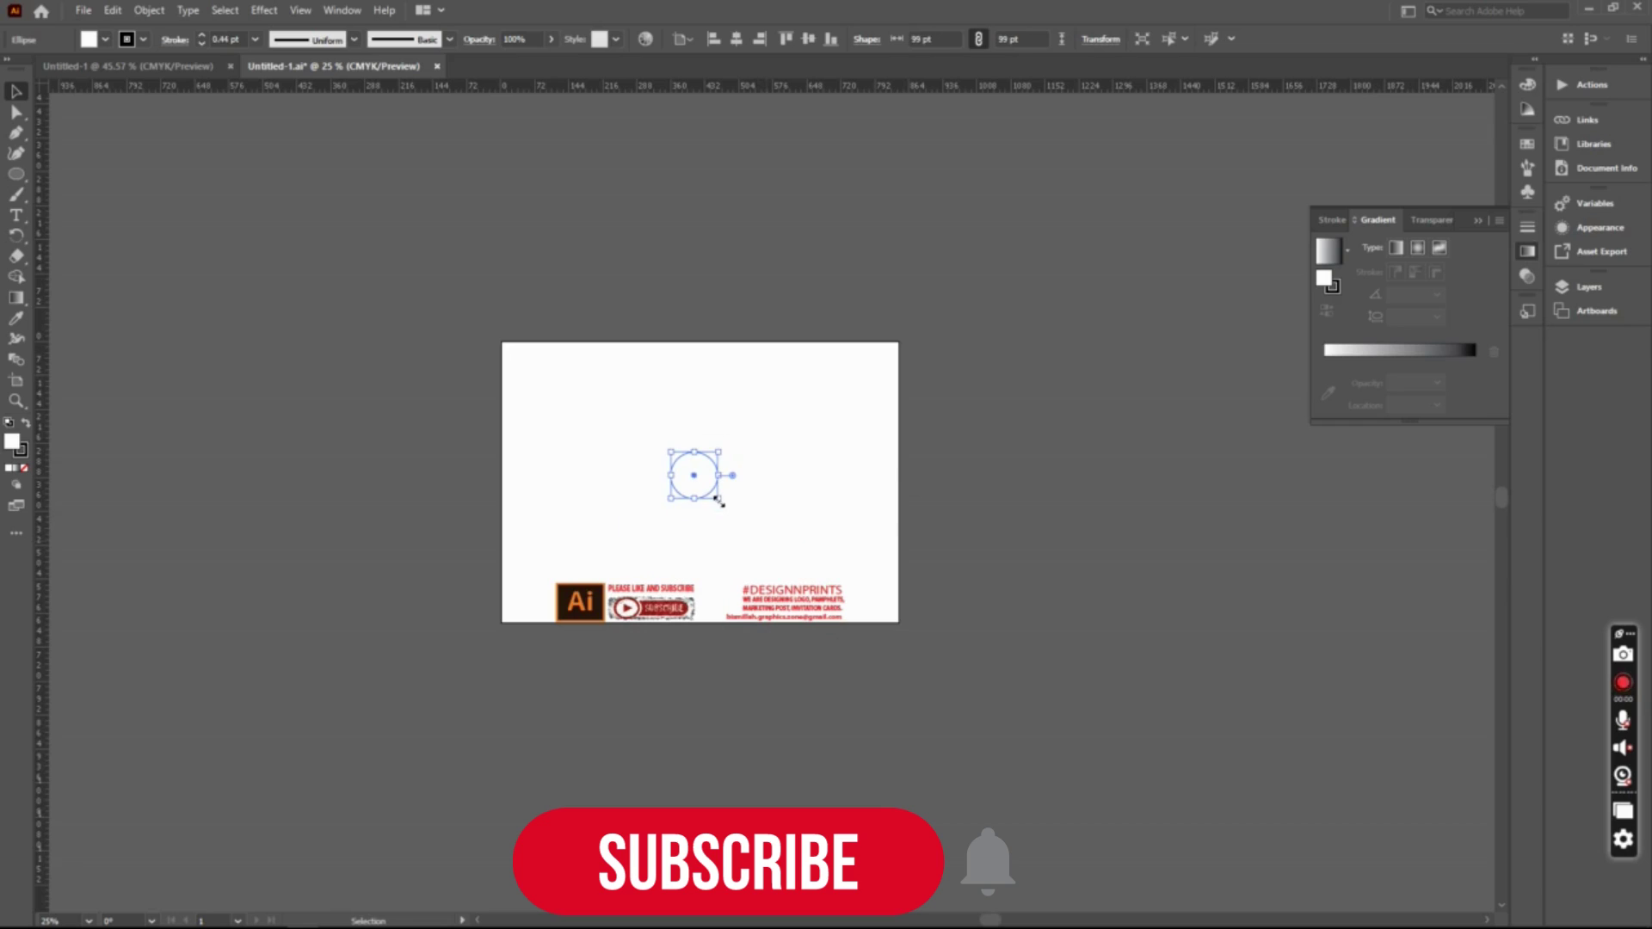
mouse_move(860, 383)
mouse_down()
mouse_move(502, 567)
mouse_move(527, 564)
mouse_up()
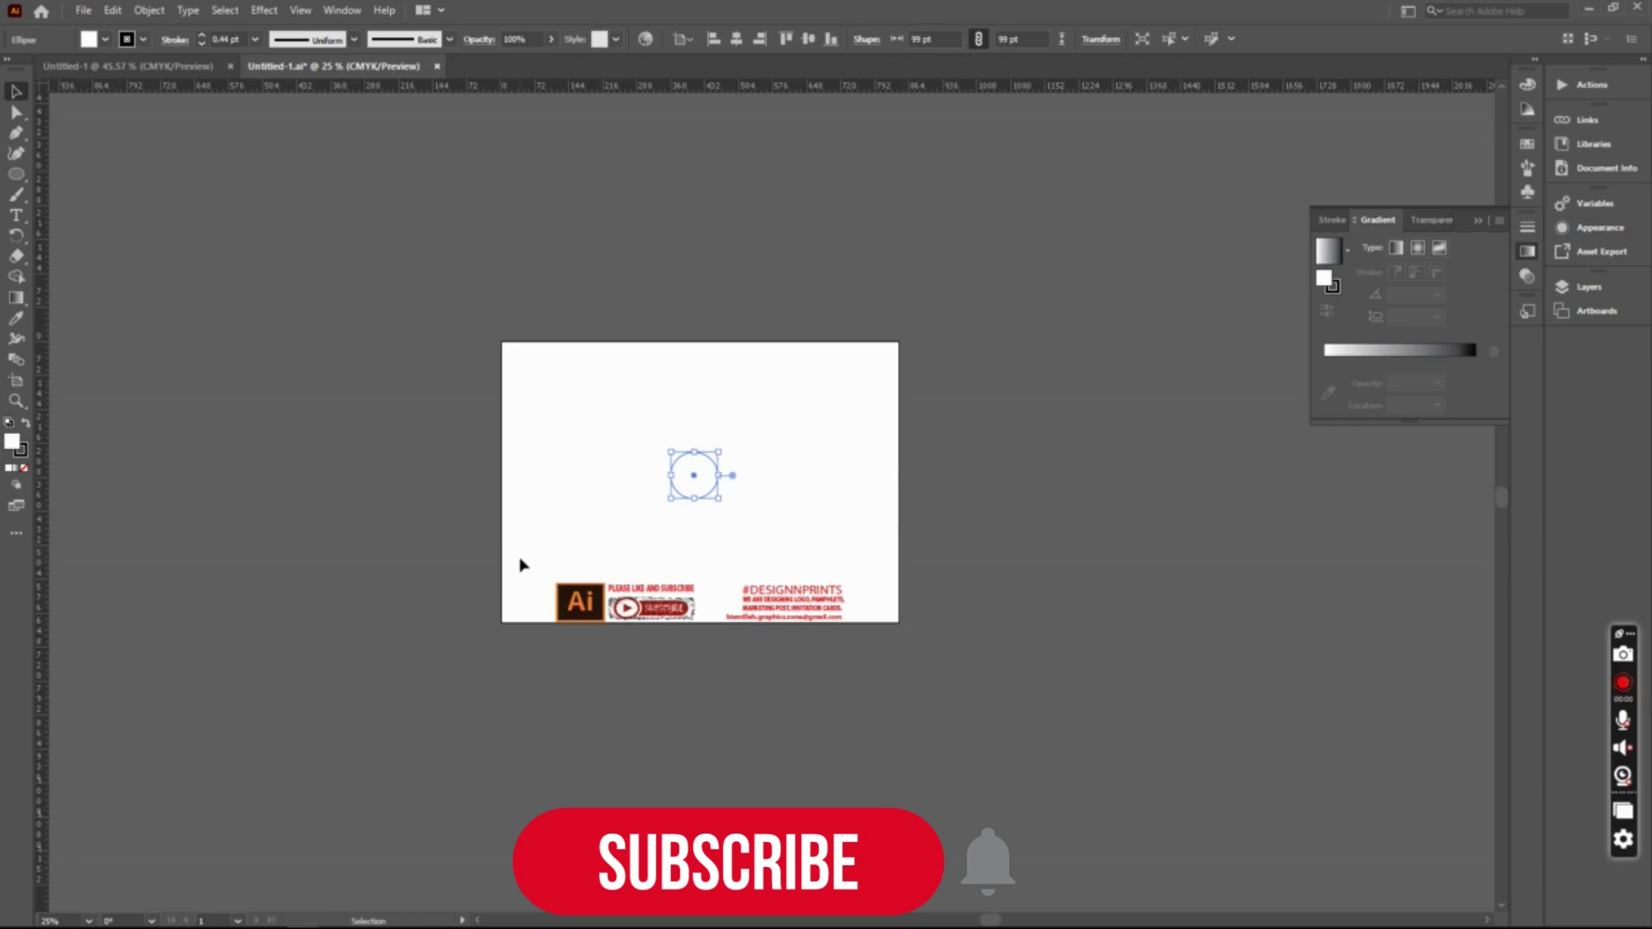
Deselect the circle and show the Color panel sliders instead of the Gradient settings.
click(742, 492)
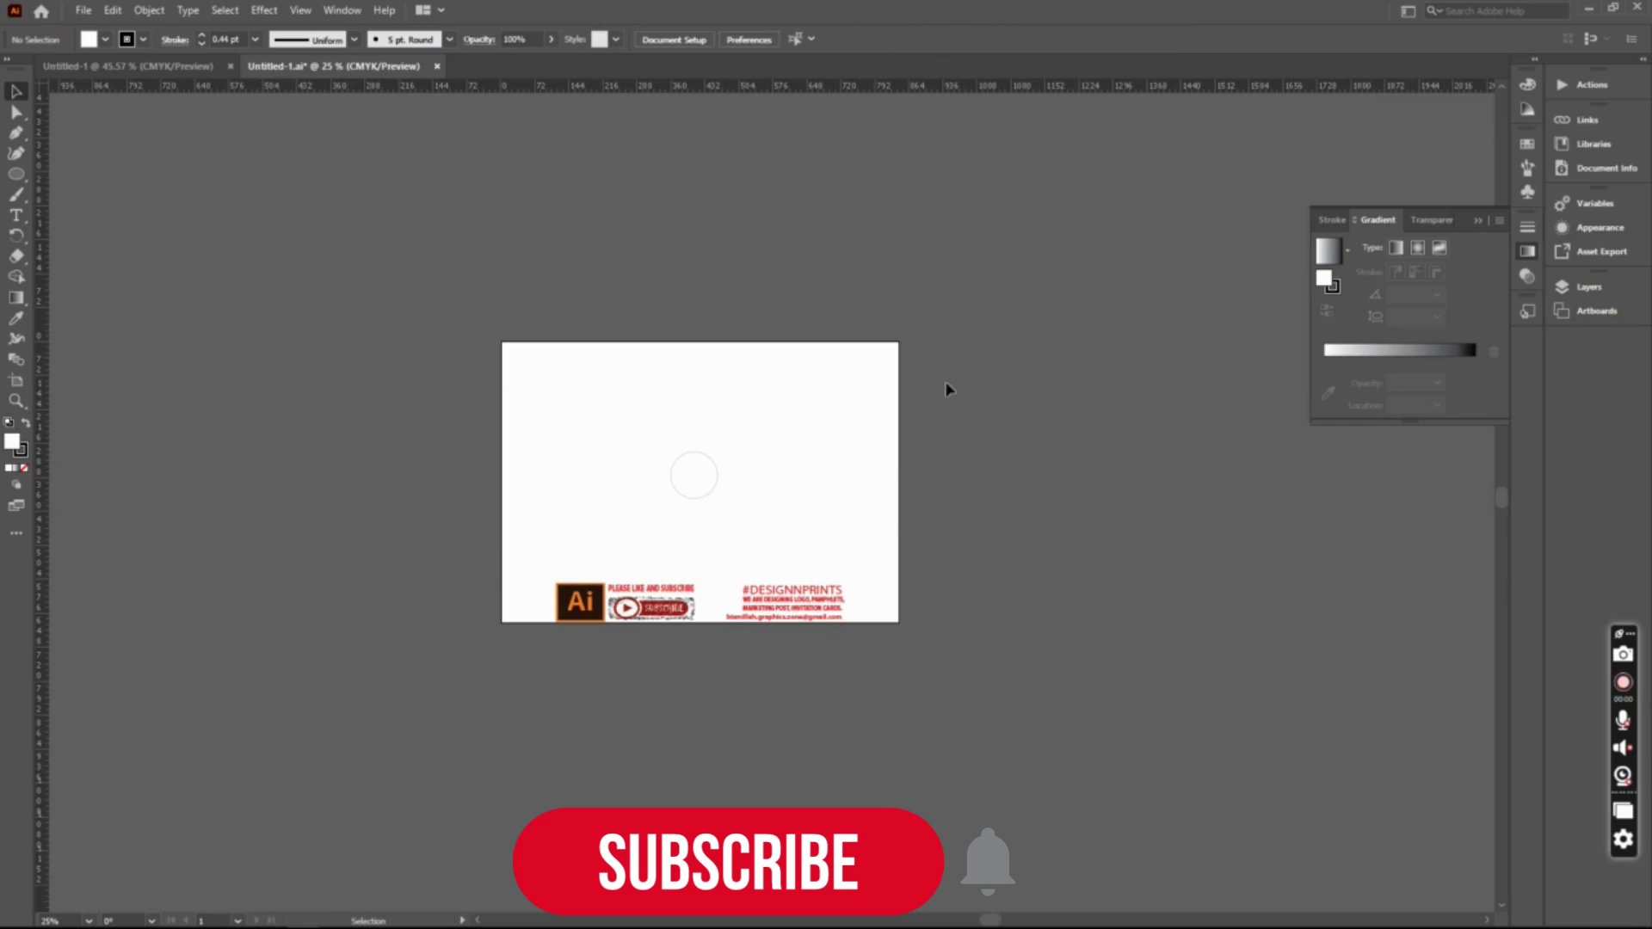
click(581, 524)
click(9, 468)
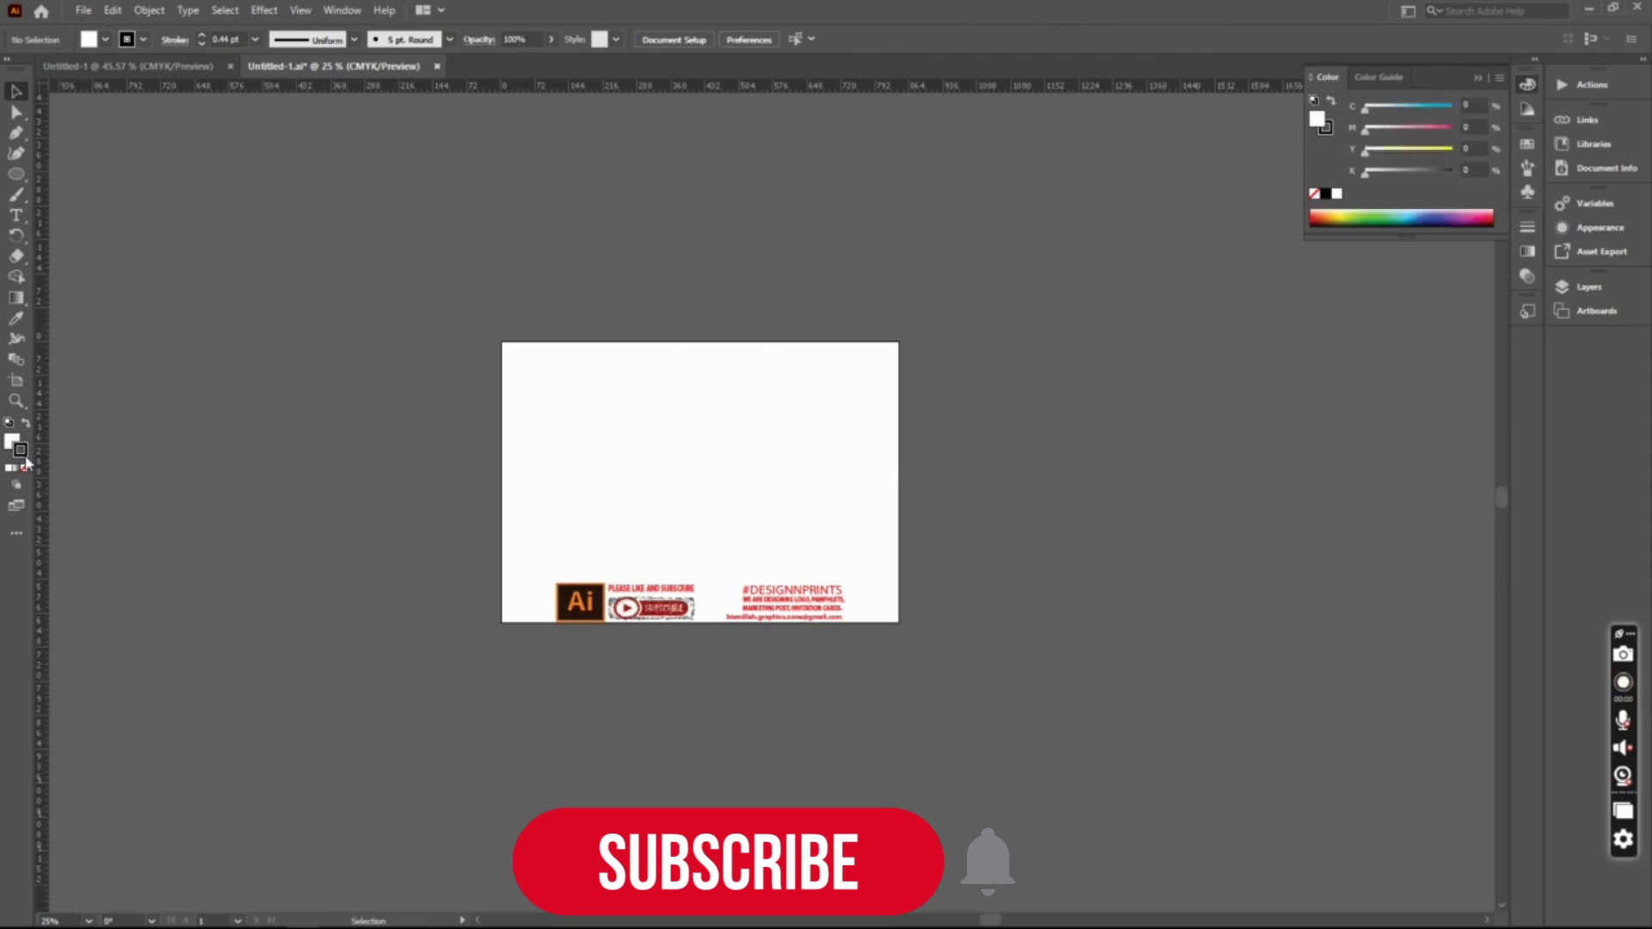
Draw a circle with the Ellipse Tool and size it to 405 pt.
drag(17, 174, 99, 217)
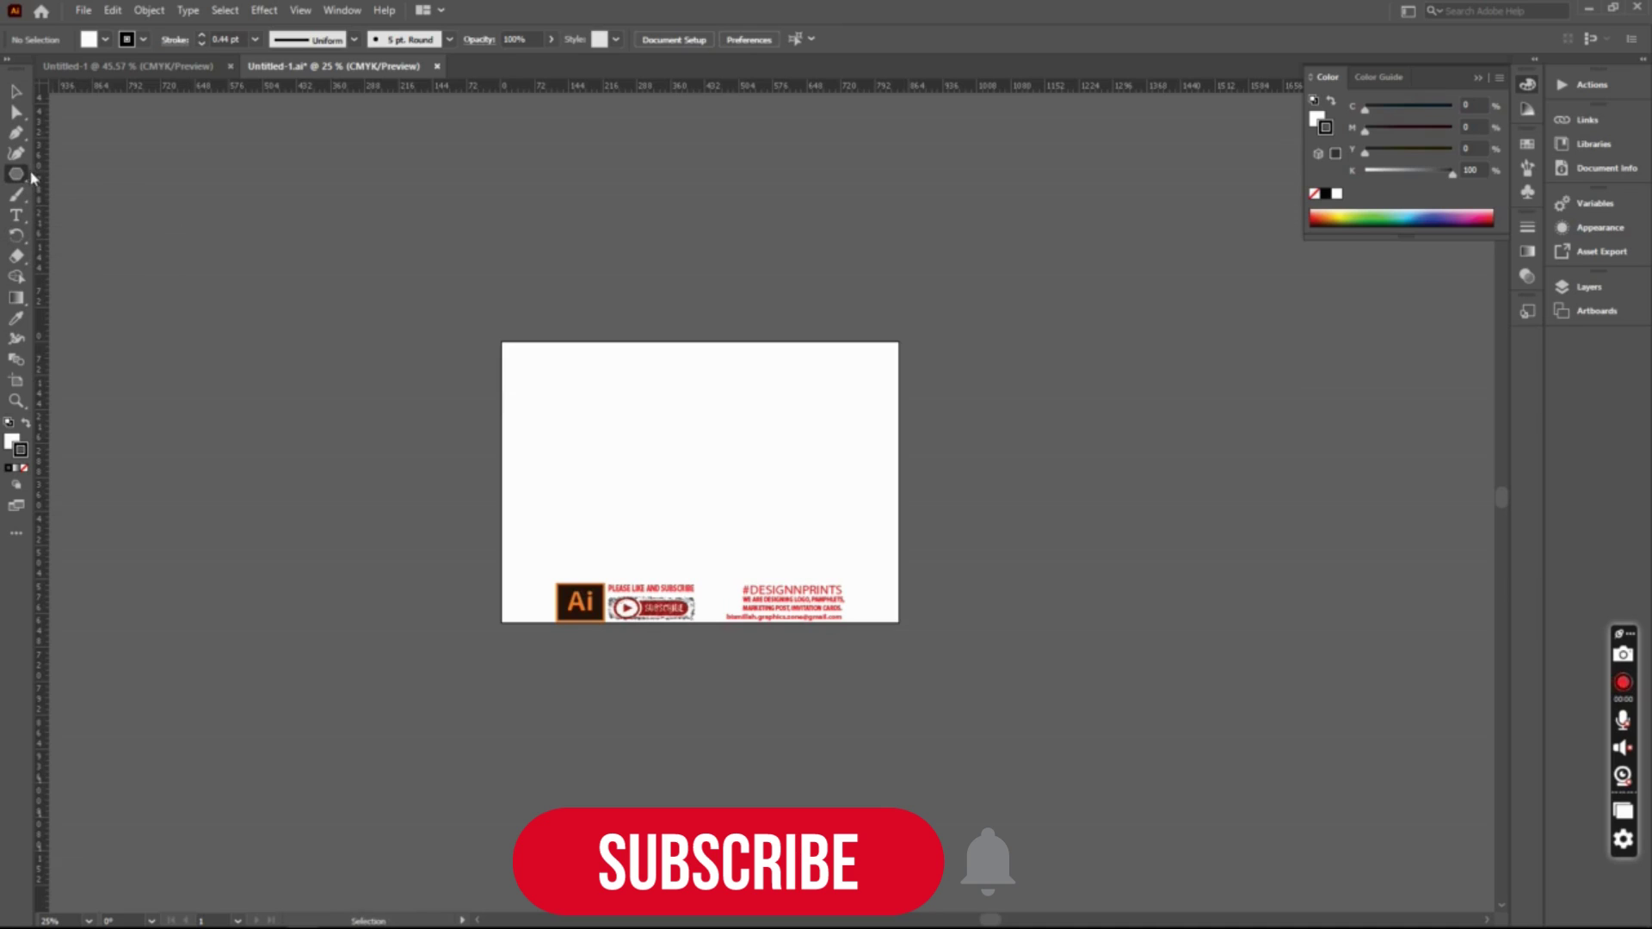
drag(25, 178, 104, 193)
drag(709, 409, 862, 562)
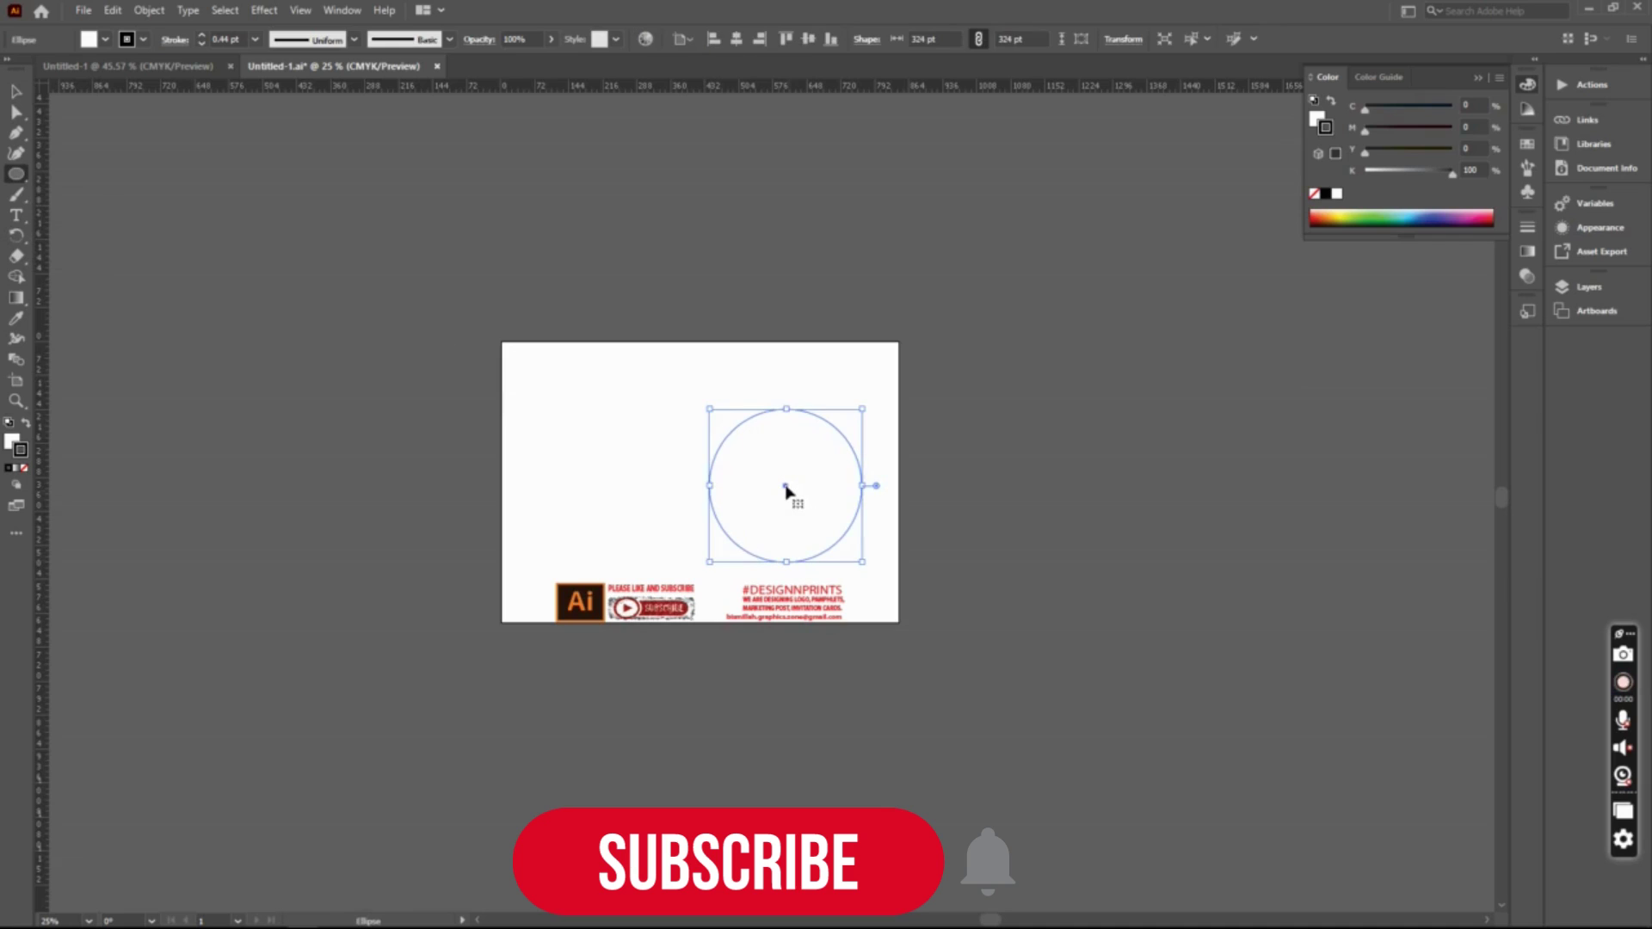
drag(786, 488, 674, 442)
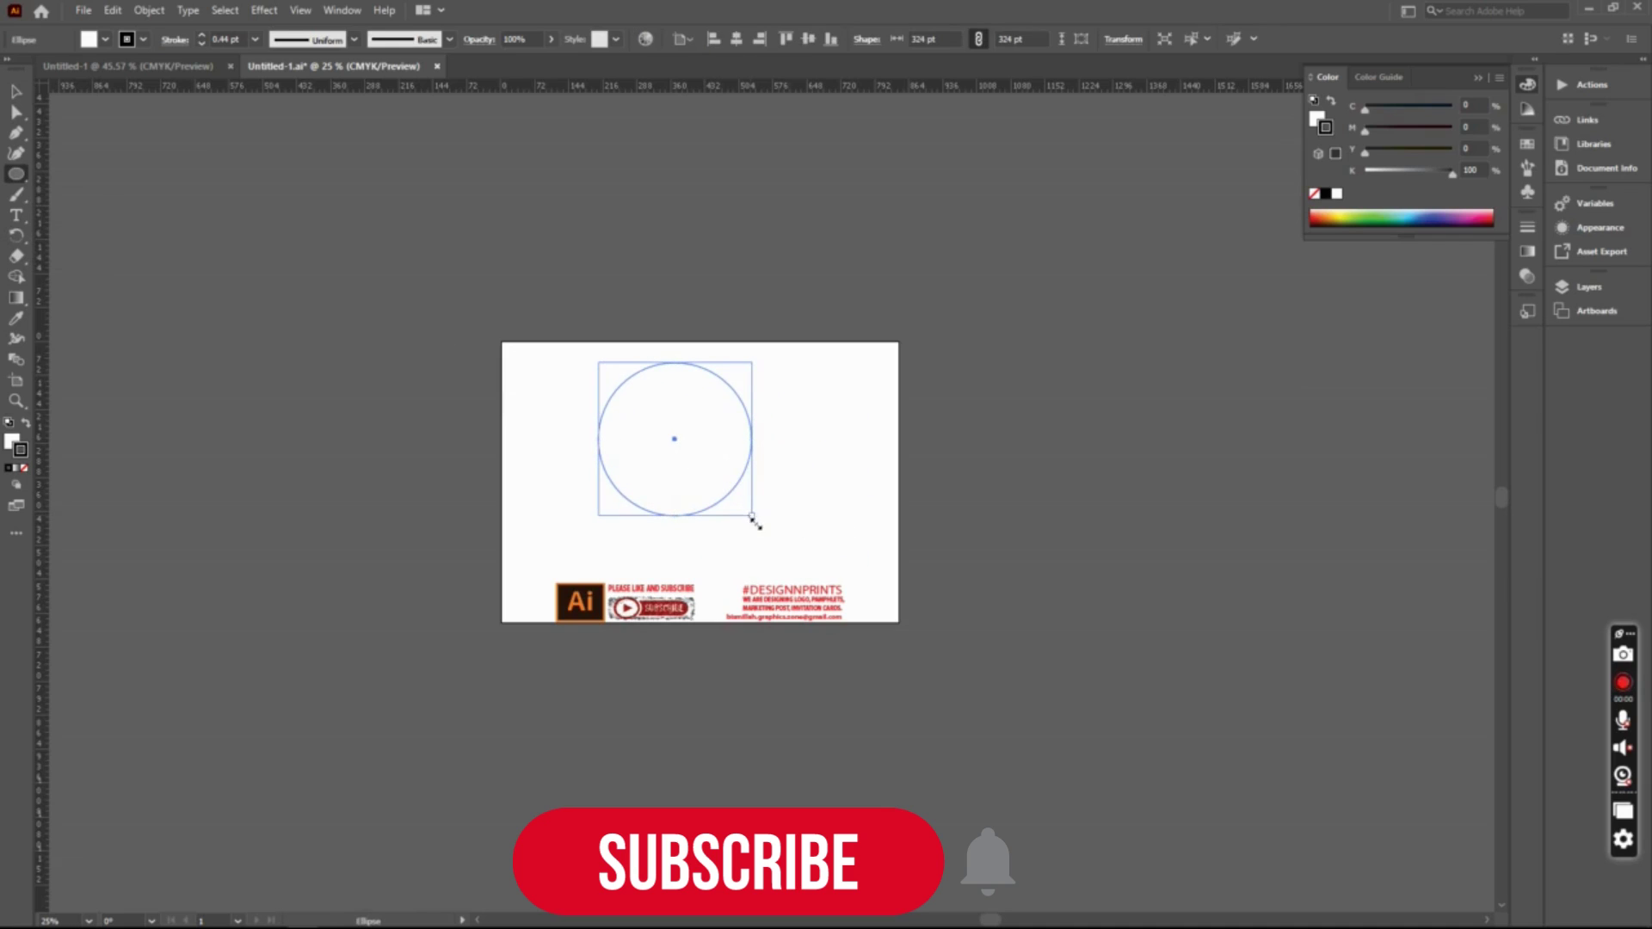
drag(752, 517, 793, 564)
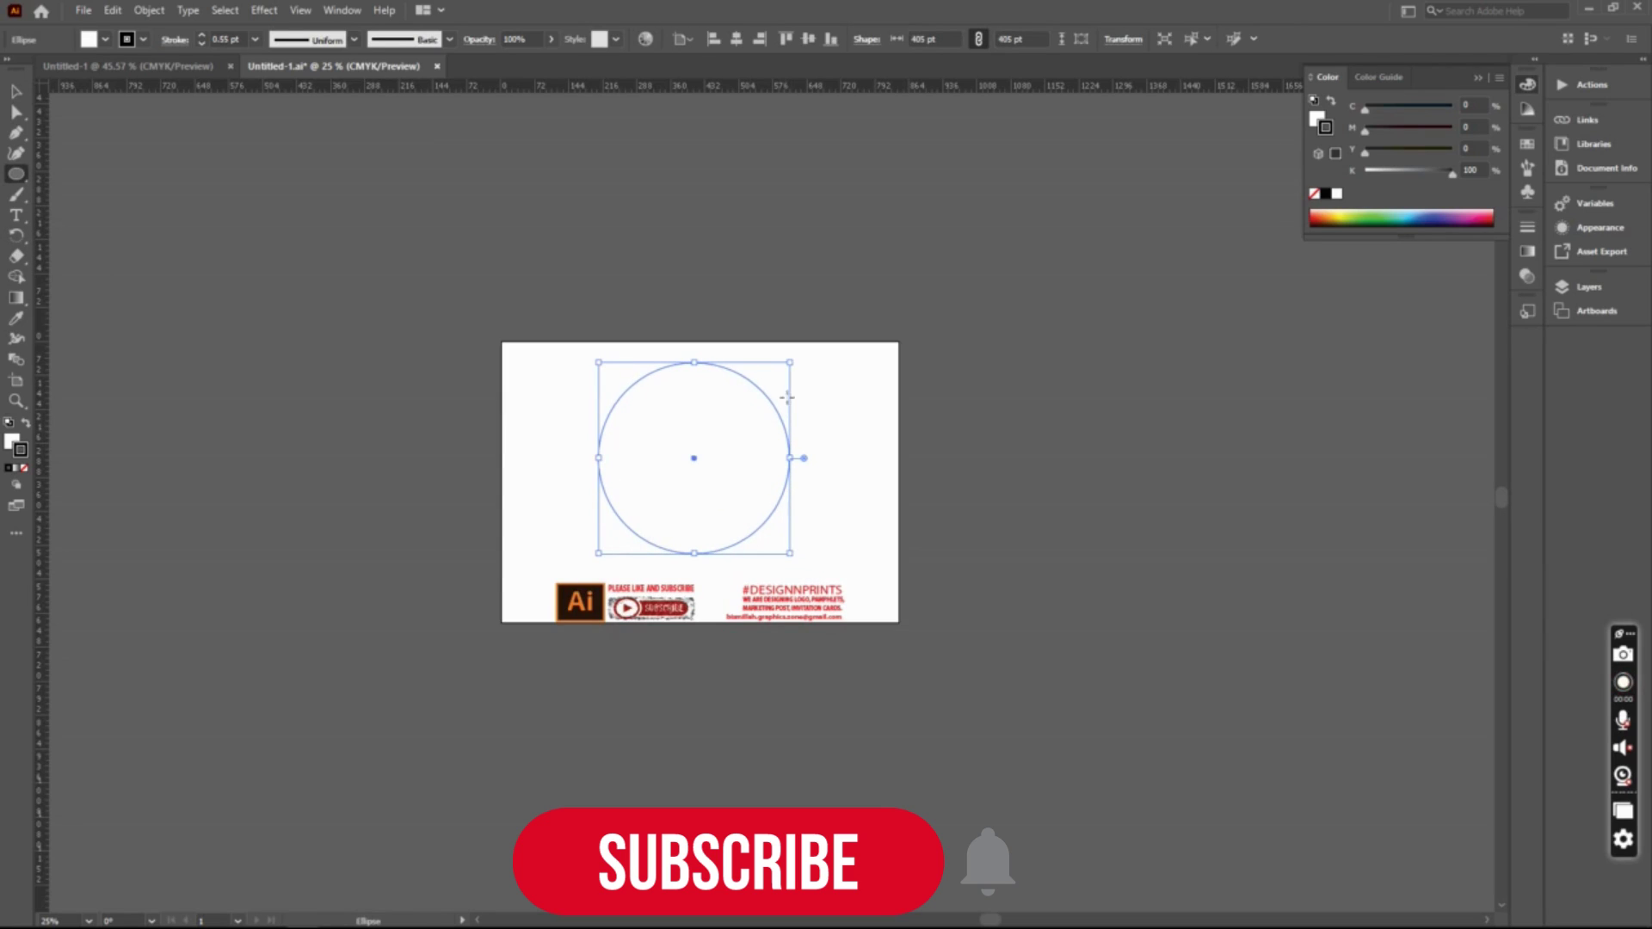
drag(789, 363, 733, 428)
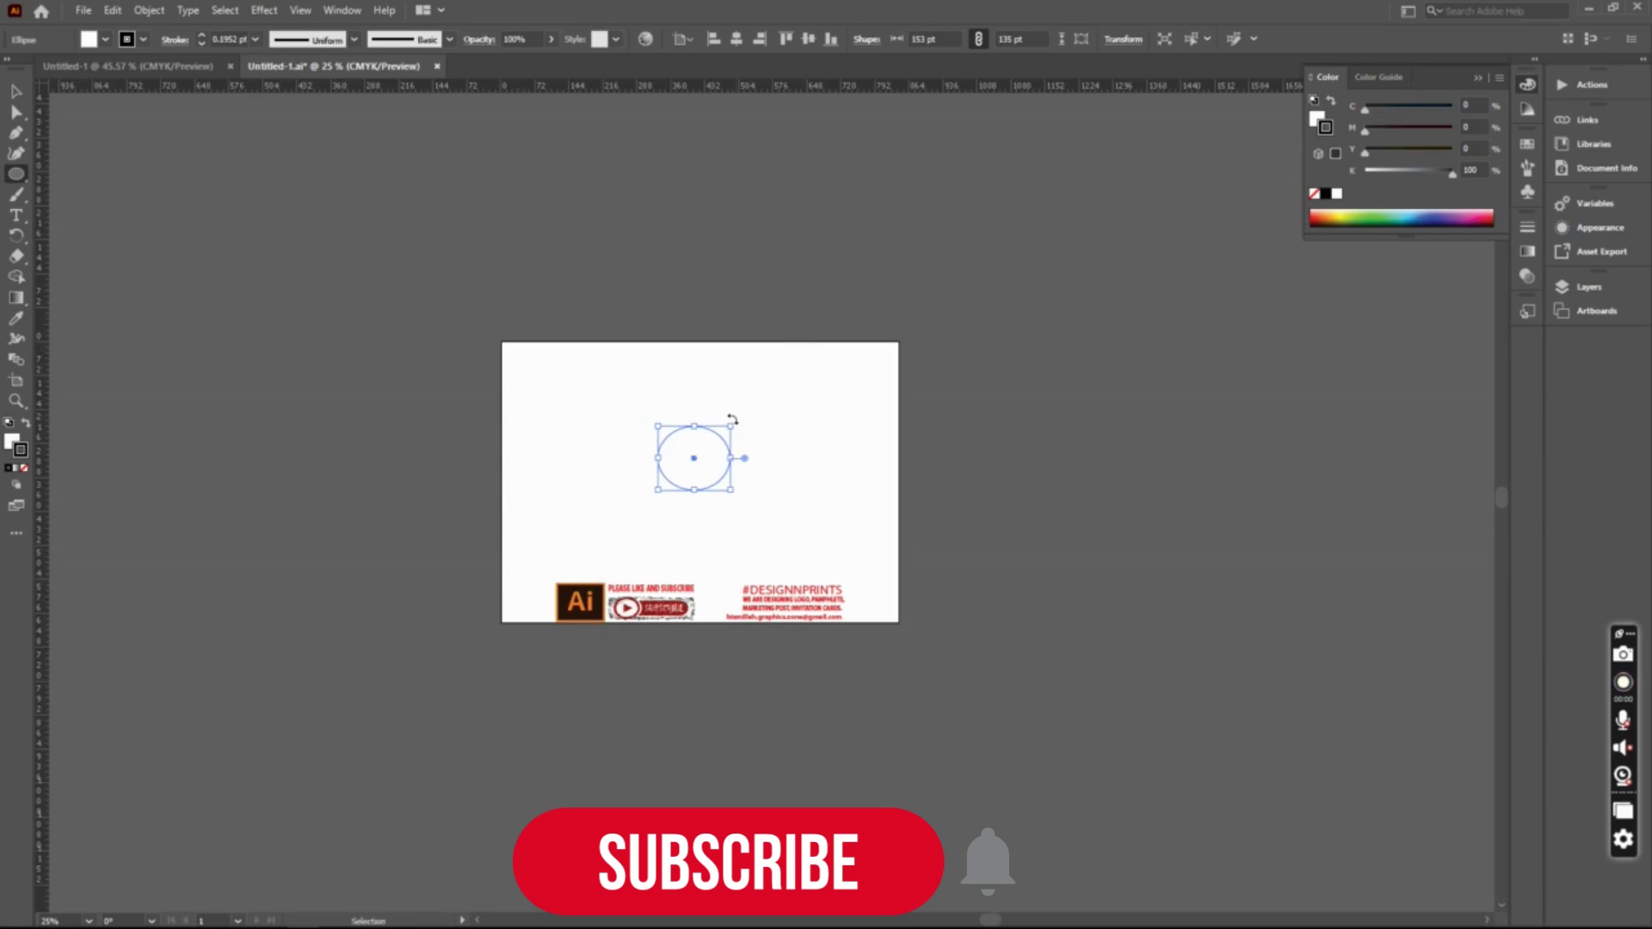
key(ctrl+z)
Alt-drag a small 99 pt circle out from the large circle's centre.
key(v)
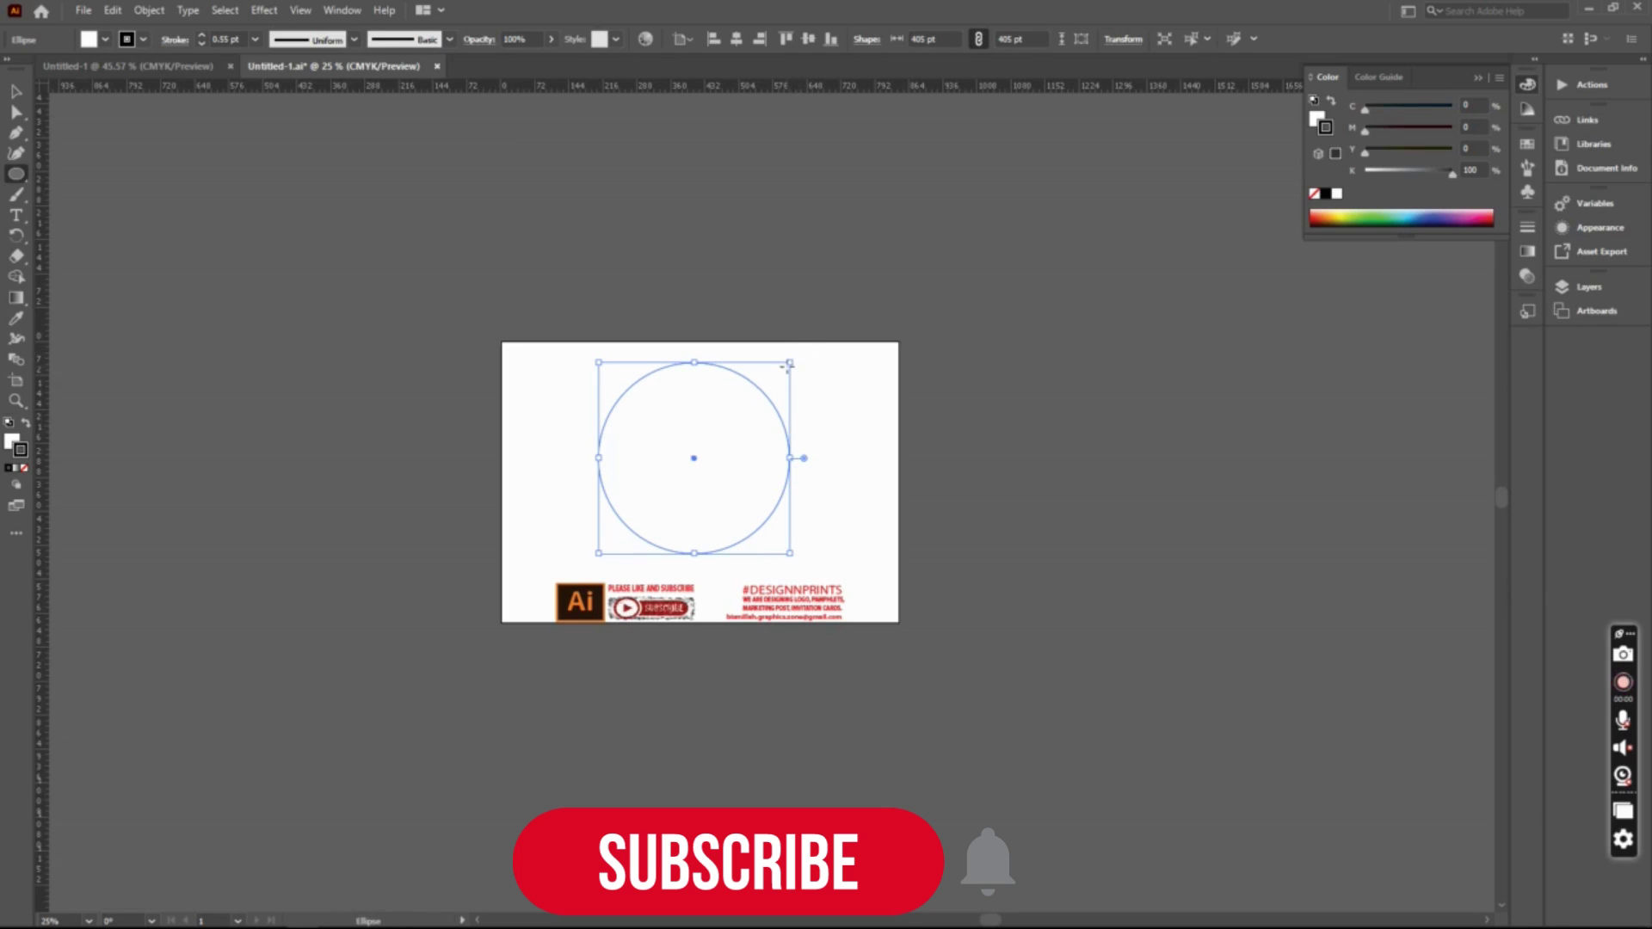
drag(790, 365, 721, 434)
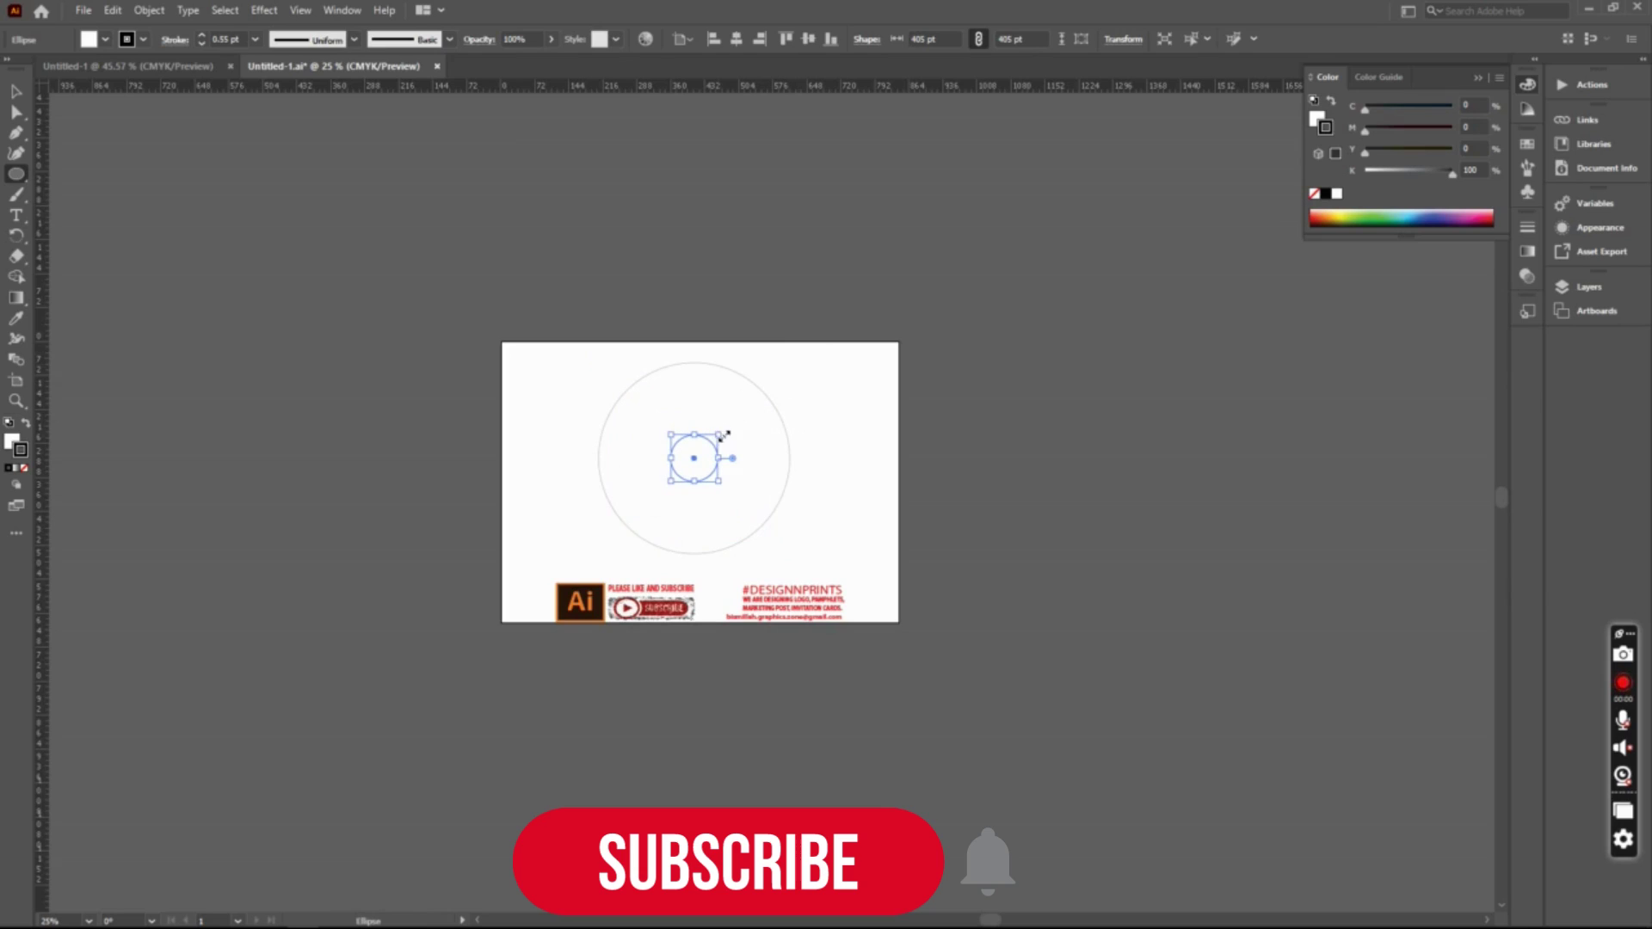
key(v)
click(663, 327)
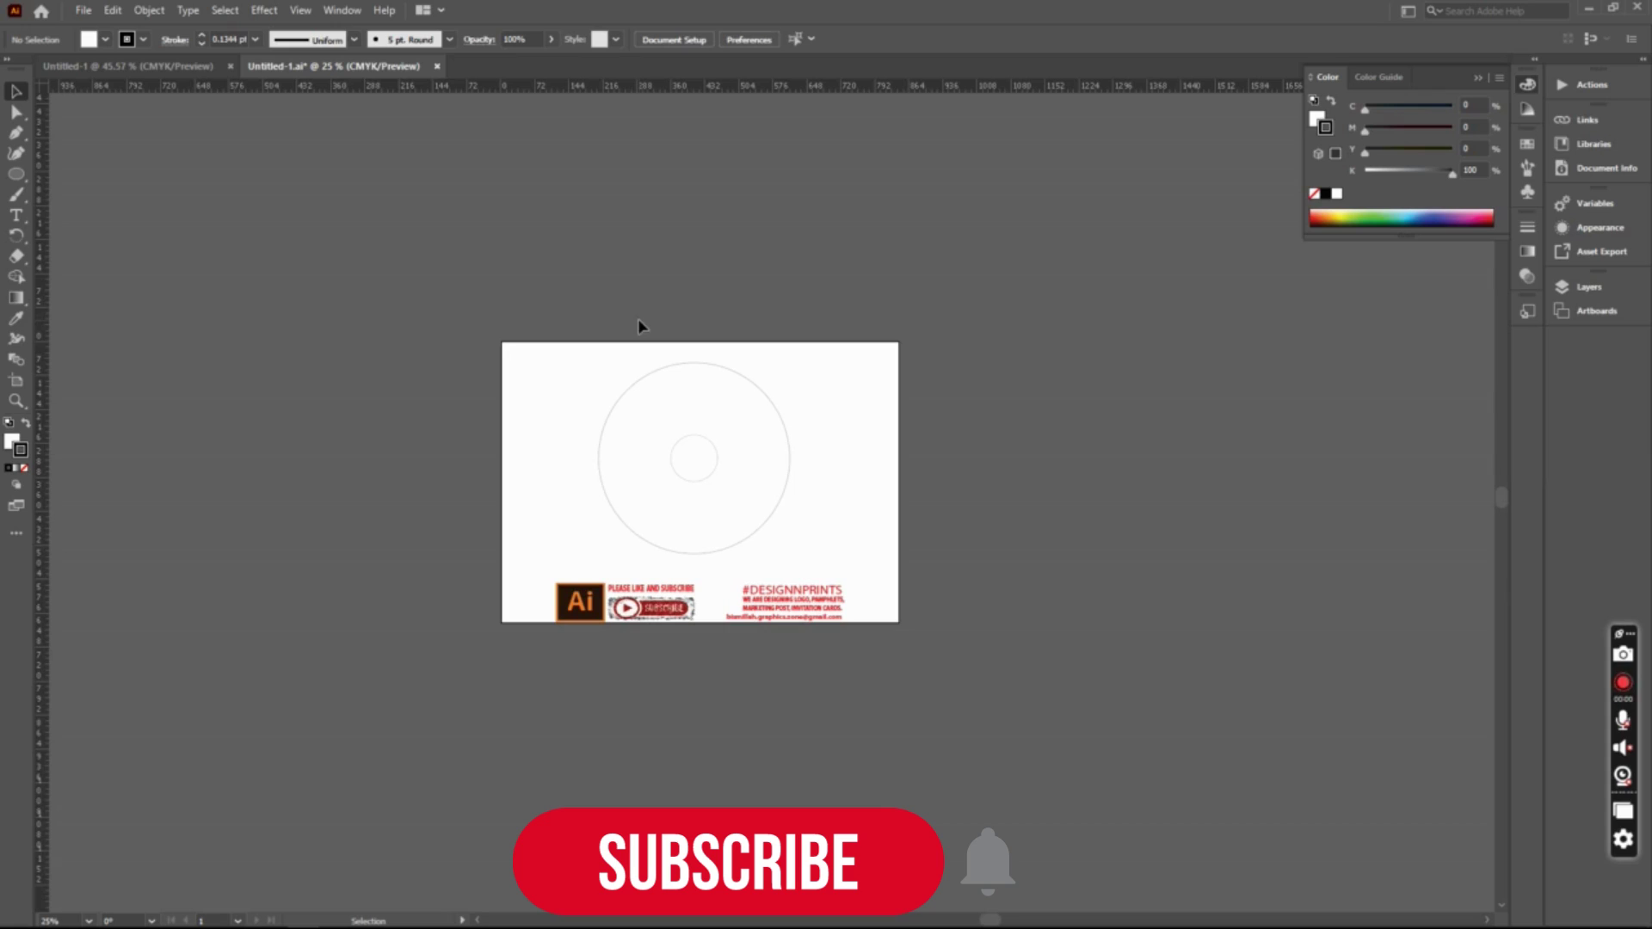
Move the large circle down until the small circle touches its inside top edge.
click(698, 368)
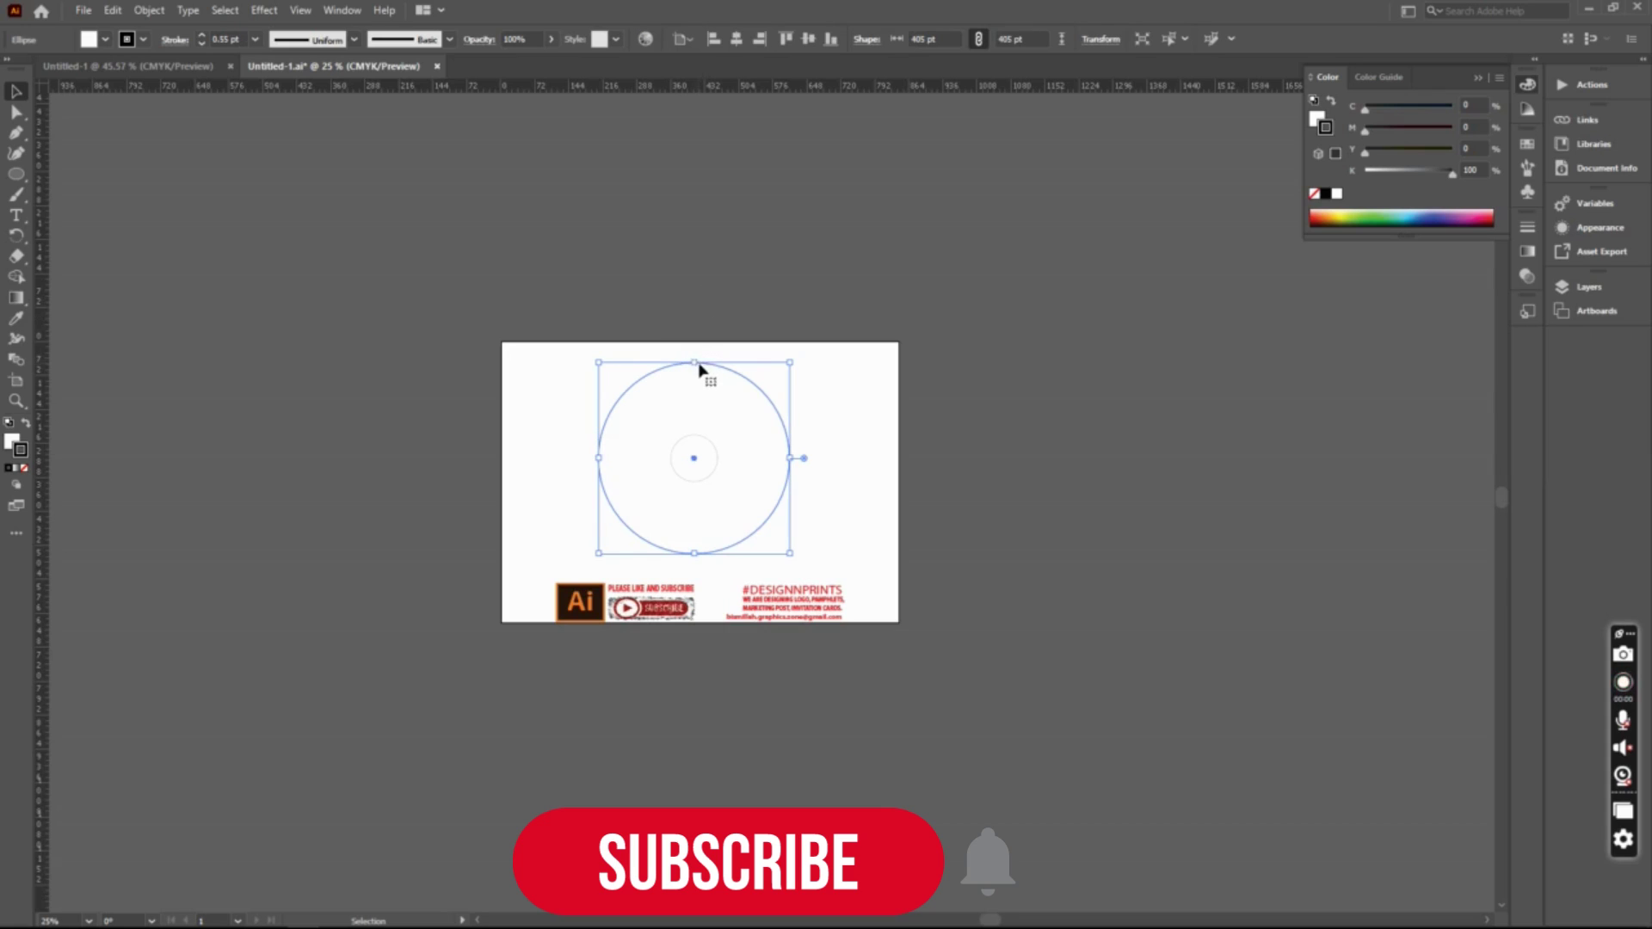
drag(701, 368, 696, 461)
scroll(699, 452, up, 2)
Scale both circles down to a 234 pt outer circle and center them horizontally.
drag(936, 437, 480, 564)
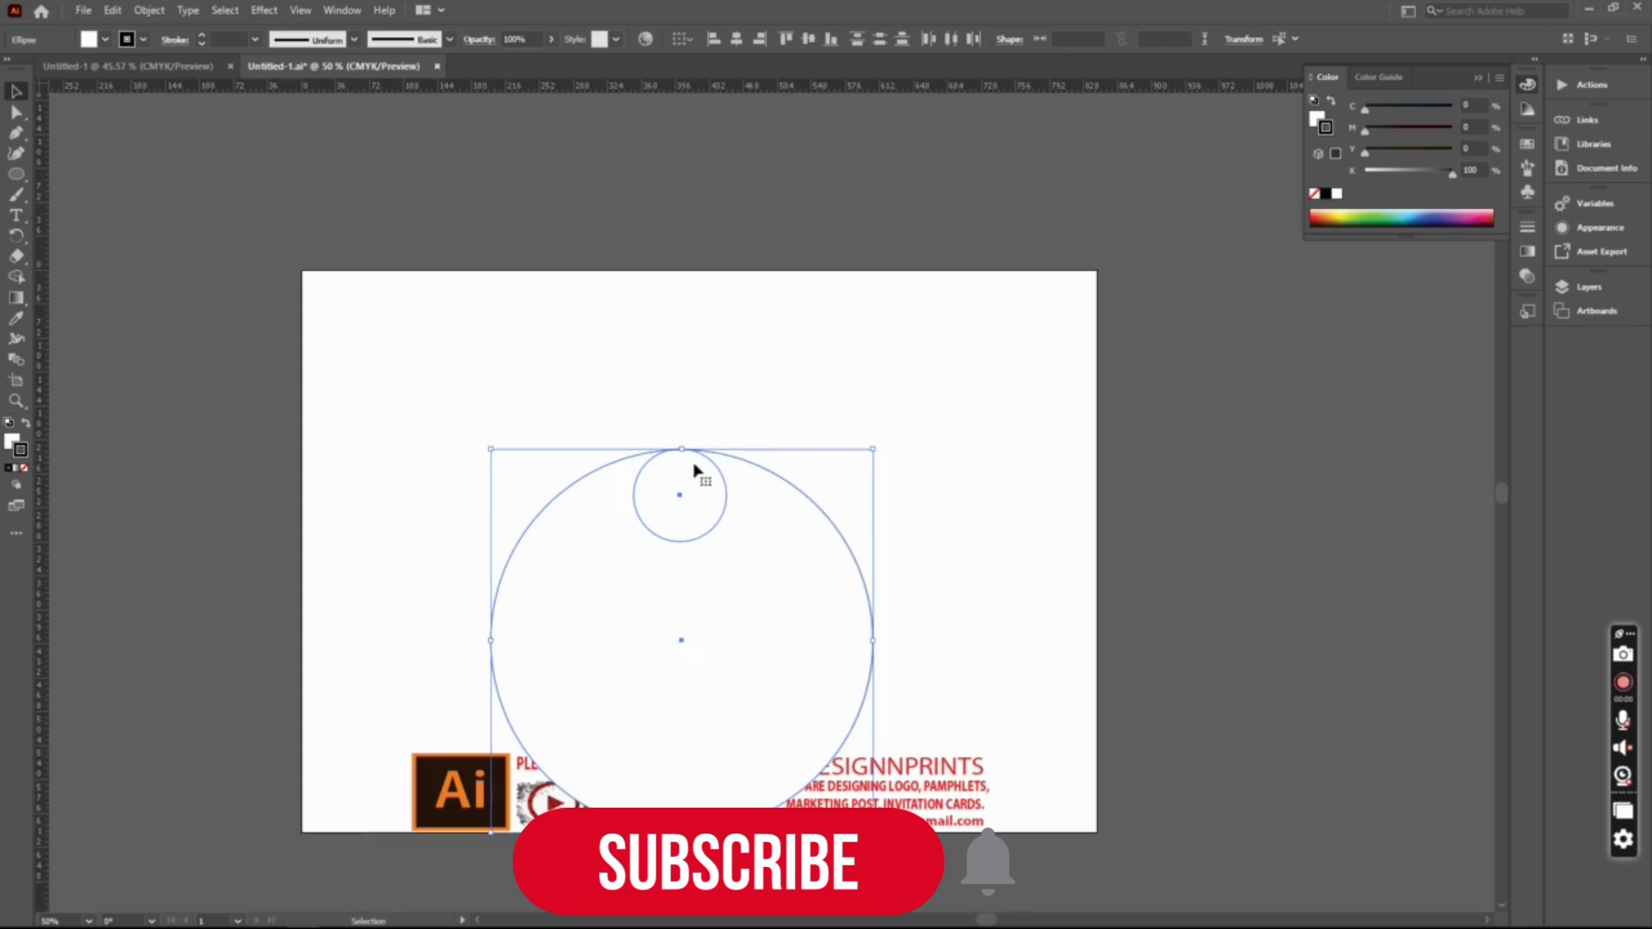
mouse_move(699, 457)
mouse_down()
mouse_move(711, 339)
mouse_move(722, 347)
mouse_up()
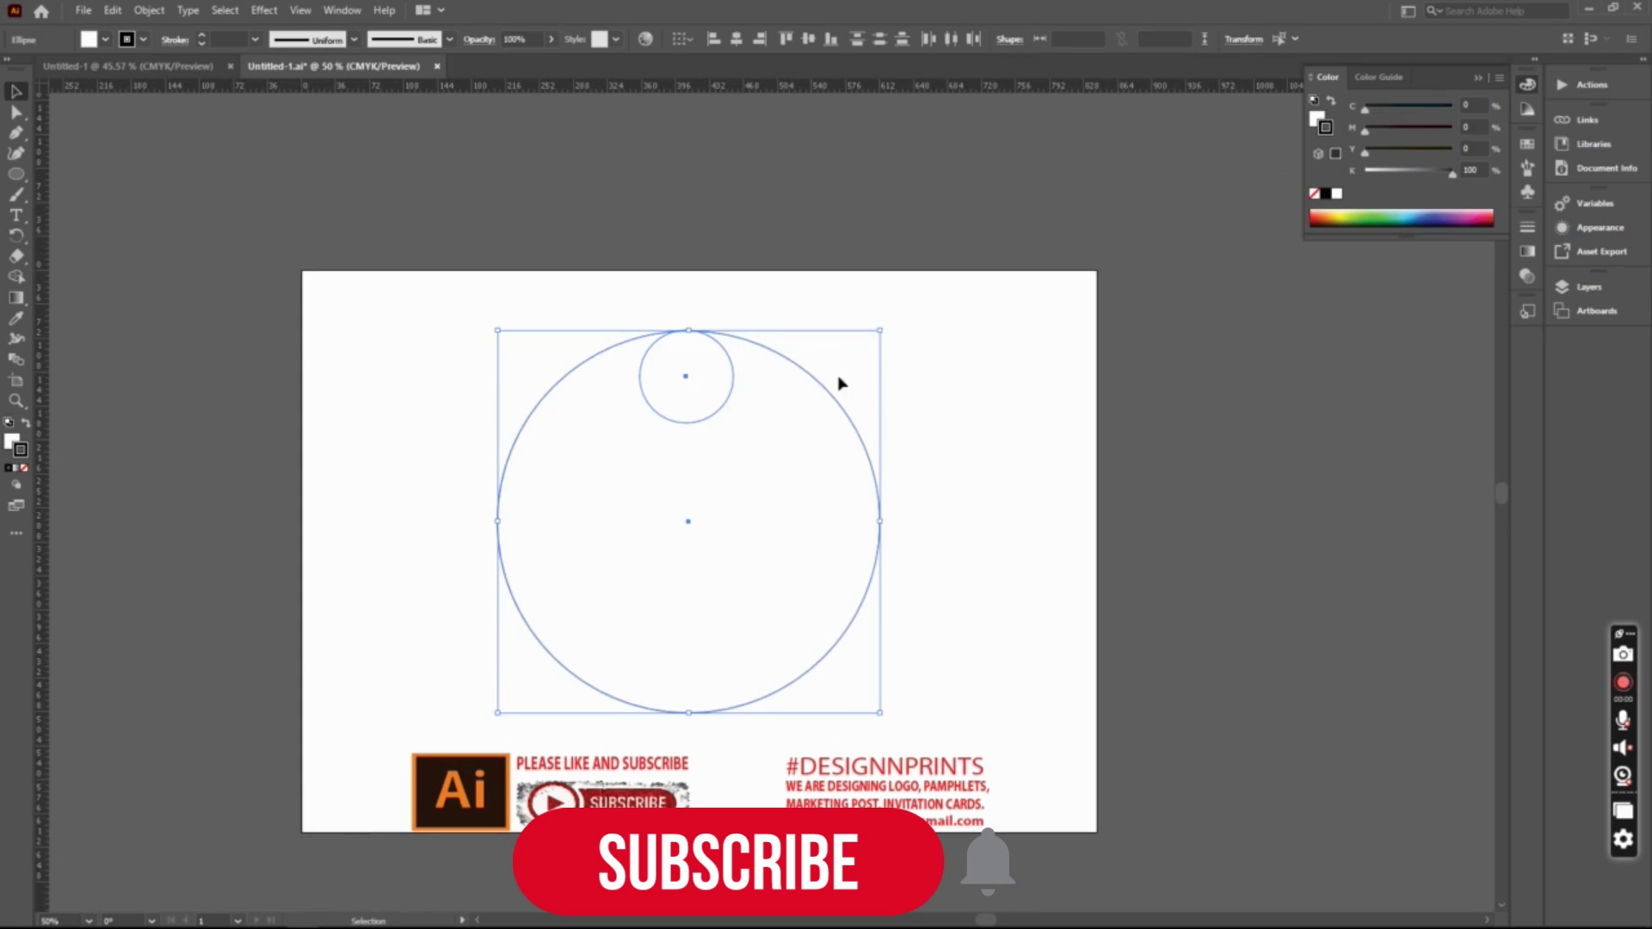
mouse_move(882, 333)
mouse_down()
mouse_move(719, 492)
mouse_move(717, 408)
mouse_up()
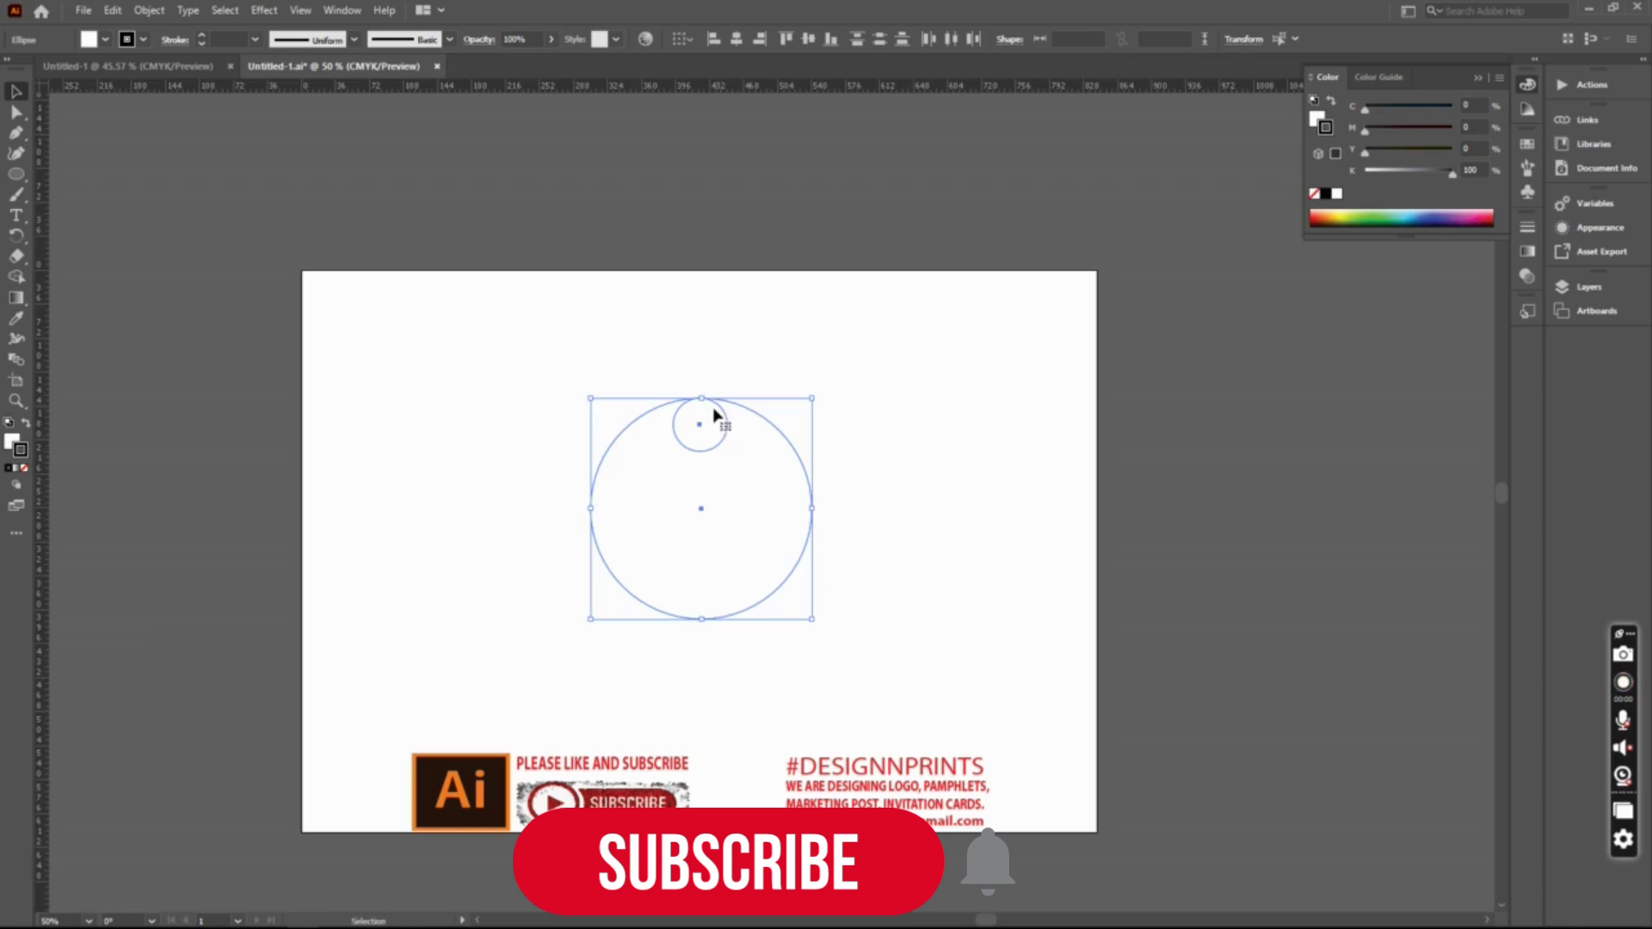
click(736, 38)
click(716, 652)
click(710, 620)
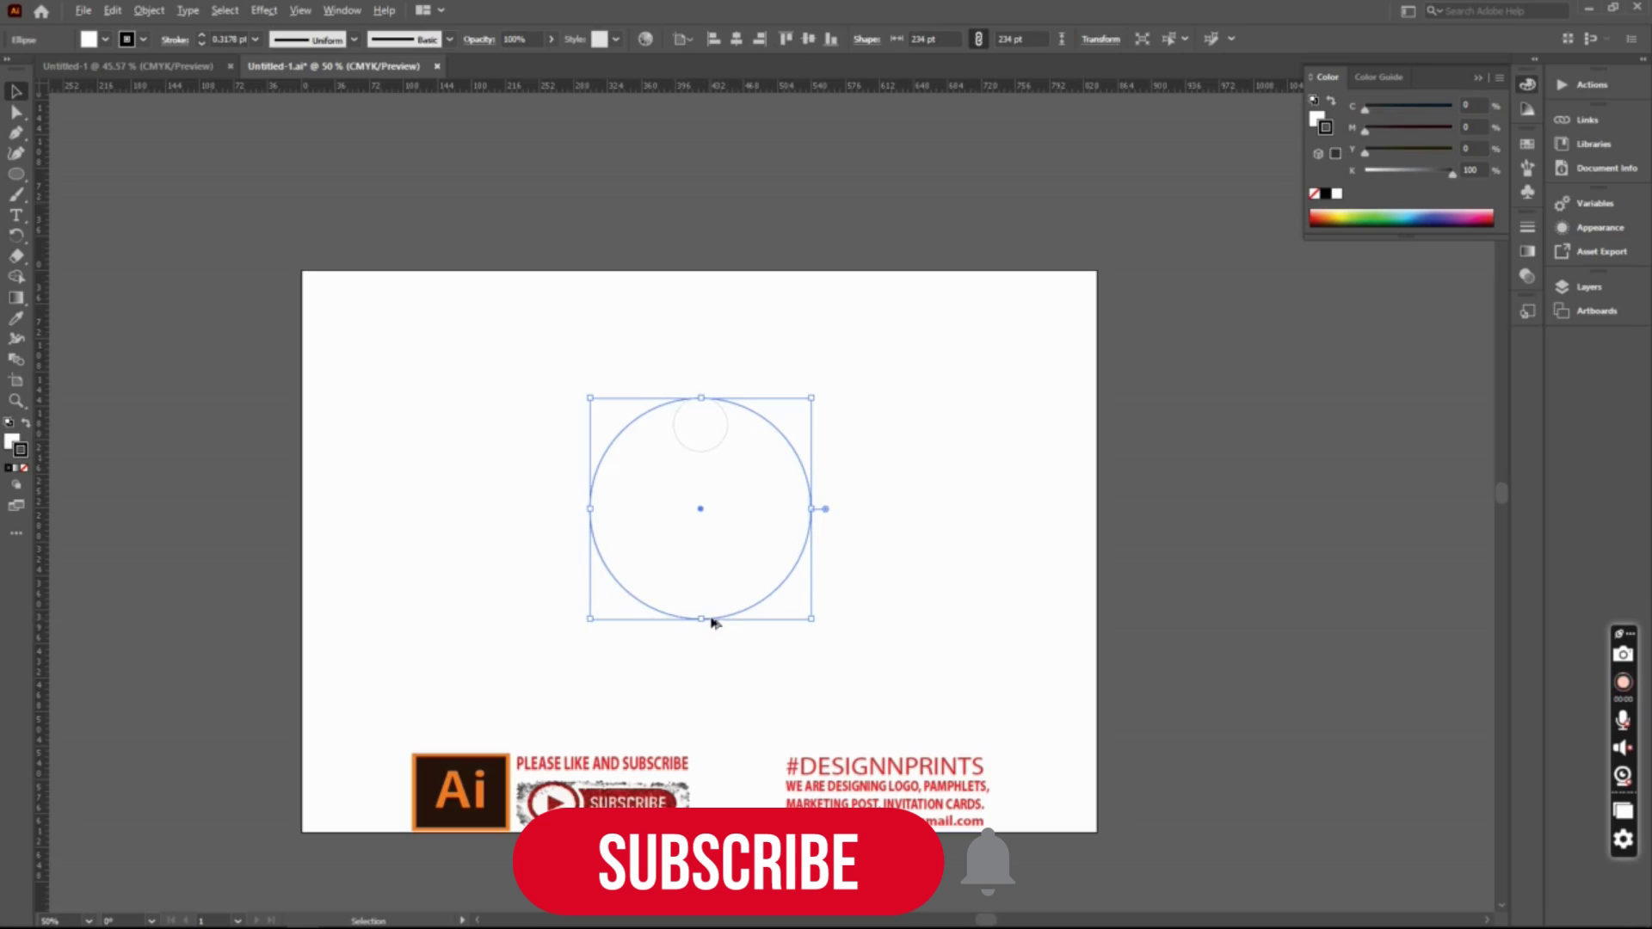
Alt-drag a copy of the large circle upward and shrink it to 216 pt.
drag(711, 622, 705, 456)
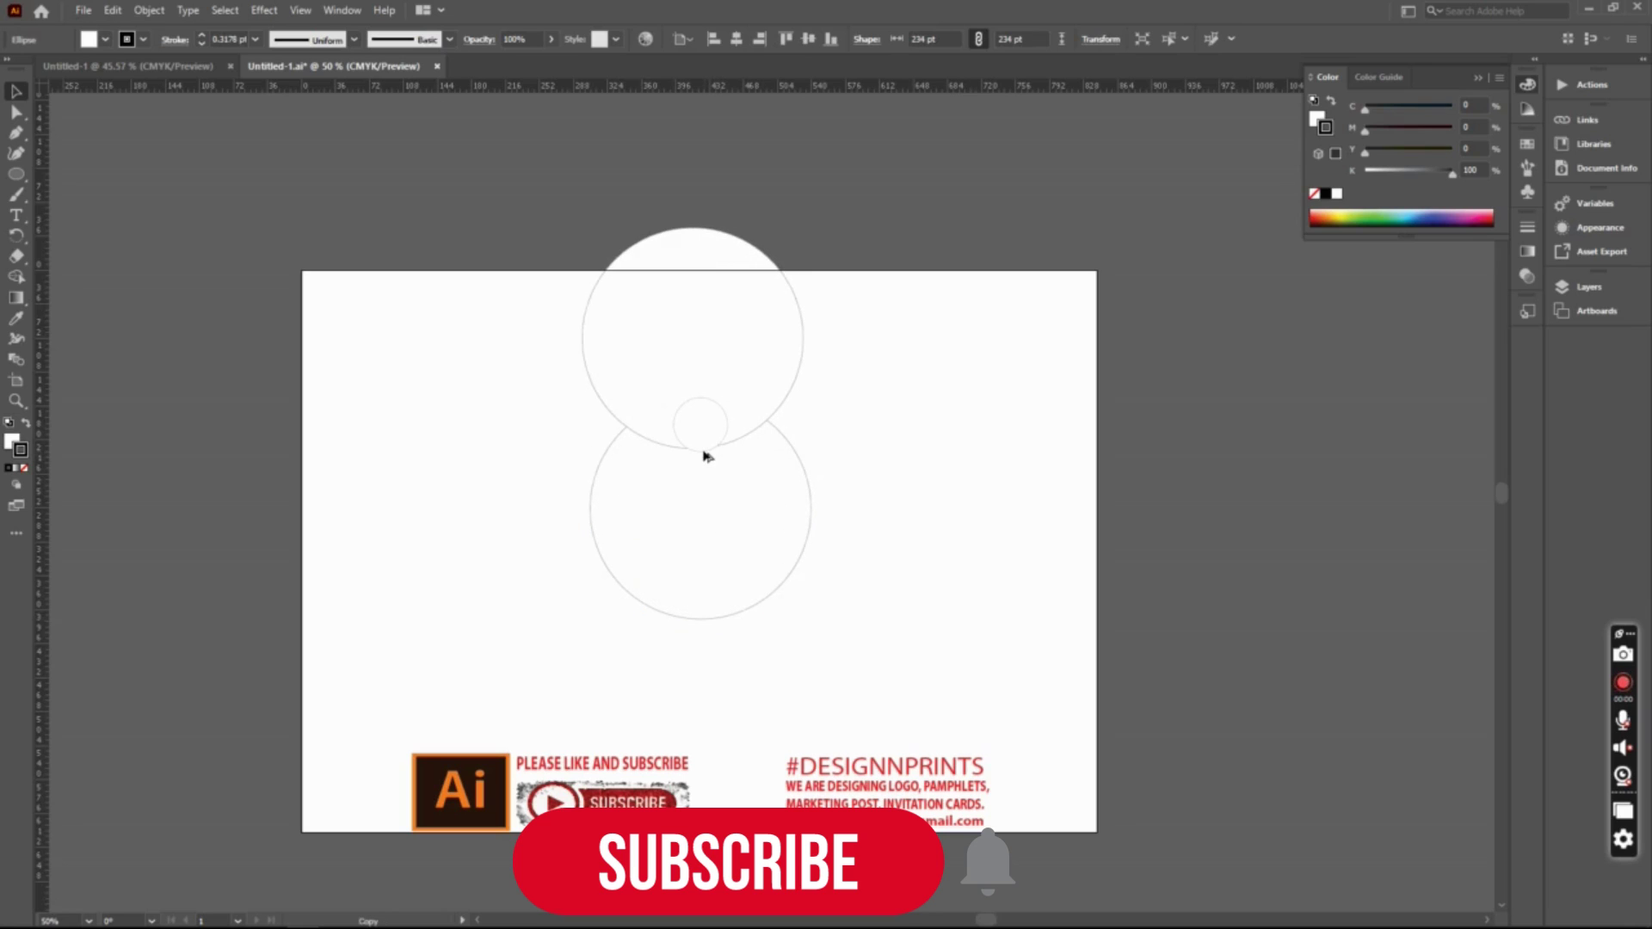
drag(704, 456, 699, 450)
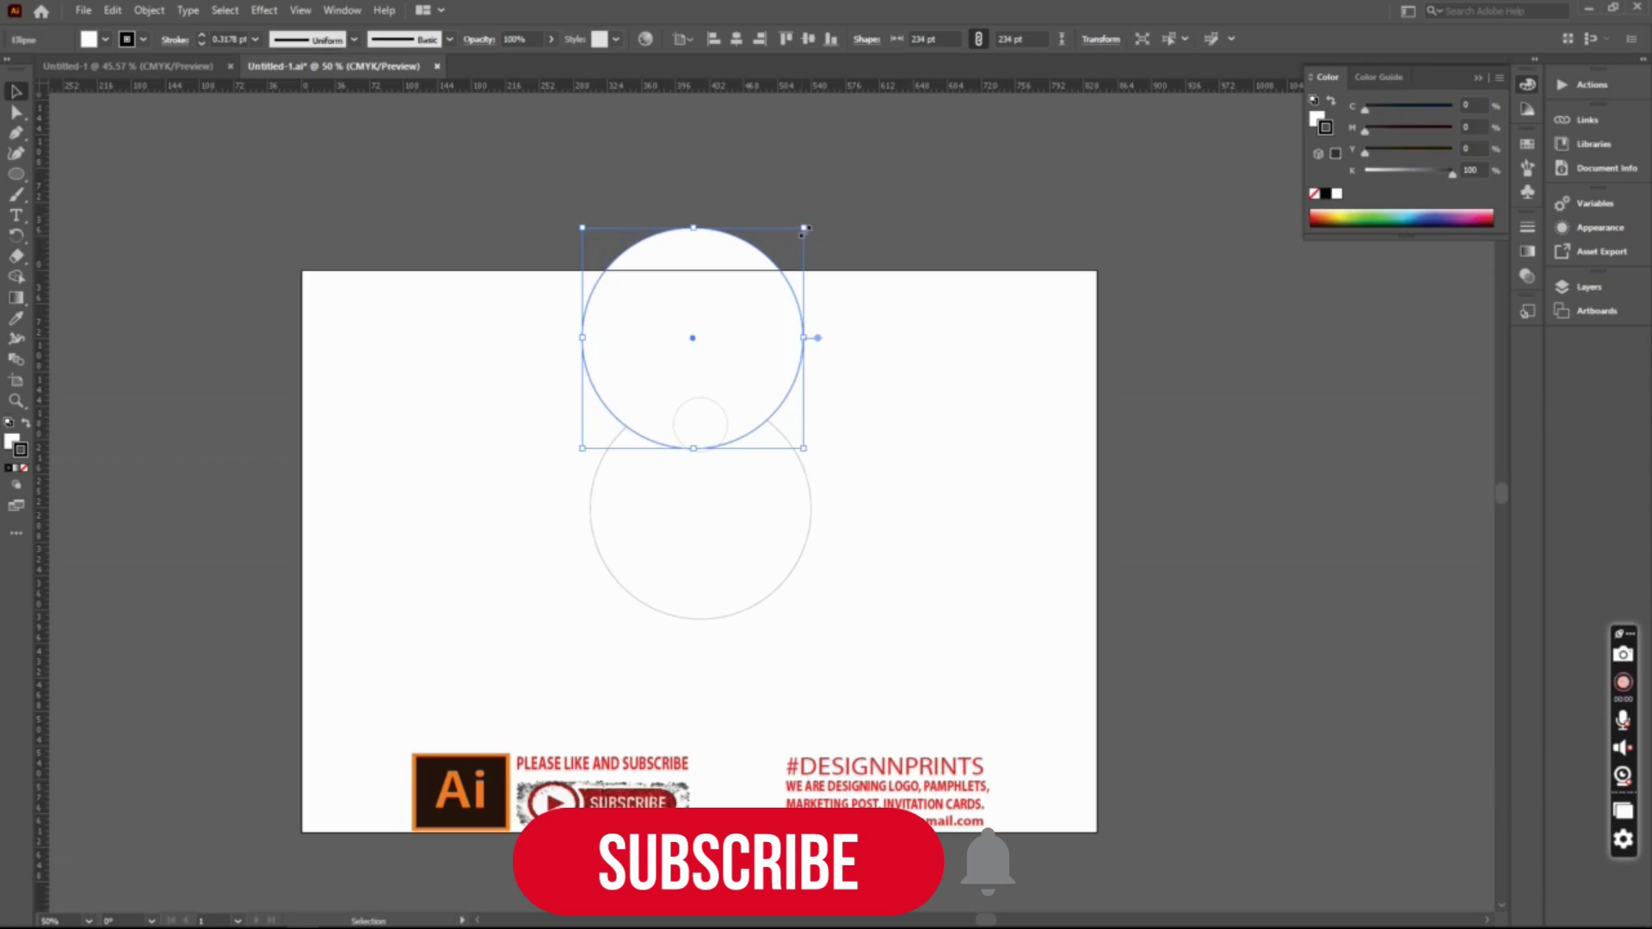
drag(805, 227, 787, 244)
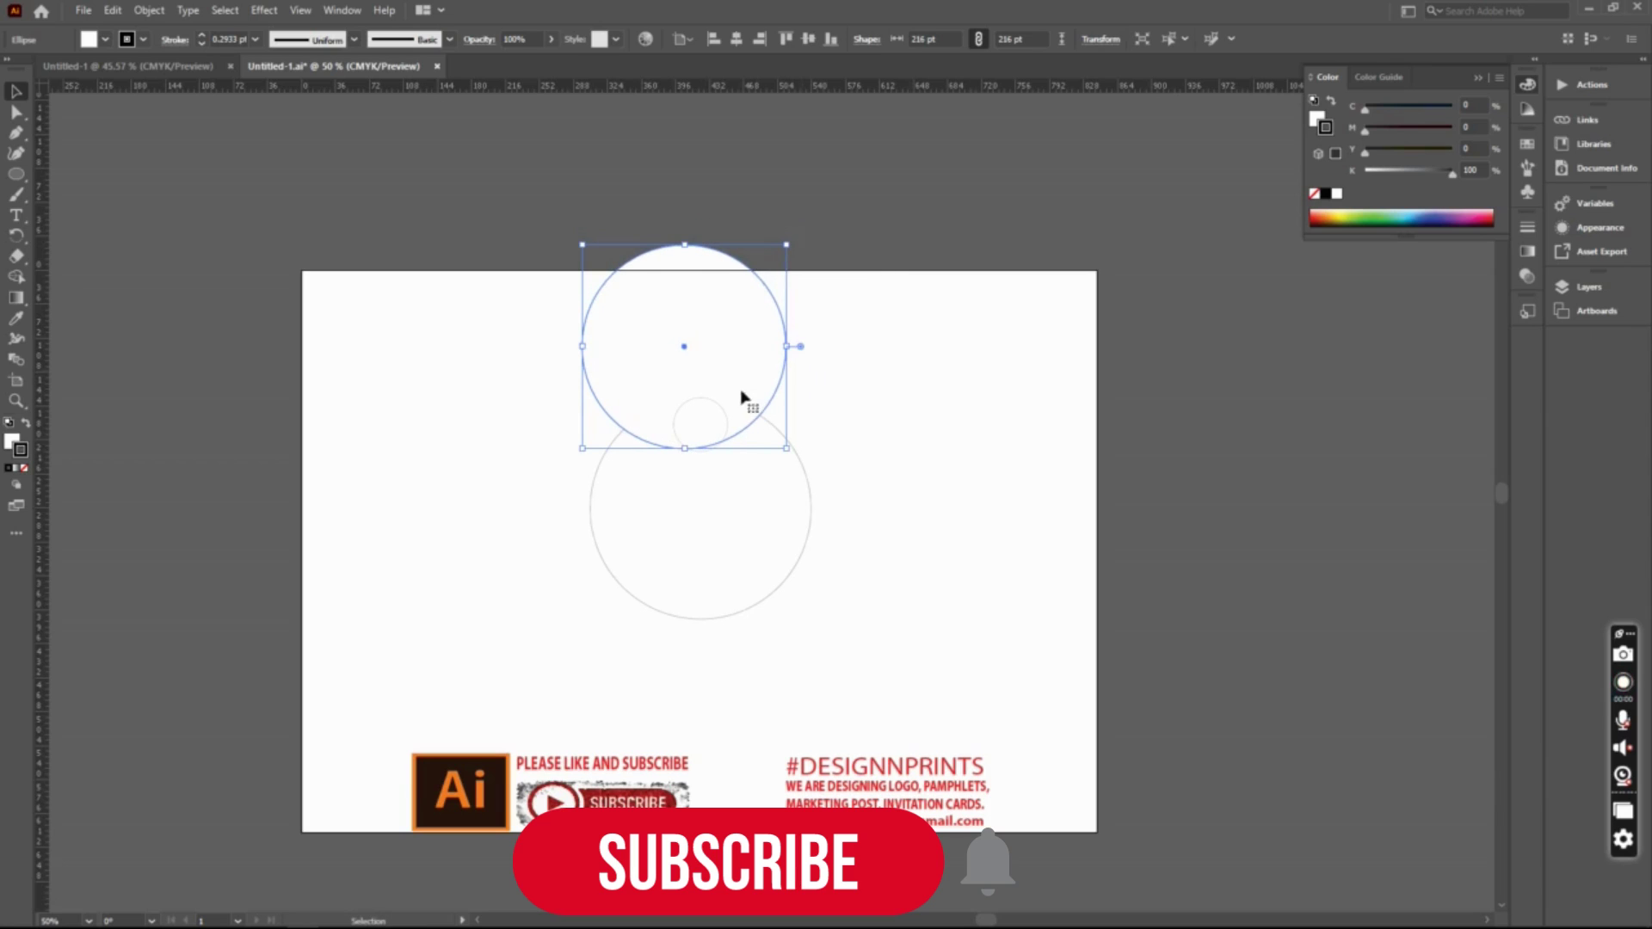
drag(742, 436, 766, 443)
Try aligning all three circles horizontally and vertically, then undo it.
drag(1039, 332, 450, 545)
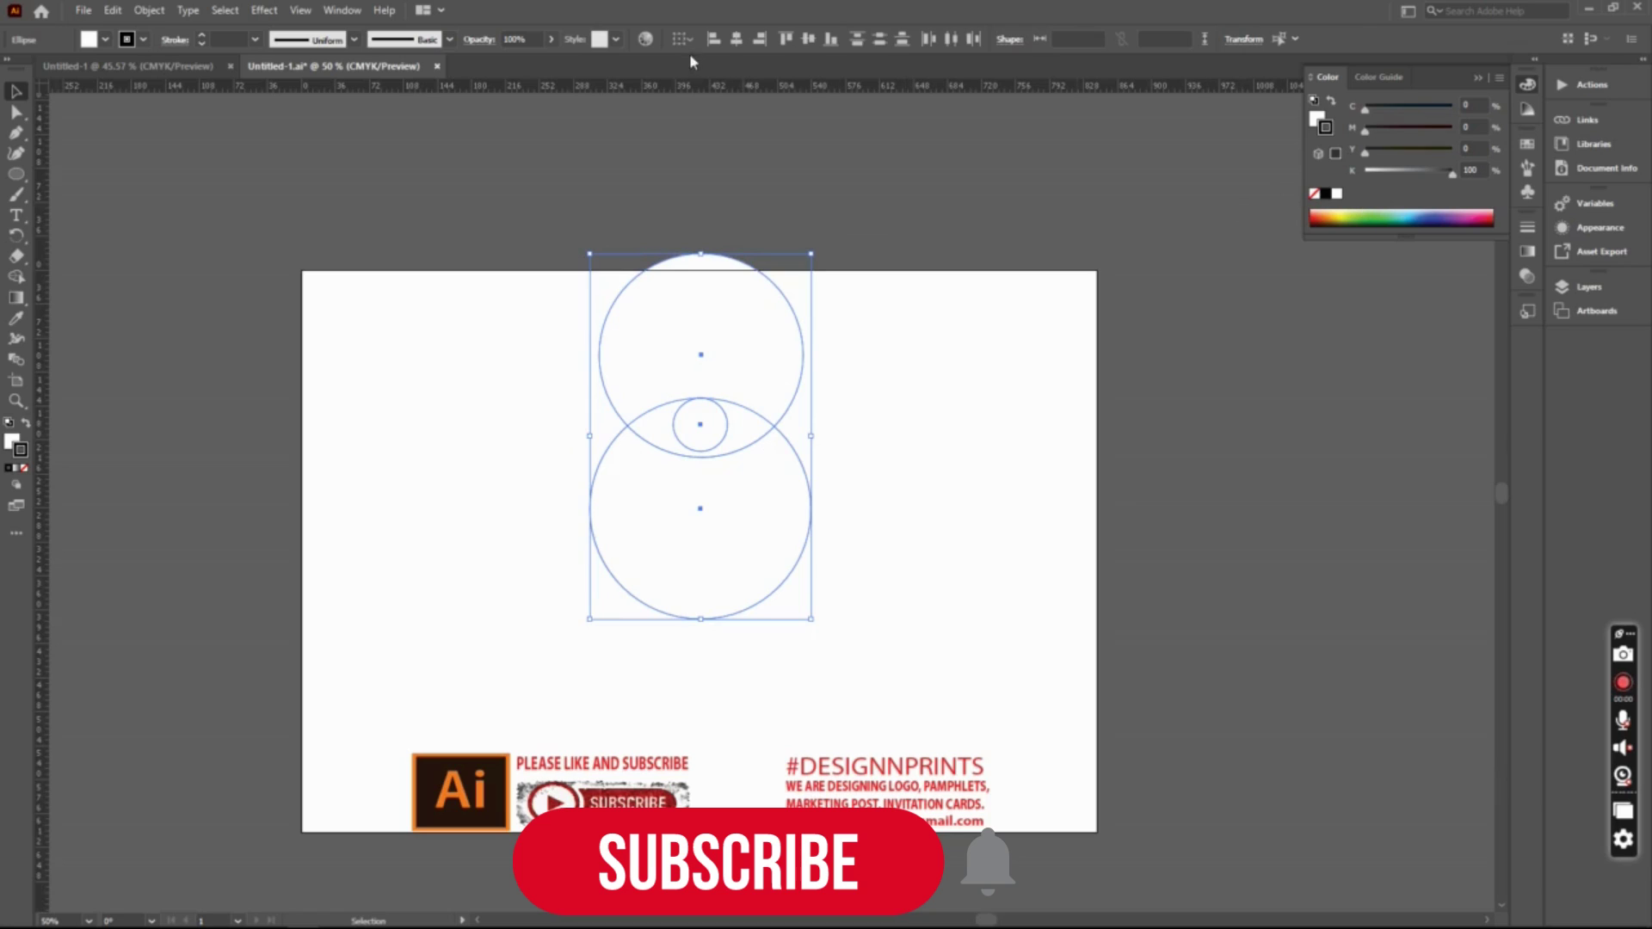
click(738, 41)
click(806, 40)
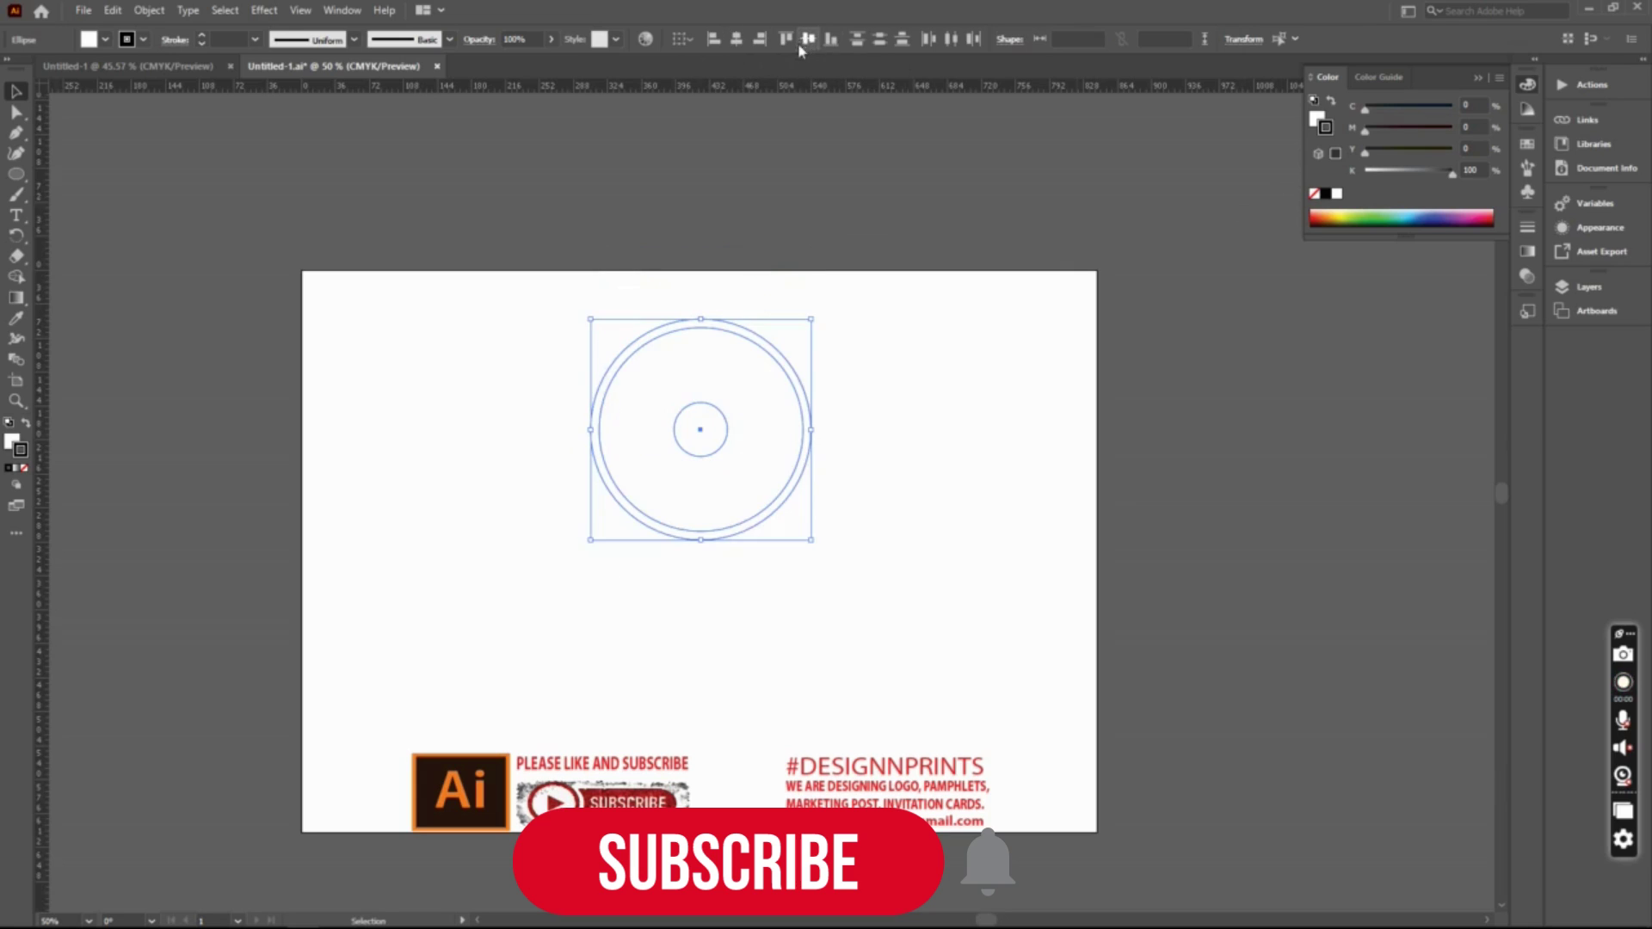
click(852, 373)
click(766, 358)
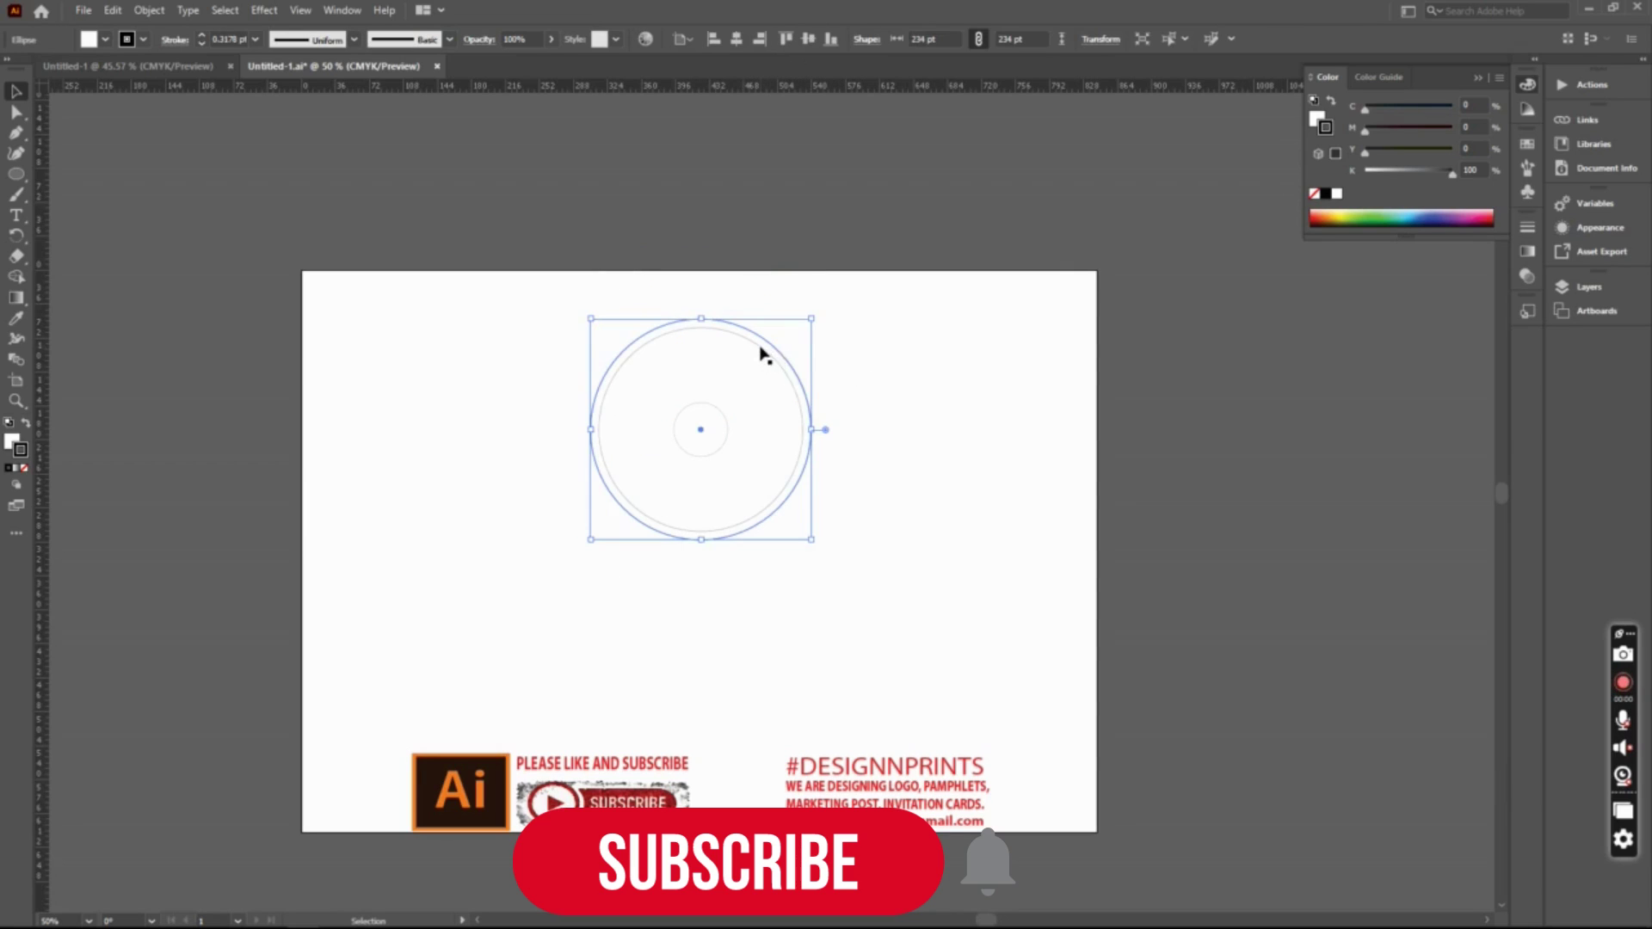
click(816, 343)
click(773, 360)
click(923, 370)
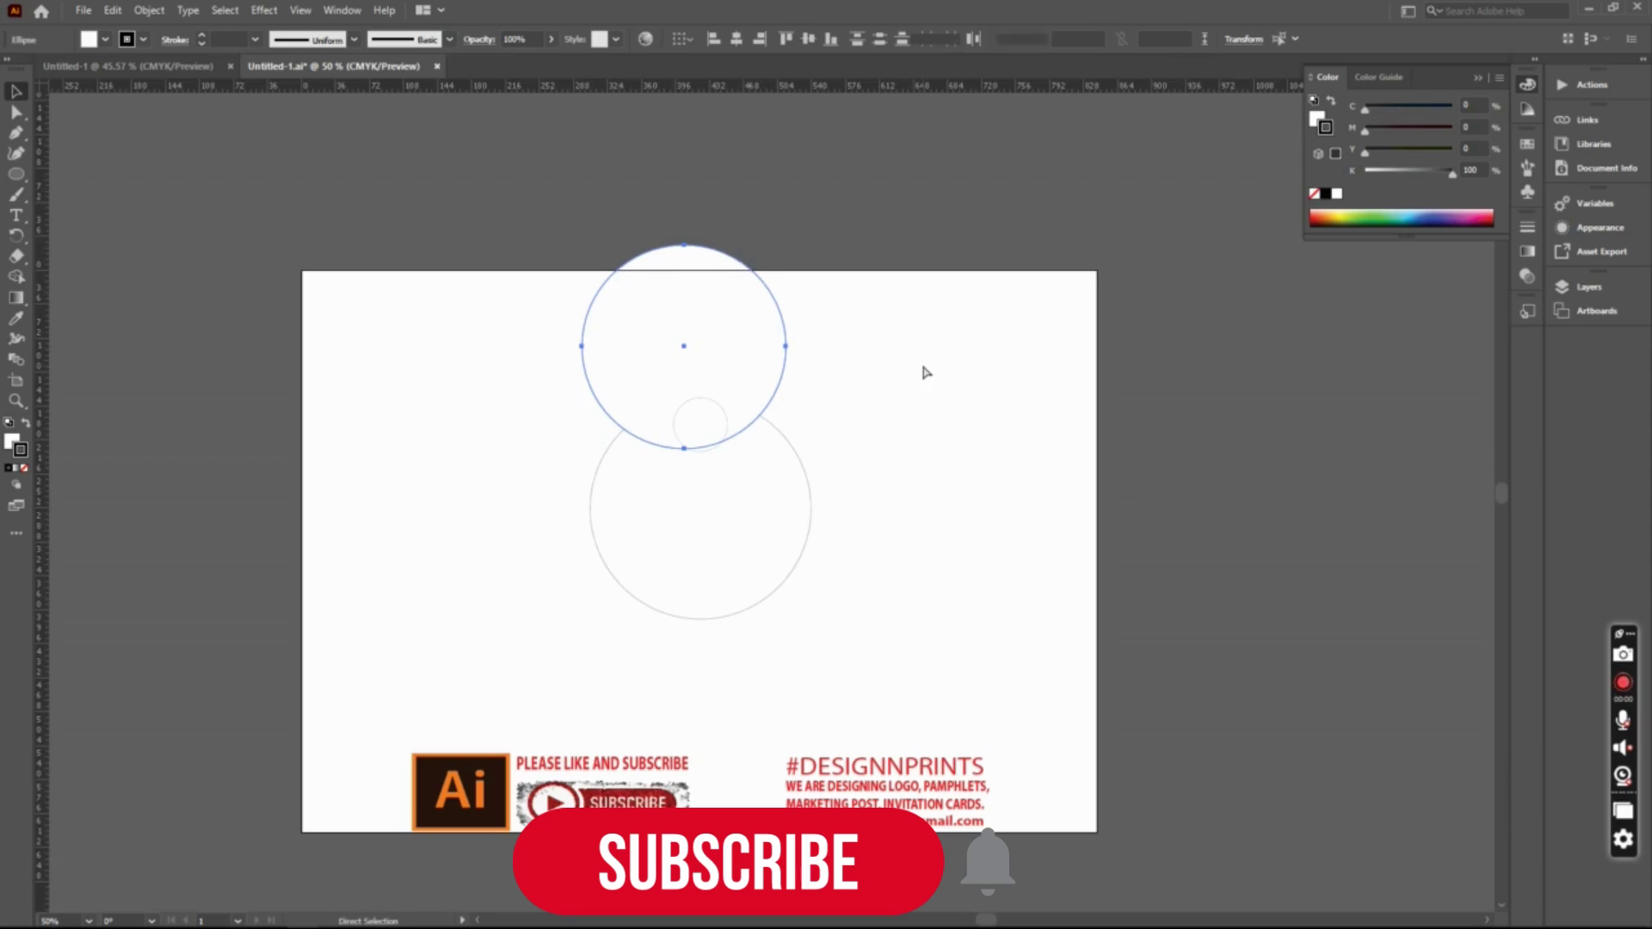
key(ctrl+z)
key(v)
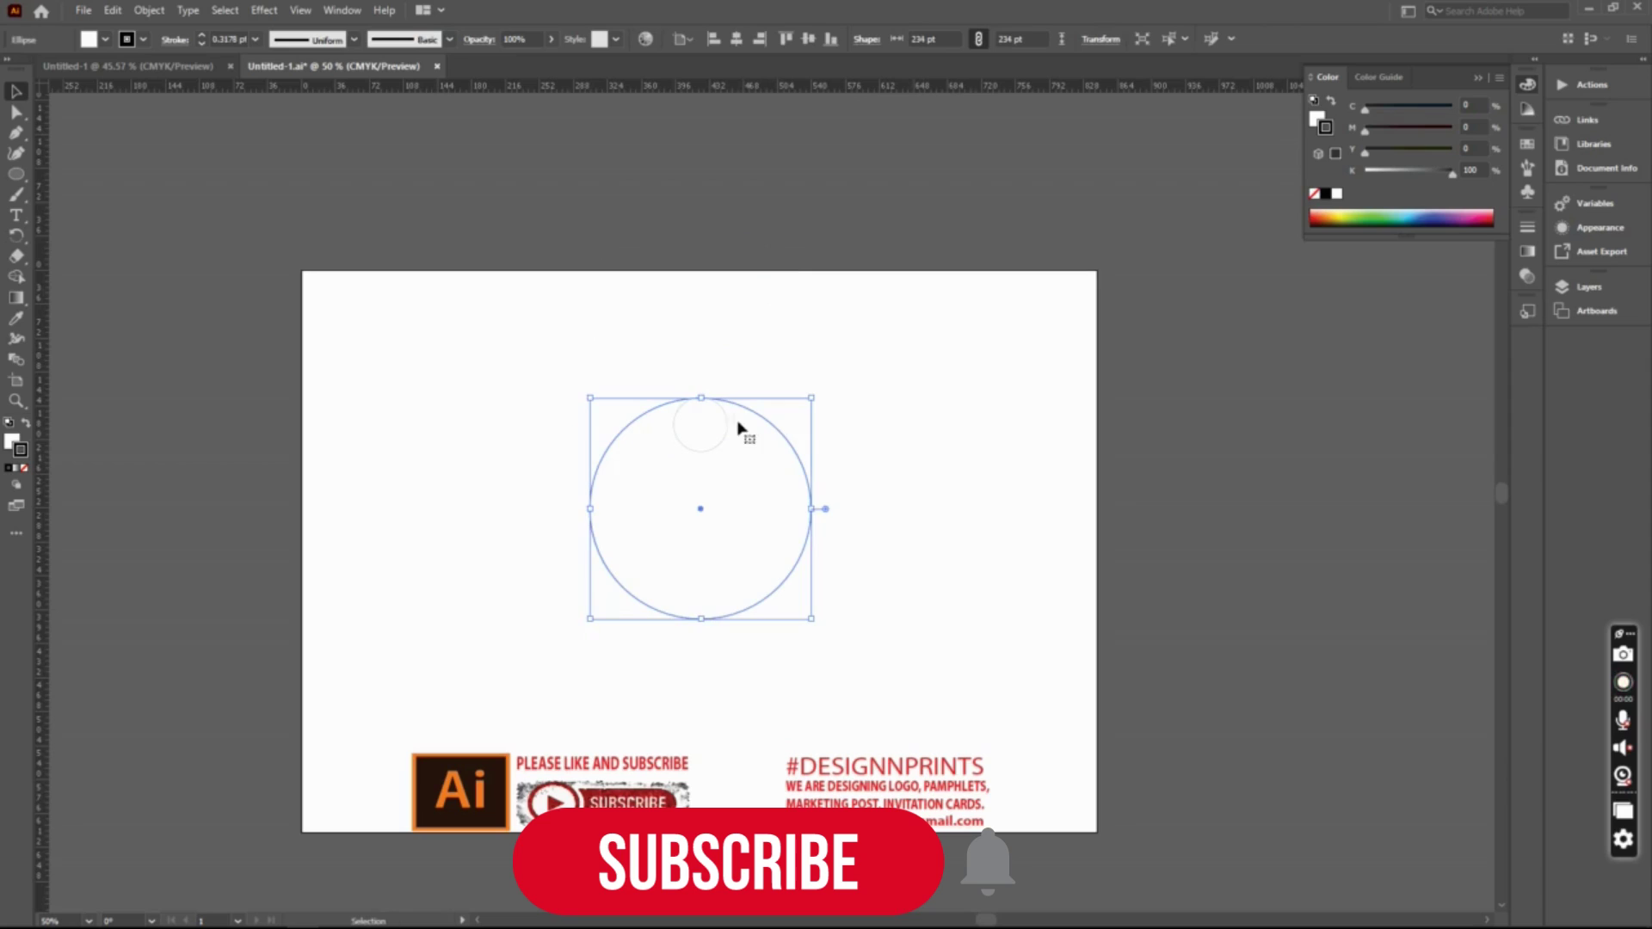
Enlarge the small circle to 108 pt and center it against the big circle's inside bottom.
click(725, 442)
drag(728, 453, 777, 508)
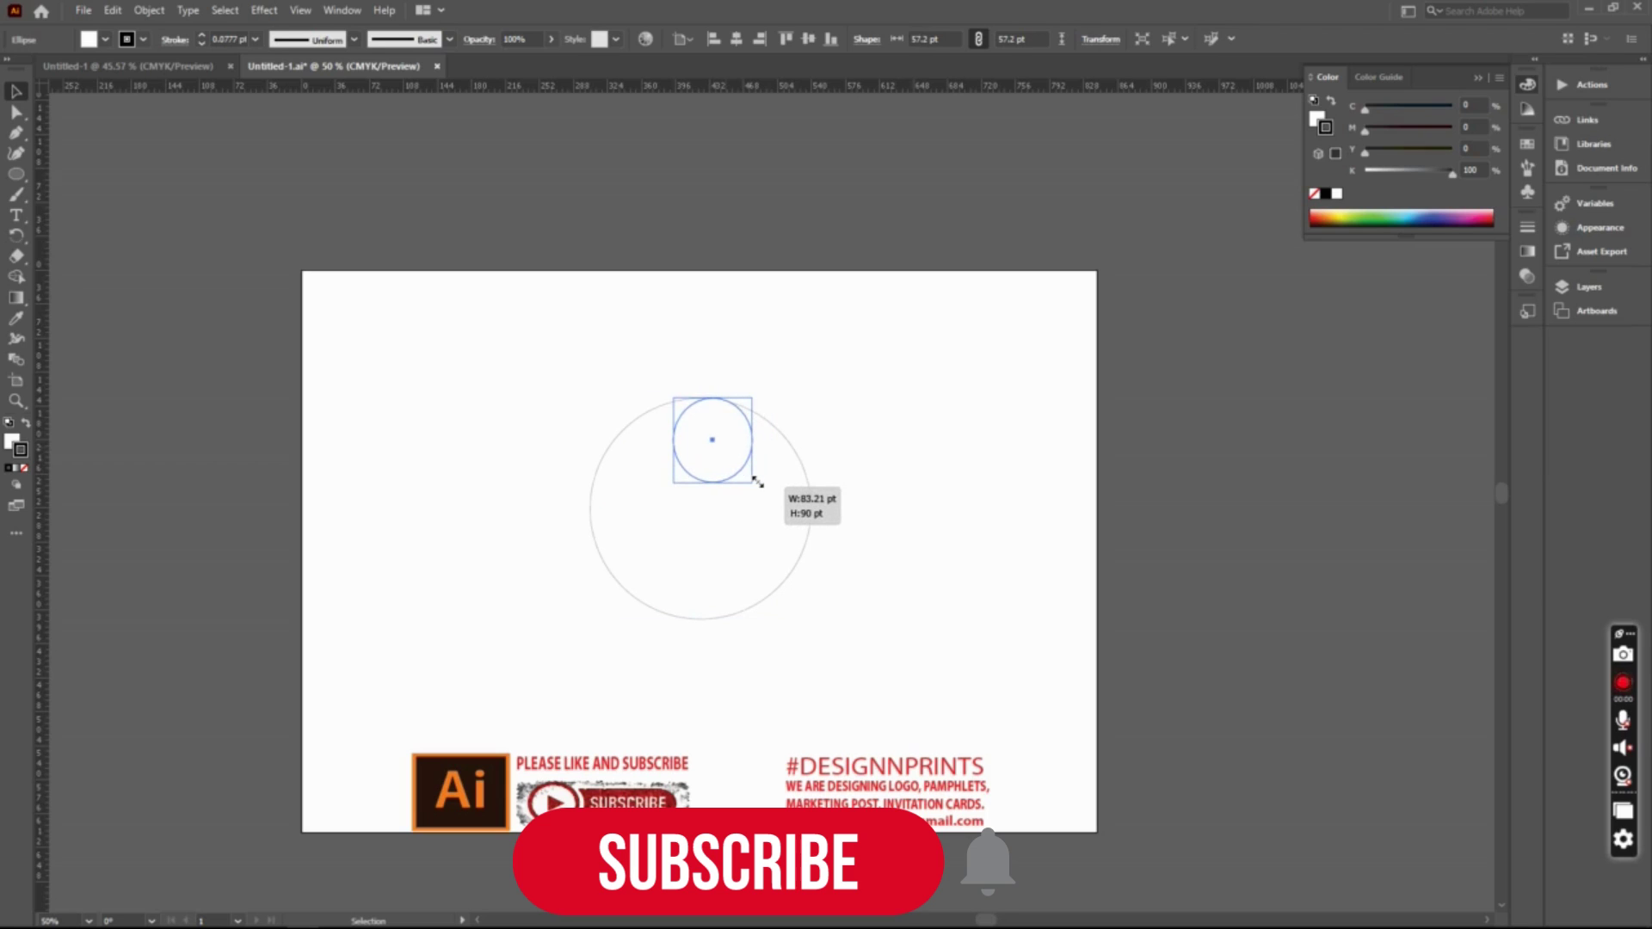
click(805, 473)
mouse_move(801, 456)
mouse_down()
mouse_move(832, 353)
mouse_move(651, 523)
mouse_up()
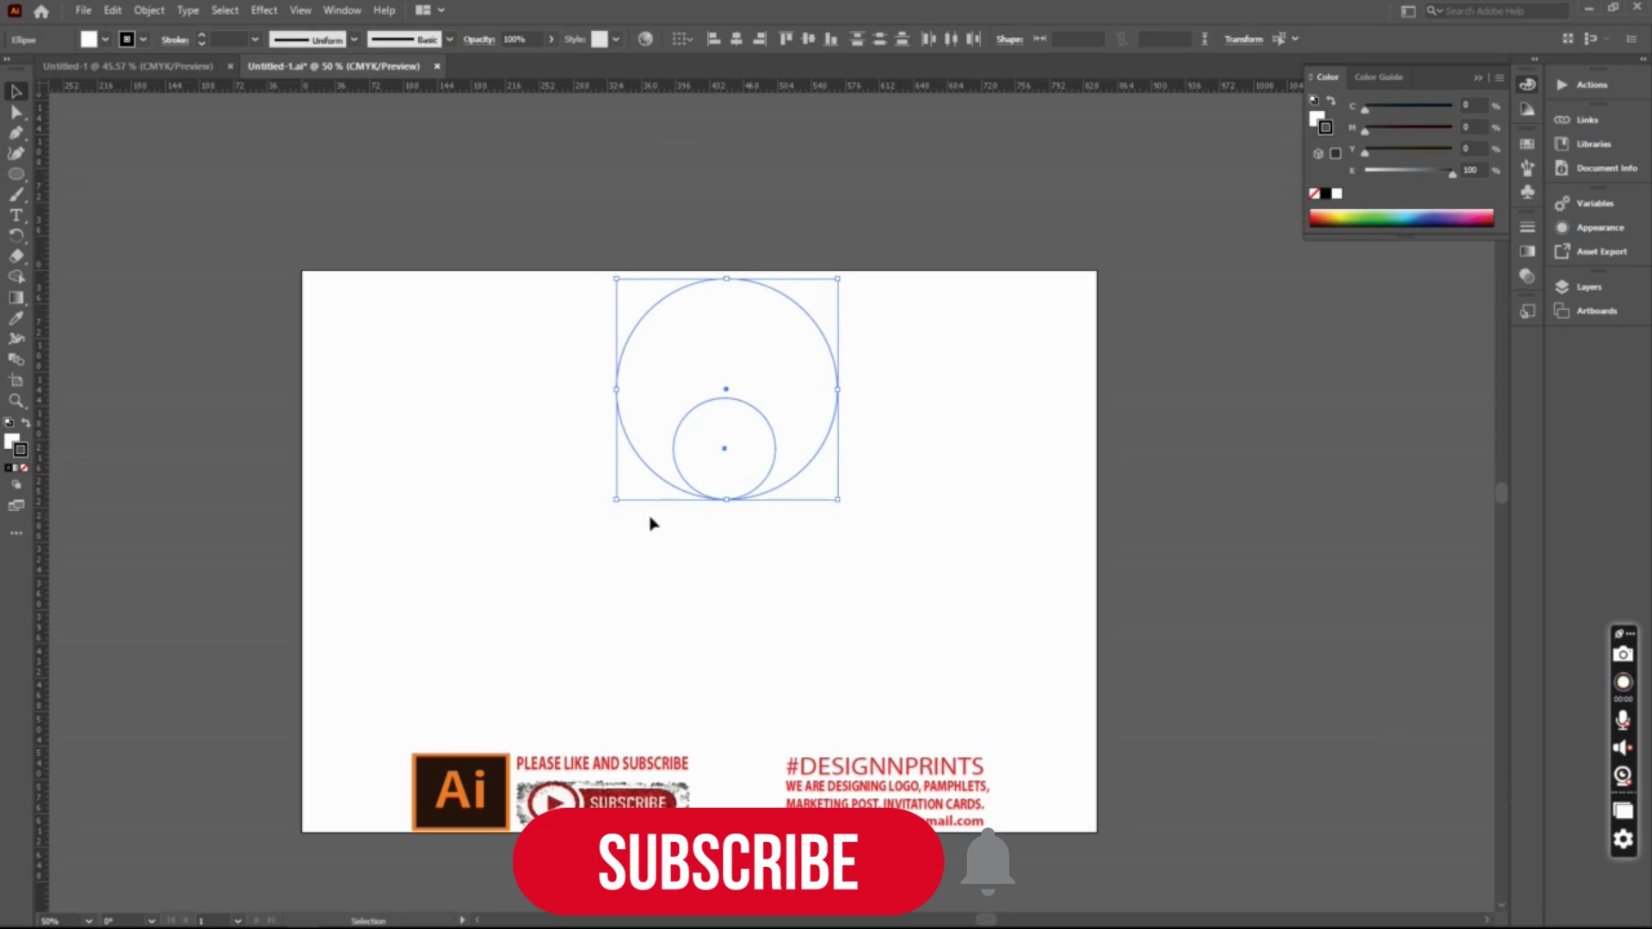
click(735, 38)
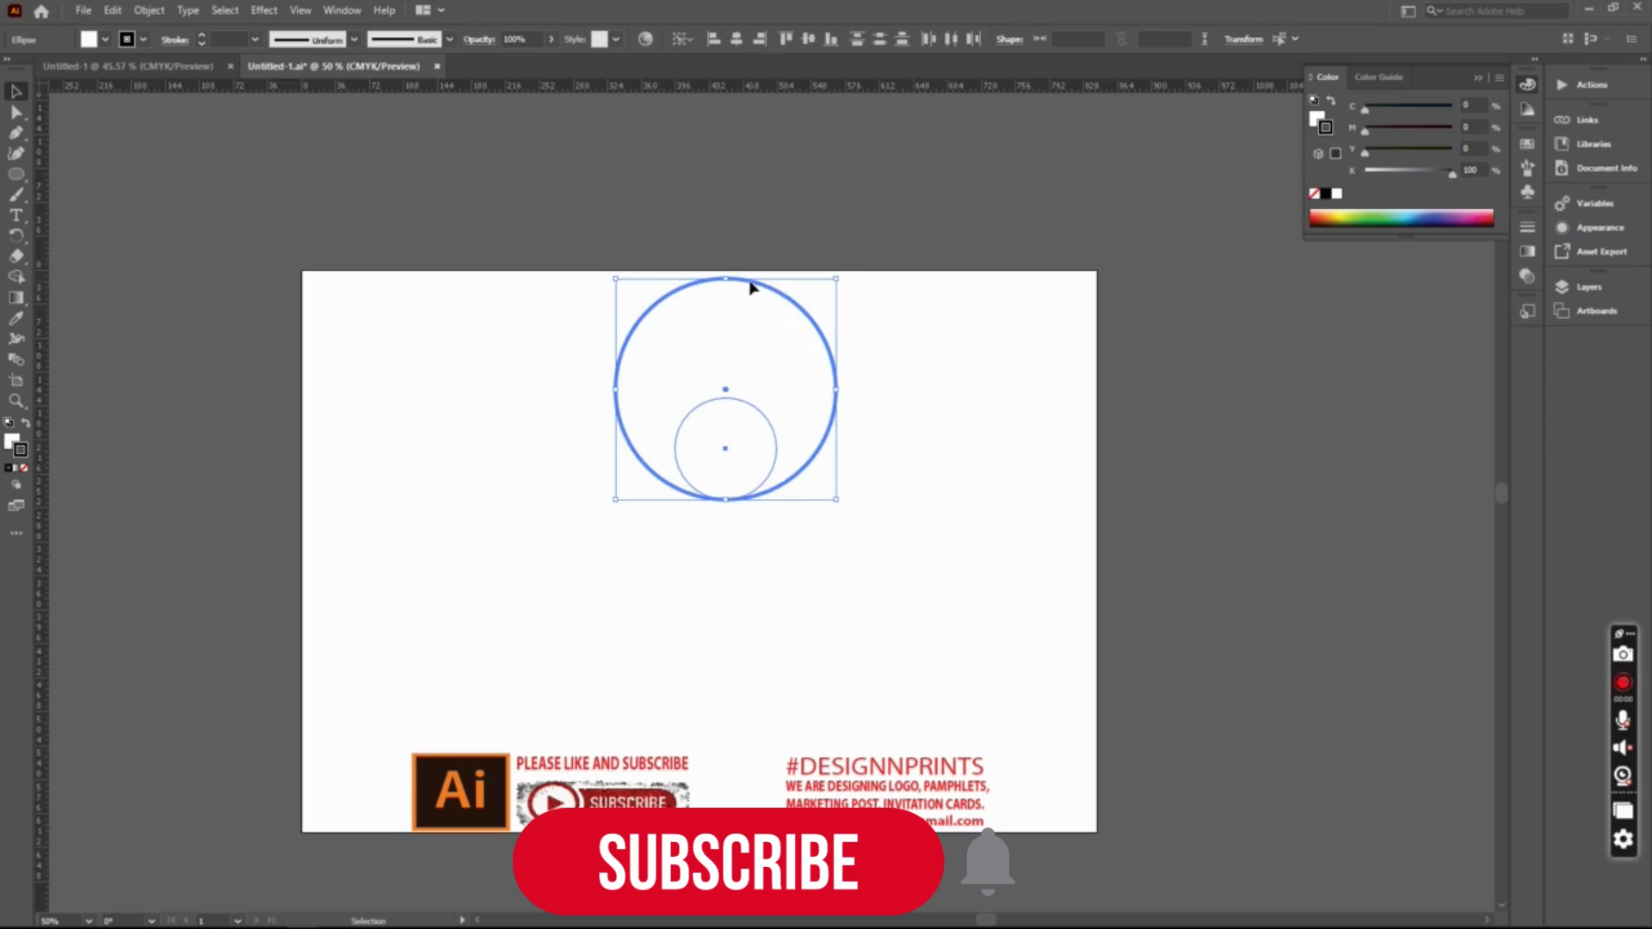
click(854, 333)
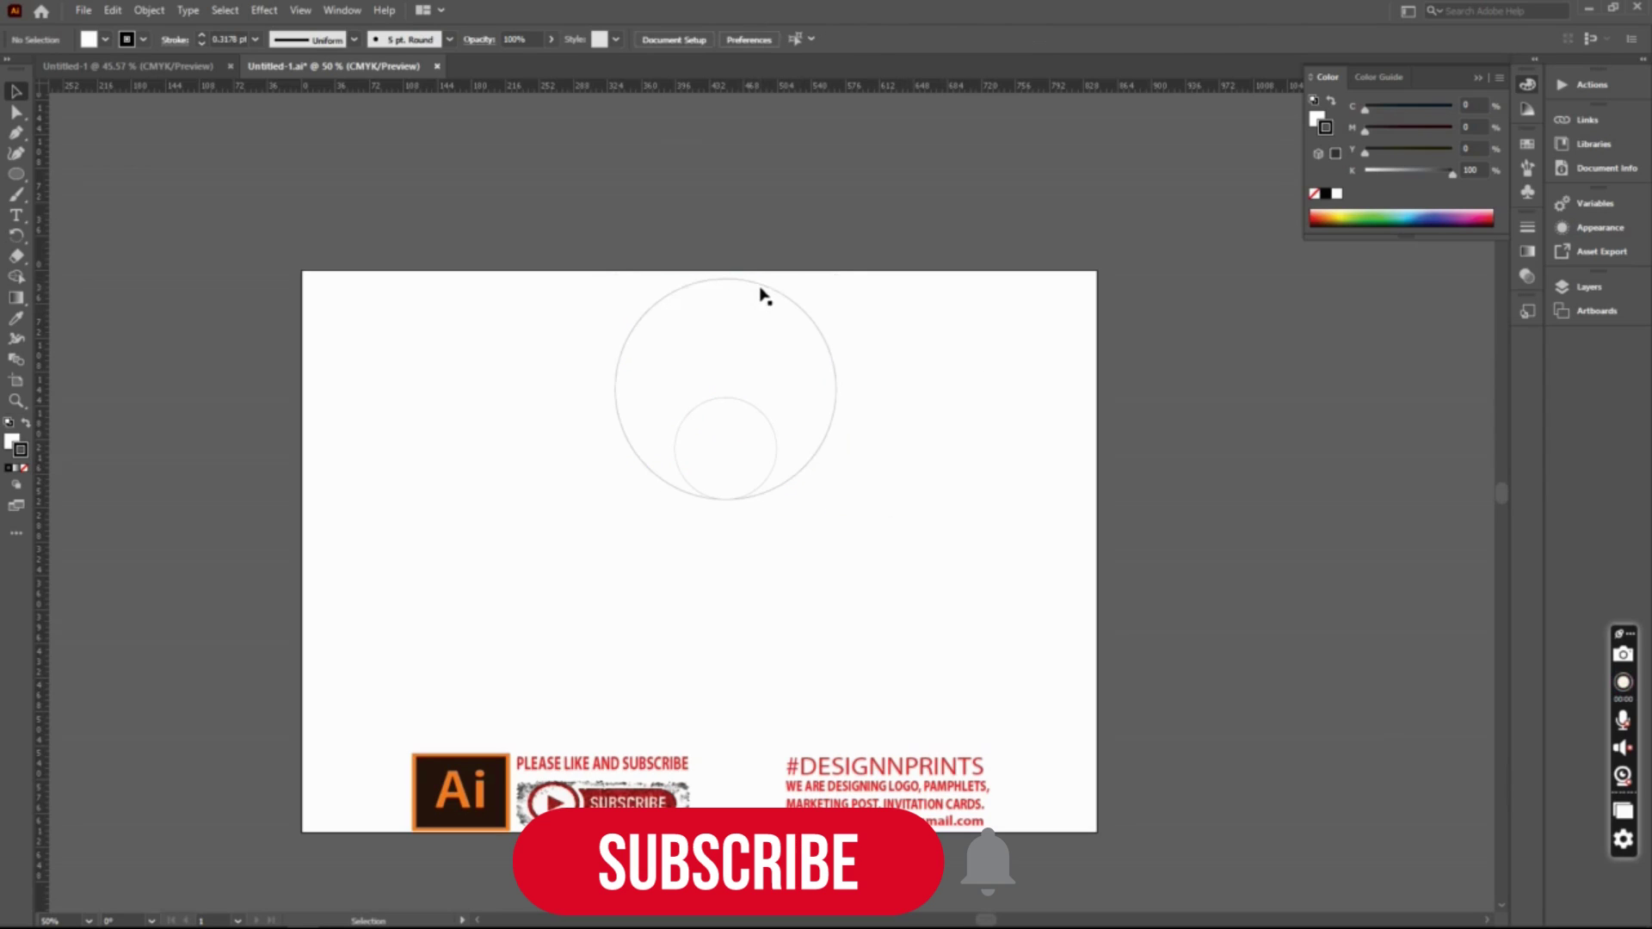
click(760, 292)
key(a)
key(v)
key(ctrl)
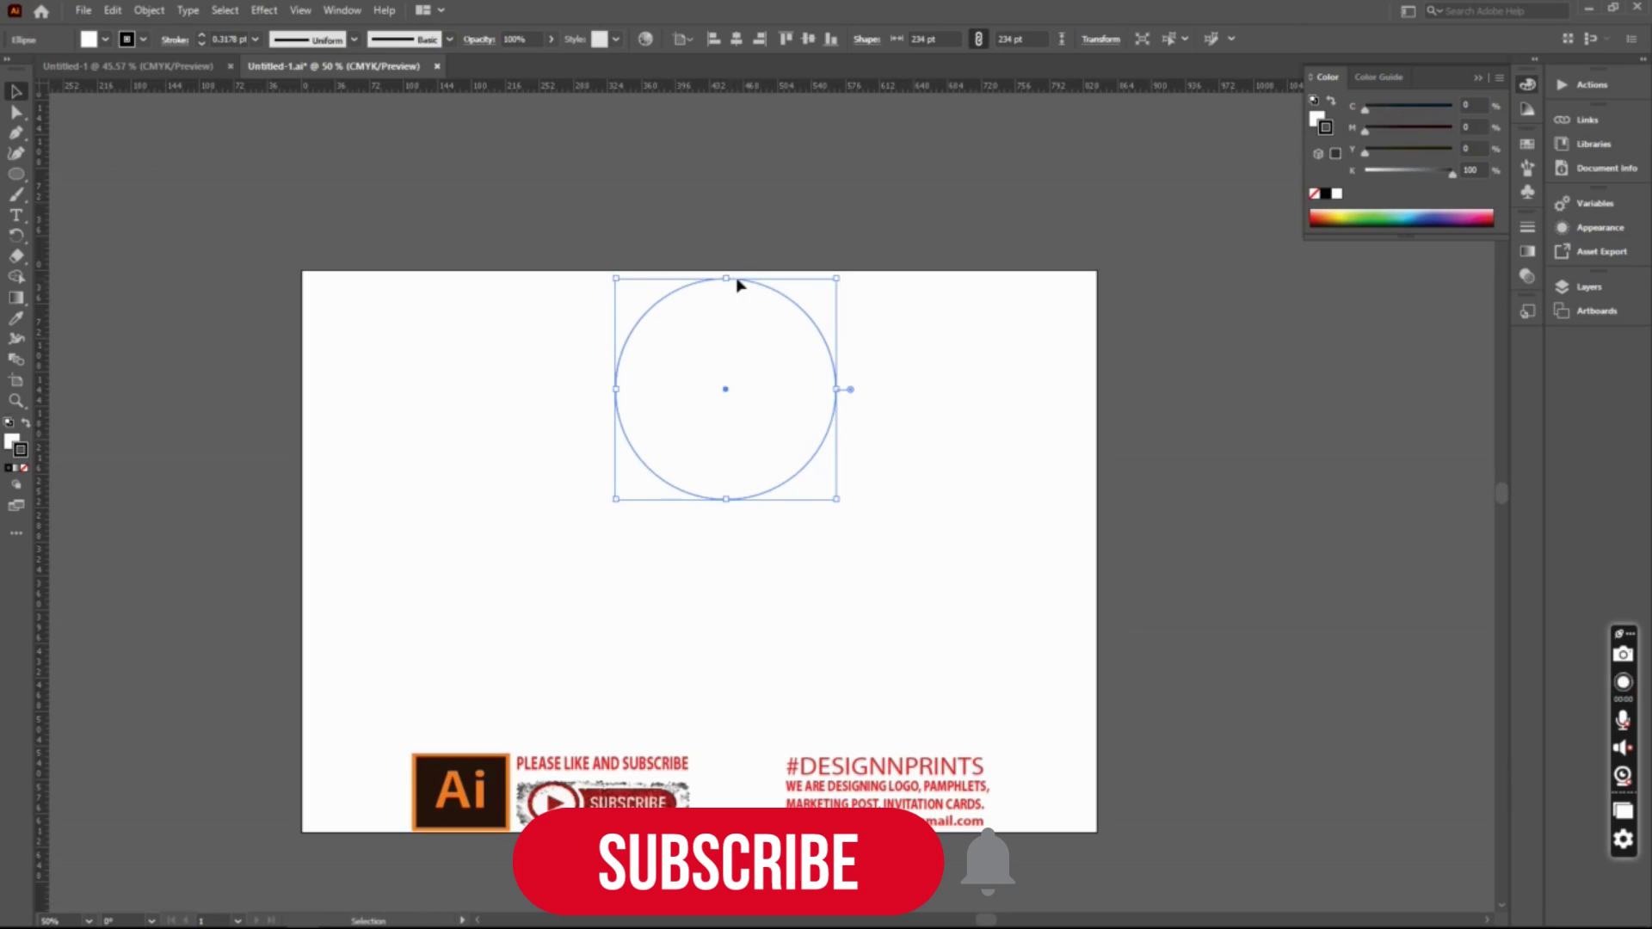
Overlap the two large circles around a small centre circle, all with no fill and 1 pt black strokes.
drag(738, 284, 733, 509)
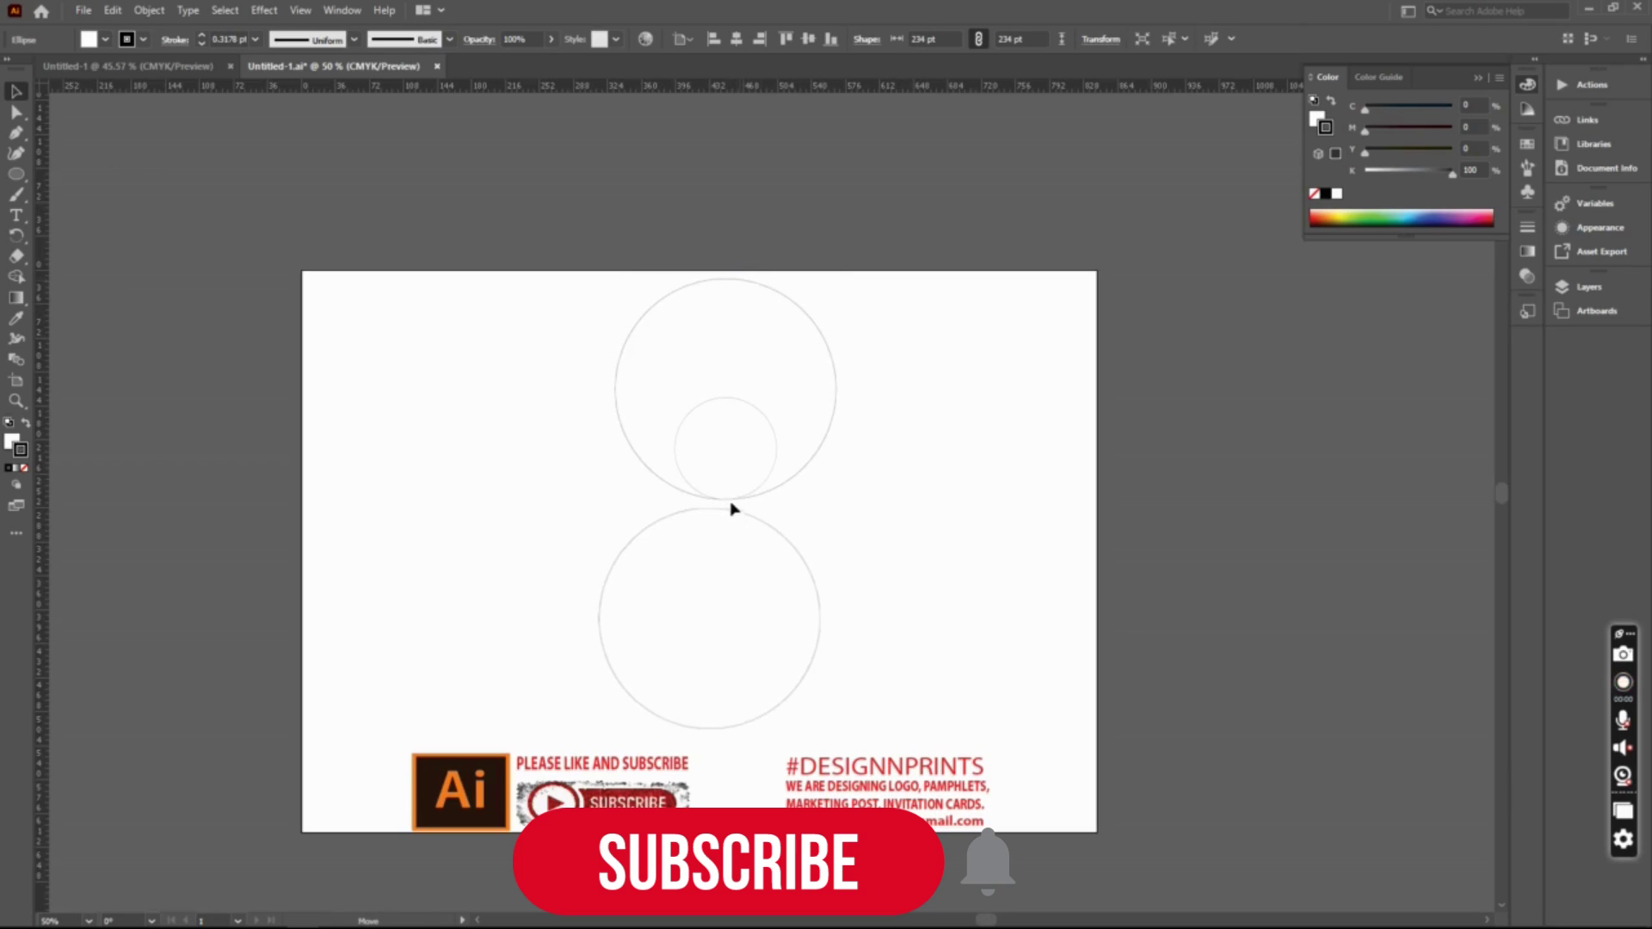
drag(733, 509, 744, 405)
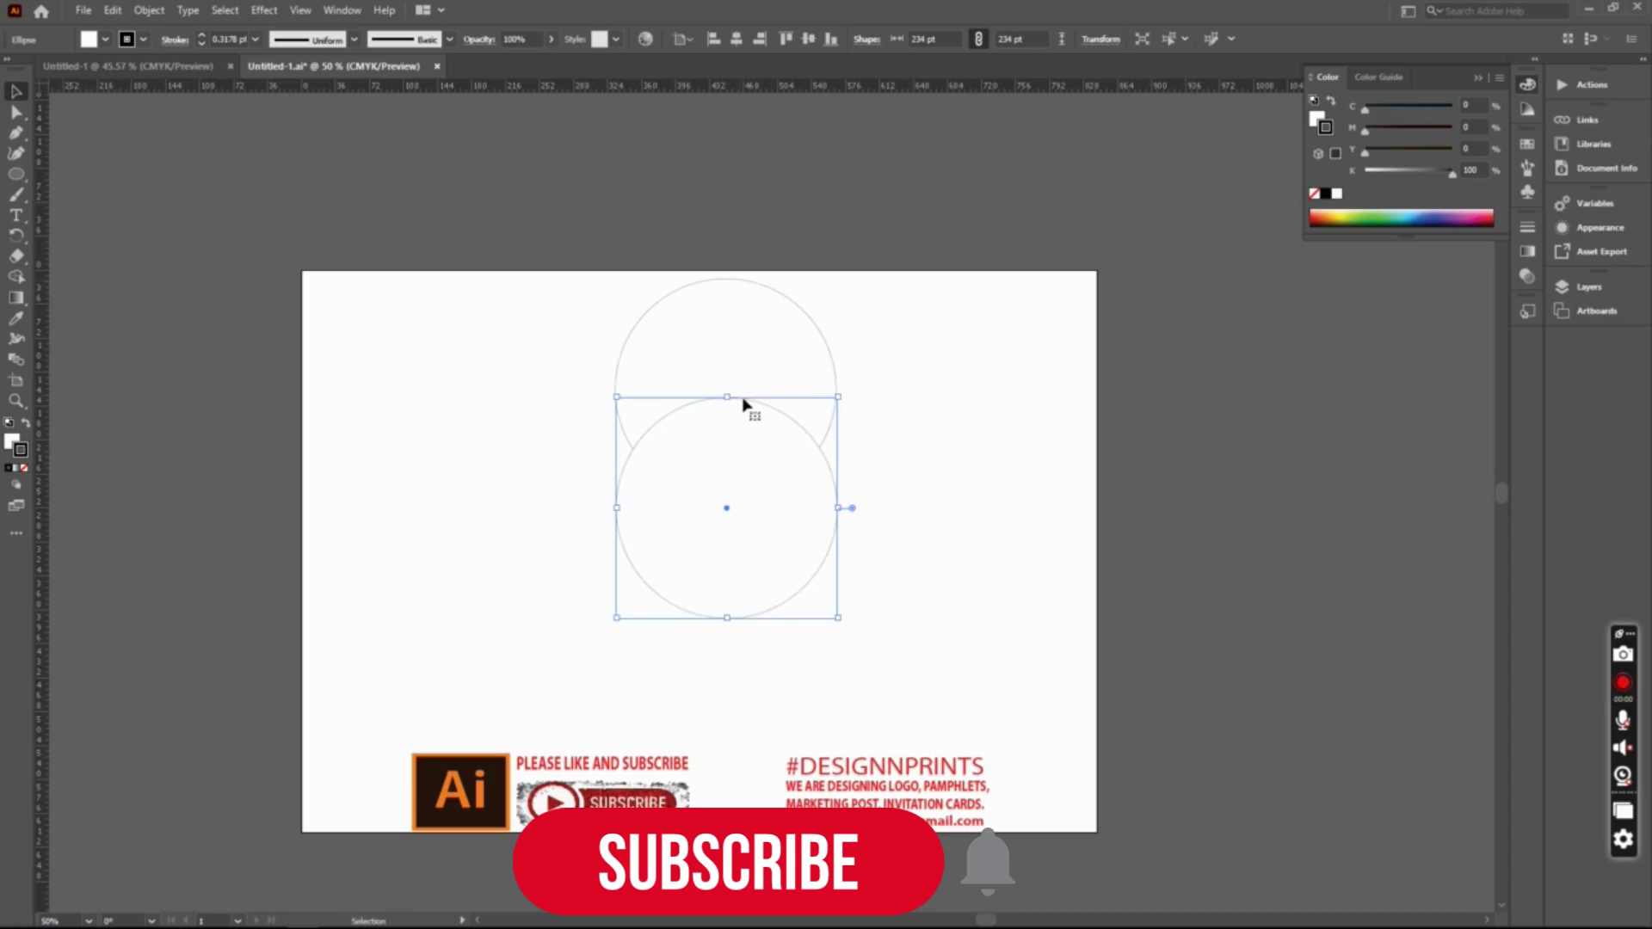
drag(942, 292, 483, 602)
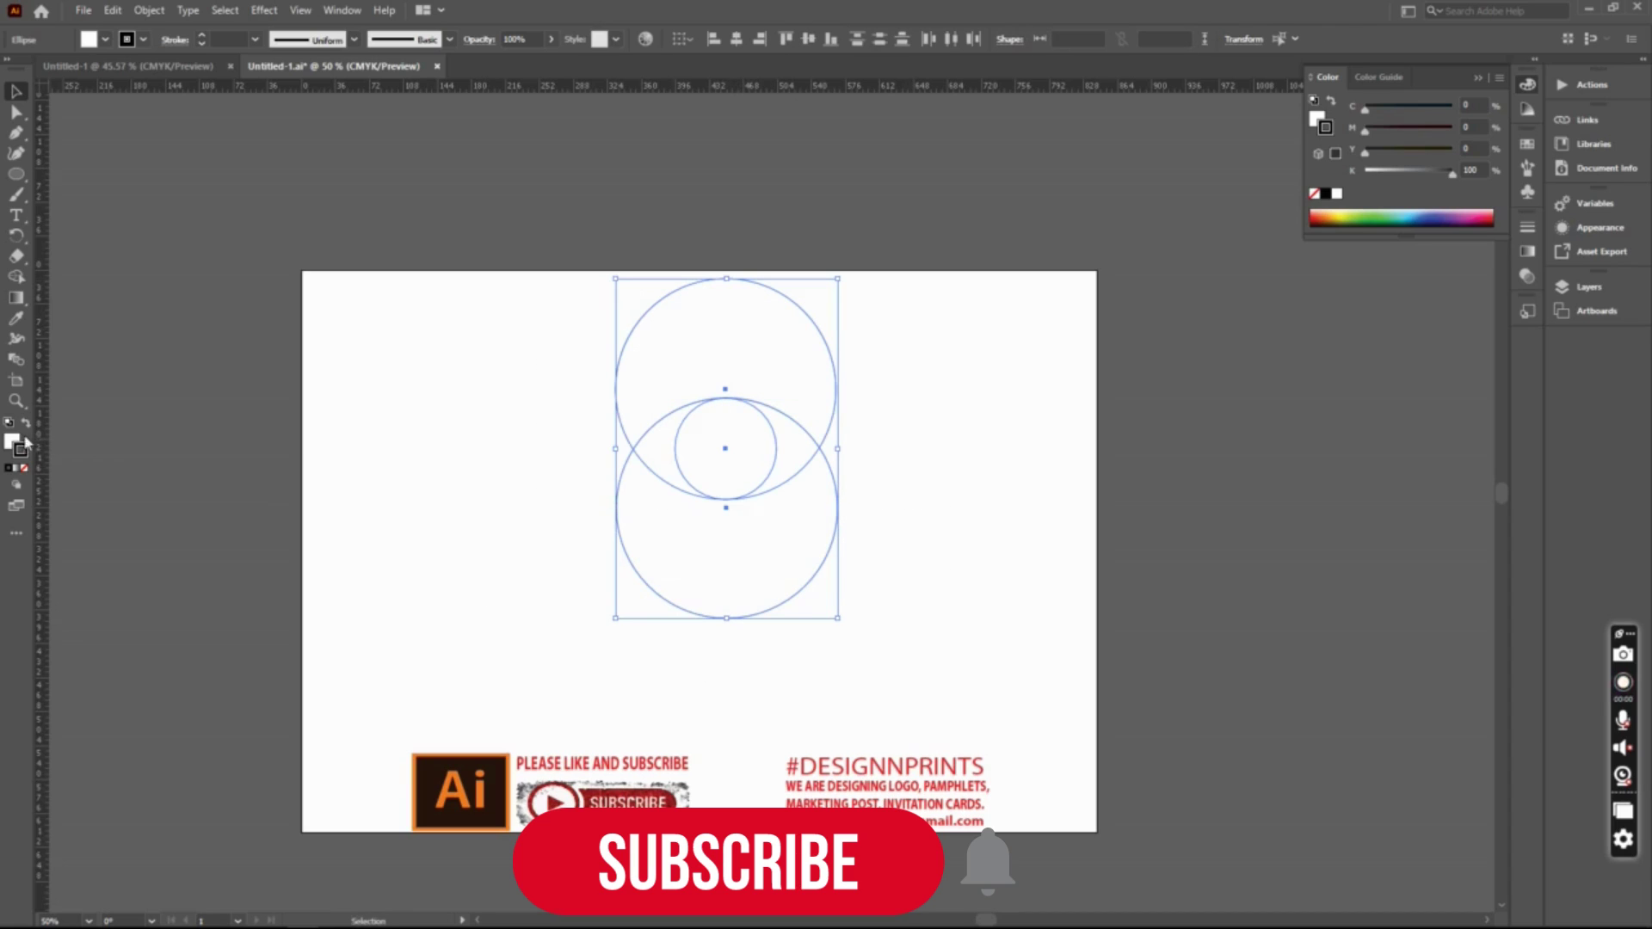
click(23, 468)
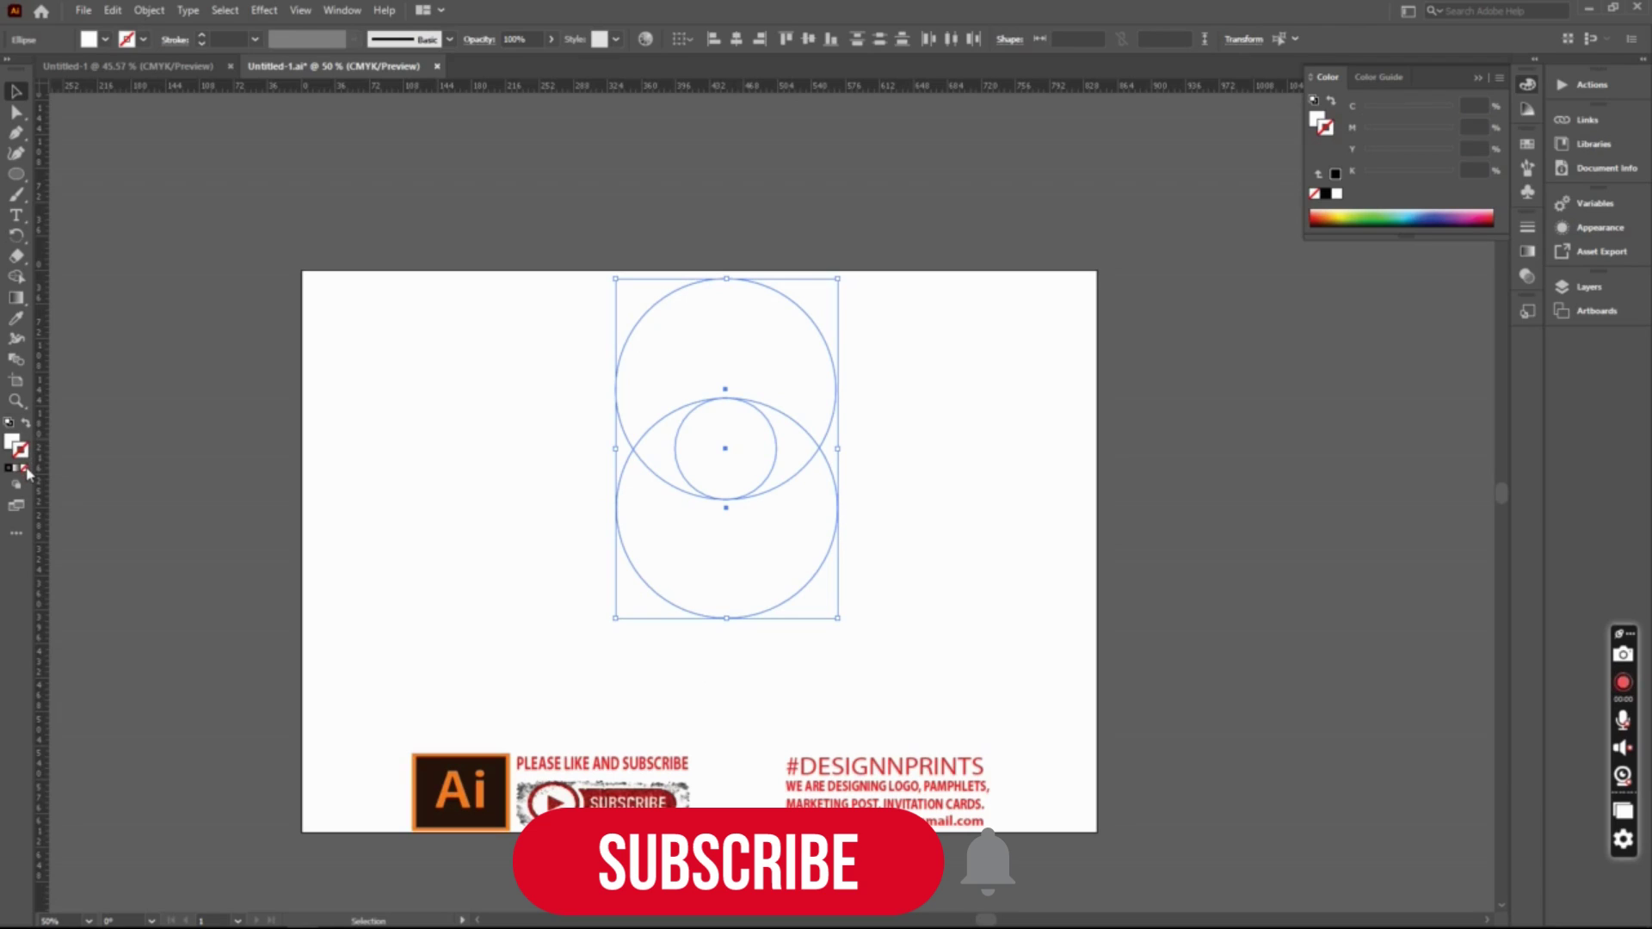
click(7, 470)
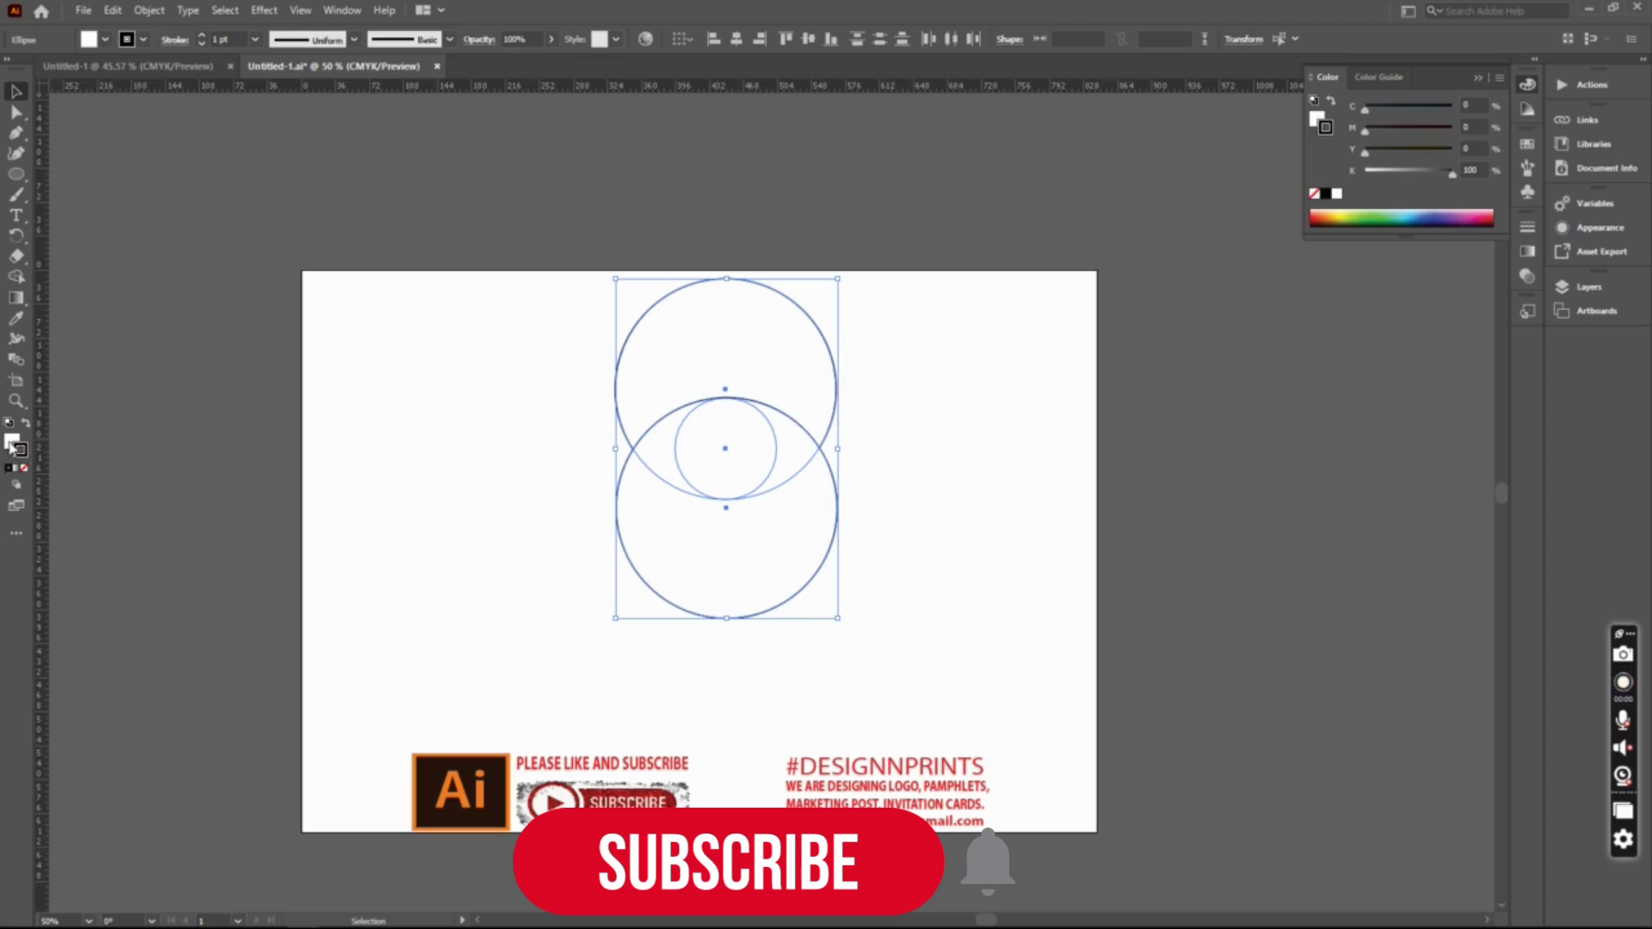
click(24, 470)
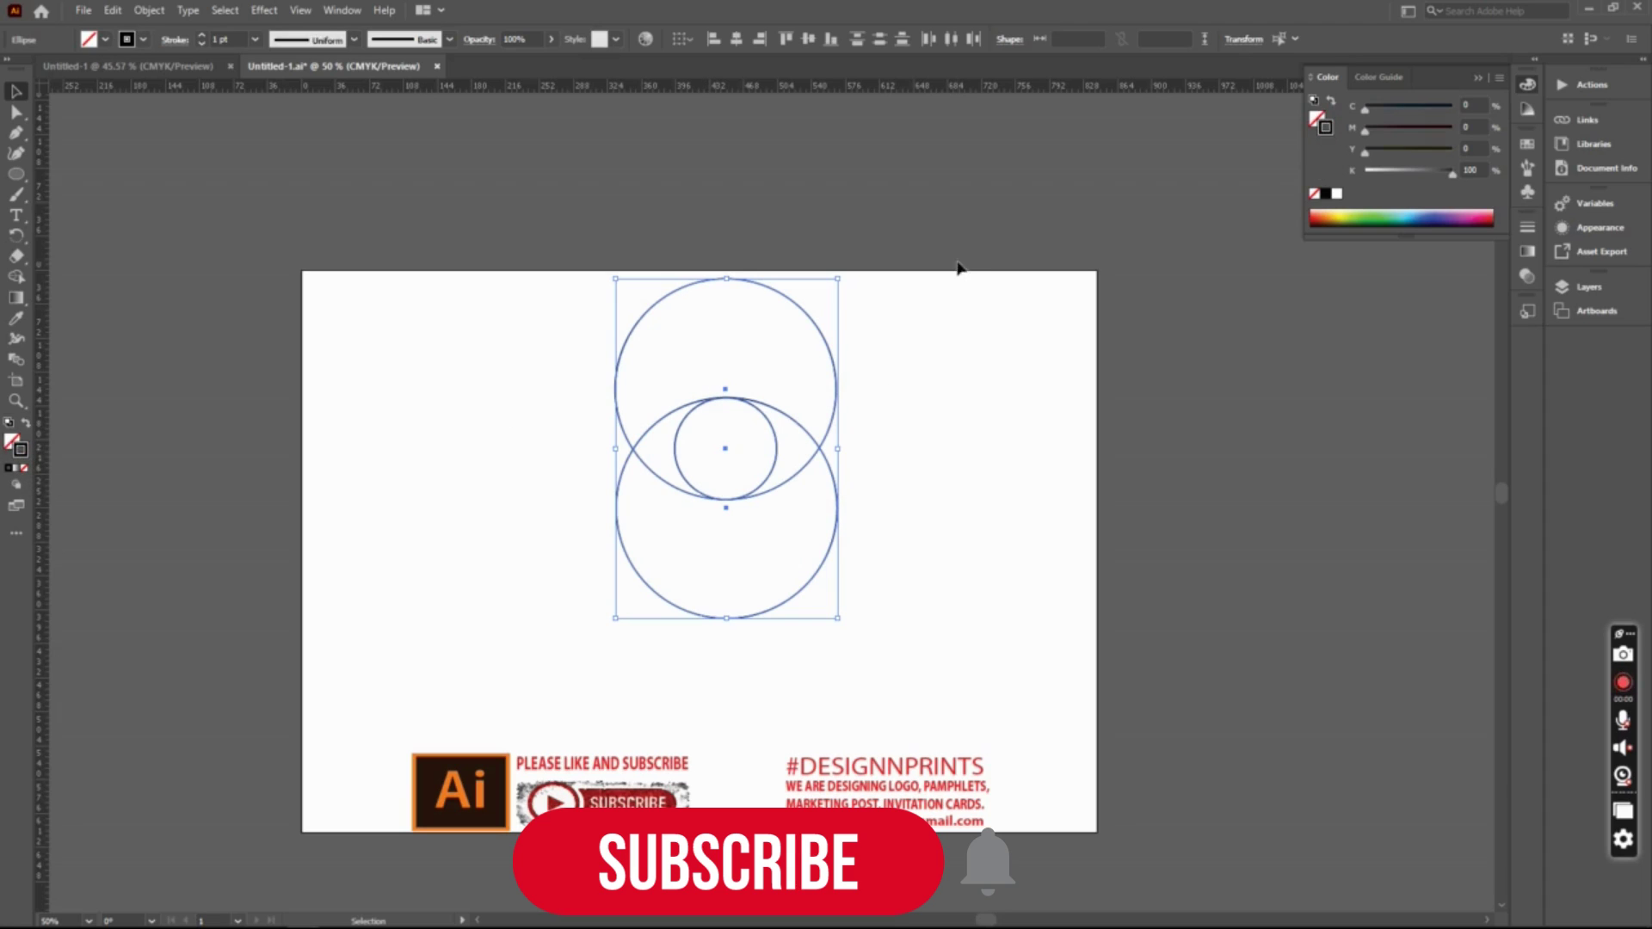
drag(956, 274, 571, 621)
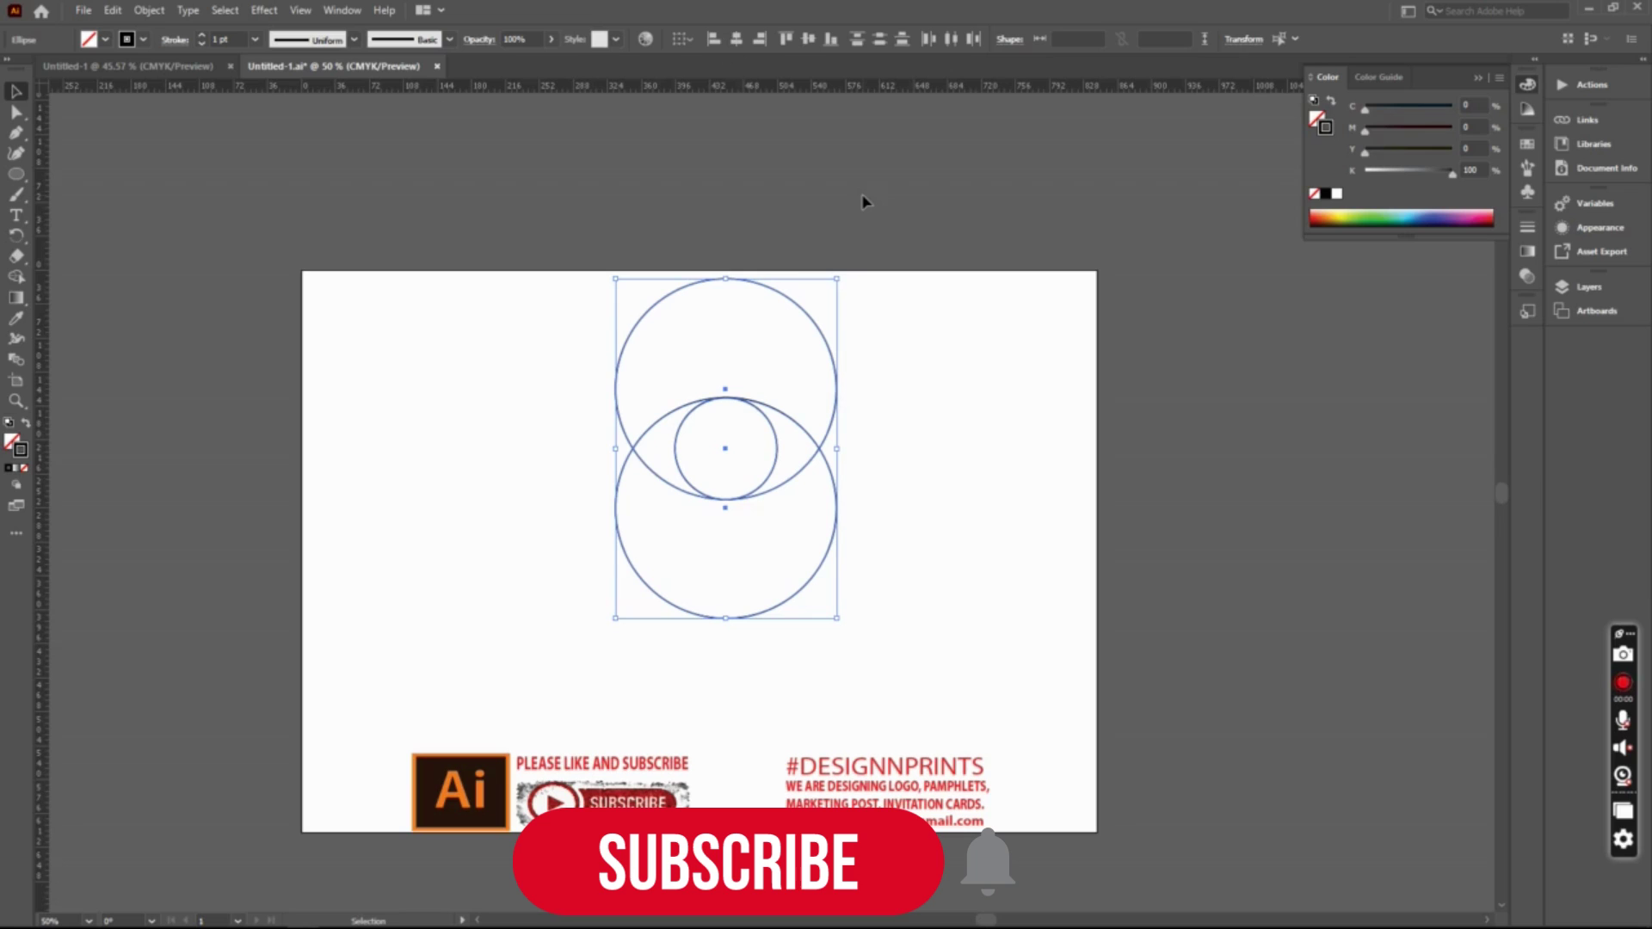
Paste a copy of the two large circles in front and rotate it 90°.
click(862, 264)
click(757, 289)
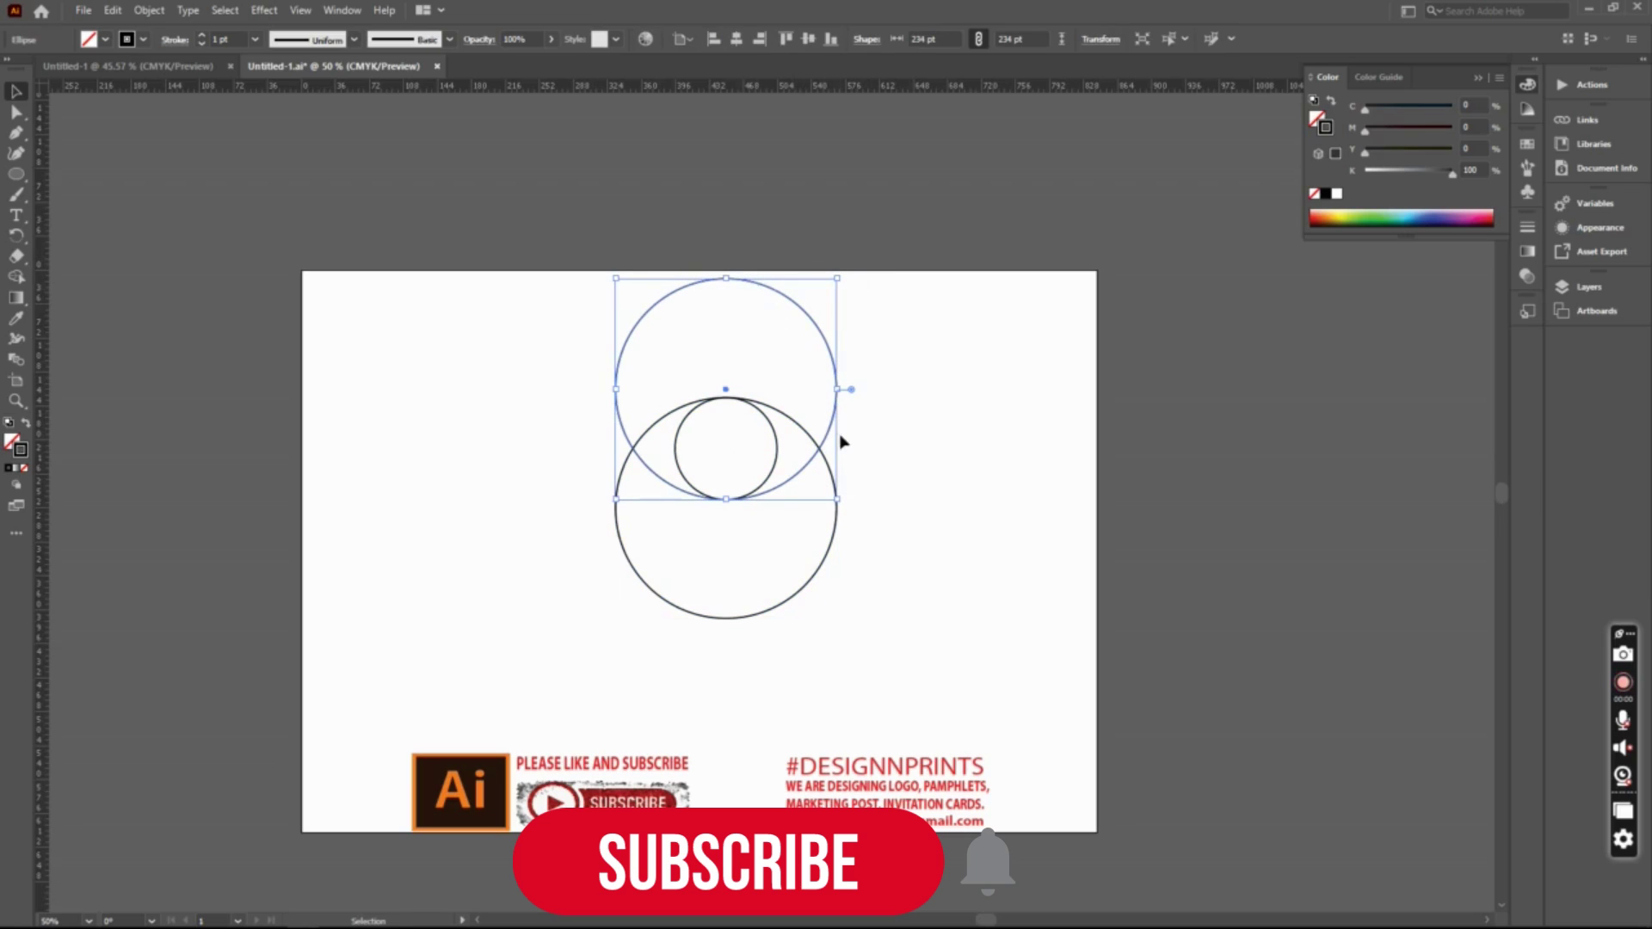
shift+click(828, 560)
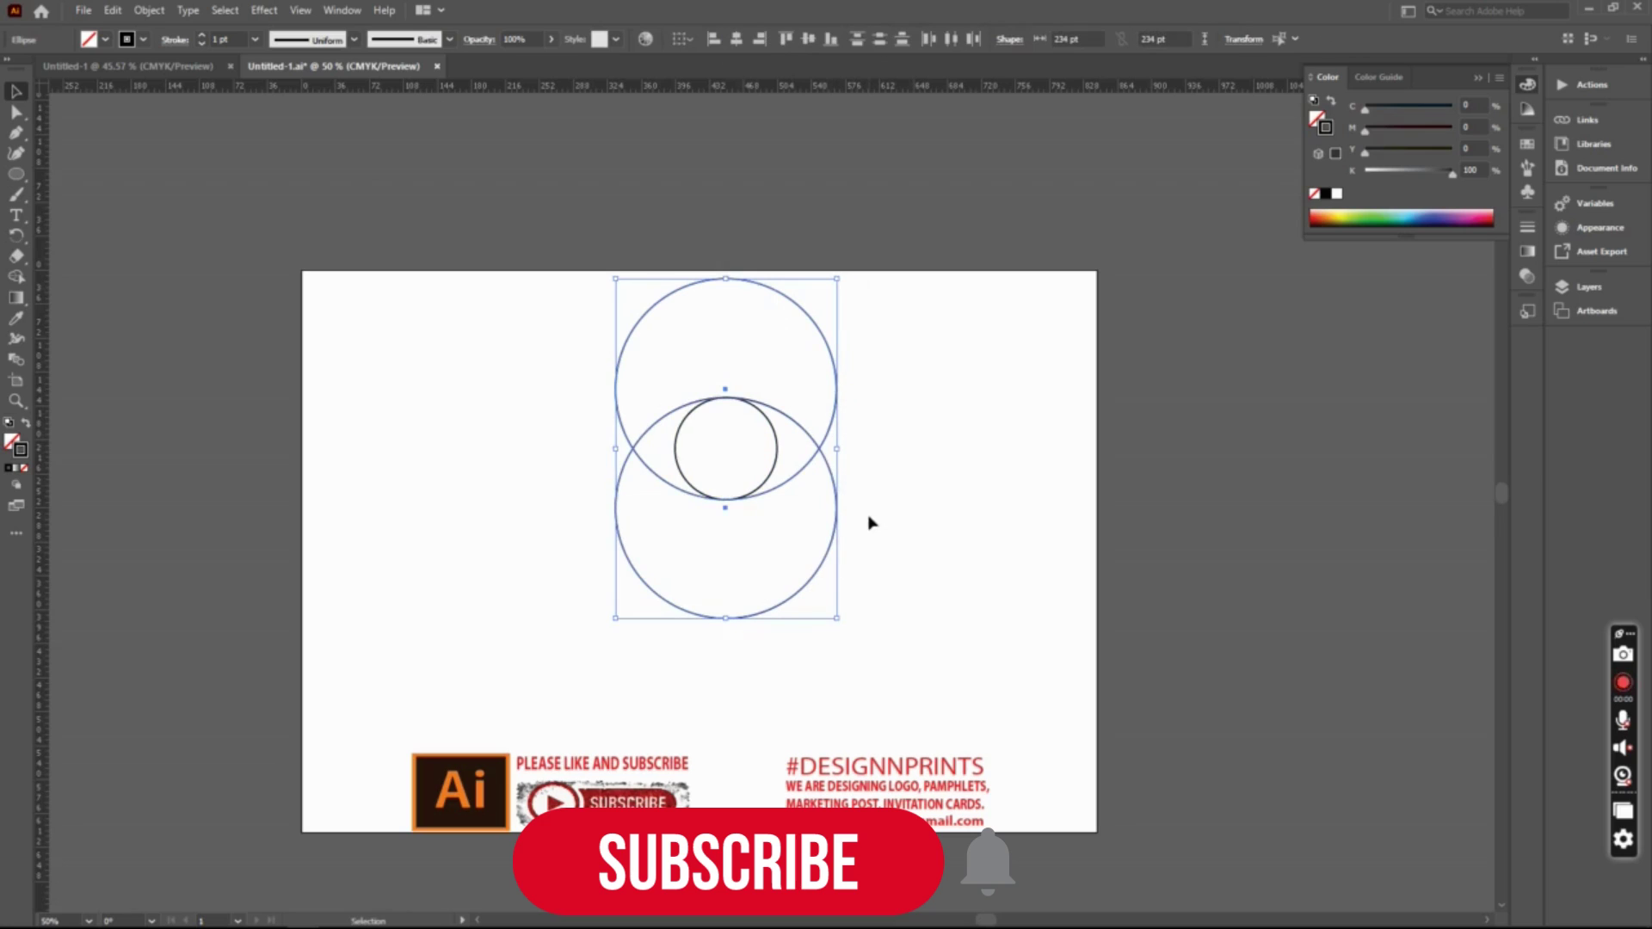
key(a)
key(ctrl+c)
key(ctrl+v)
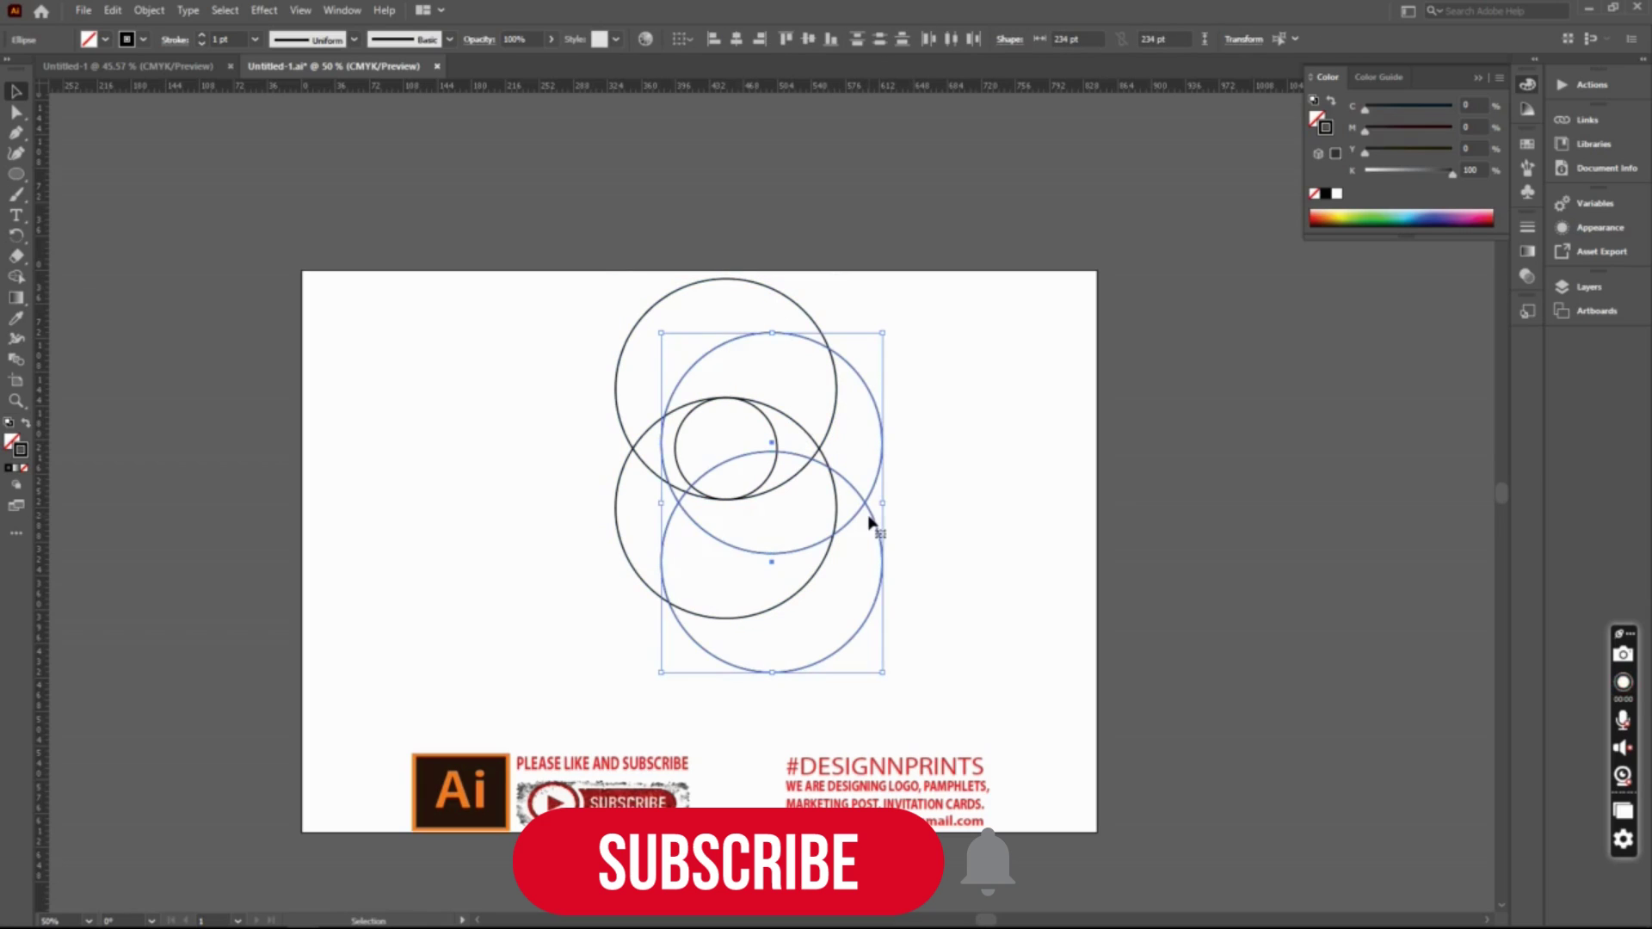
key(ctrl+z)
key(ctrl+f)
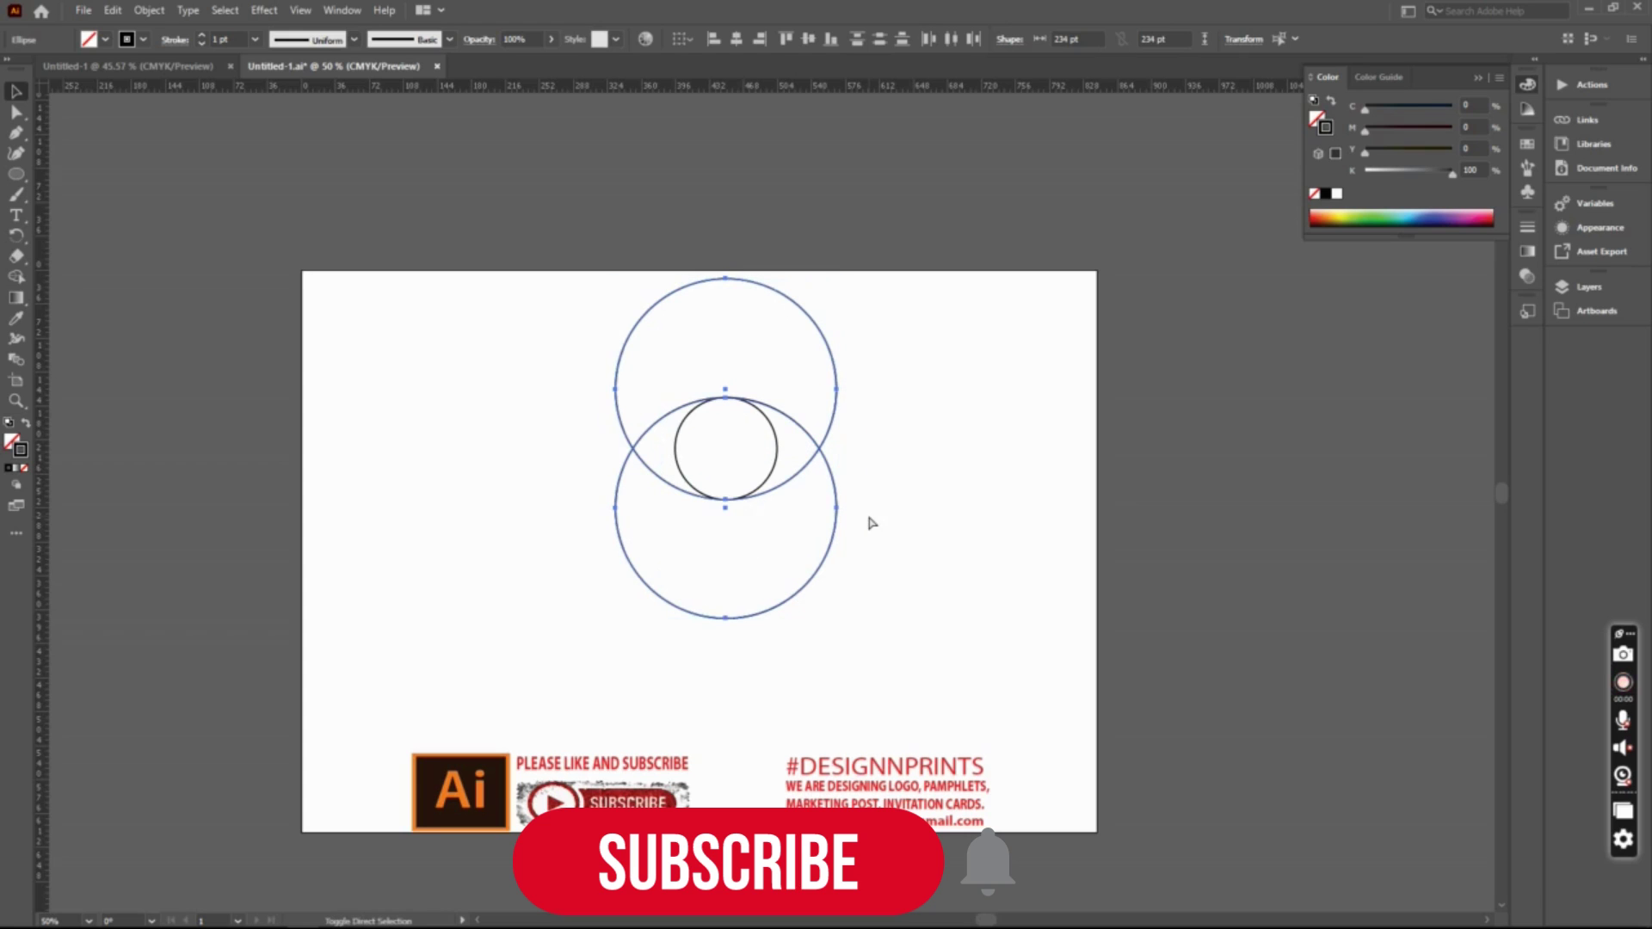
key(v)
drag(848, 273, 1008, 634)
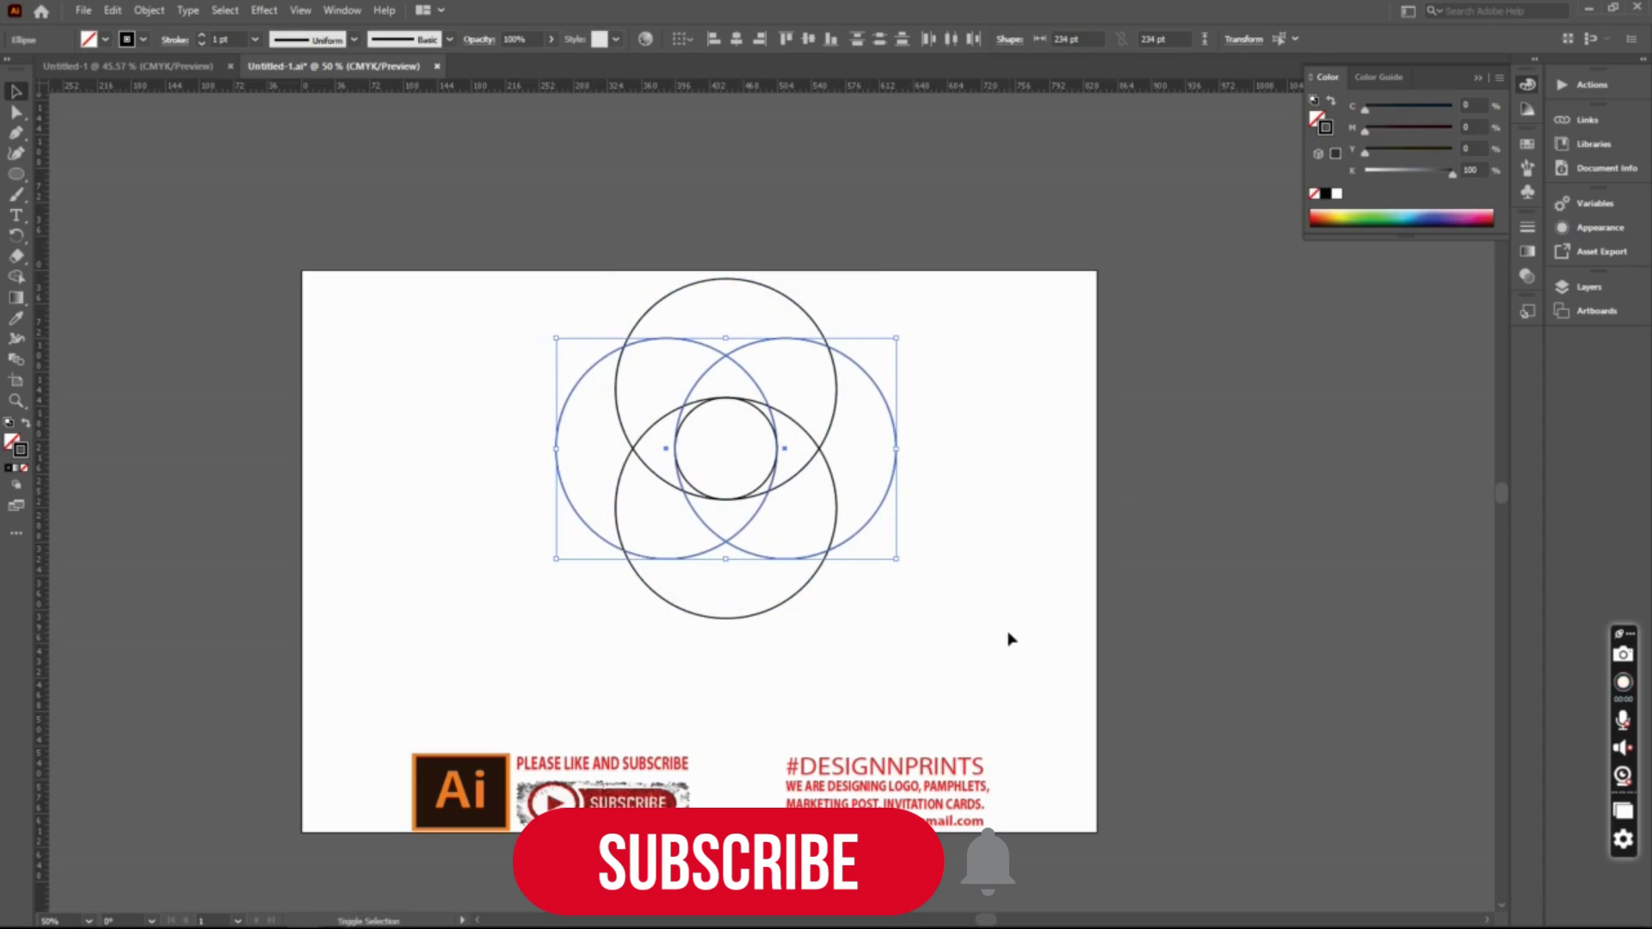
Paste a copy of all four large circles in front and rotate it 45°.
drag(968, 226, 522, 624)
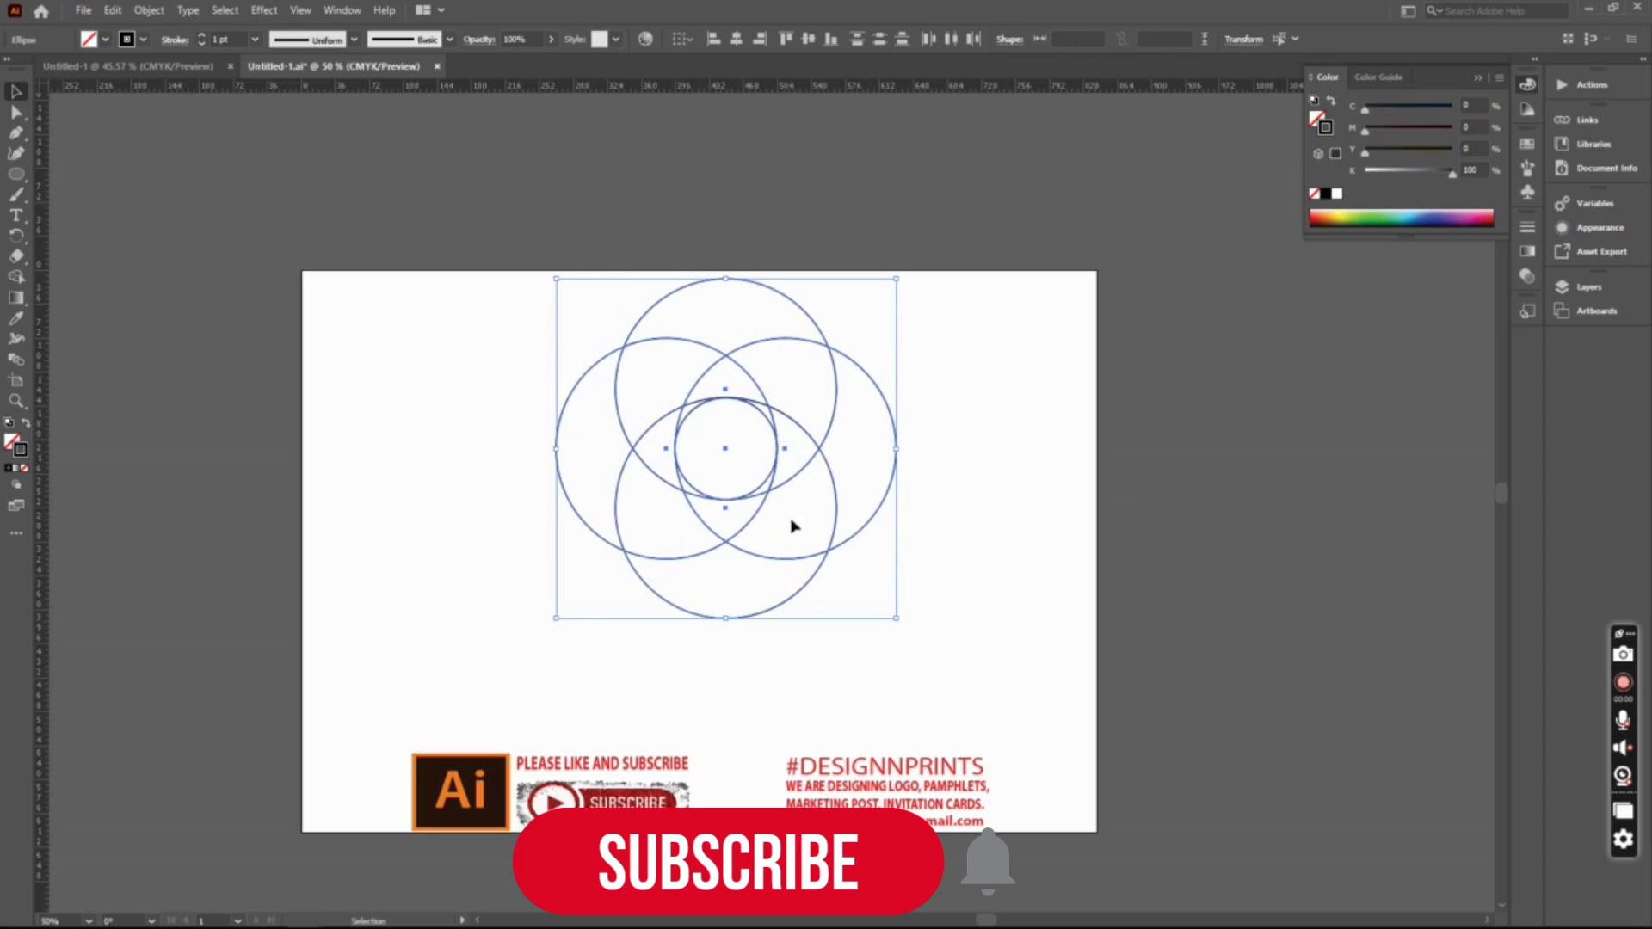
key(a)
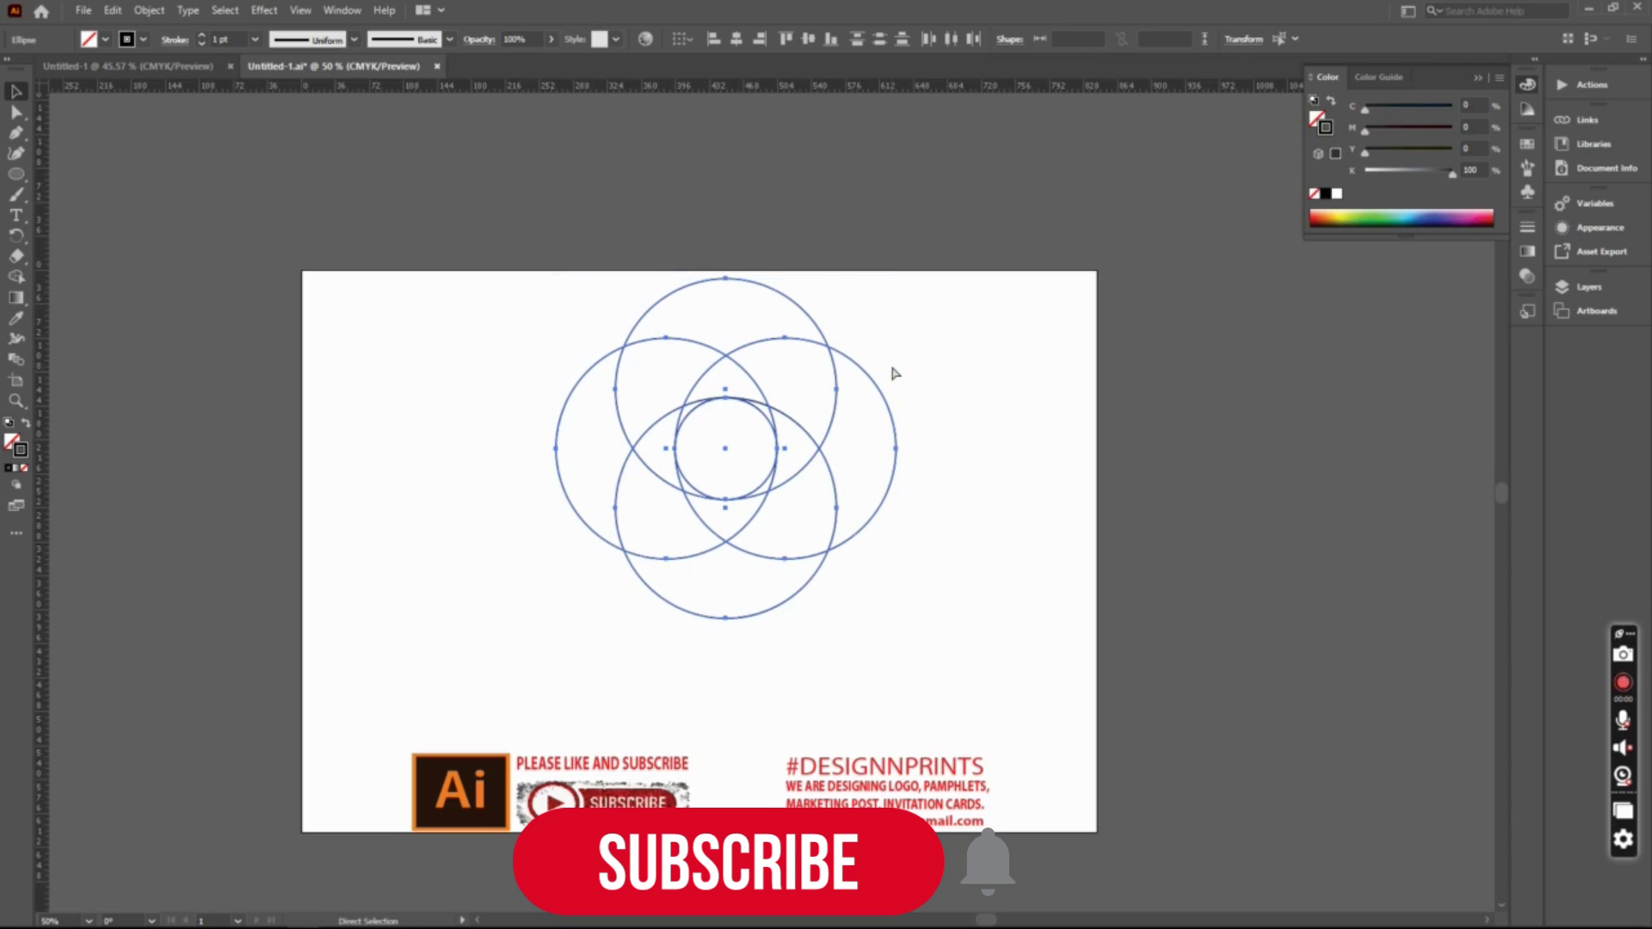
key(v)
key(a)
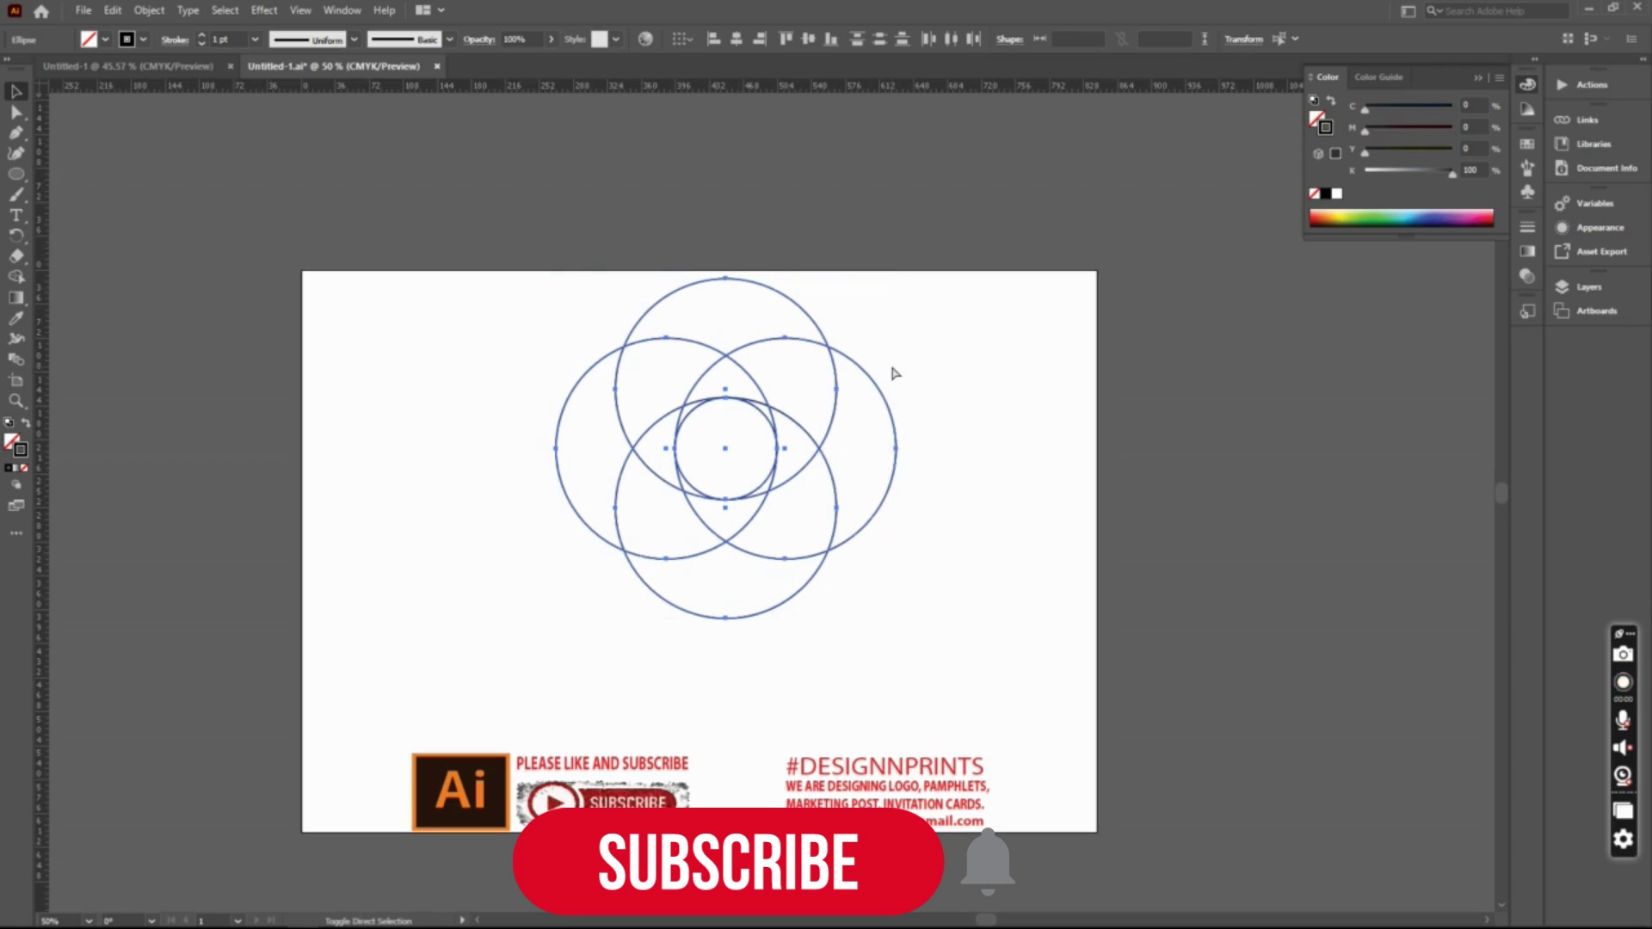
key(v)
drag(908, 284, 972, 412)
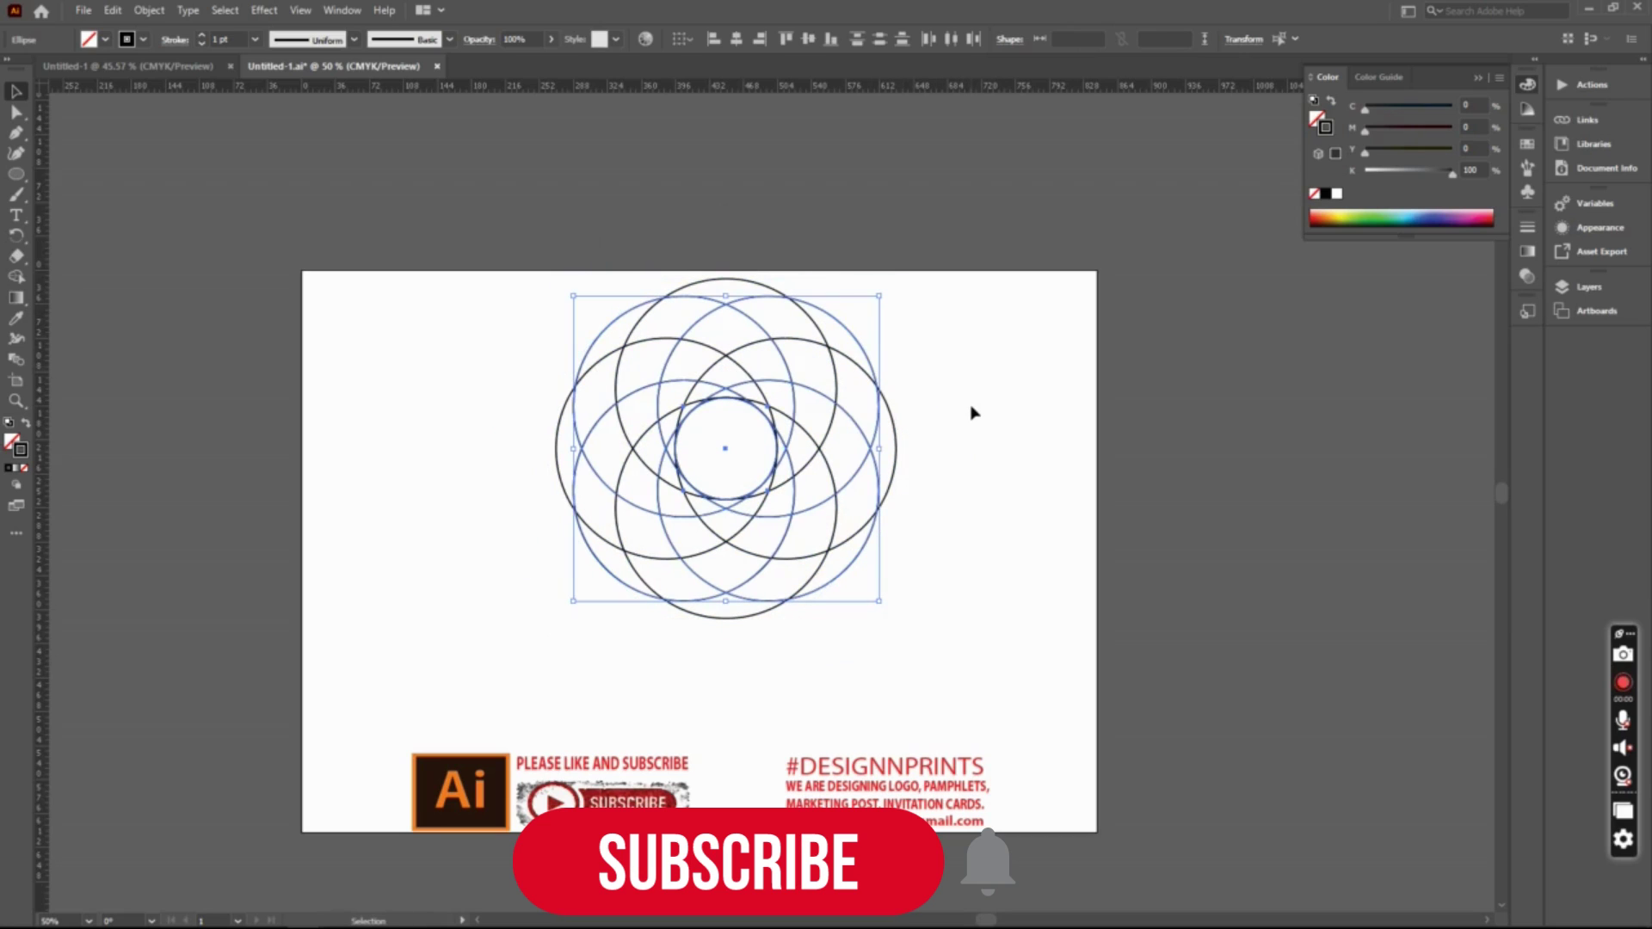
click(937, 289)
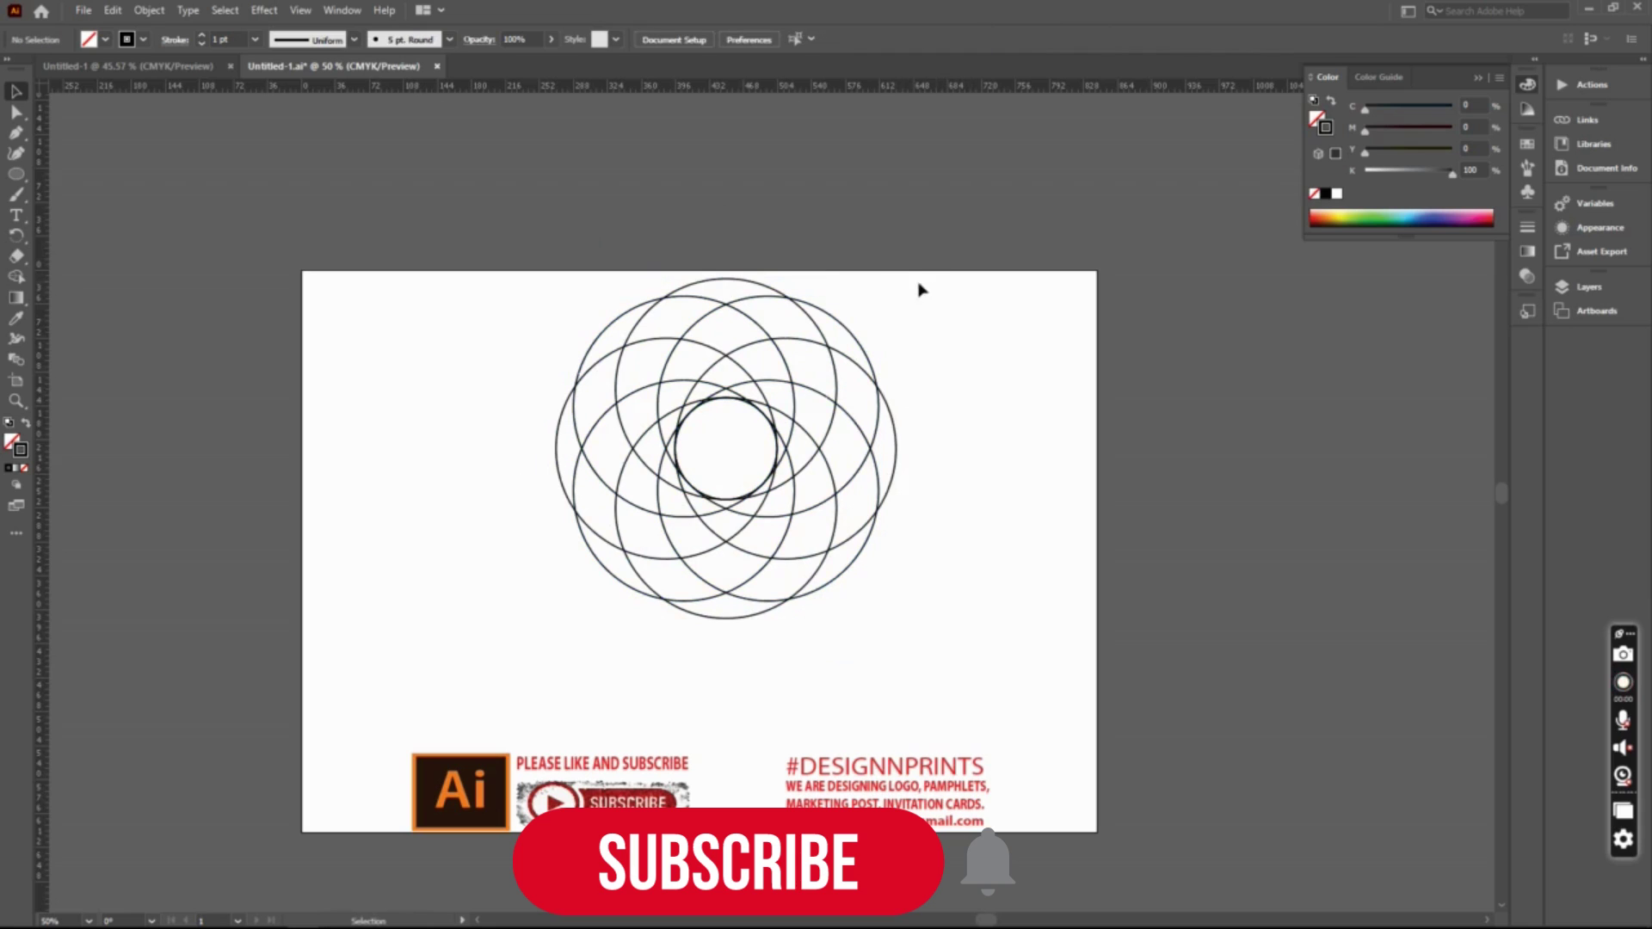
Move the circle rosette toward the page centre.
drag(927, 252, 564, 626)
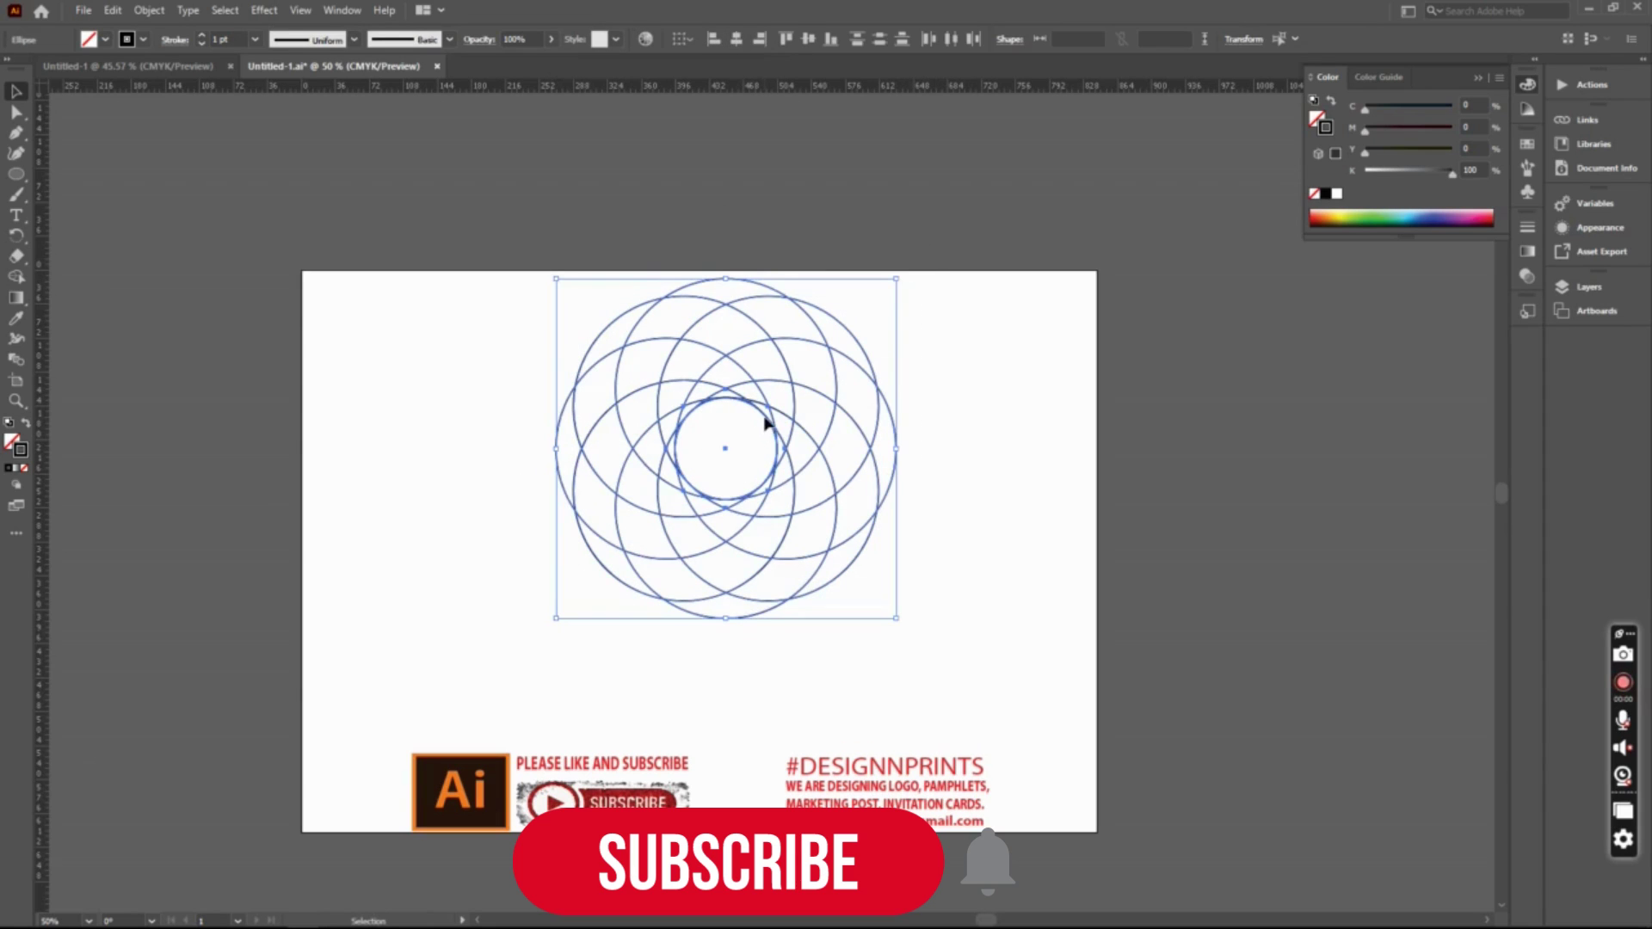
drag(764, 430, 713, 475)
click(878, 417)
click(708, 462)
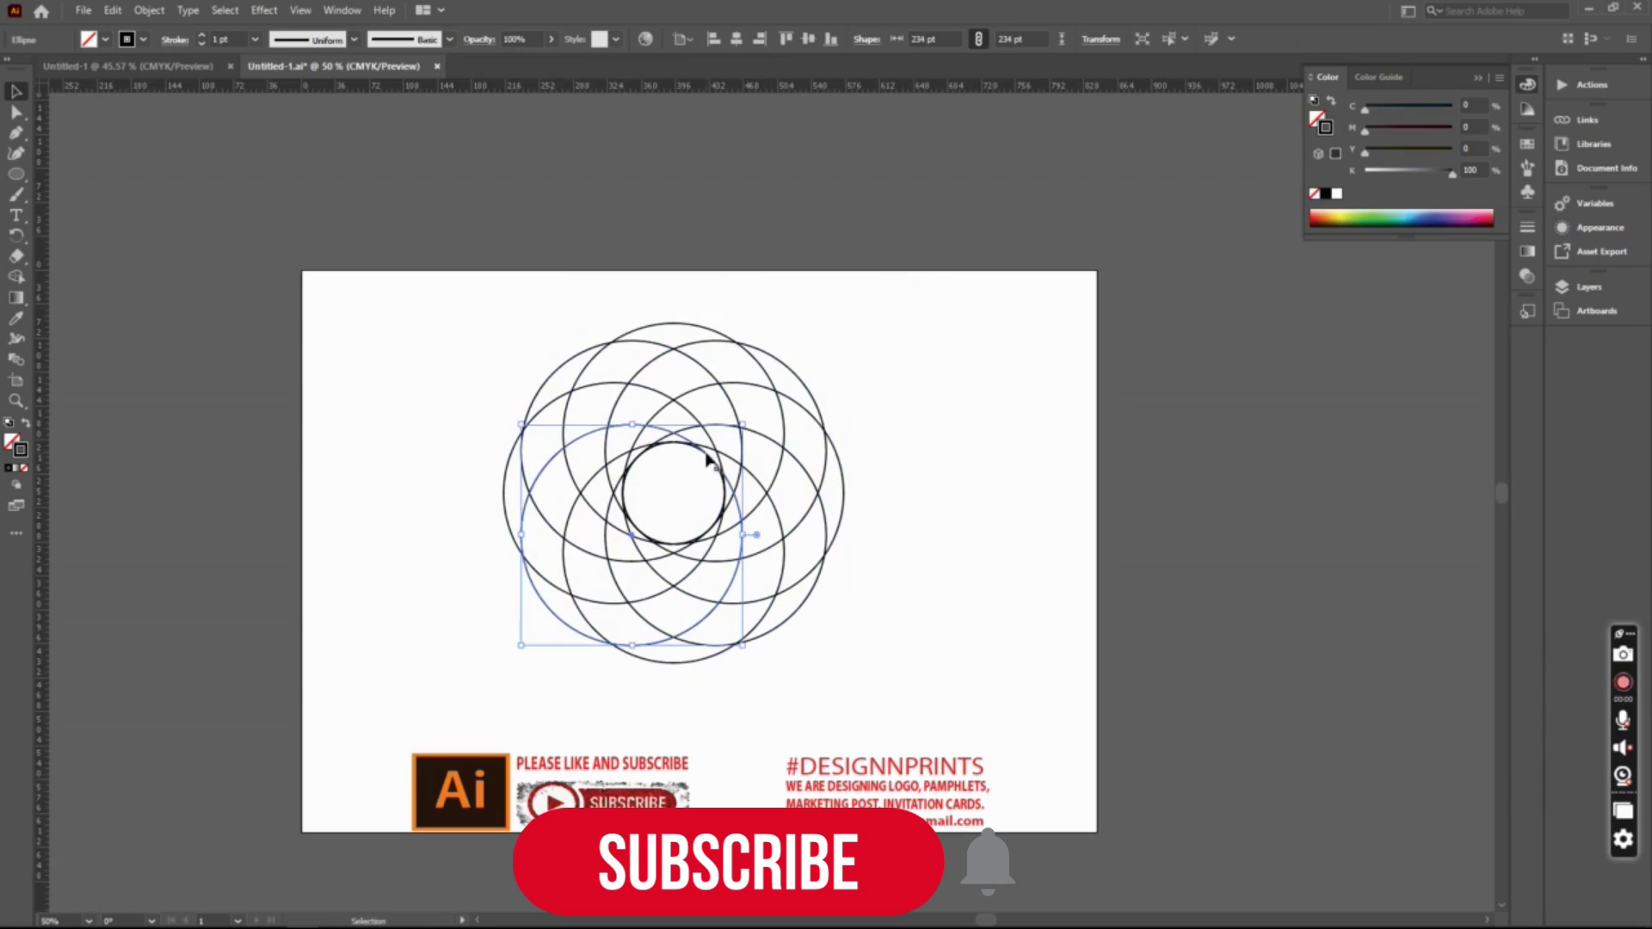
click(667, 456)
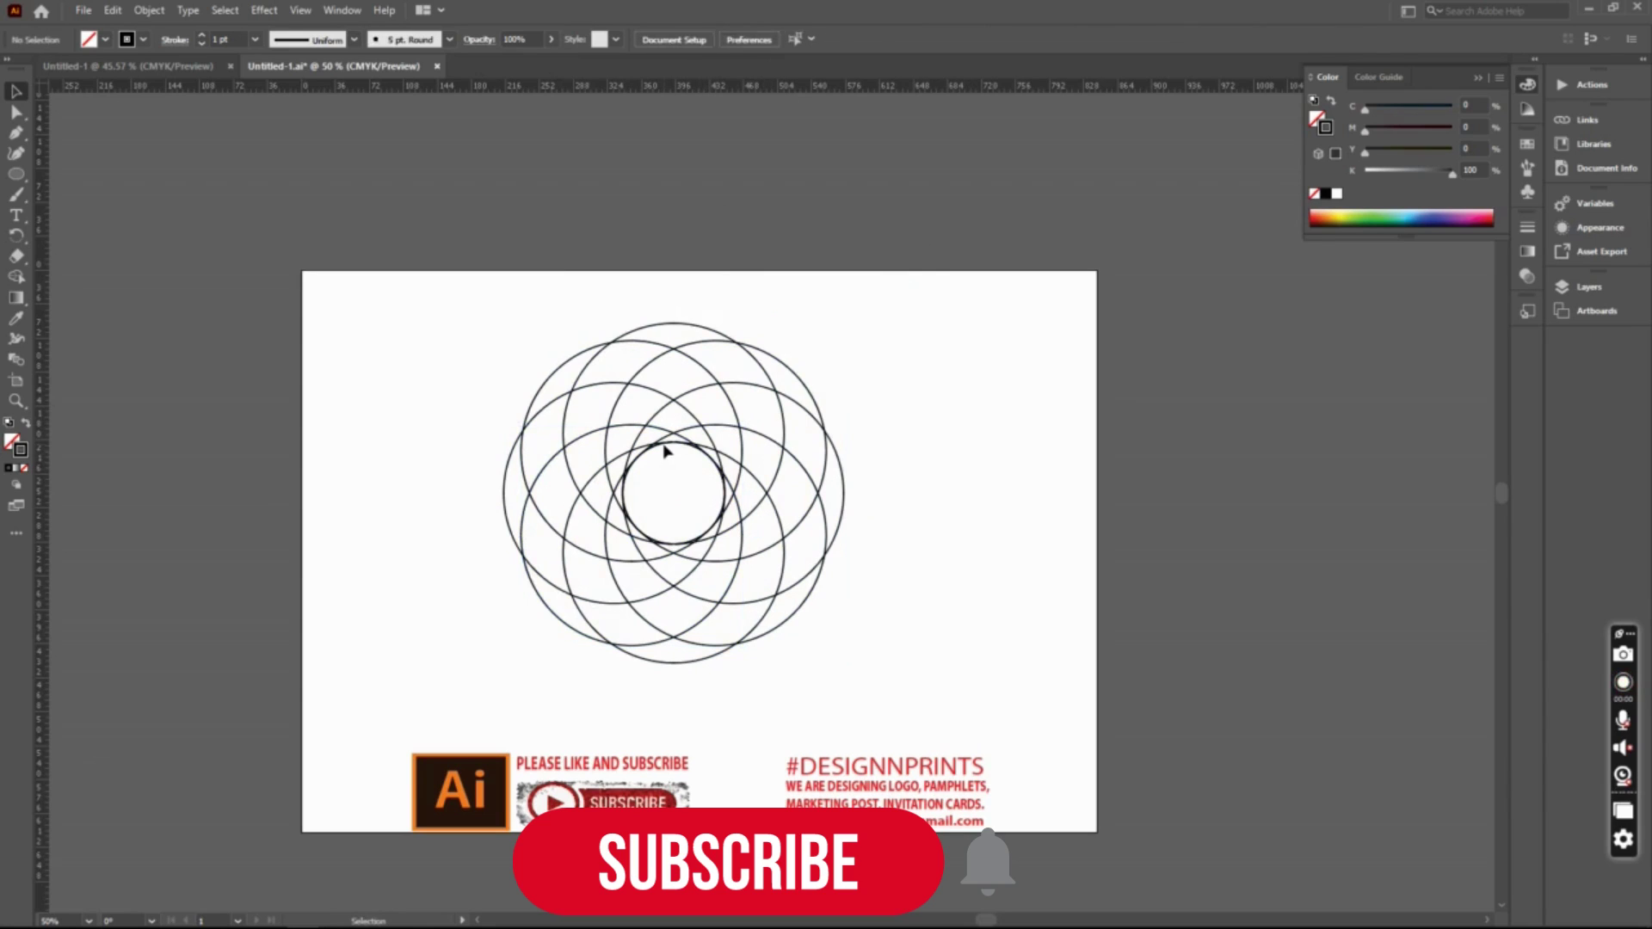
double_click(673, 456)
click(673, 456)
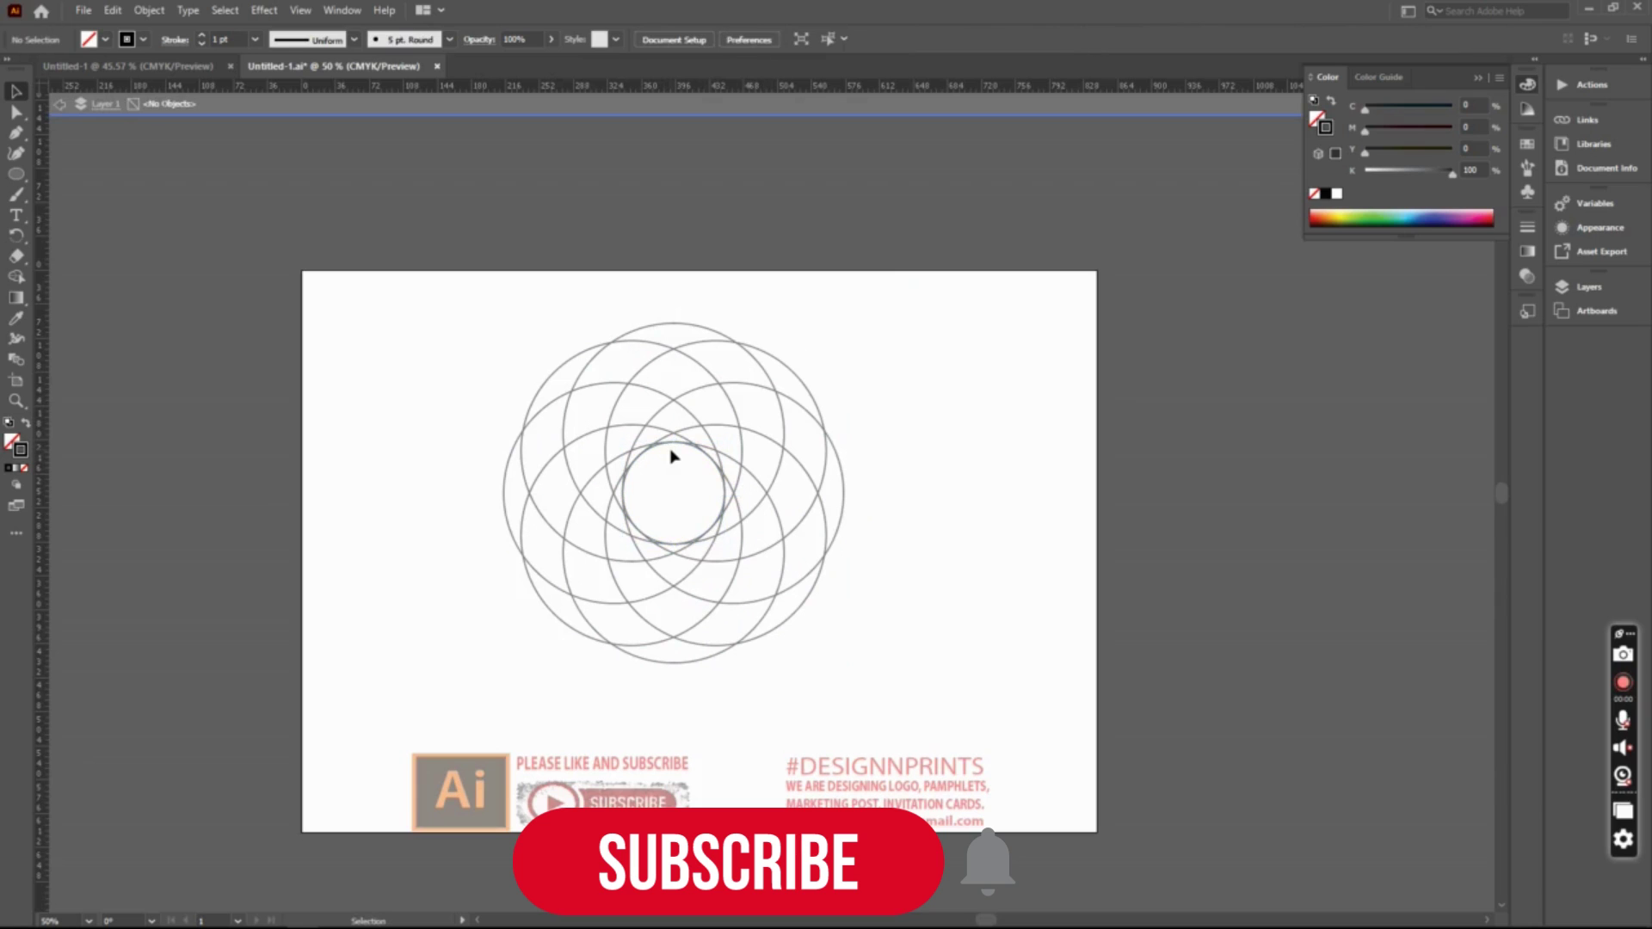
double_click(989, 440)
Select all circles and swap fill and stroke twice, keeping black outlines with no fill.
drag(904, 289, 436, 657)
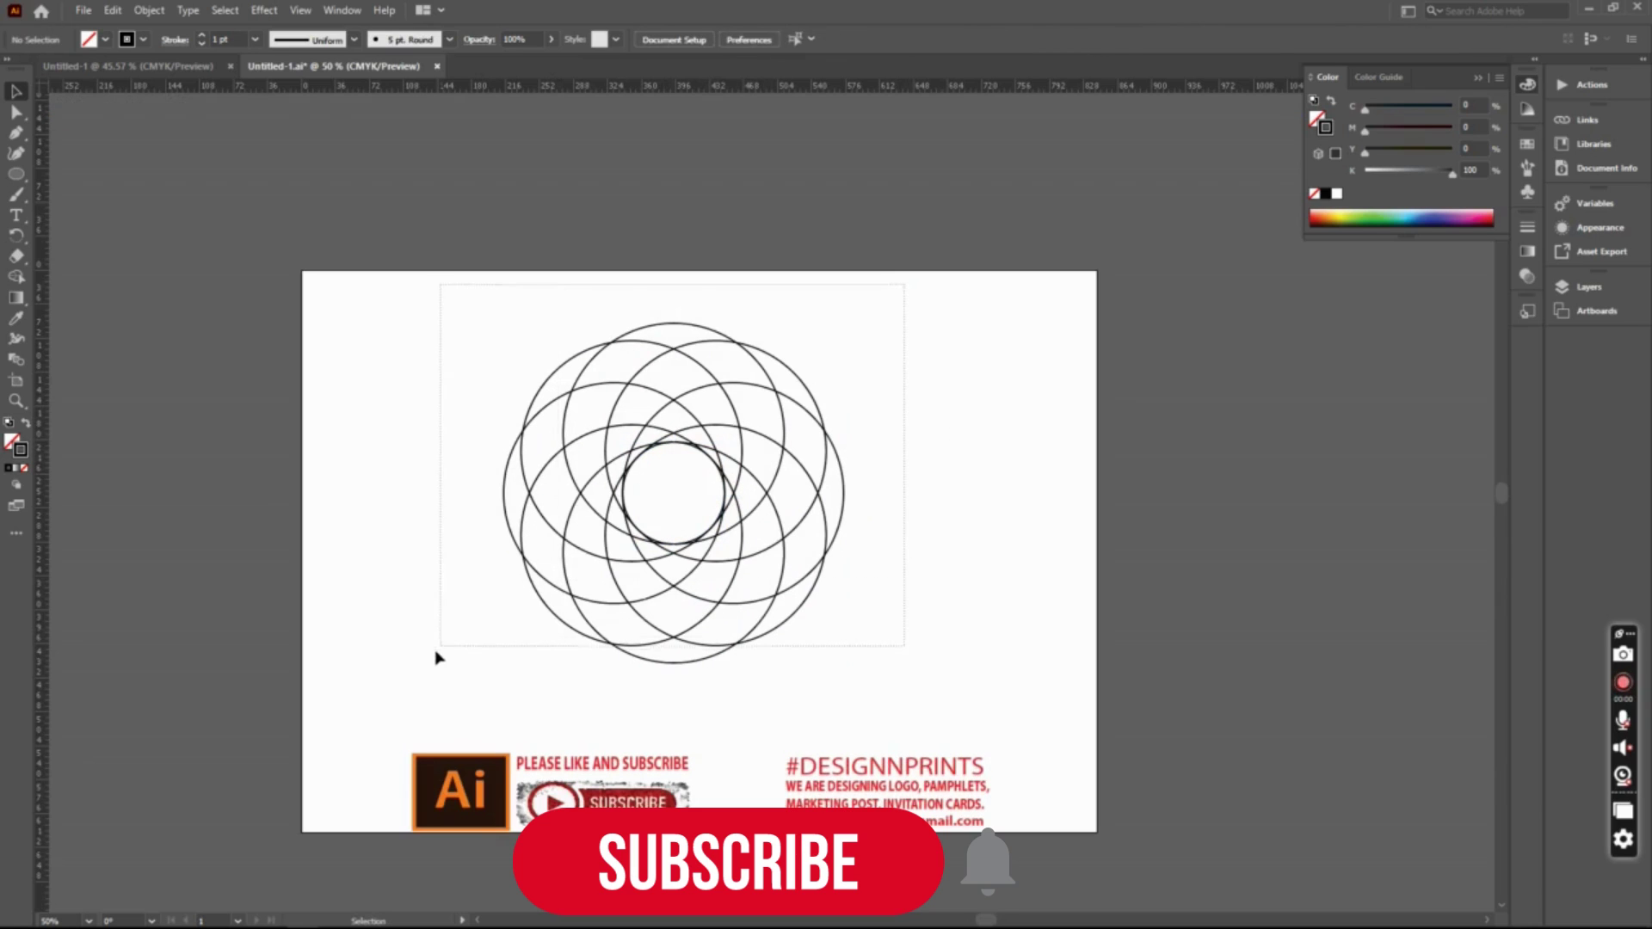
click(863, 642)
drag(902, 273, 388, 707)
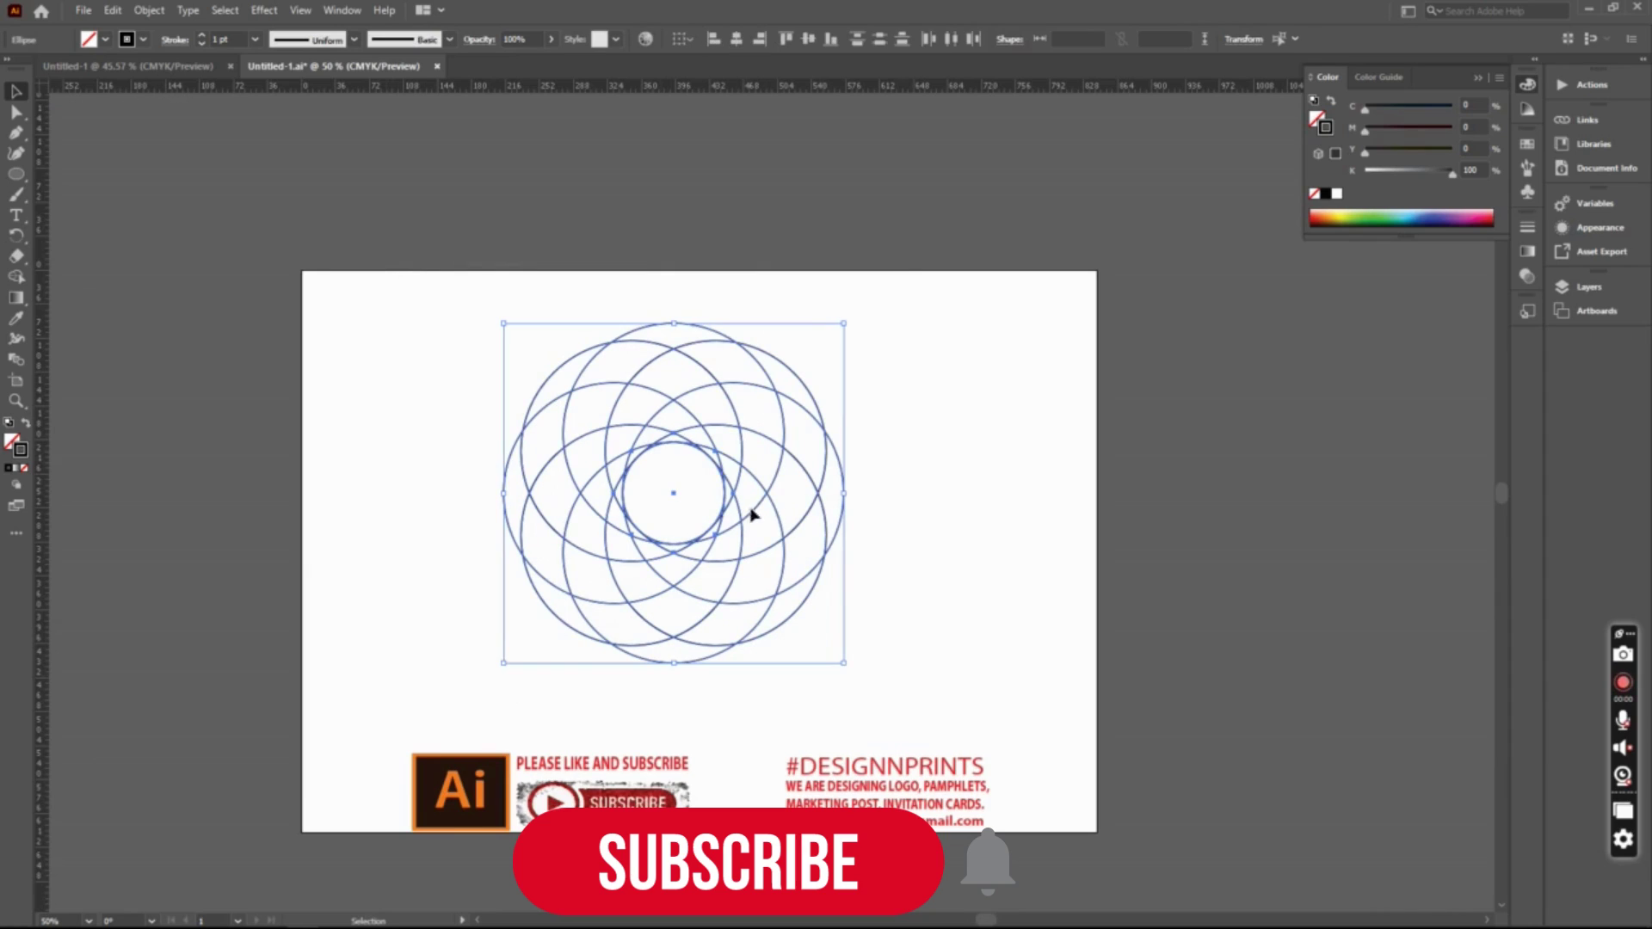
click(961, 393)
drag(480, 313, 936, 708)
click(27, 424)
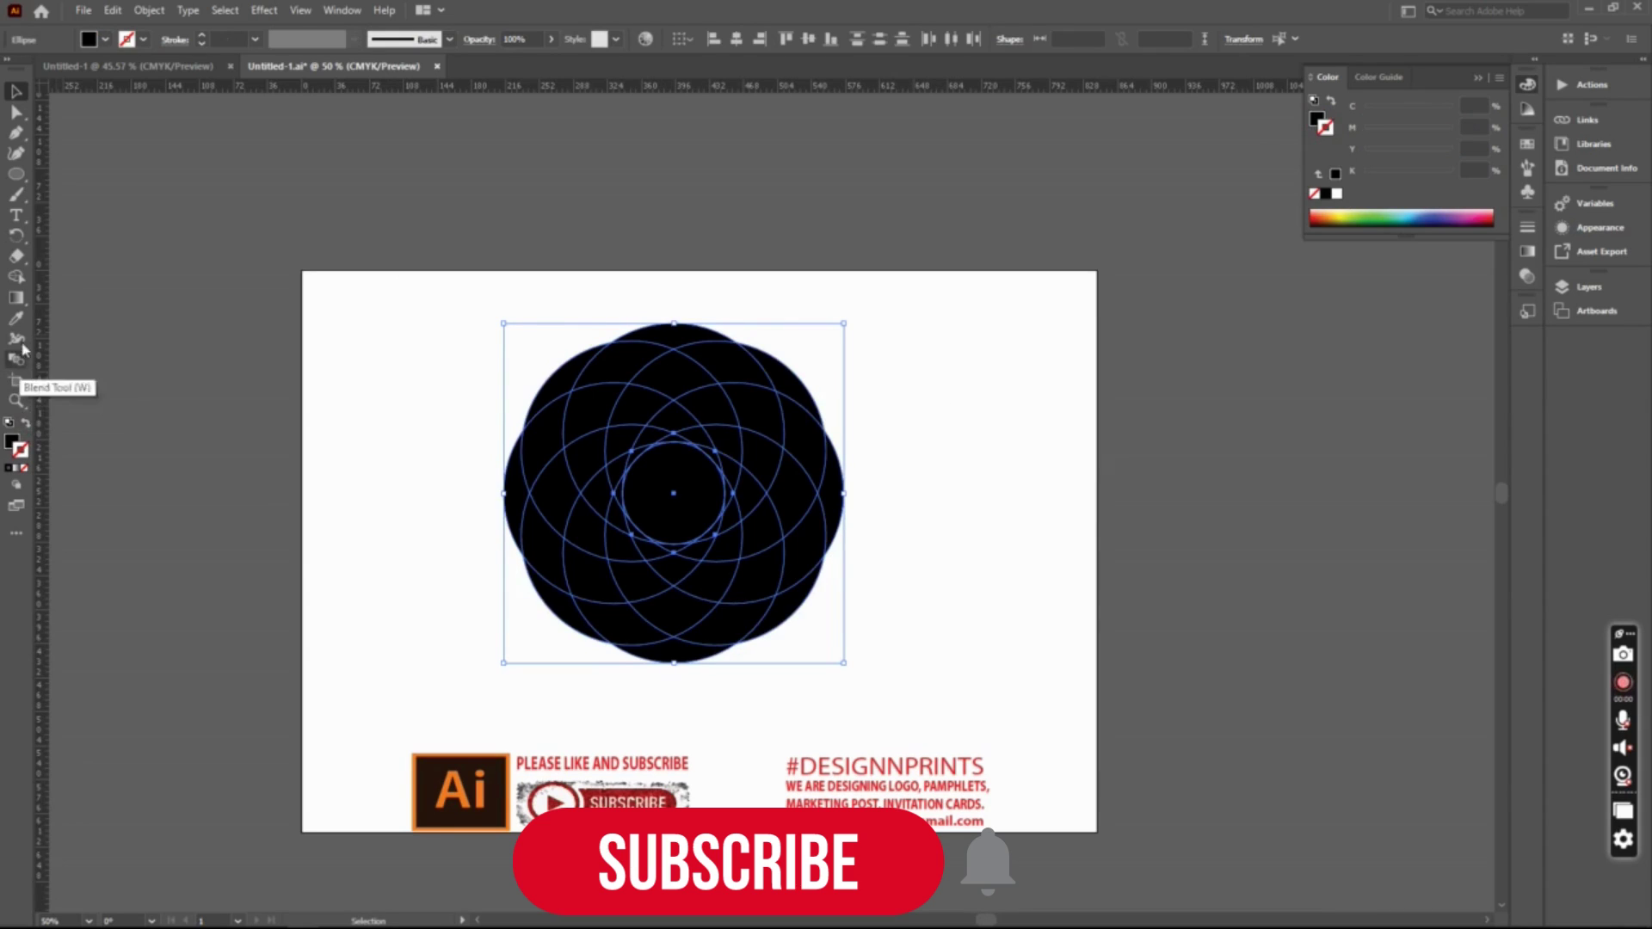
click(25, 424)
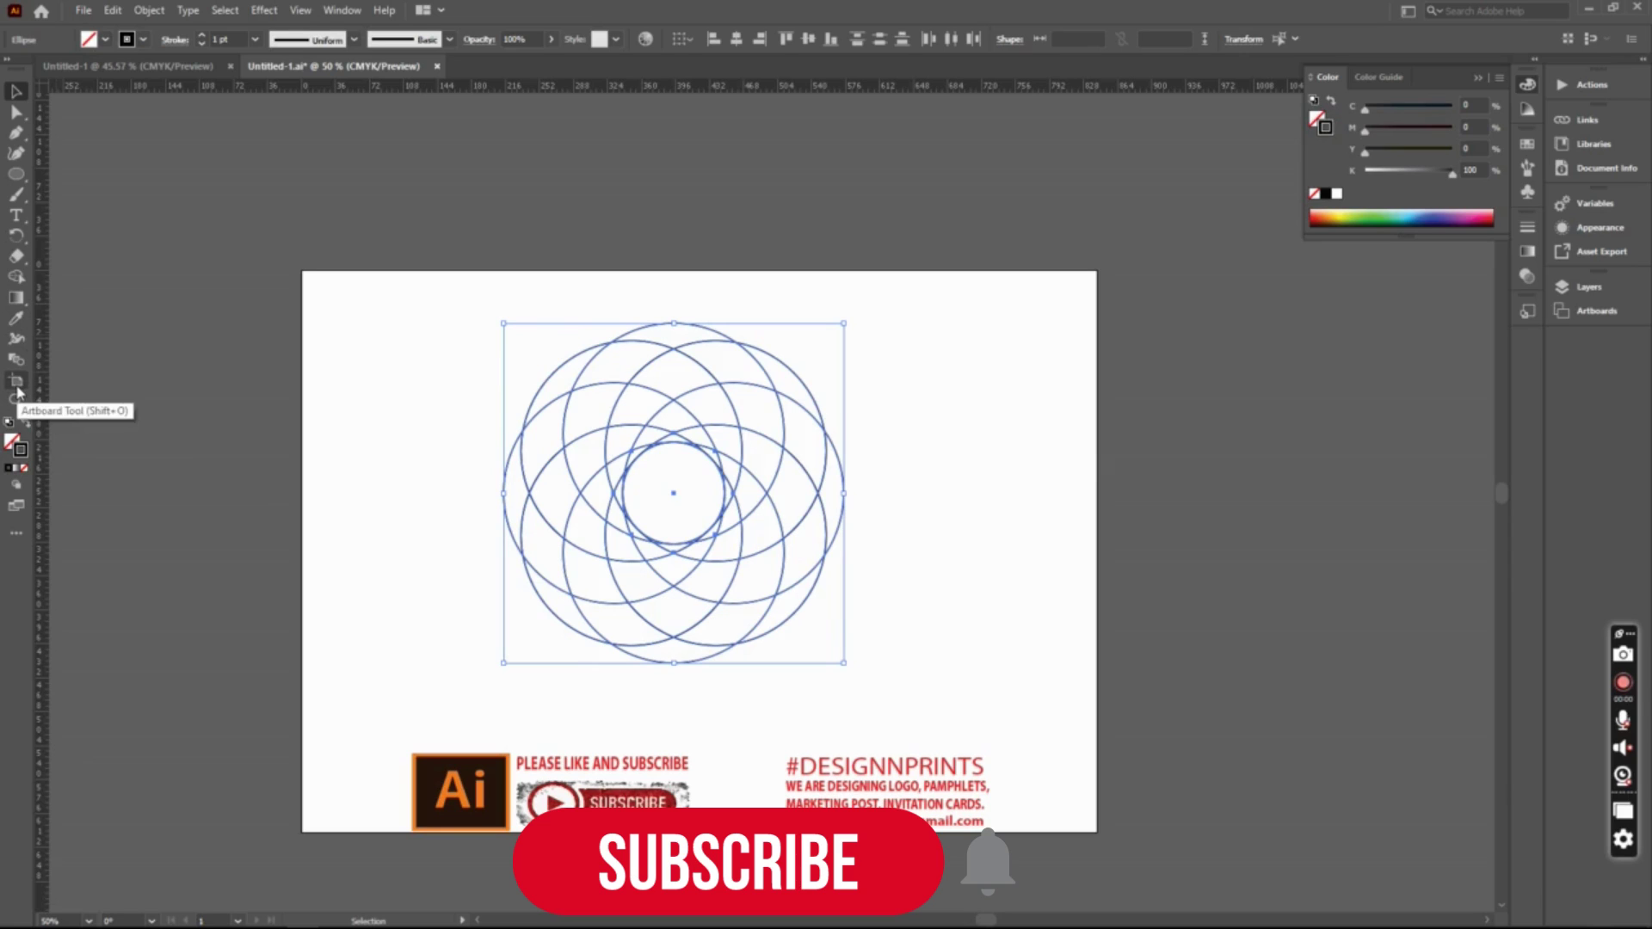
Use the Shape Builder to merge the overlapping regions into six crescent blades around the centre.
click(16, 277)
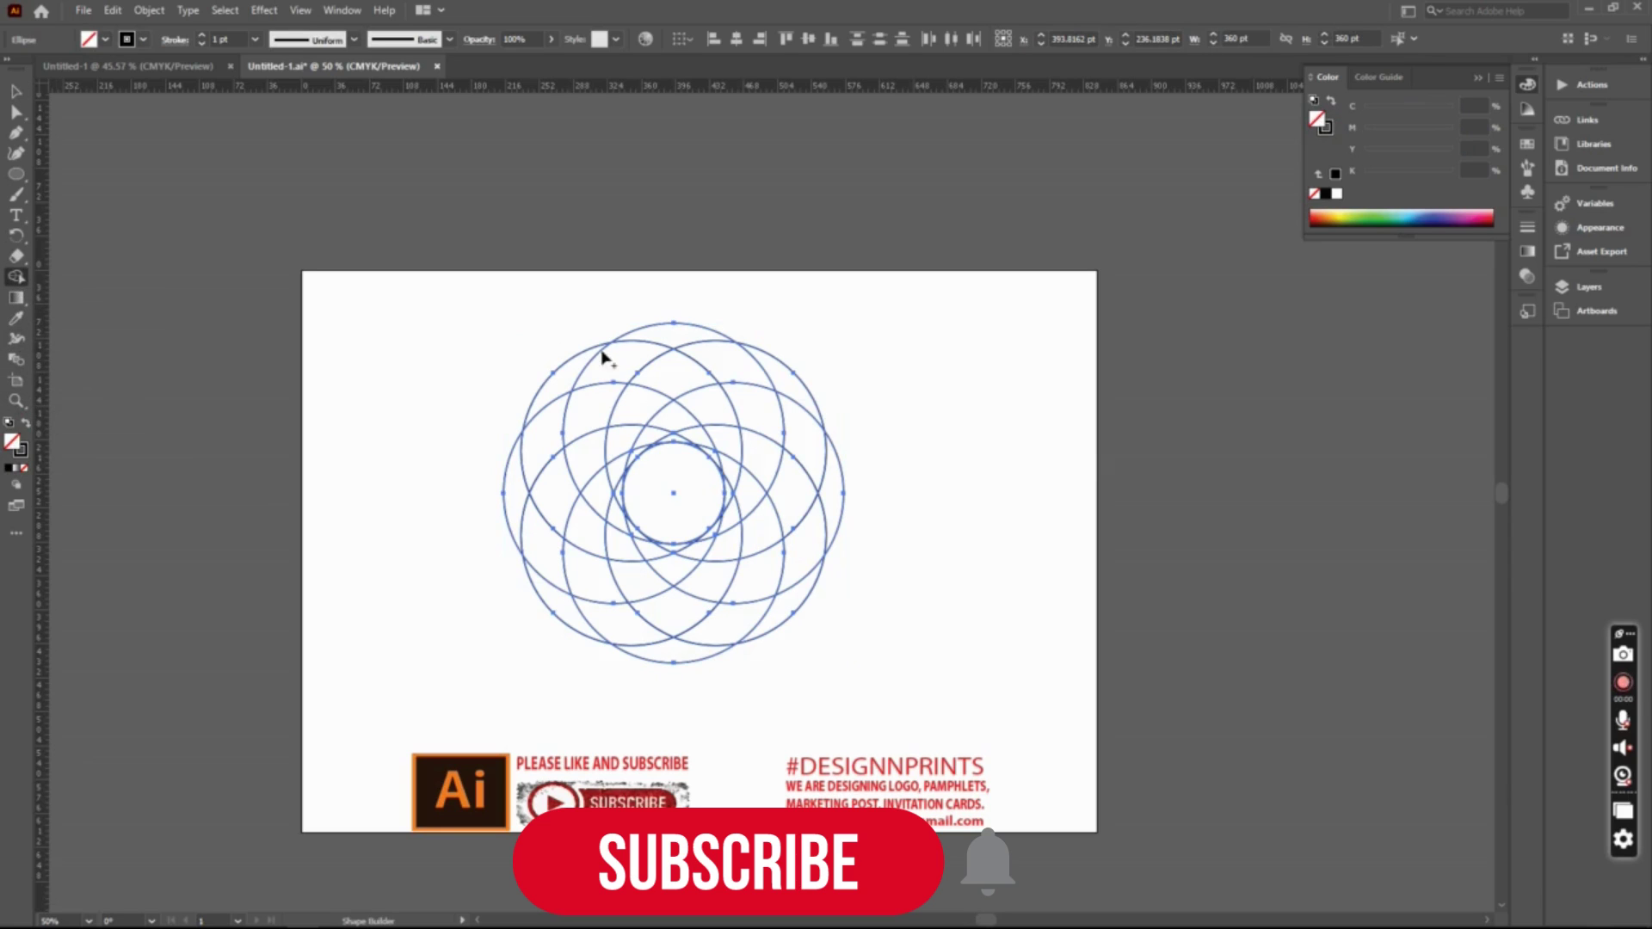
mouse_move(727, 495)
mouse_down()
mouse_move(578, 628)
mouse_move(560, 616)
mouse_up()
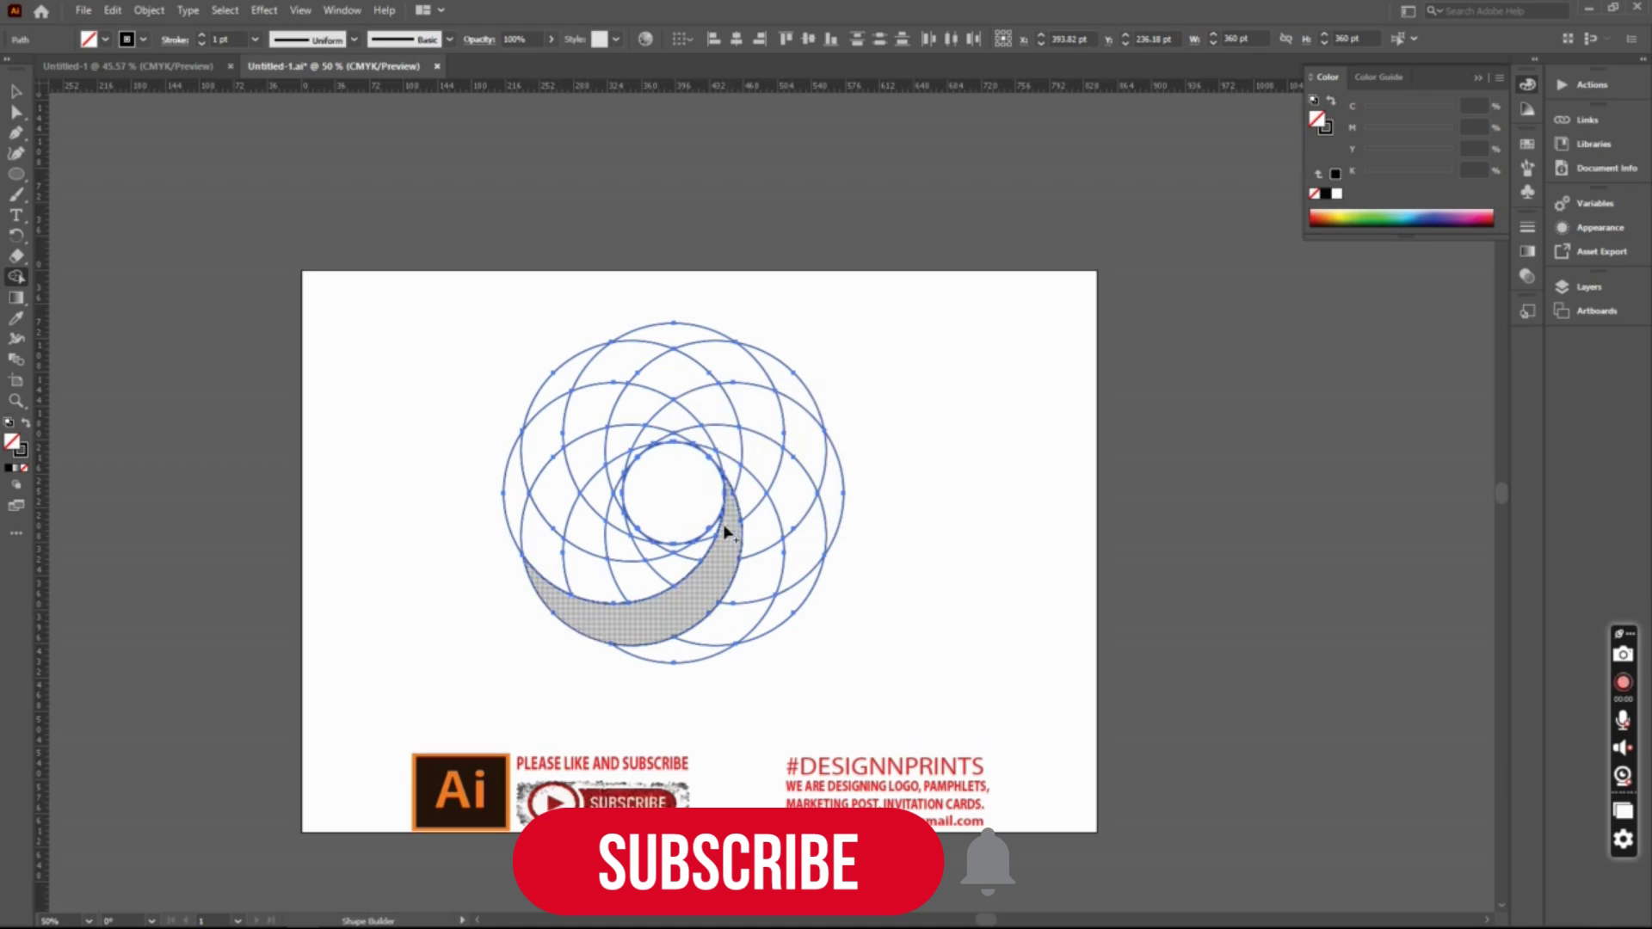
mouse_move(721, 525)
mouse_down()
mouse_move(647, 585)
mouse_move(512, 516)
mouse_up()
mouse_move(690, 551)
mouse_down()
mouse_move(543, 424)
mouse_move(560, 383)
mouse_move(614, 523)
mouse_move(680, 339)
mouse_up()
mouse_move(621, 515)
mouse_down()
mouse_move(679, 385)
mouse_move(778, 387)
mouse_up()
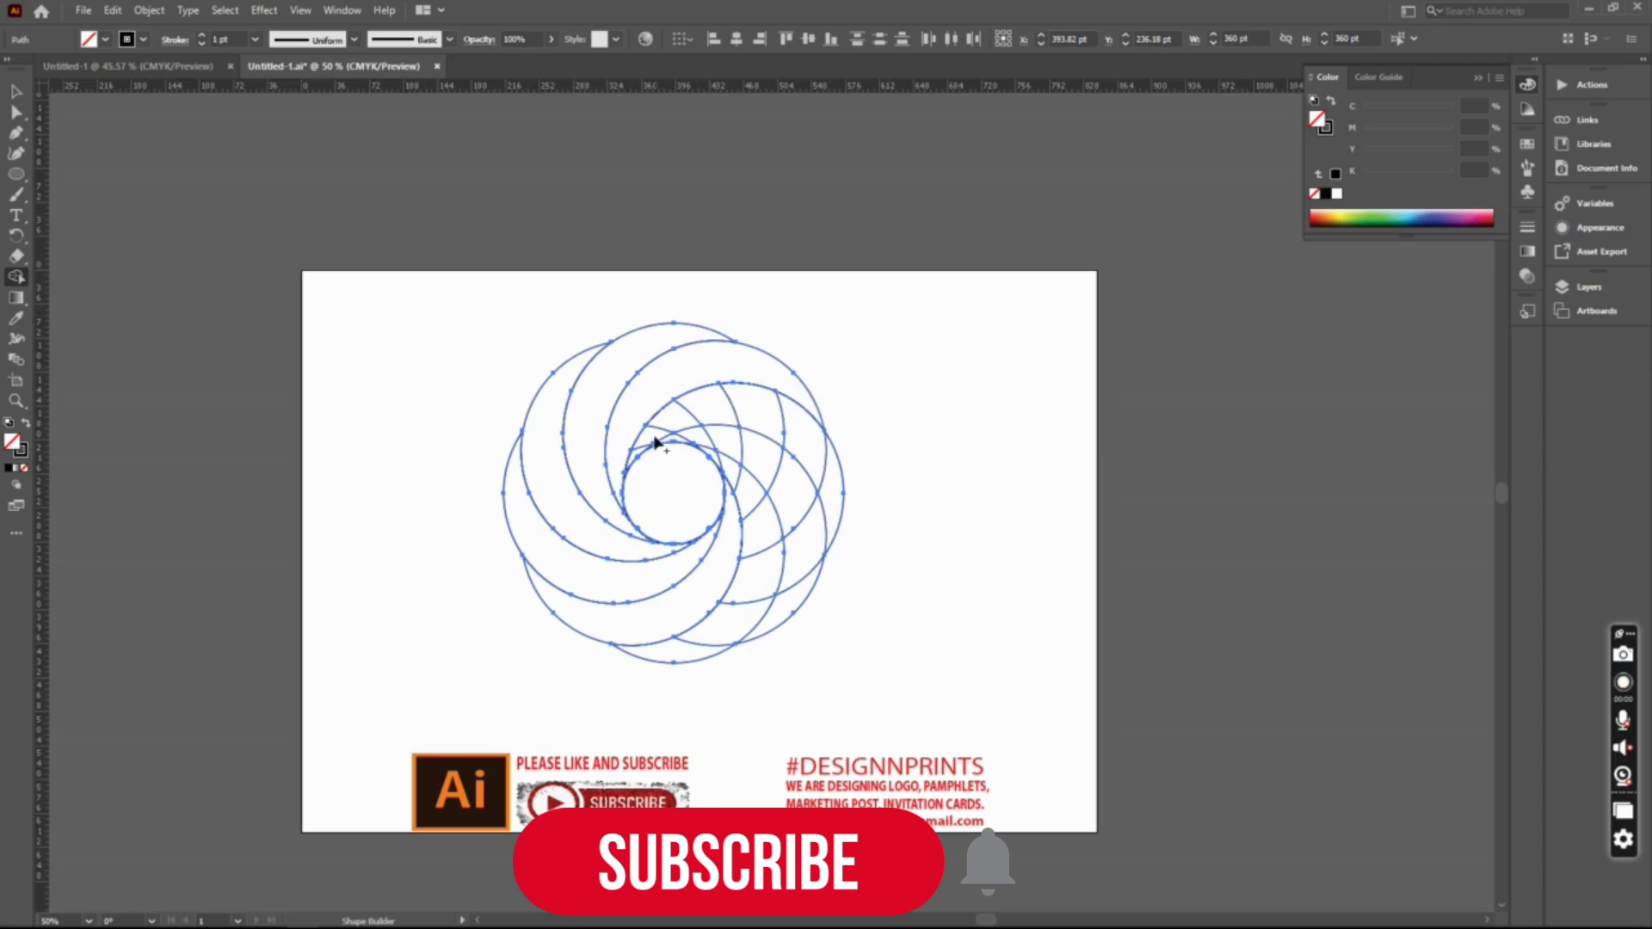
mouse_move(641, 454)
mouse_down()
mouse_move(831, 493)
mouse_move(785, 463)
mouse_move(775, 583)
mouse_up()
drag(704, 463, 687, 660)
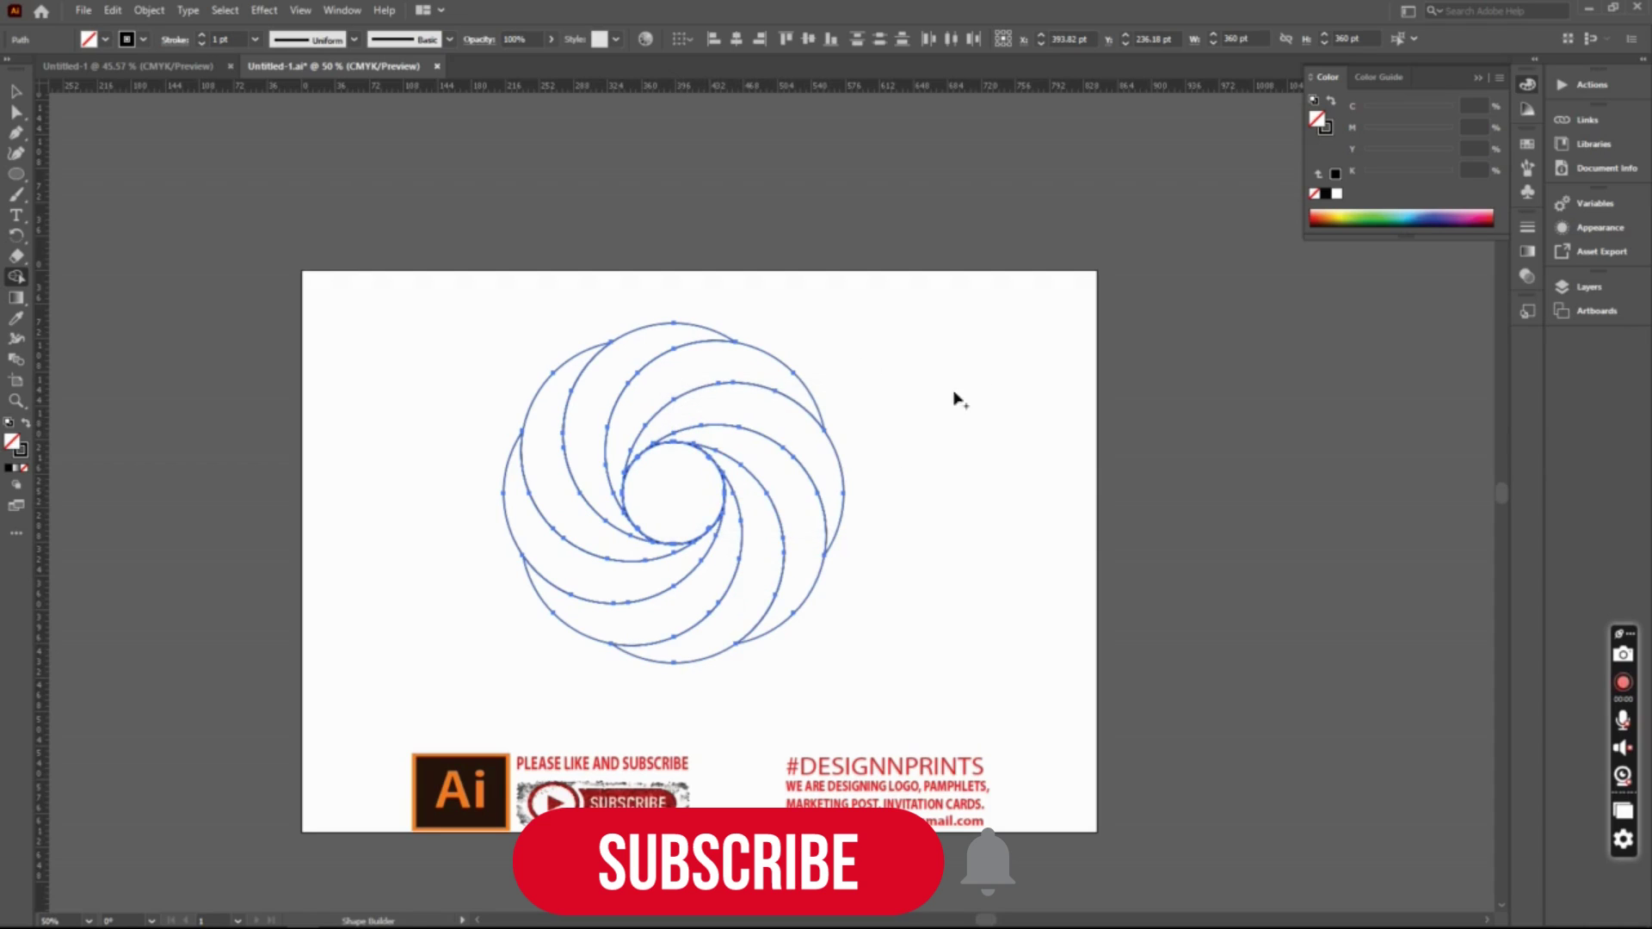
click(15, 91)
click(583, 263)
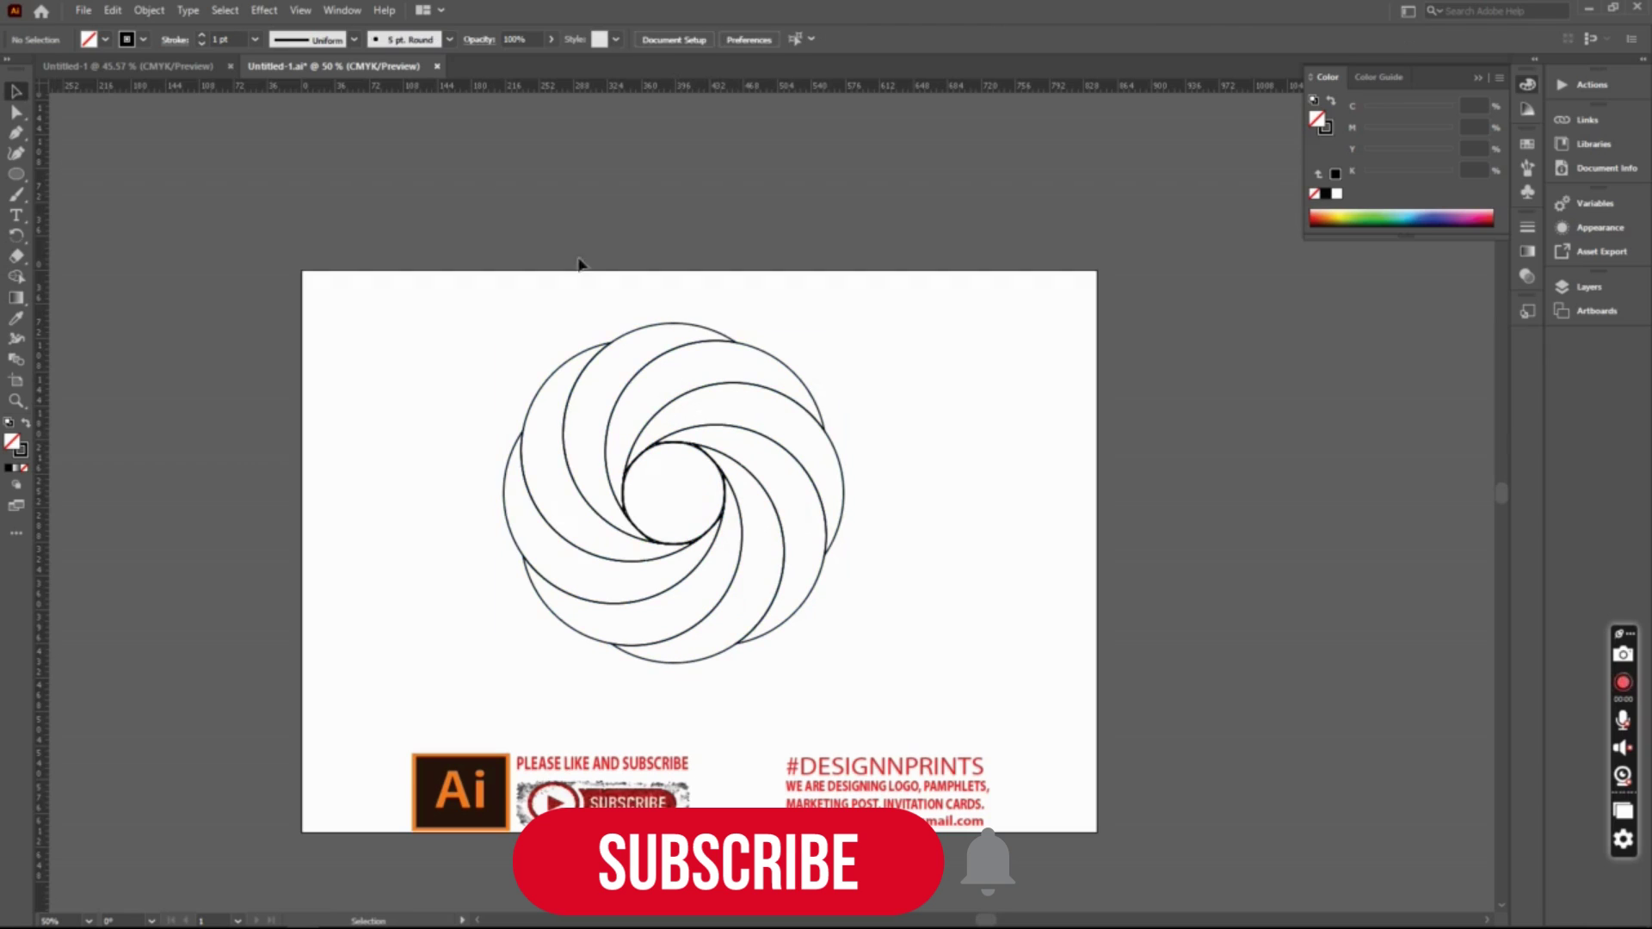
Fill the first two swirl blades lime green and dark green.
click(601, 358)
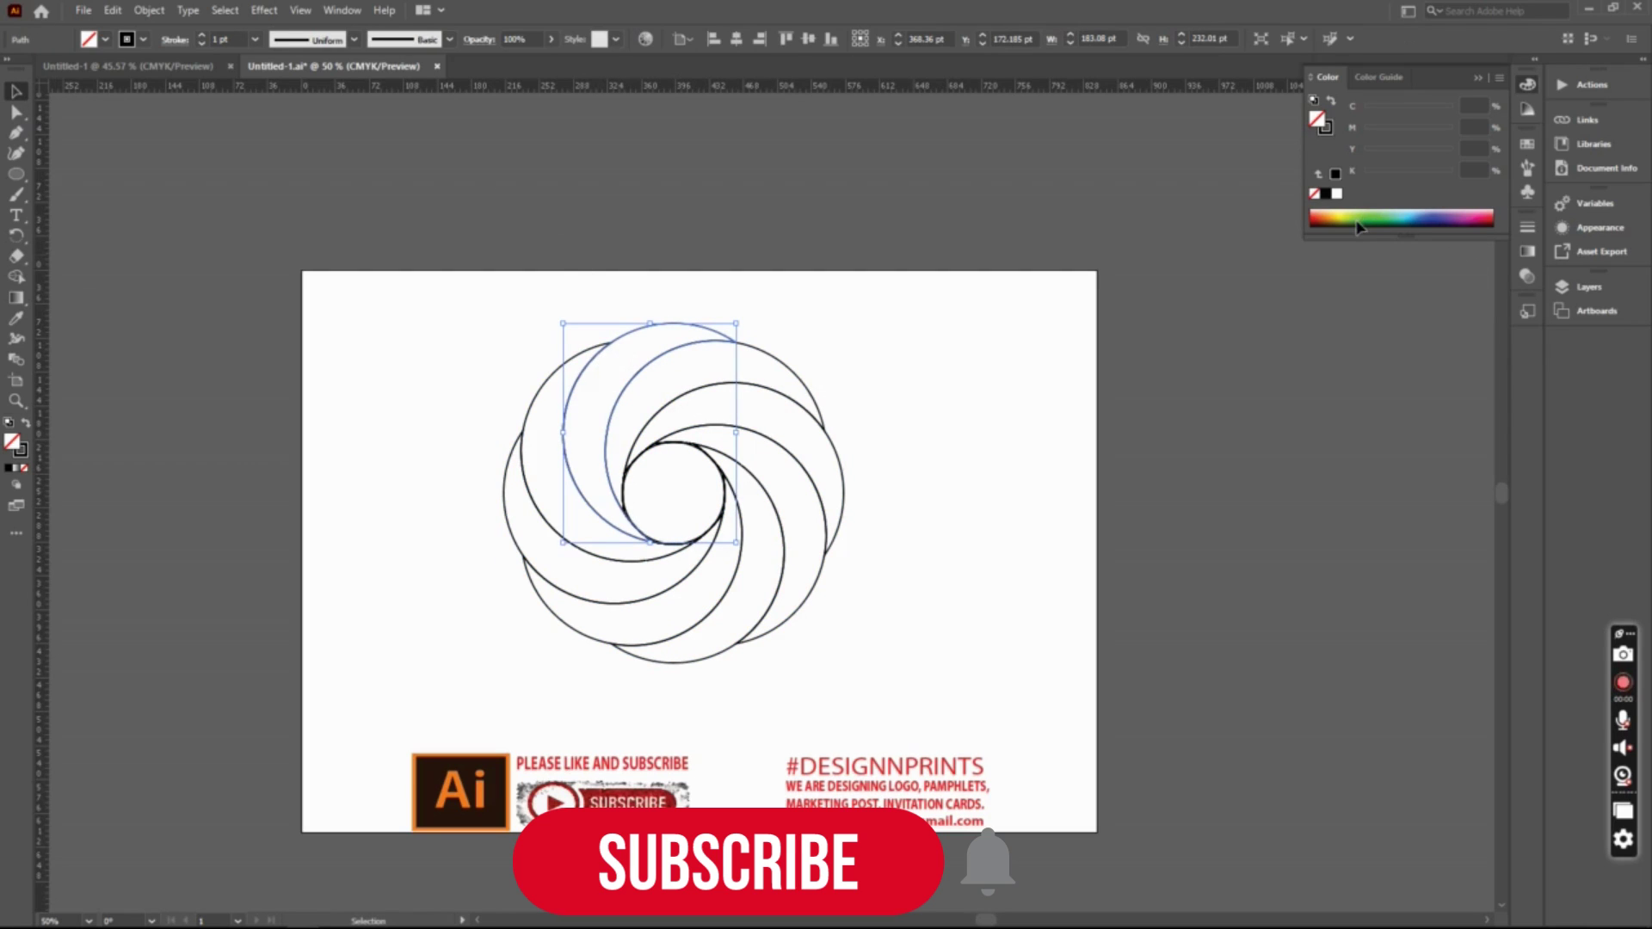
key(F1)
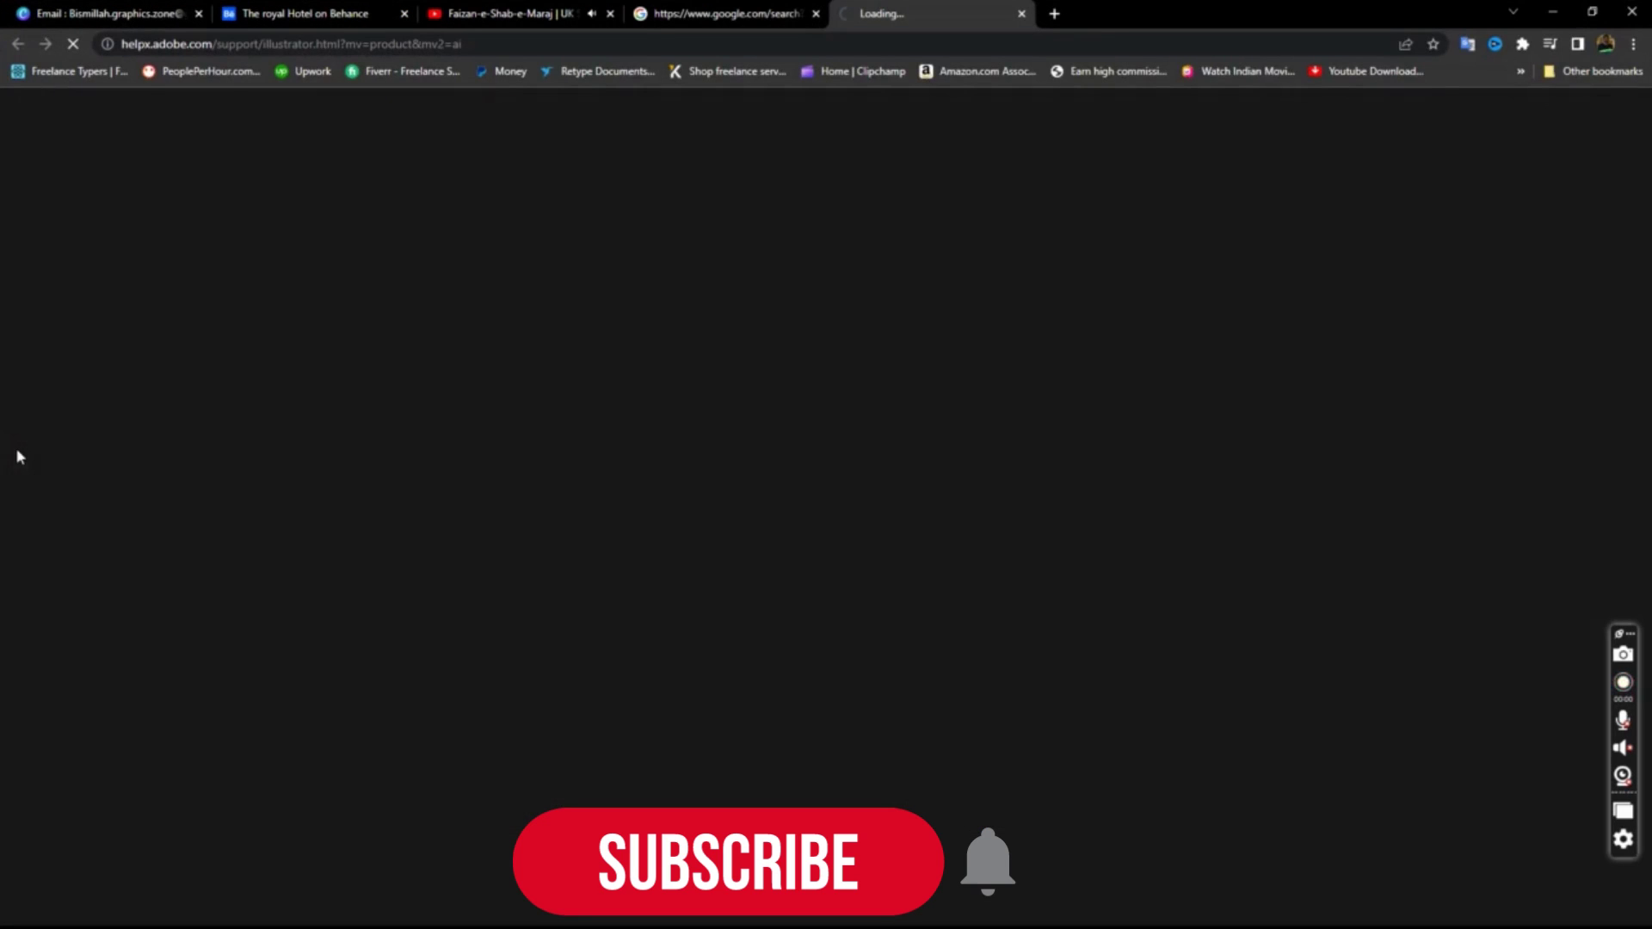
click(1553, 11)
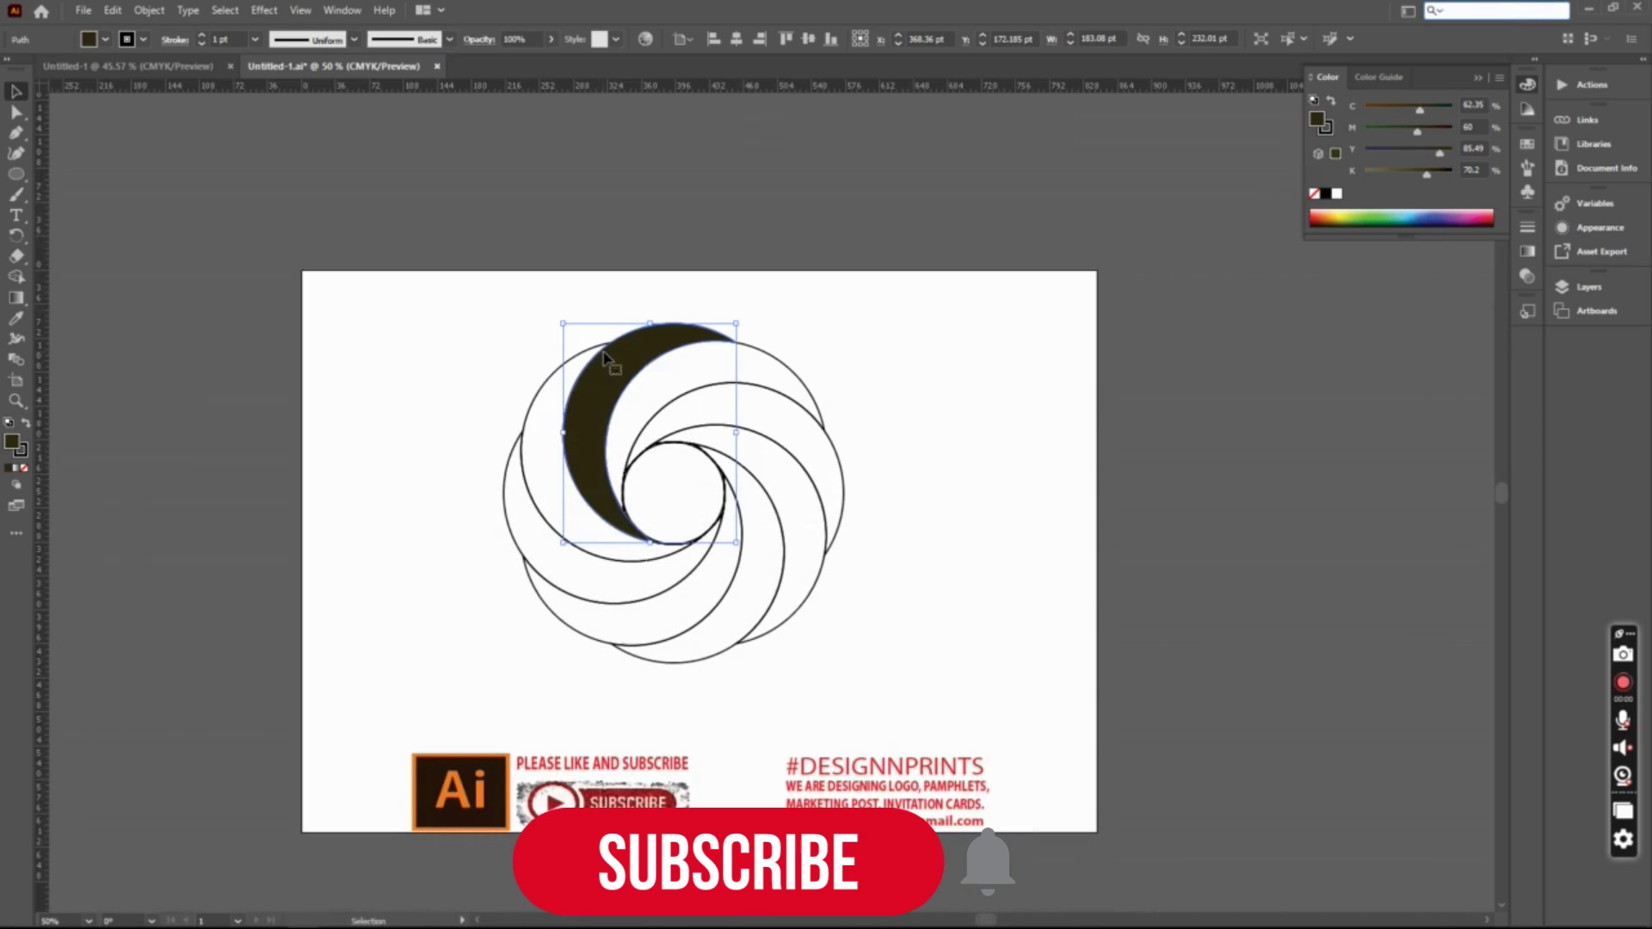
click(1351, 213)
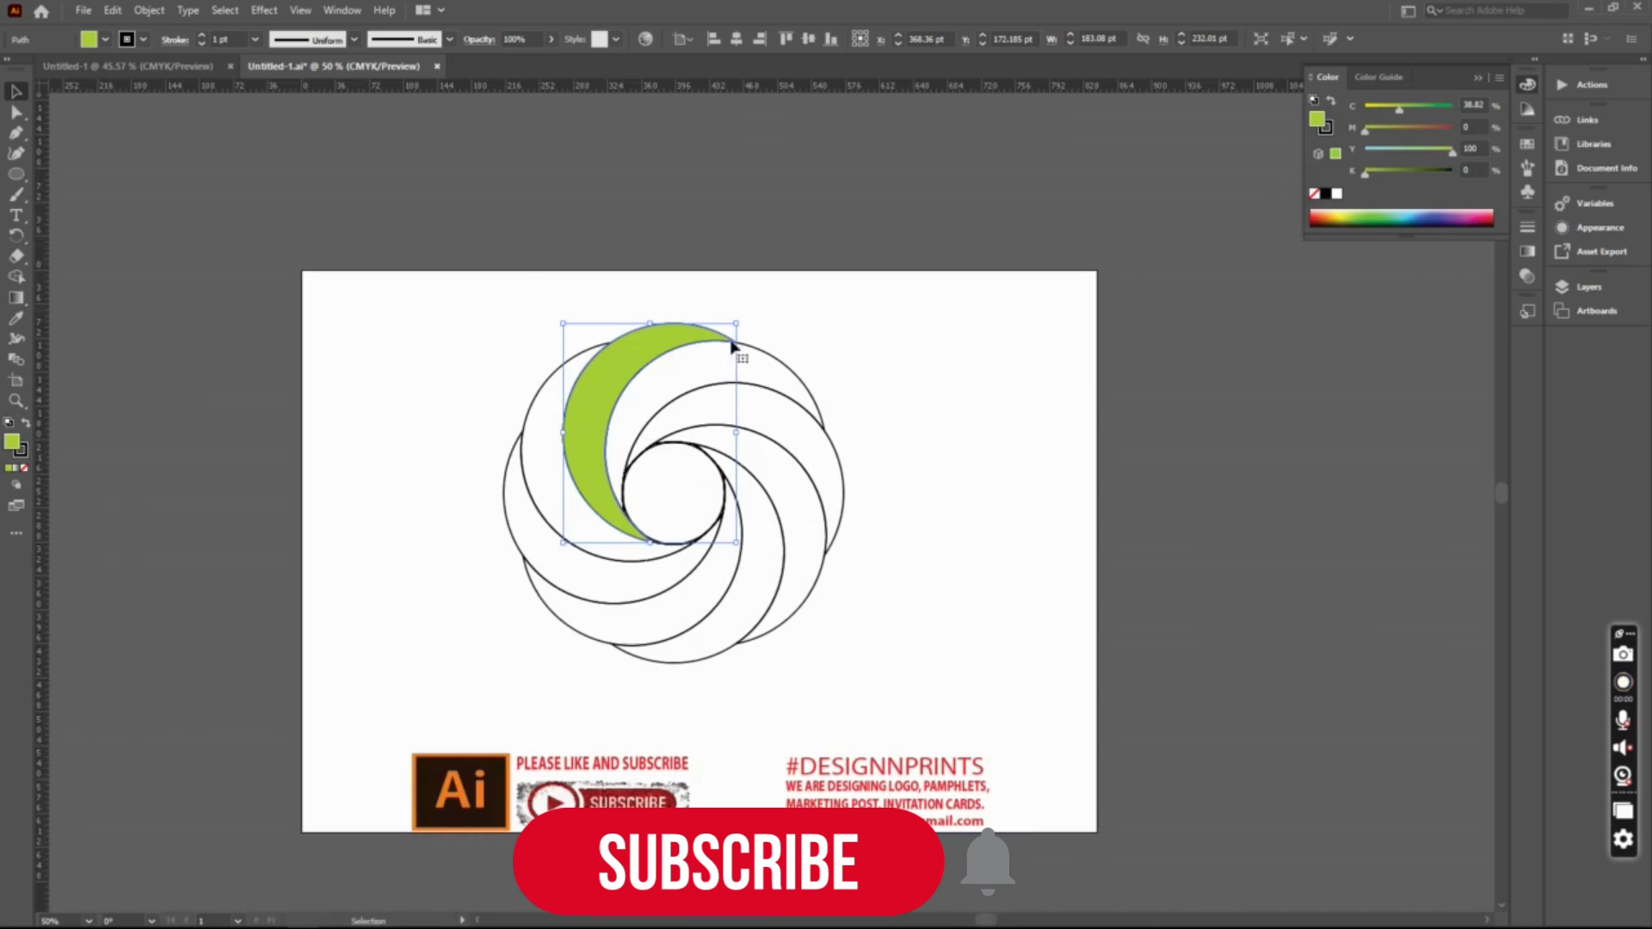
click(757, 355)
click(1364, 213)
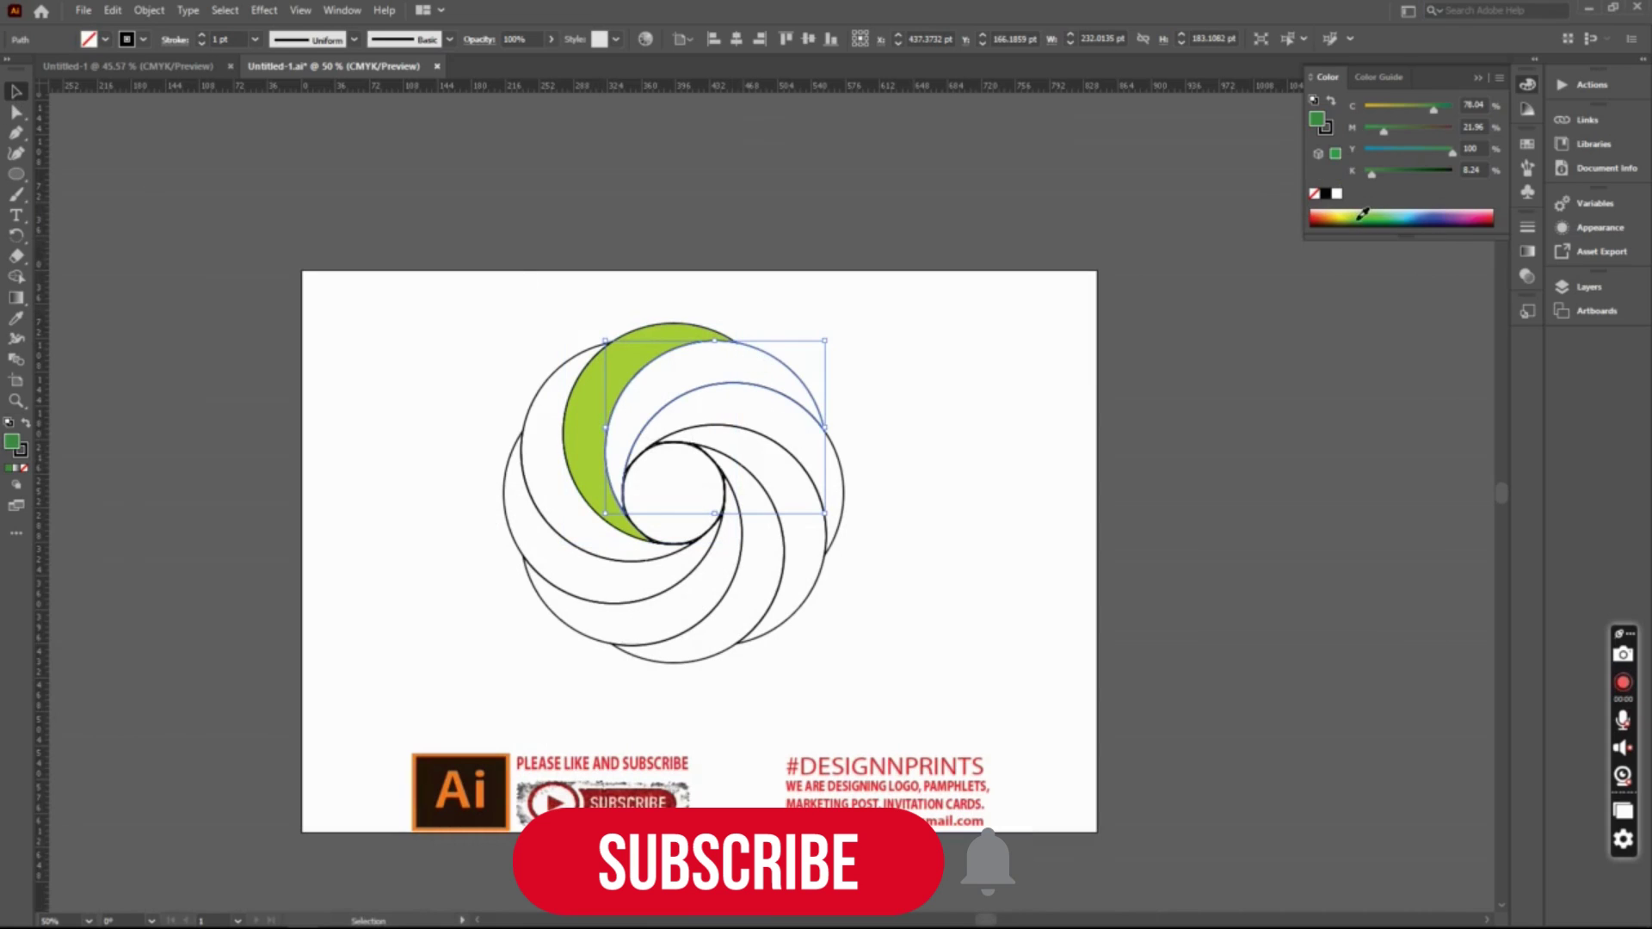
click(781, 452)
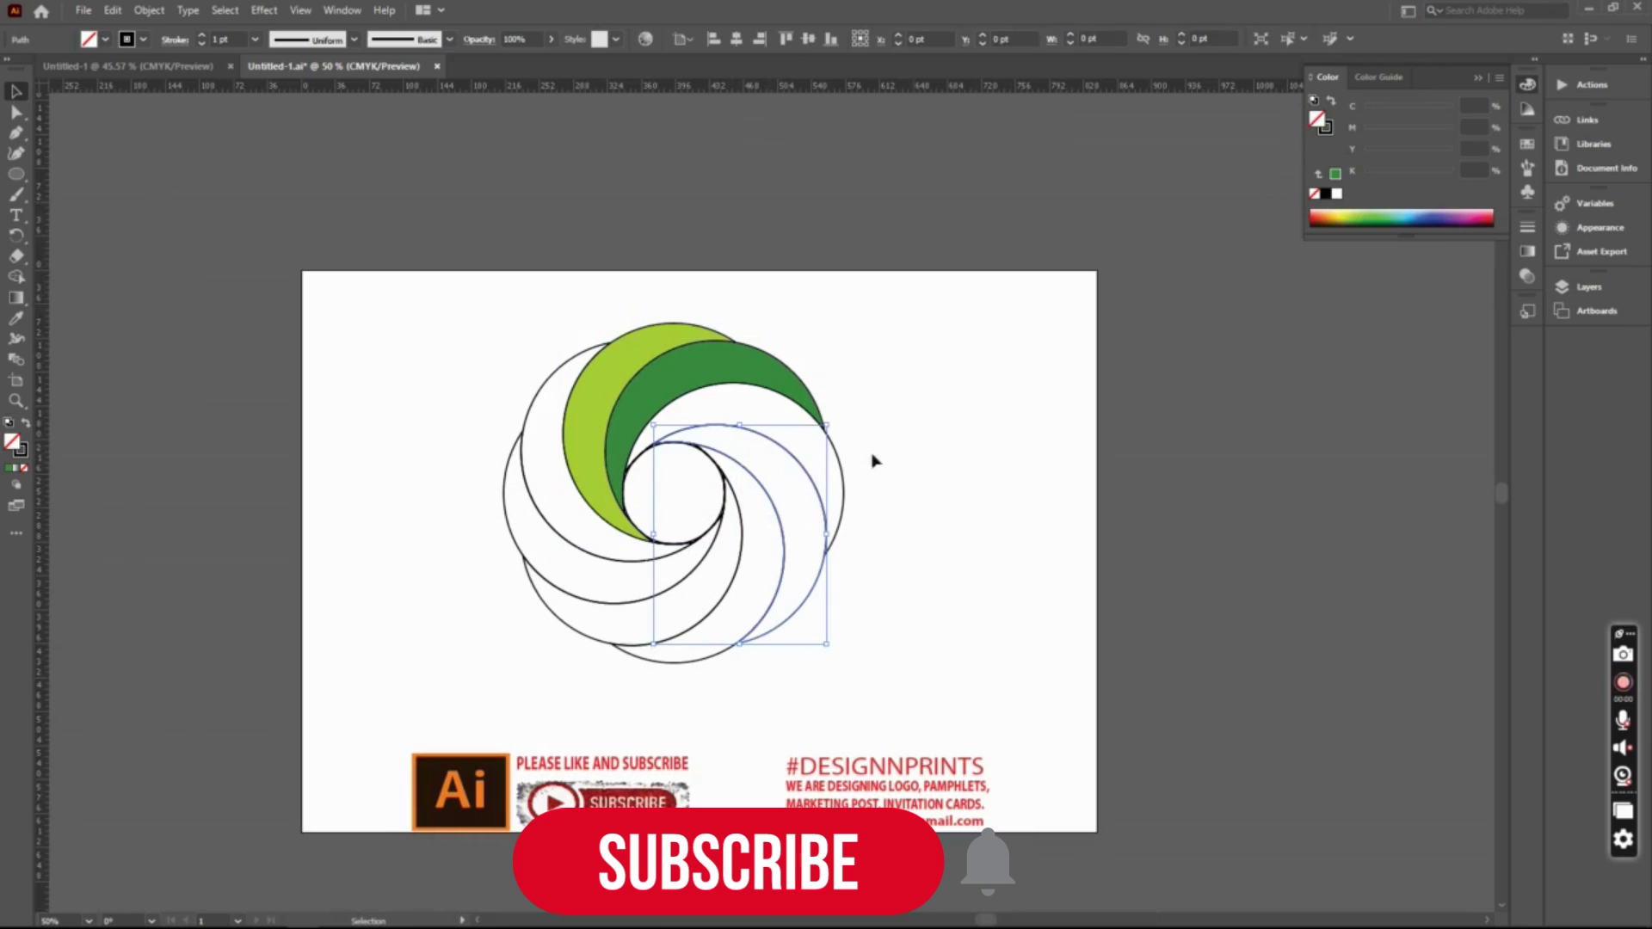
Fill the next blade mint green and the lower-right blade teal.
click(846, 479)
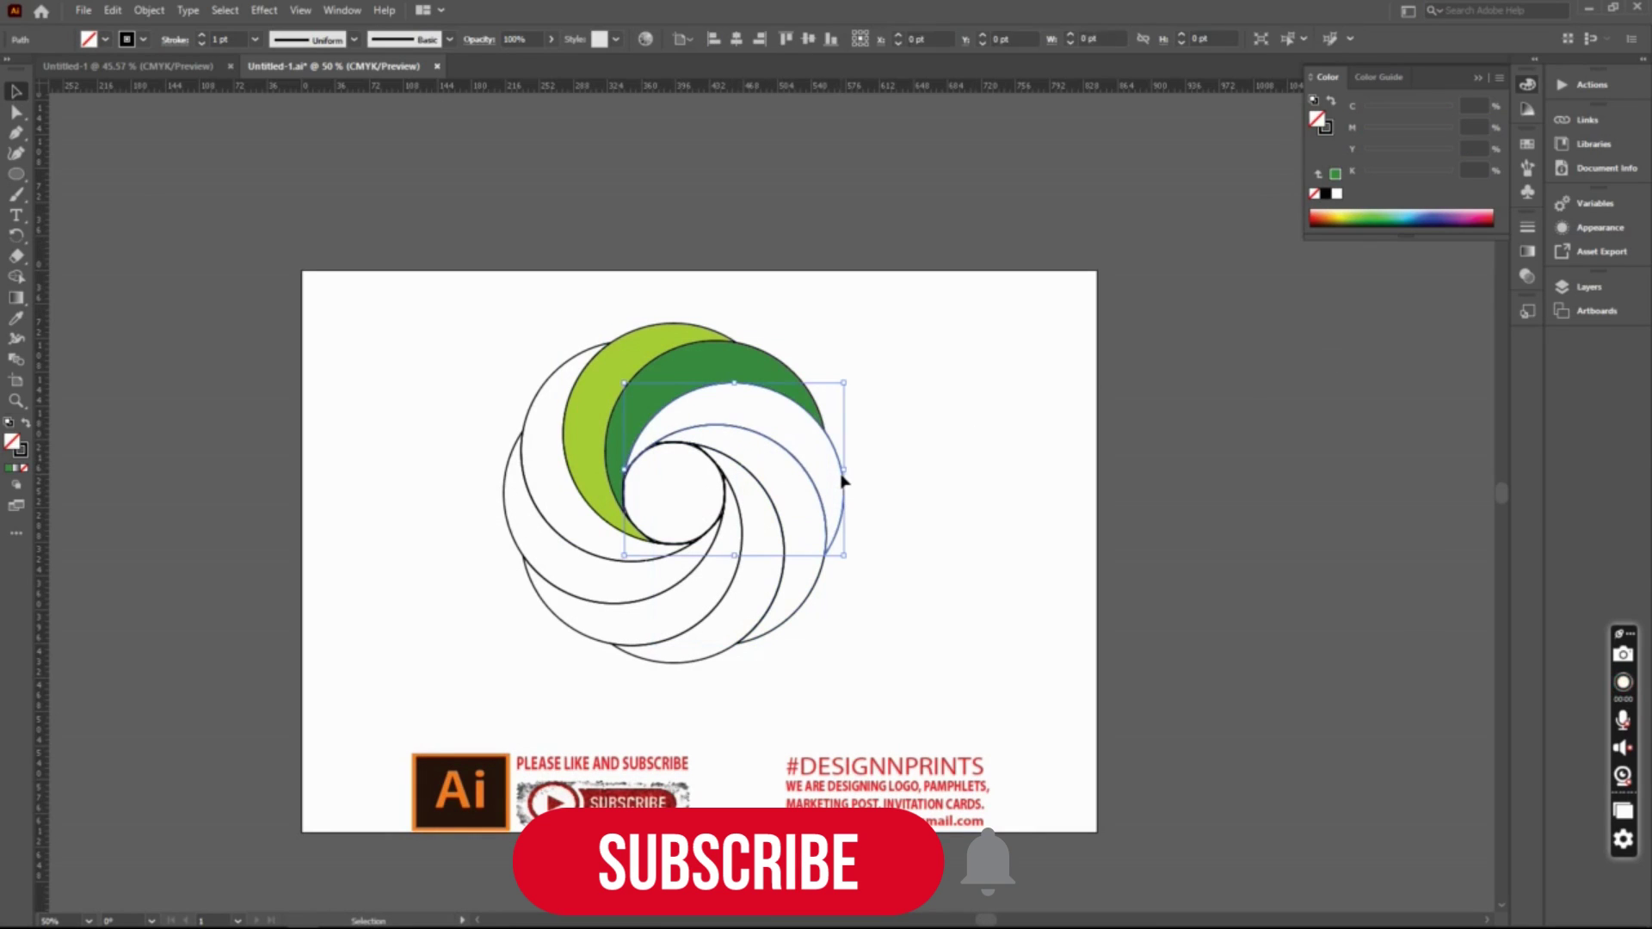
click(1387, 211)
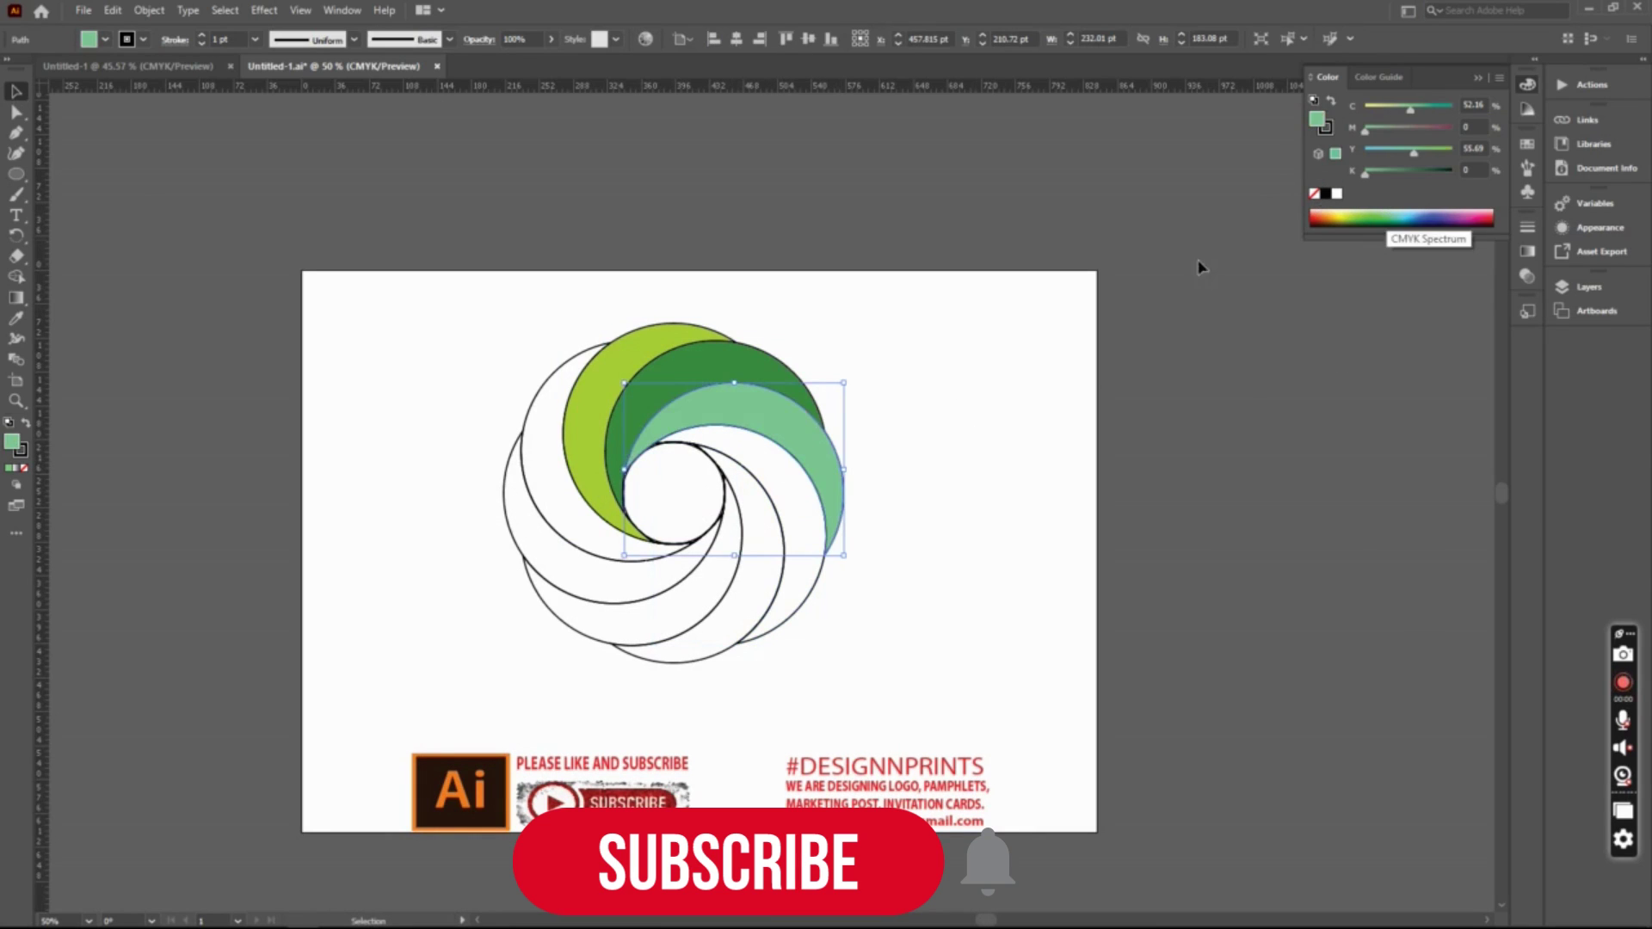
click(809, 518)
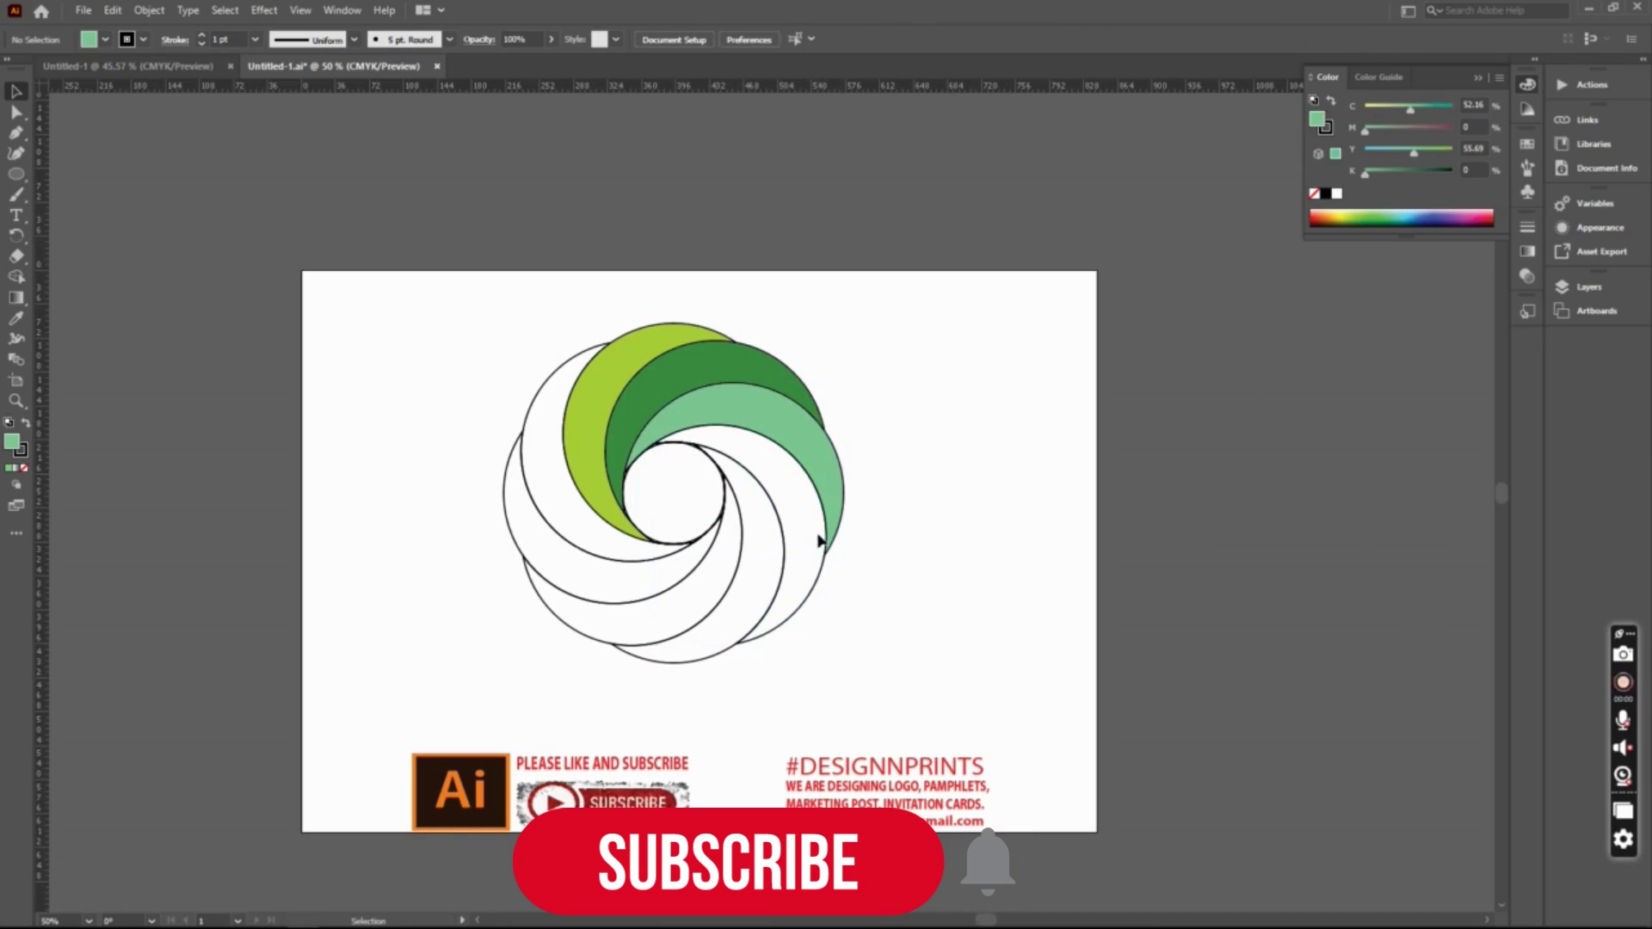
click(822, 567)
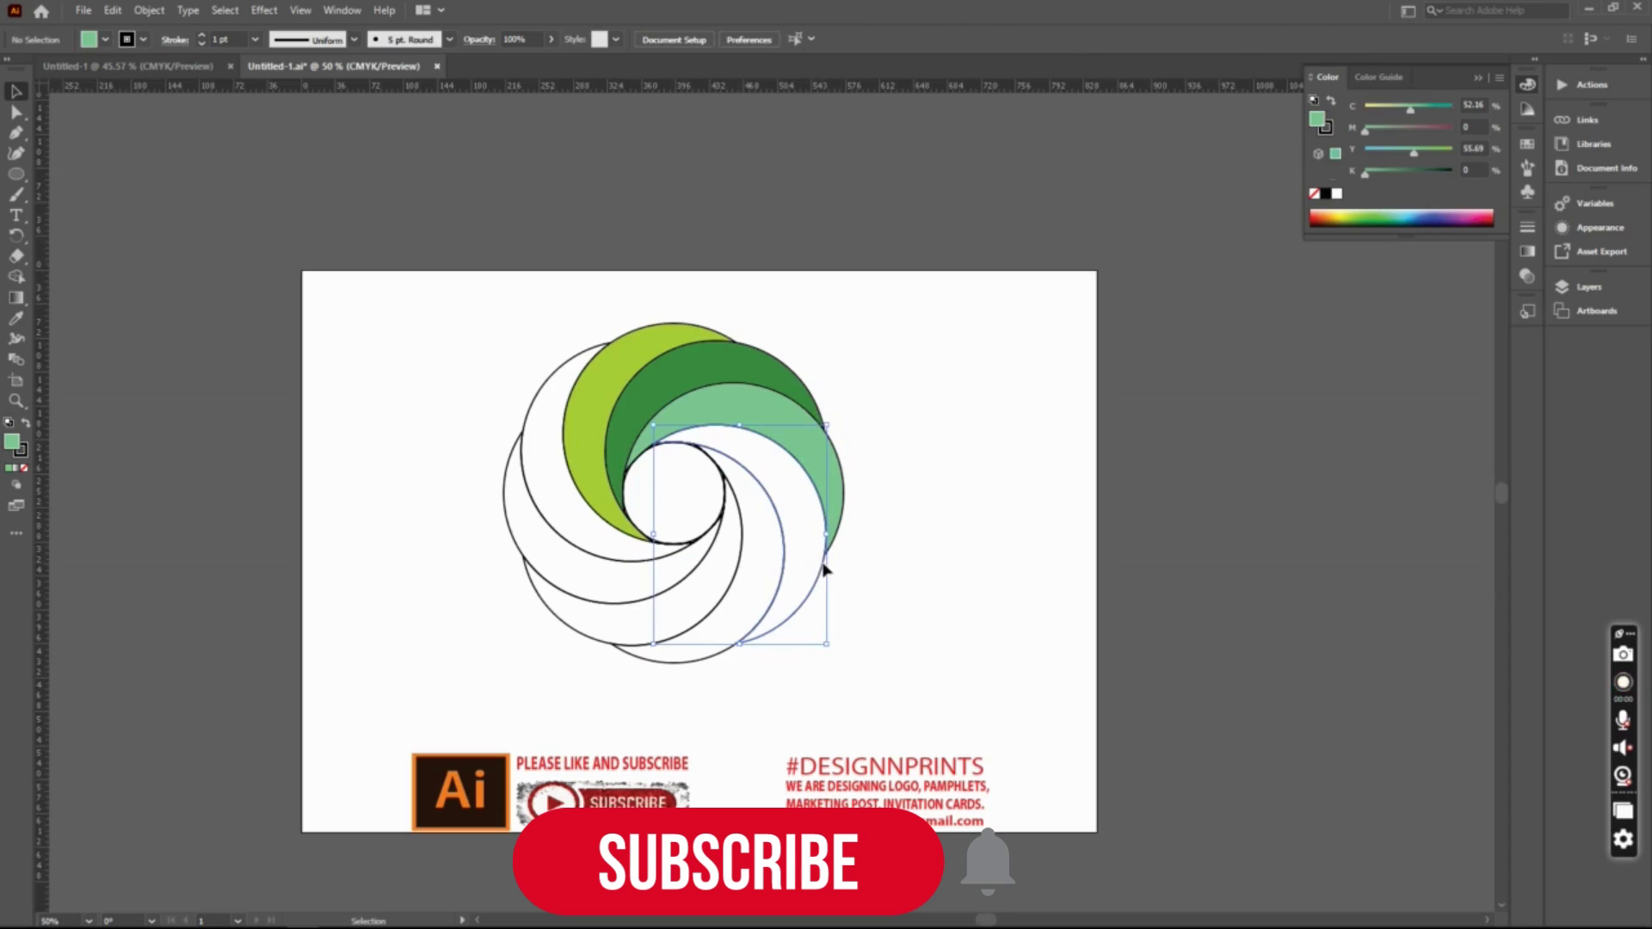
click(1396, 211)
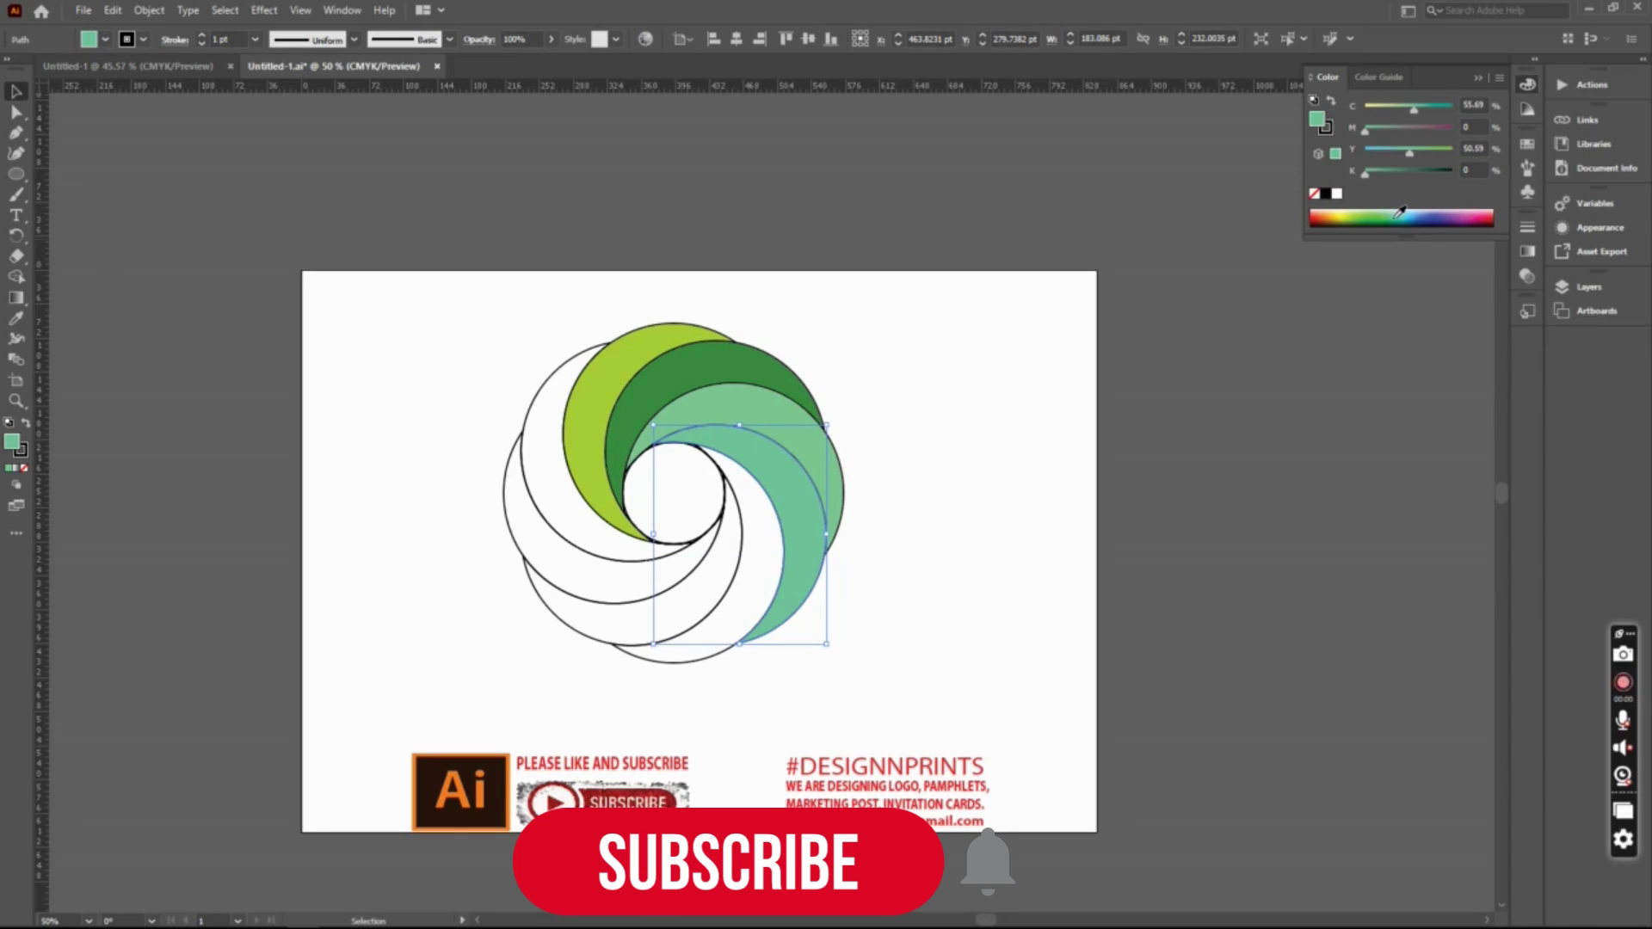
key(slash)
click(1398, 210)
Fill the remaining blades sky blue, soft blue, lavender and royal blue, then select the whole swirl.
click(705, 663)
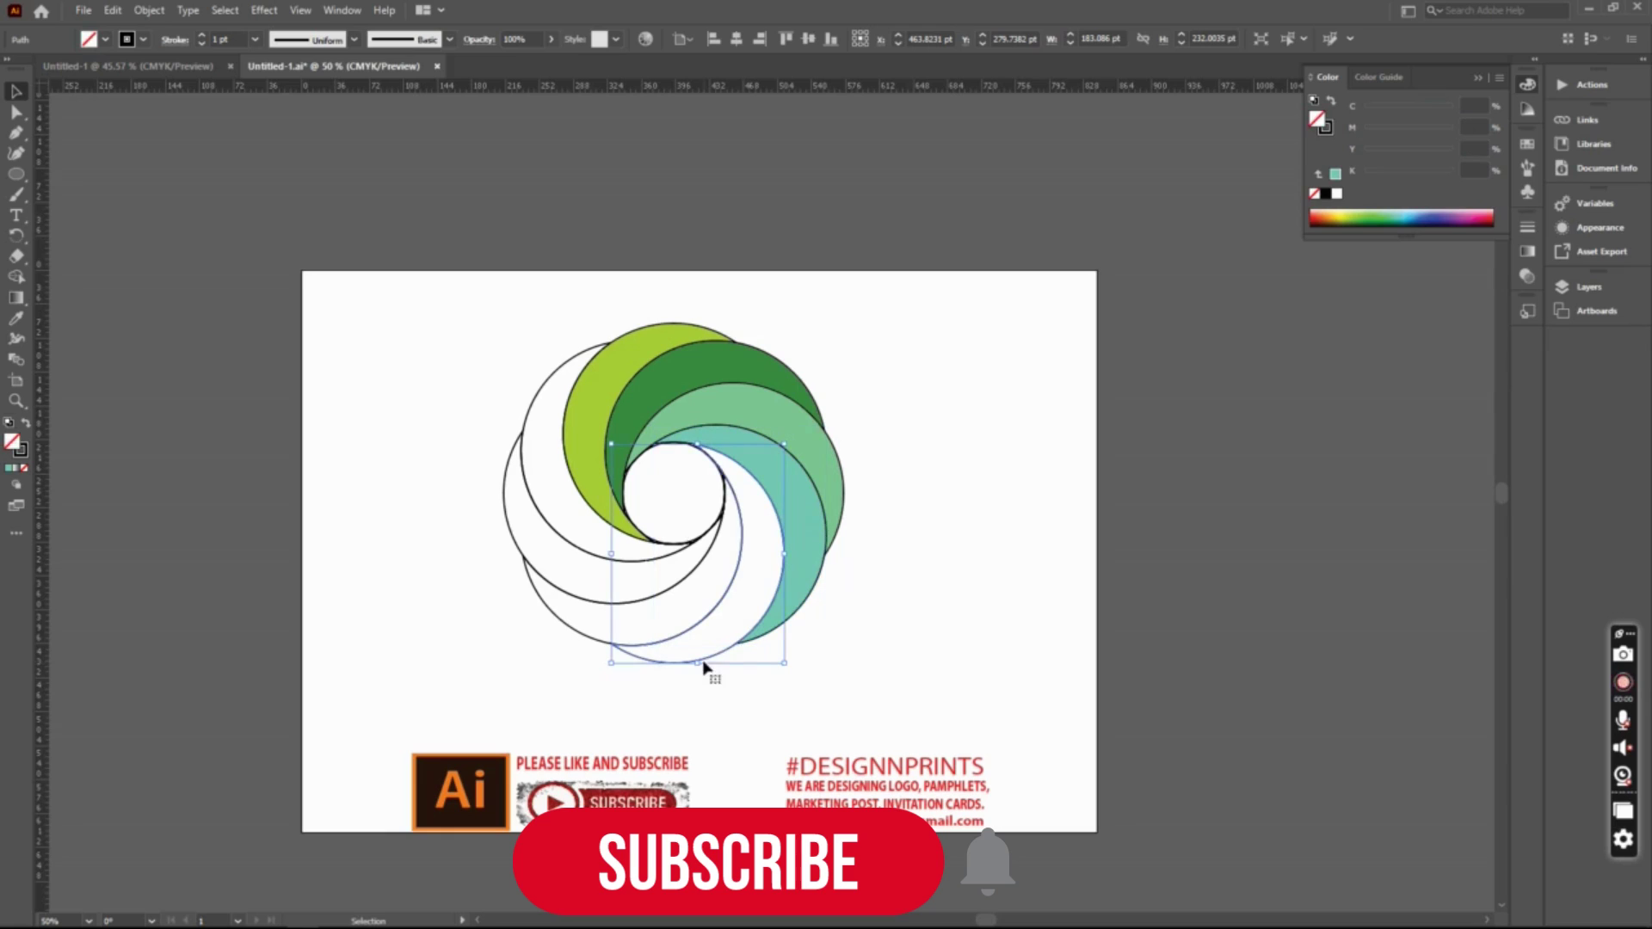
click(1413, 212)
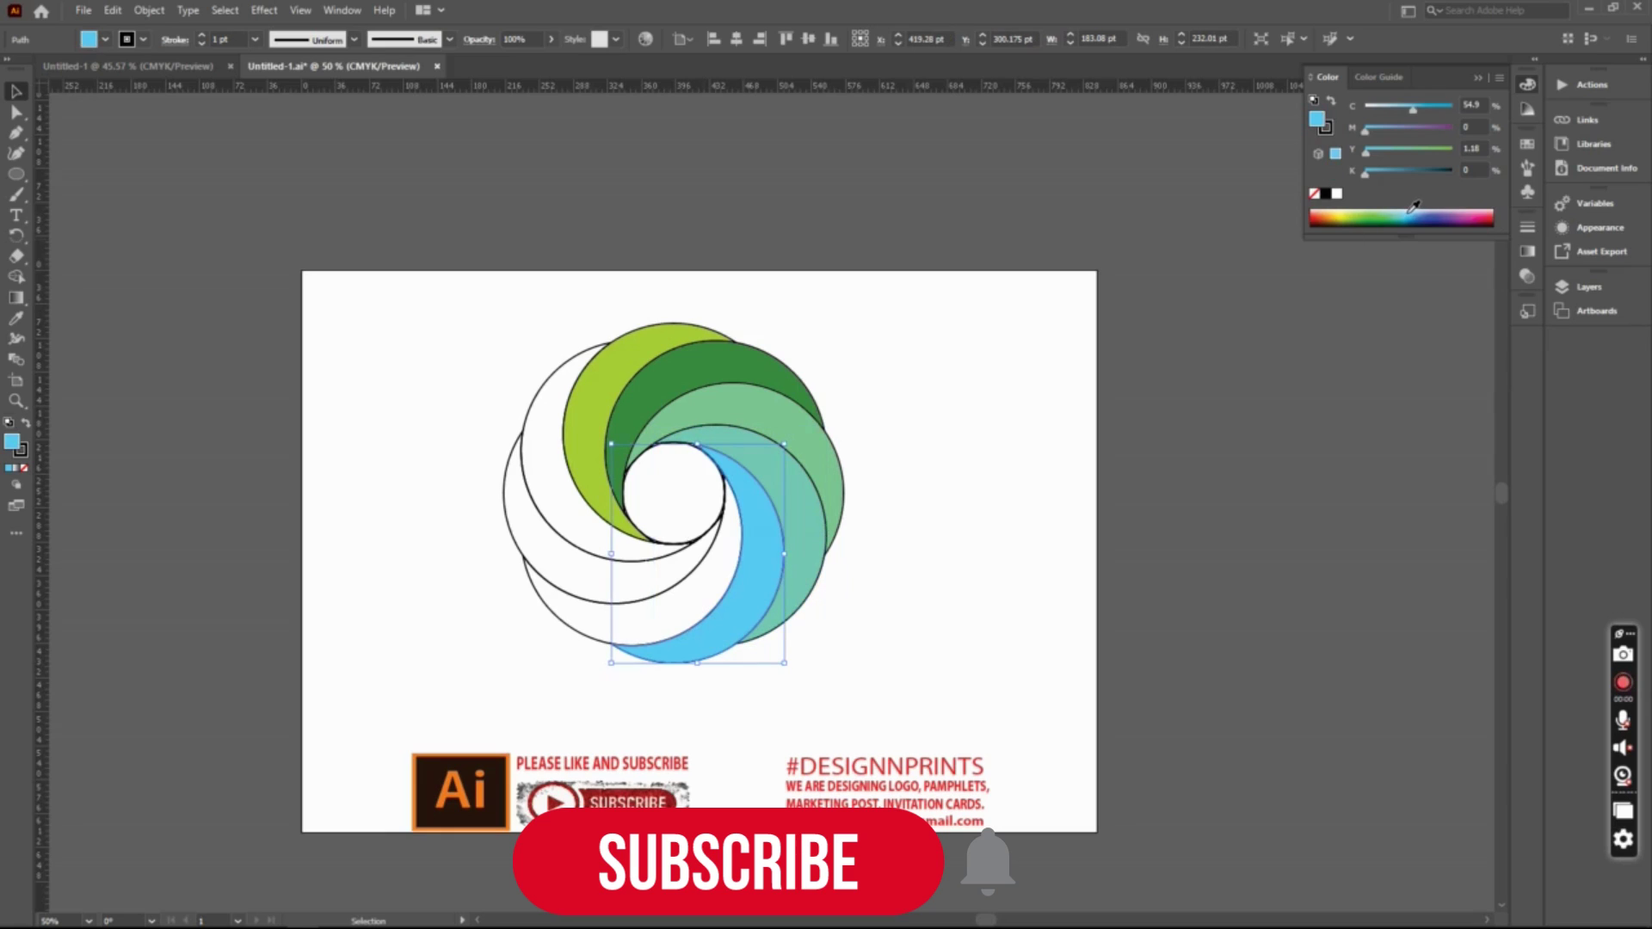
click(592, 634)
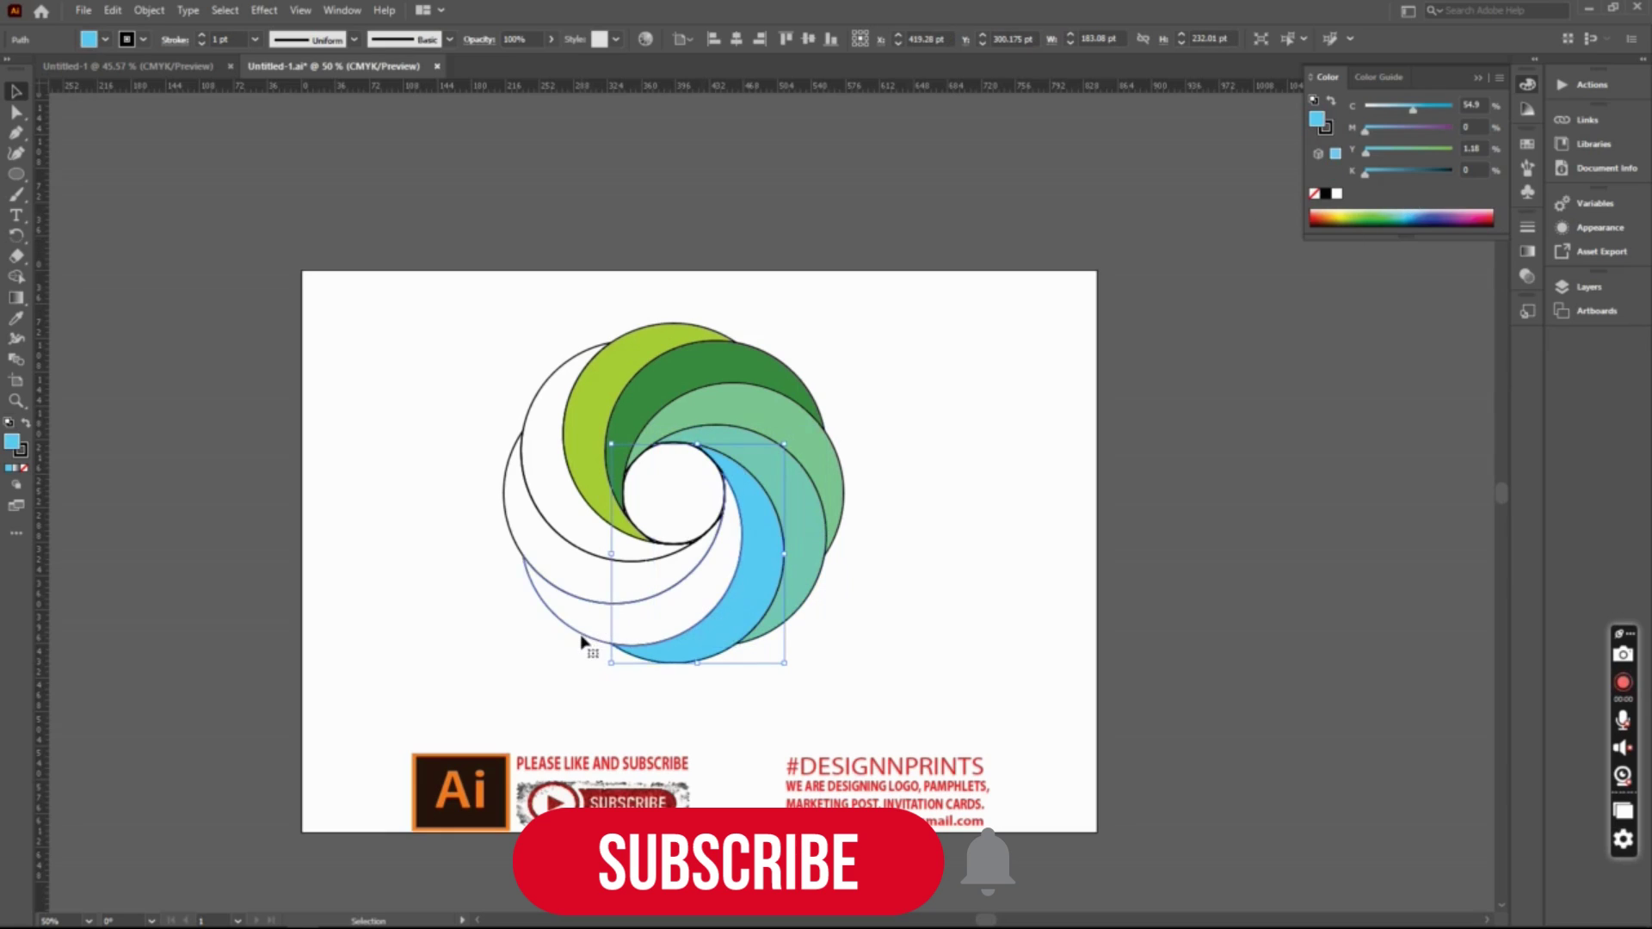
click(1418, 210)
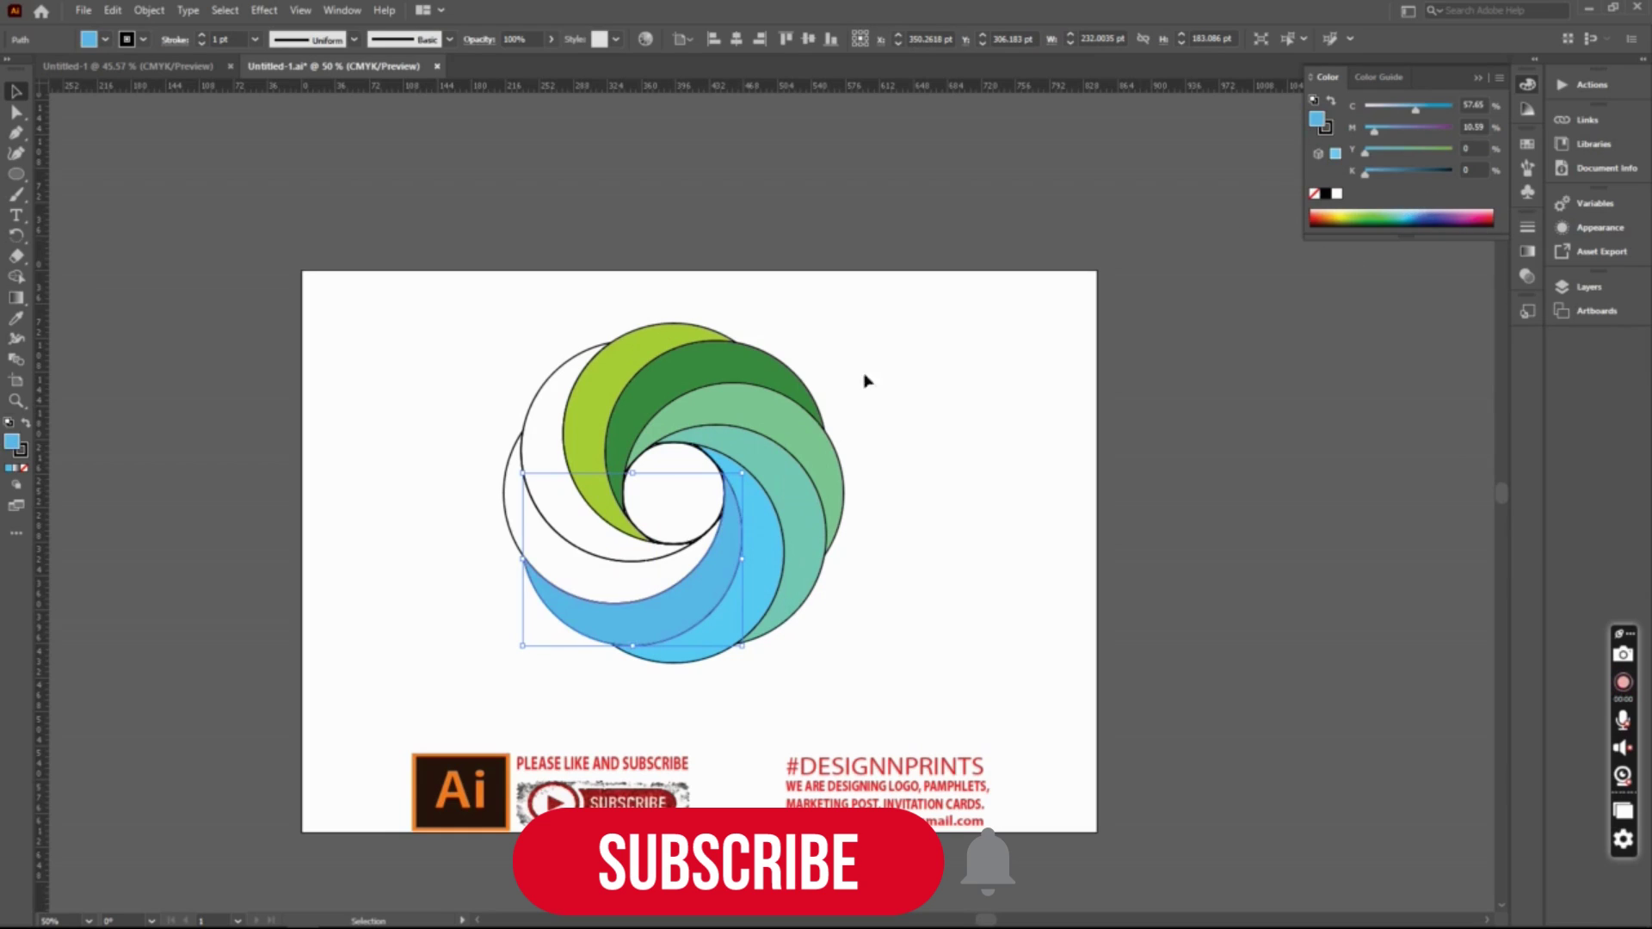
click(519, 551)
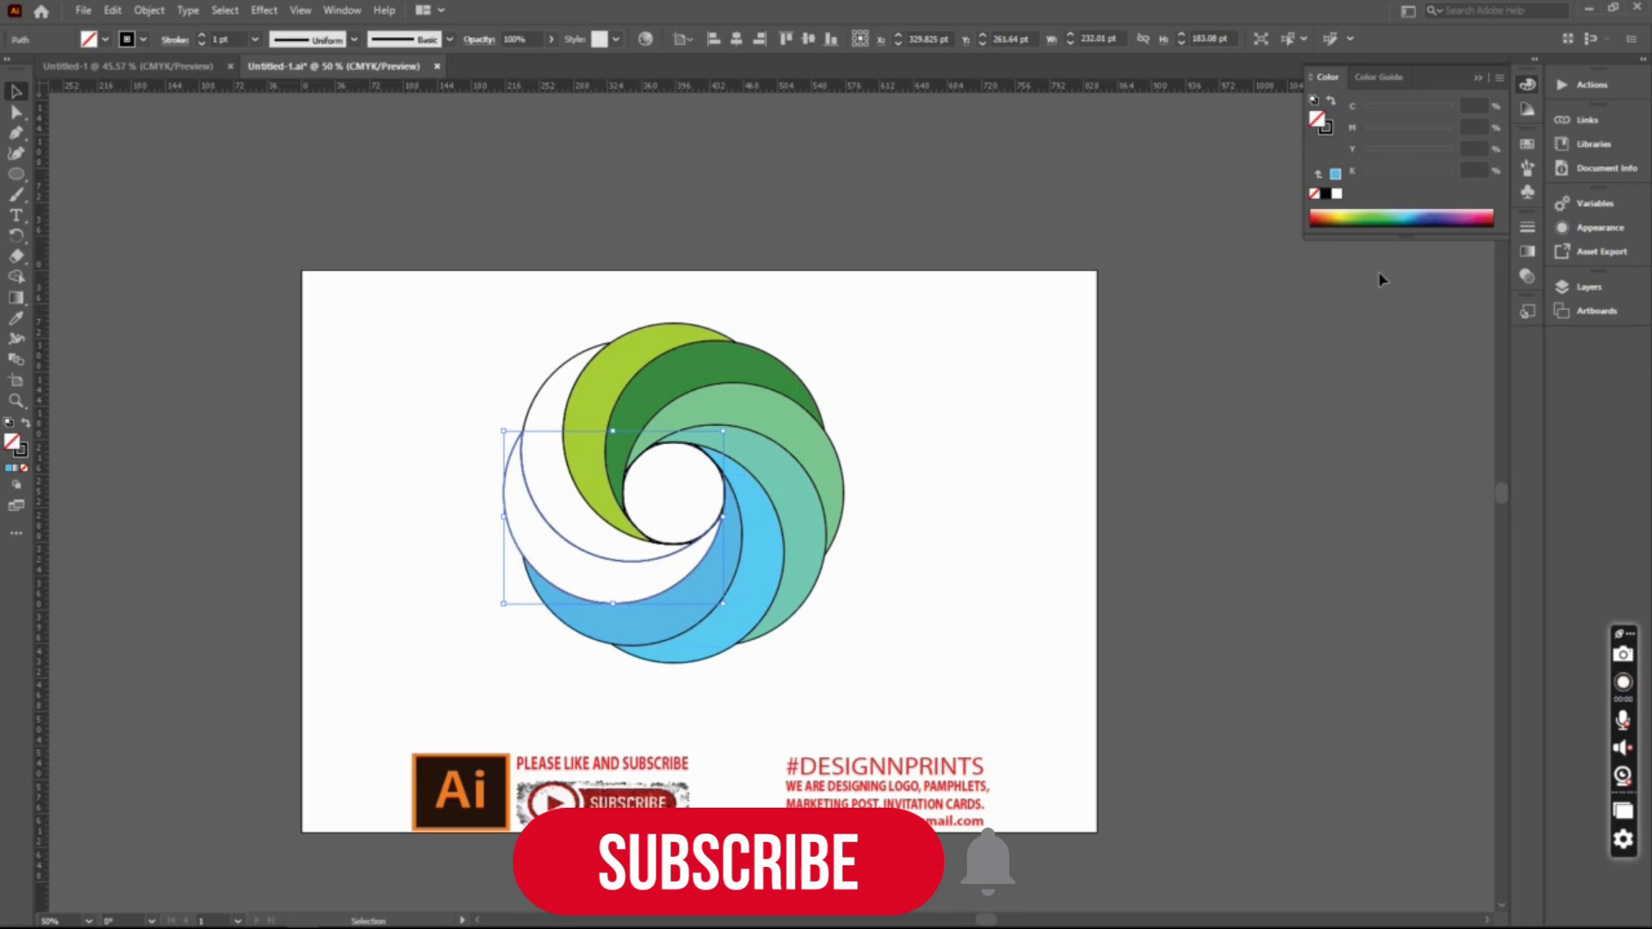
click(1425, 208)
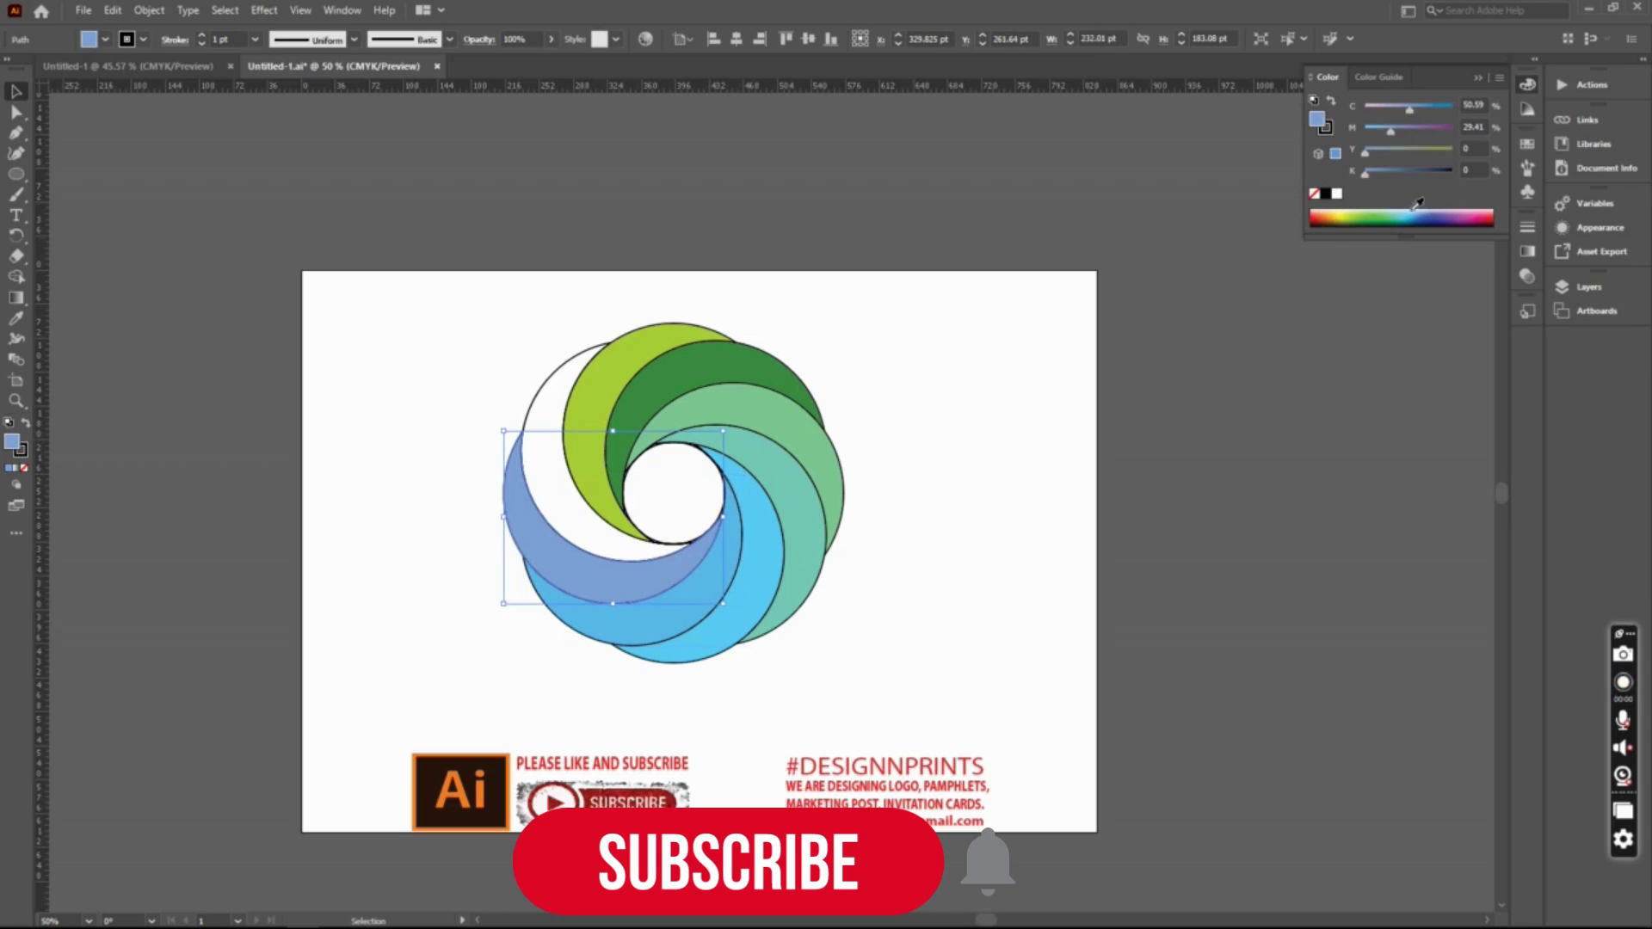
click(529, 420)
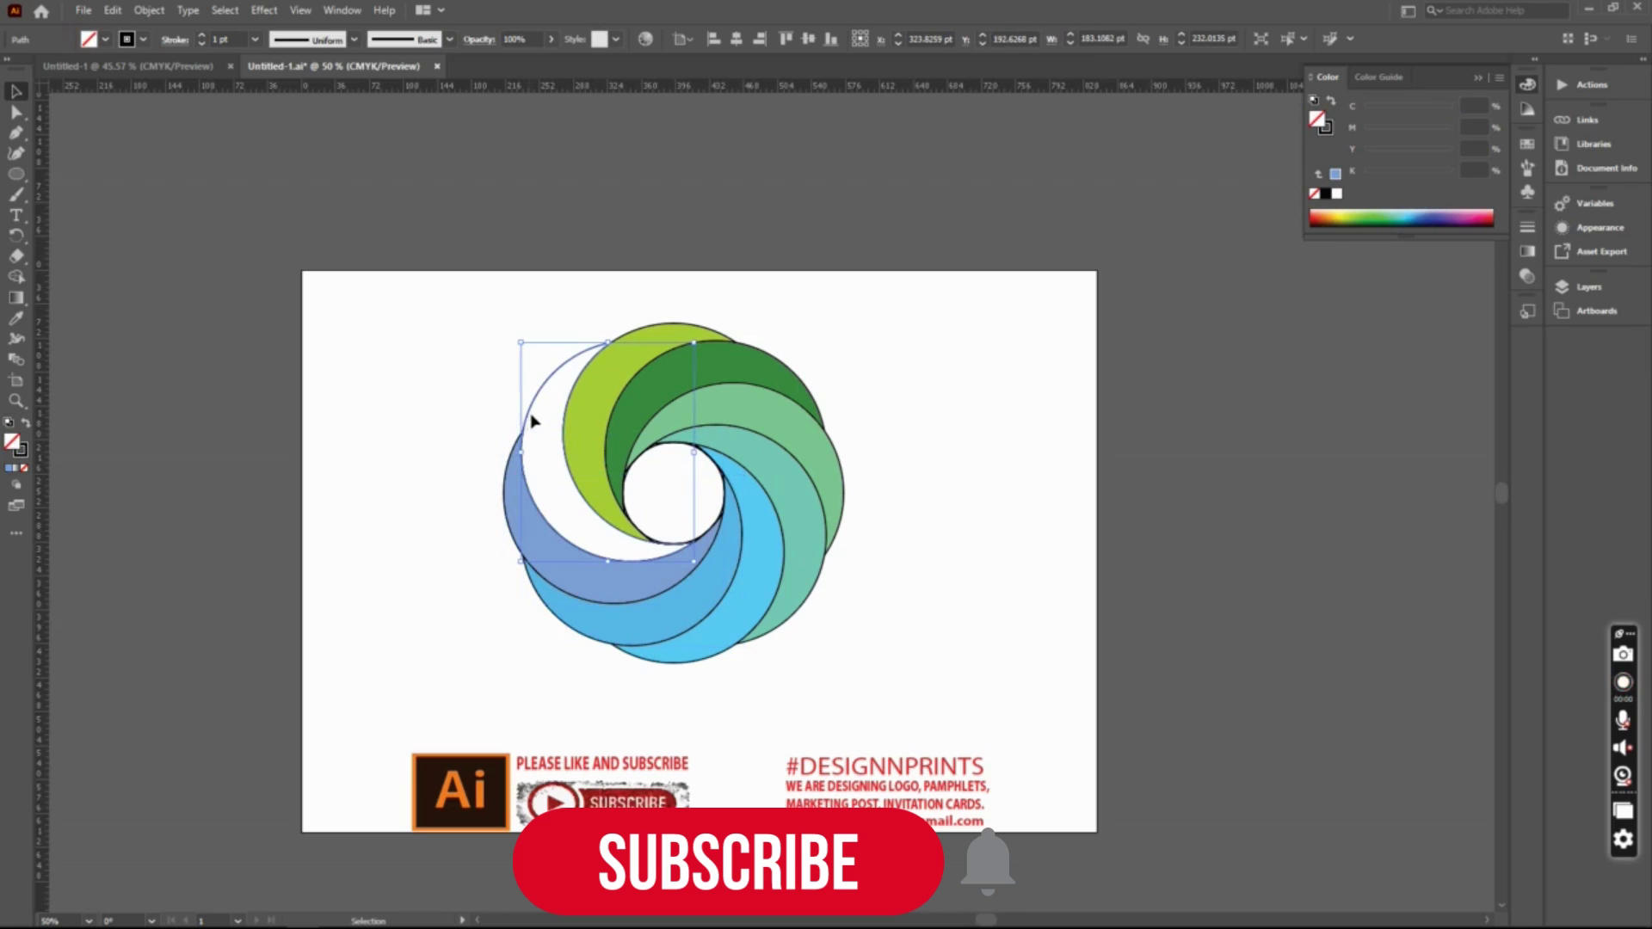
click(1428, 208)
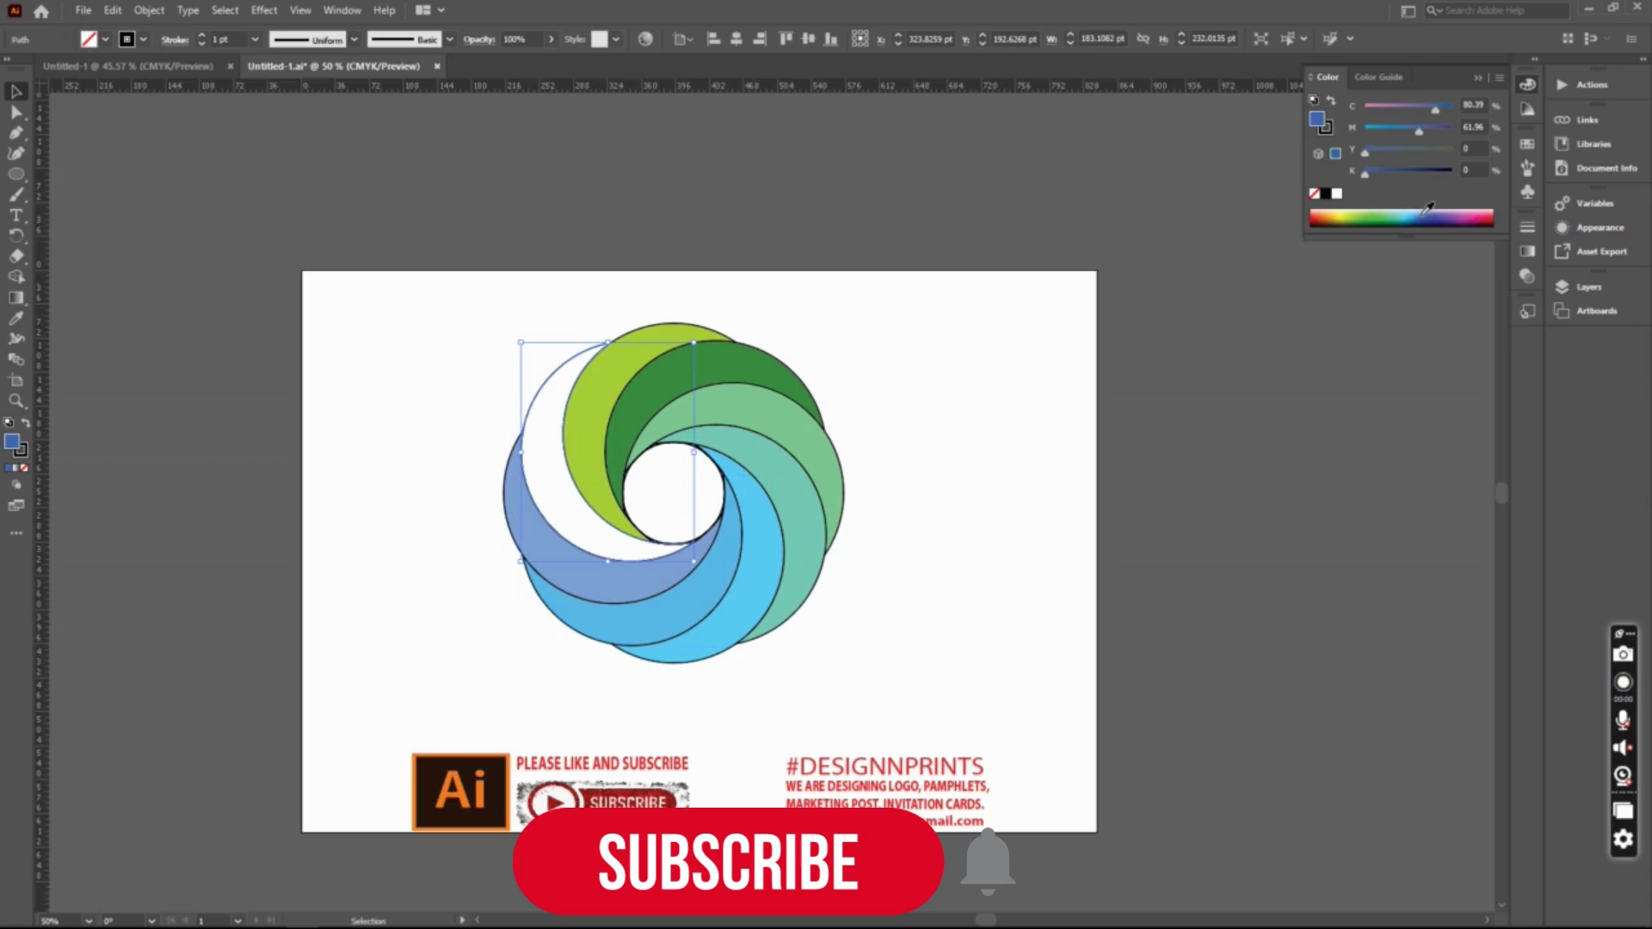
click(874, 262)
drag(887, 308, 499, 697)
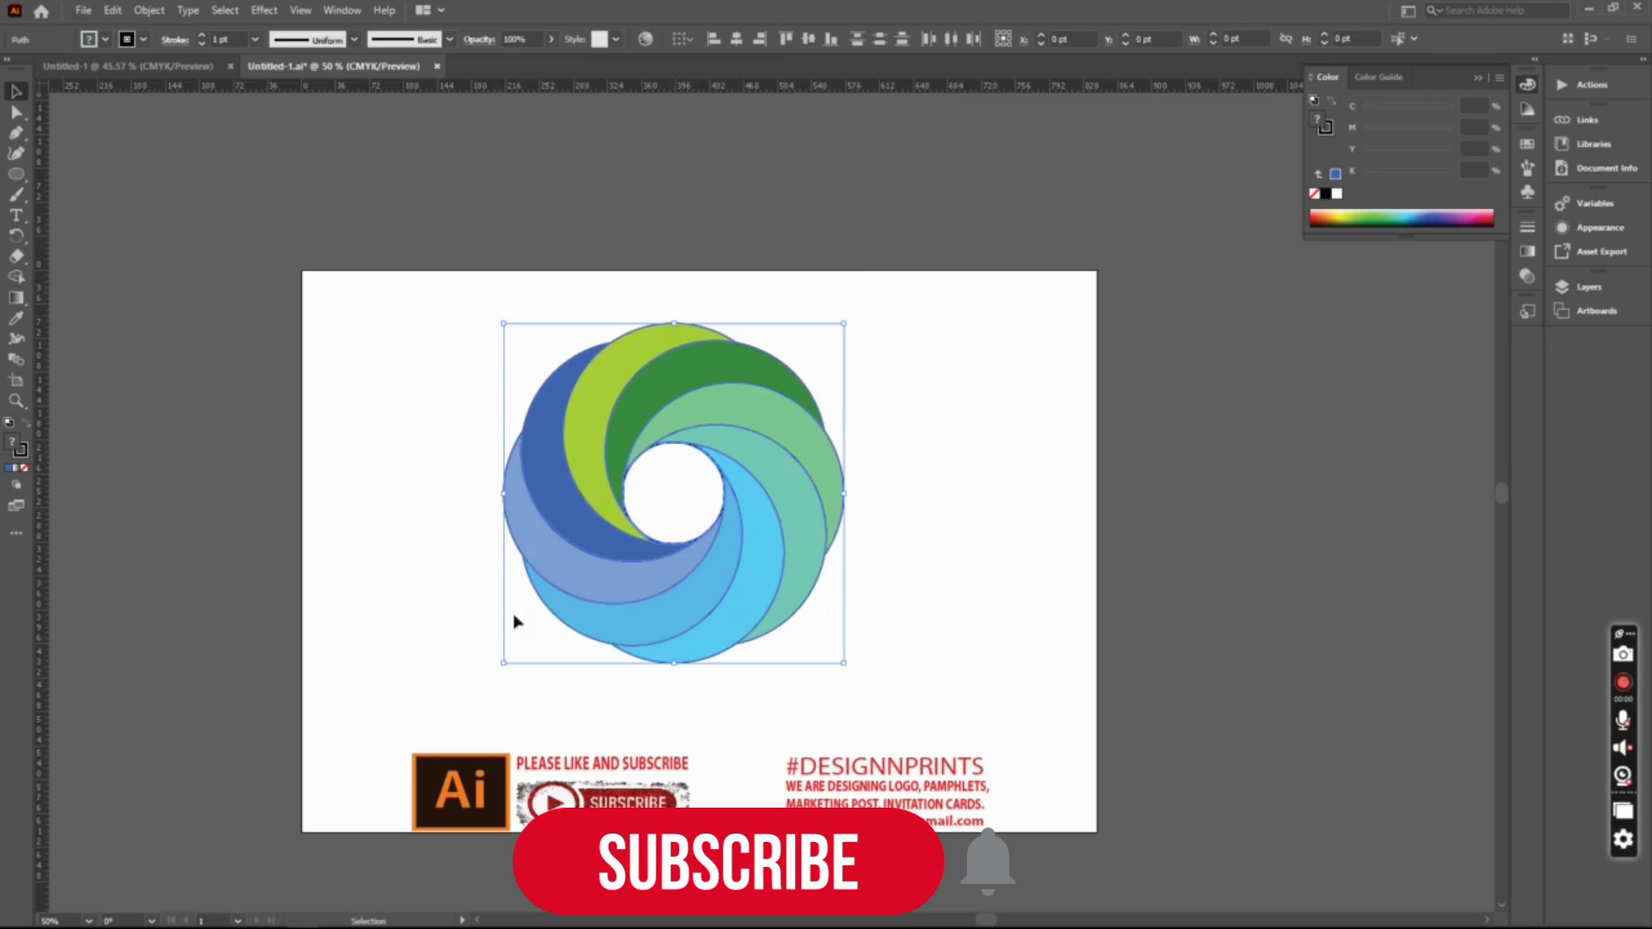
Apply the Fading Sky preset gradient to the swirl, then undo it.
click(1528, 251)
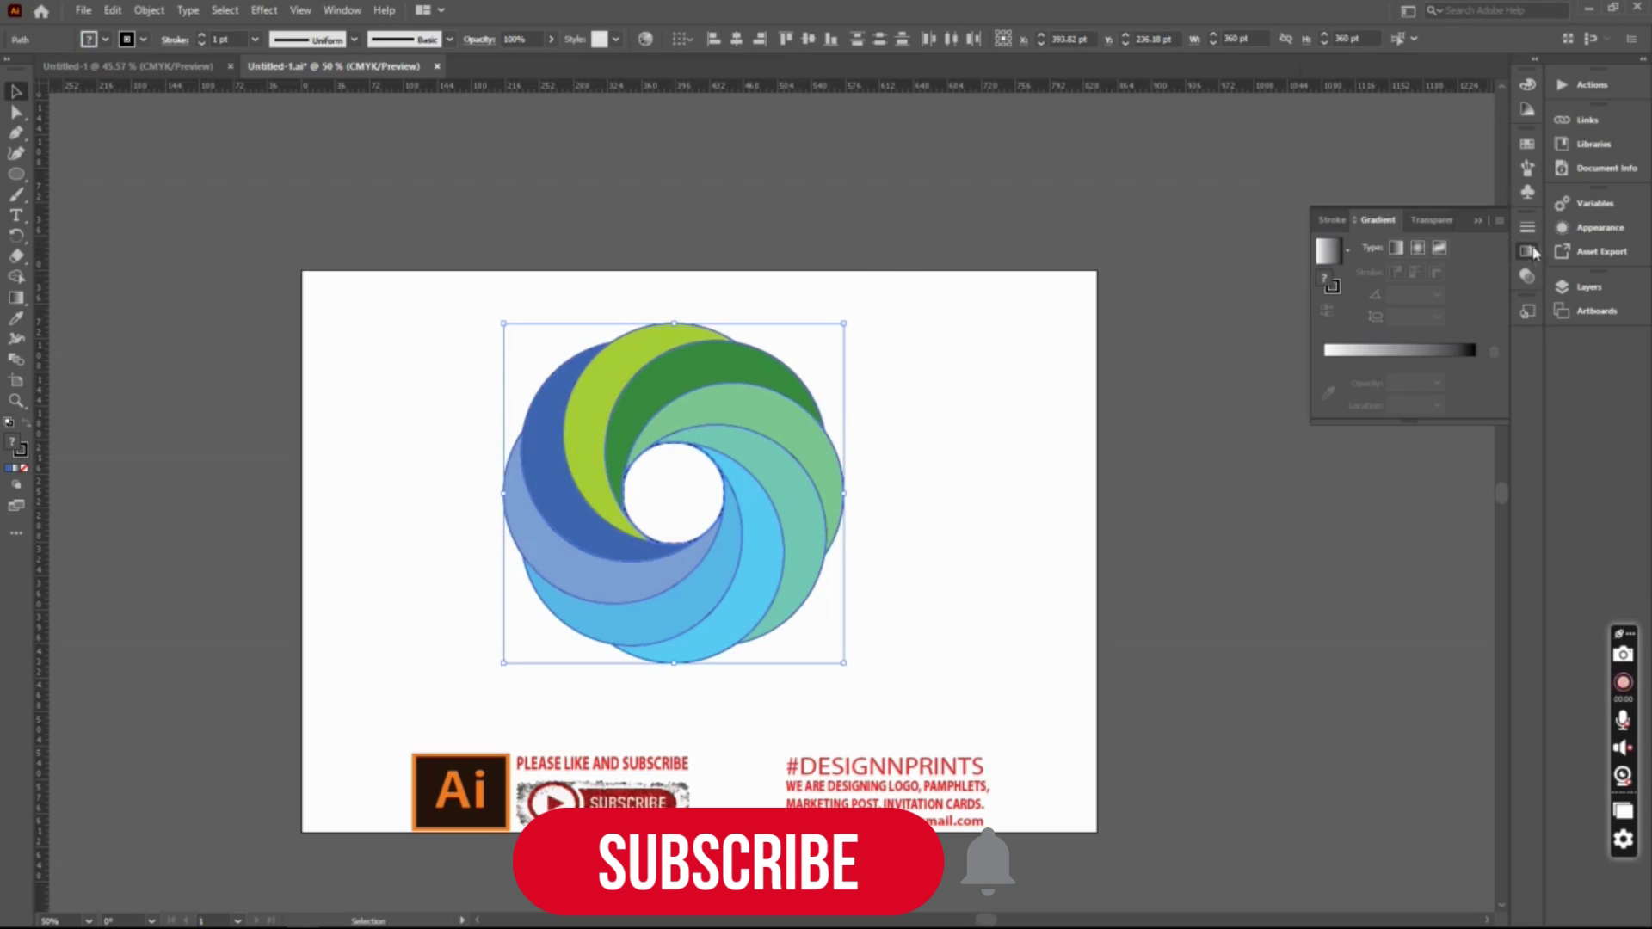
click(1348, 251)
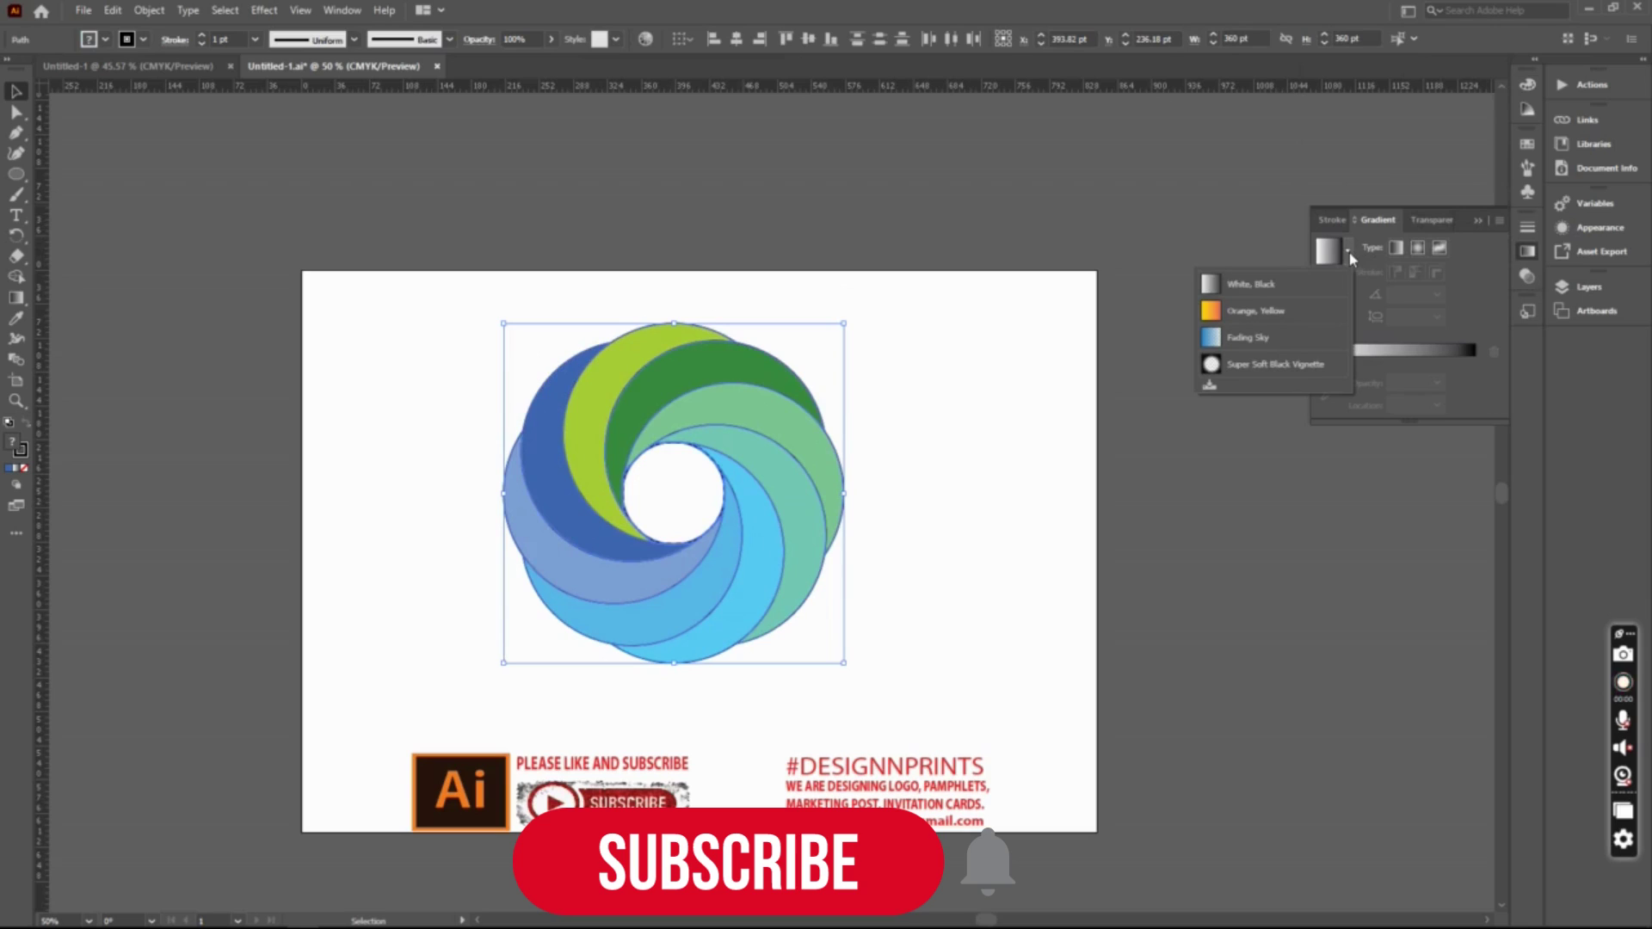
click(1242, 339)
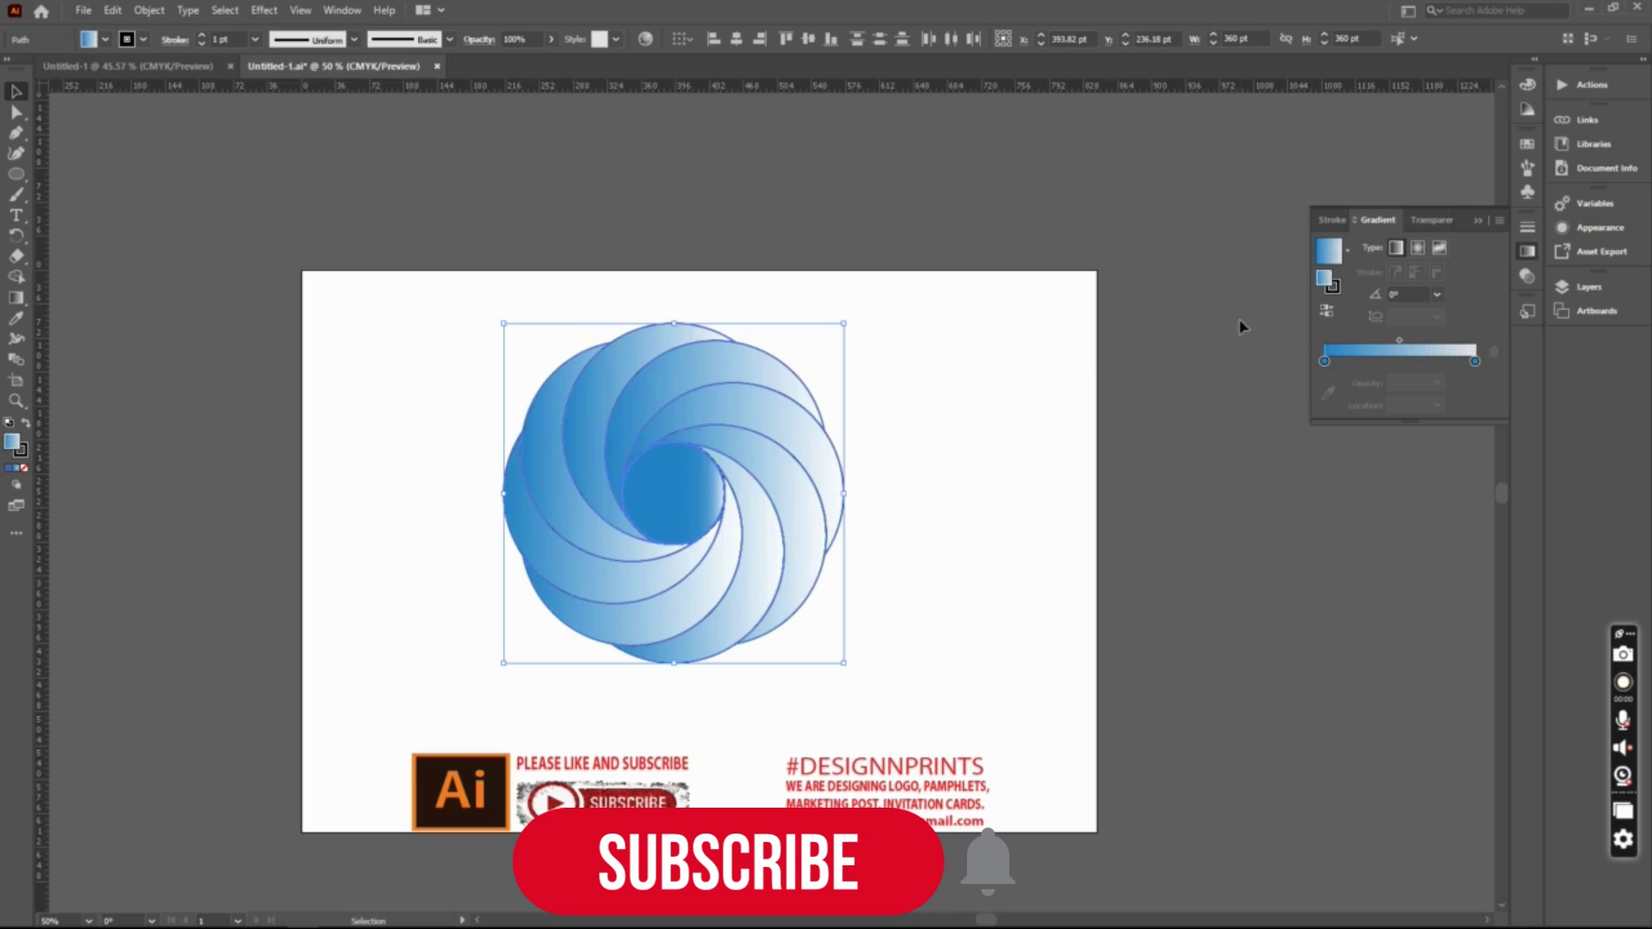
key(ctrl+z)
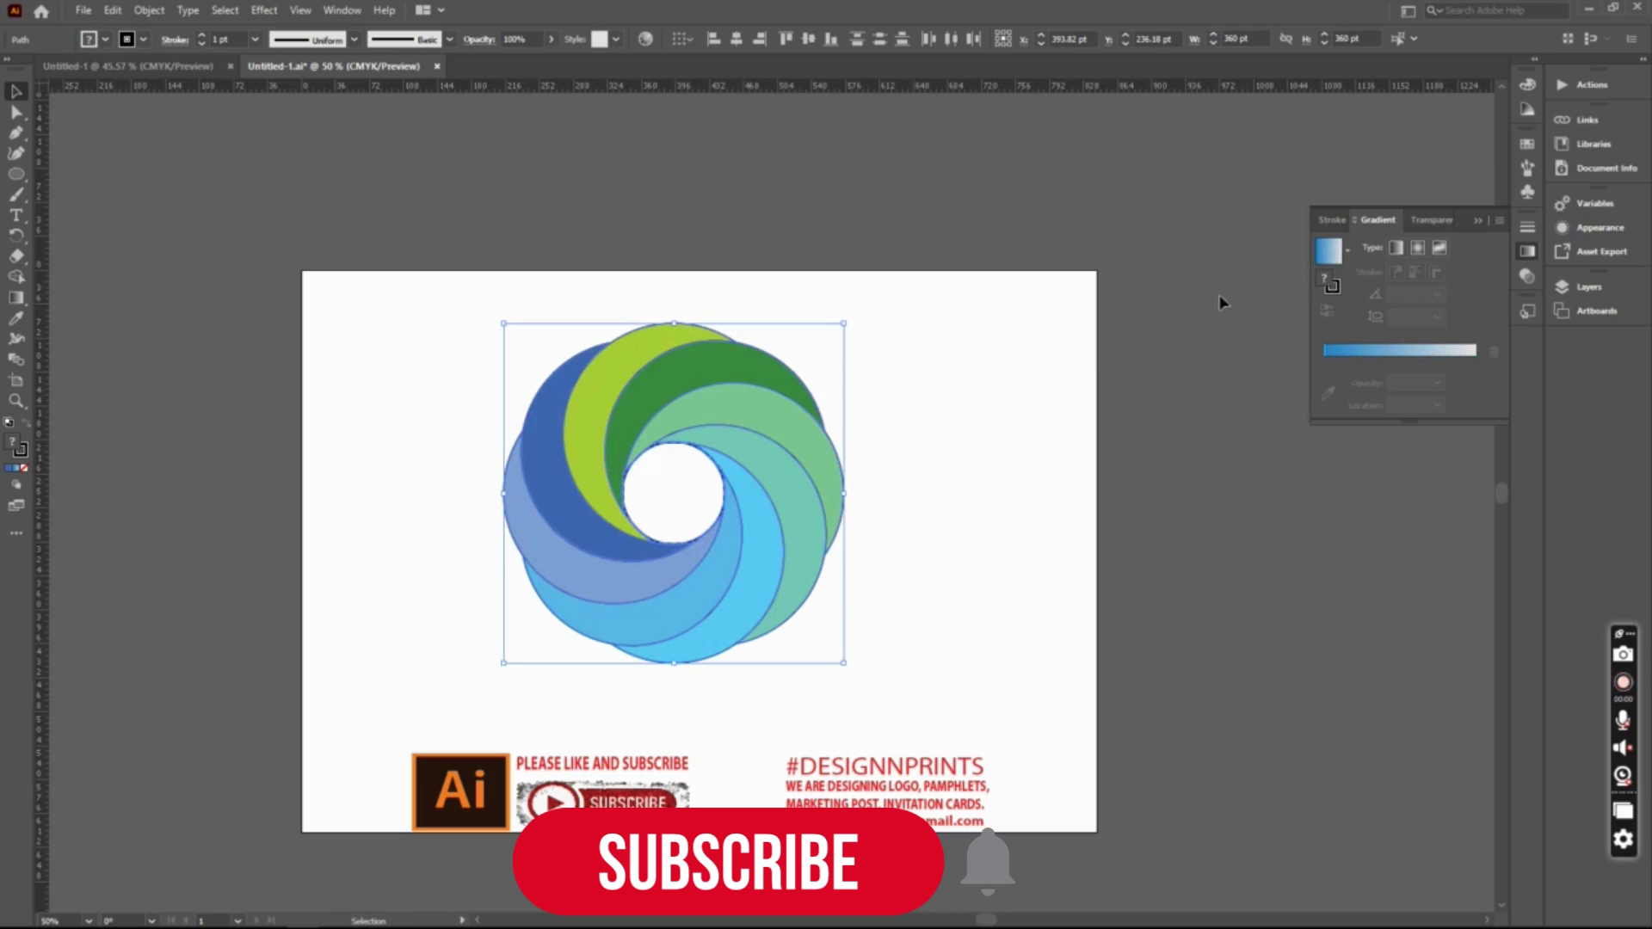
Reapply the blue-to-white gradient, undo it again, and choose the Freeform gradient type.
click(1321, 352)
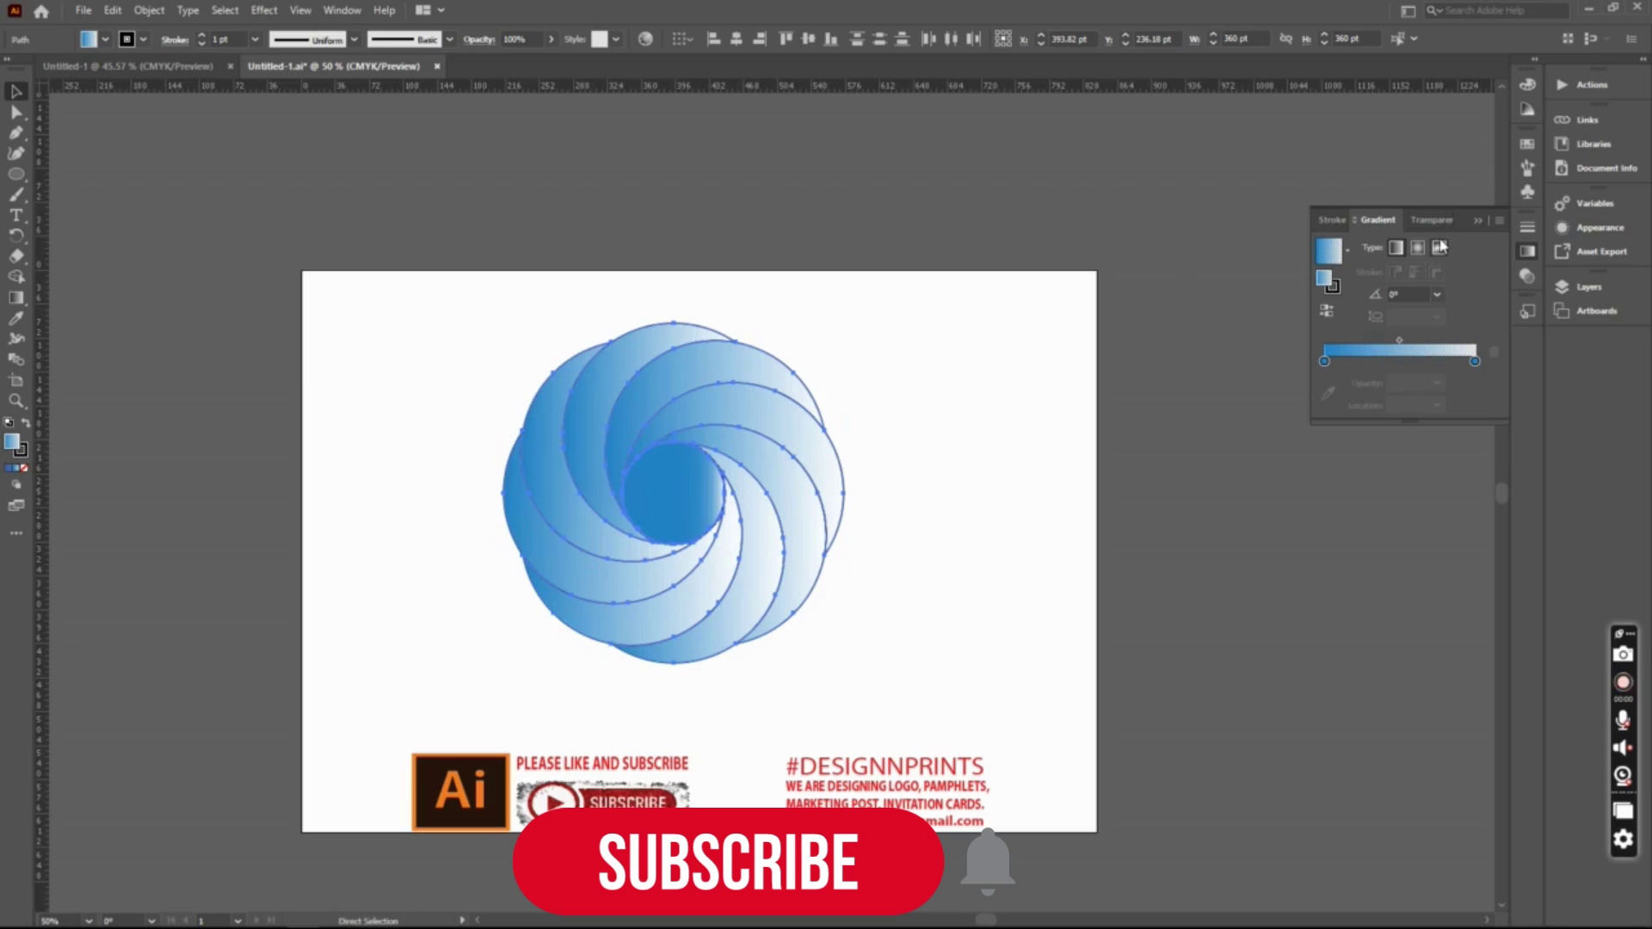
key(v)
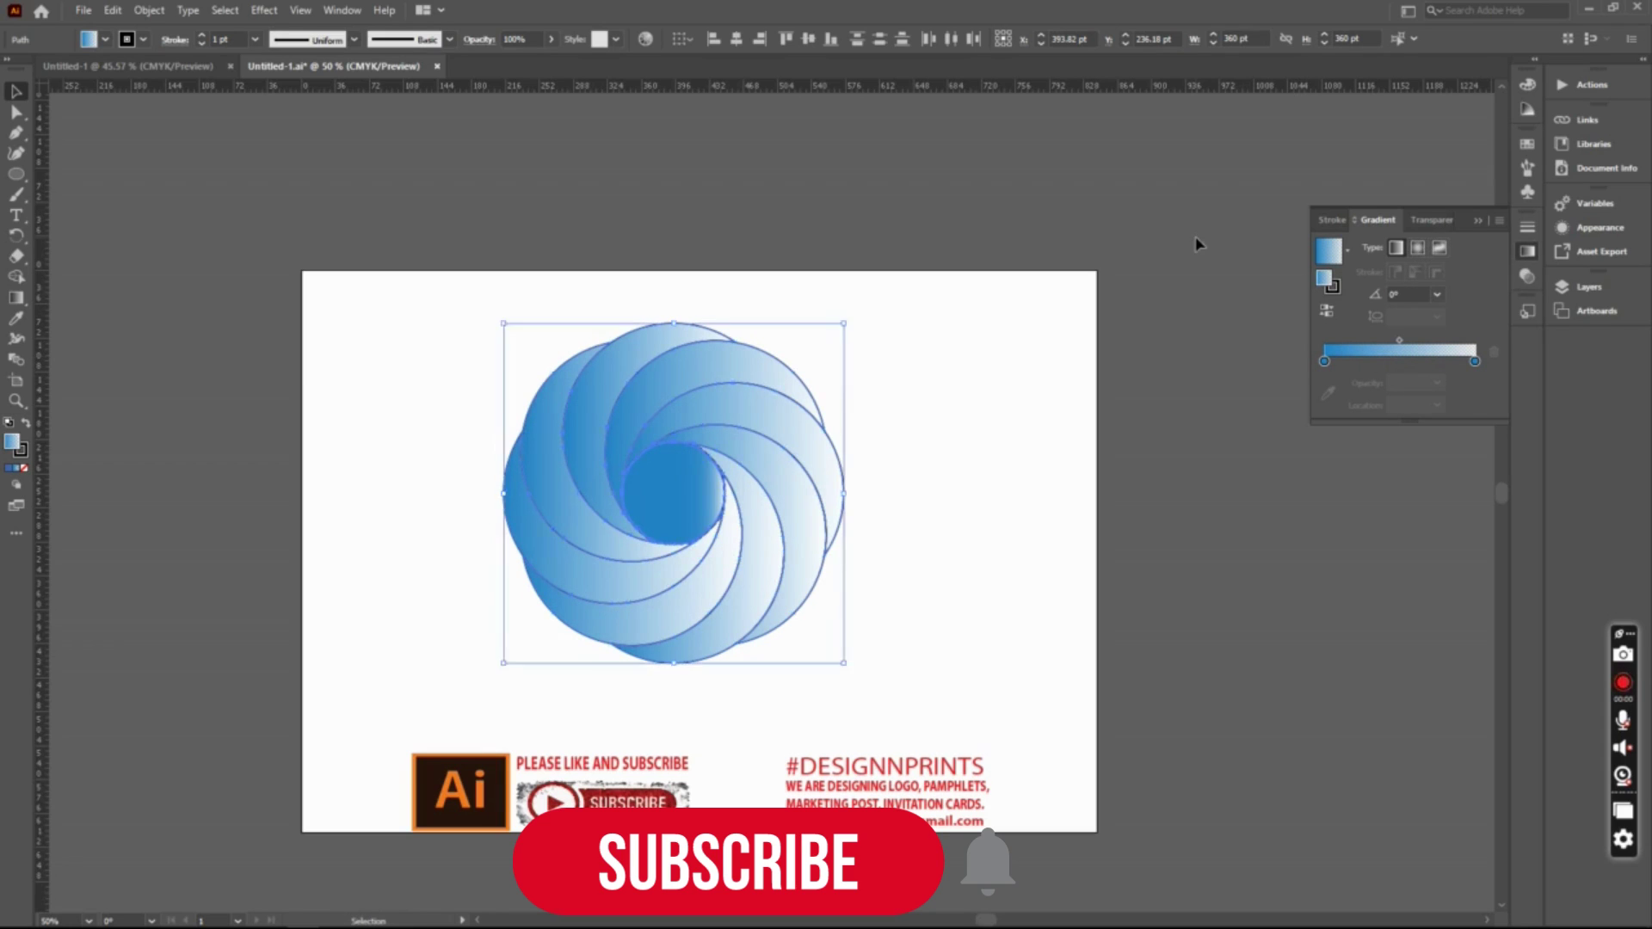
key(ctrl+z)
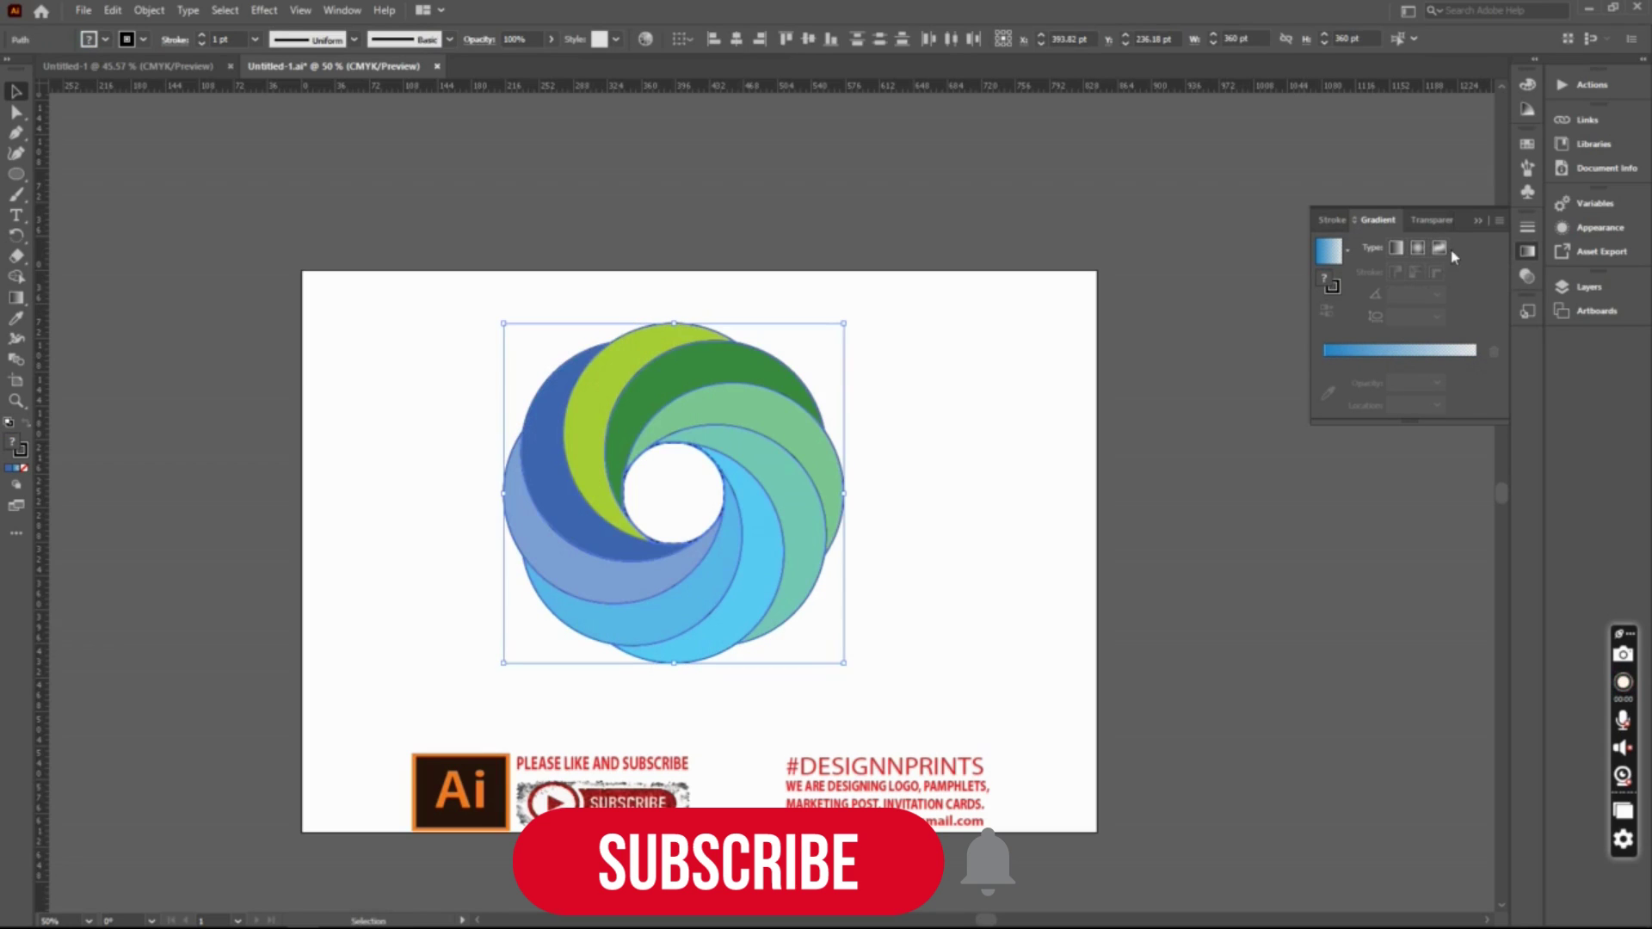
click(1439, 248)
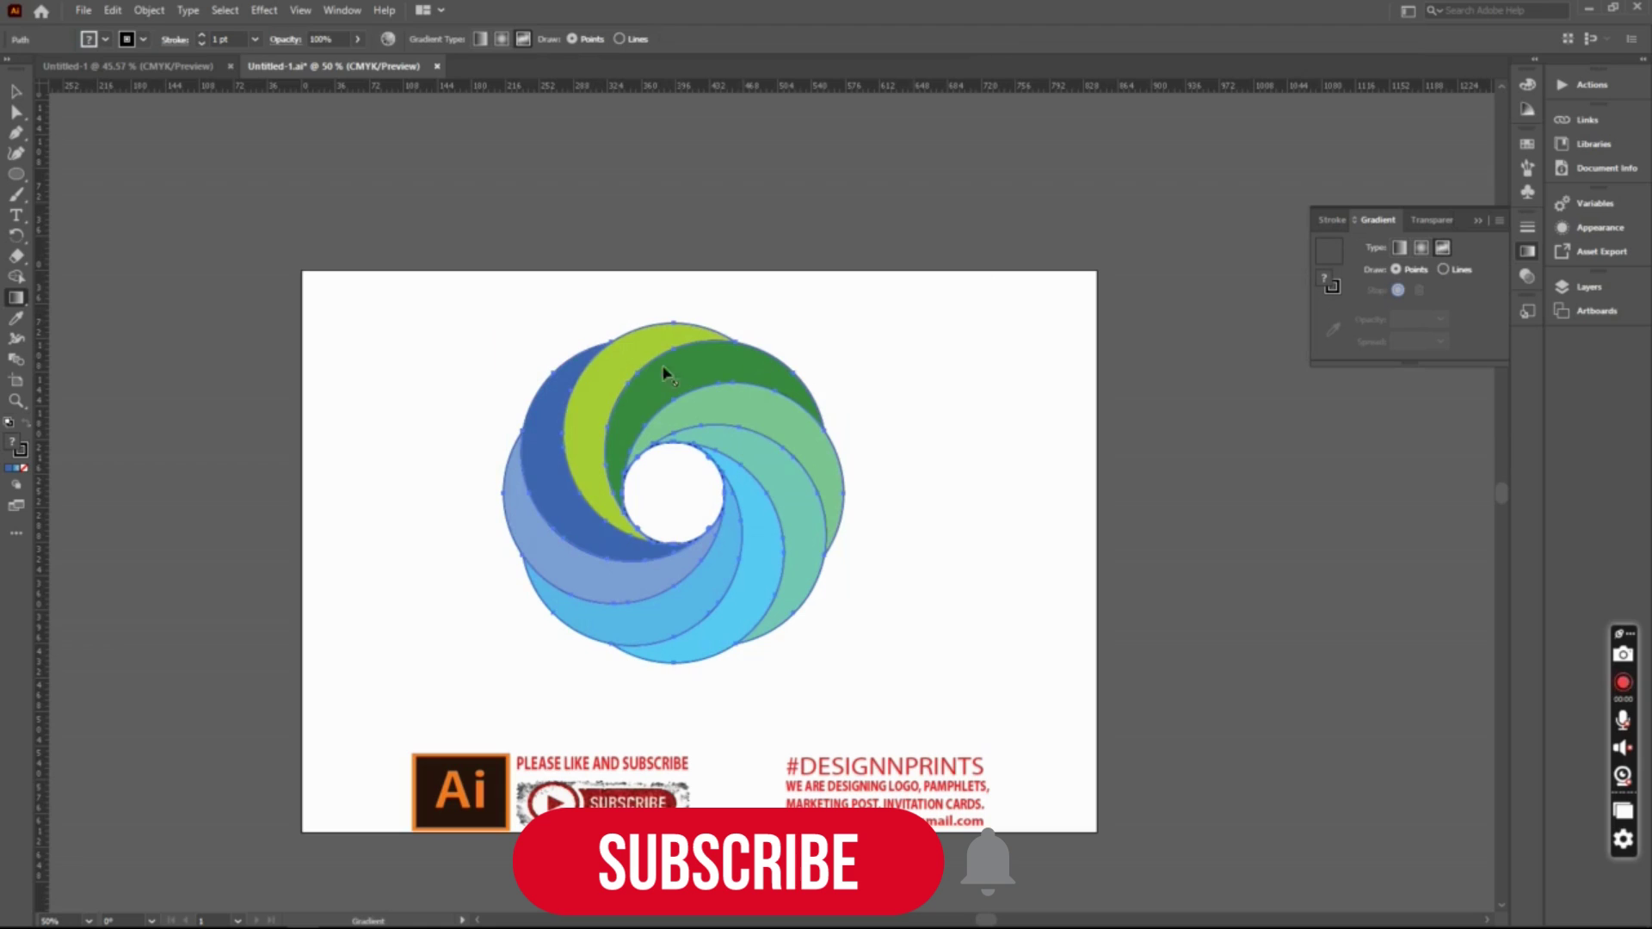
Apply a freeform gradient to the lime-green blade.
click(16, 91)
drag(907, 263, 487, 635)
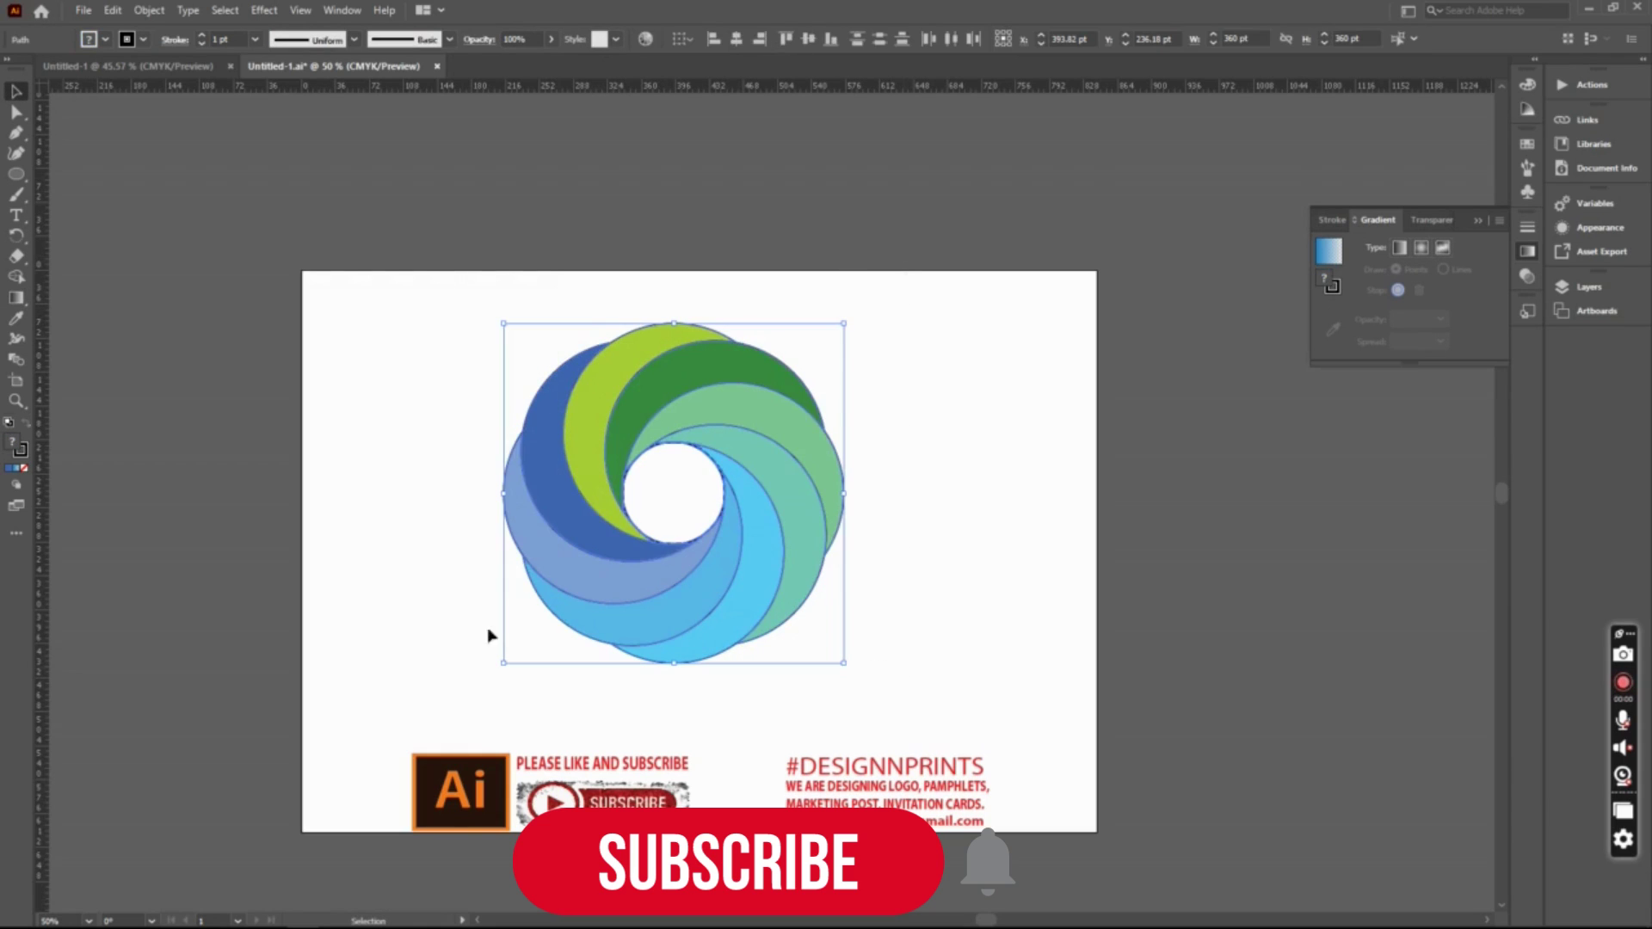
click(1443, 247)
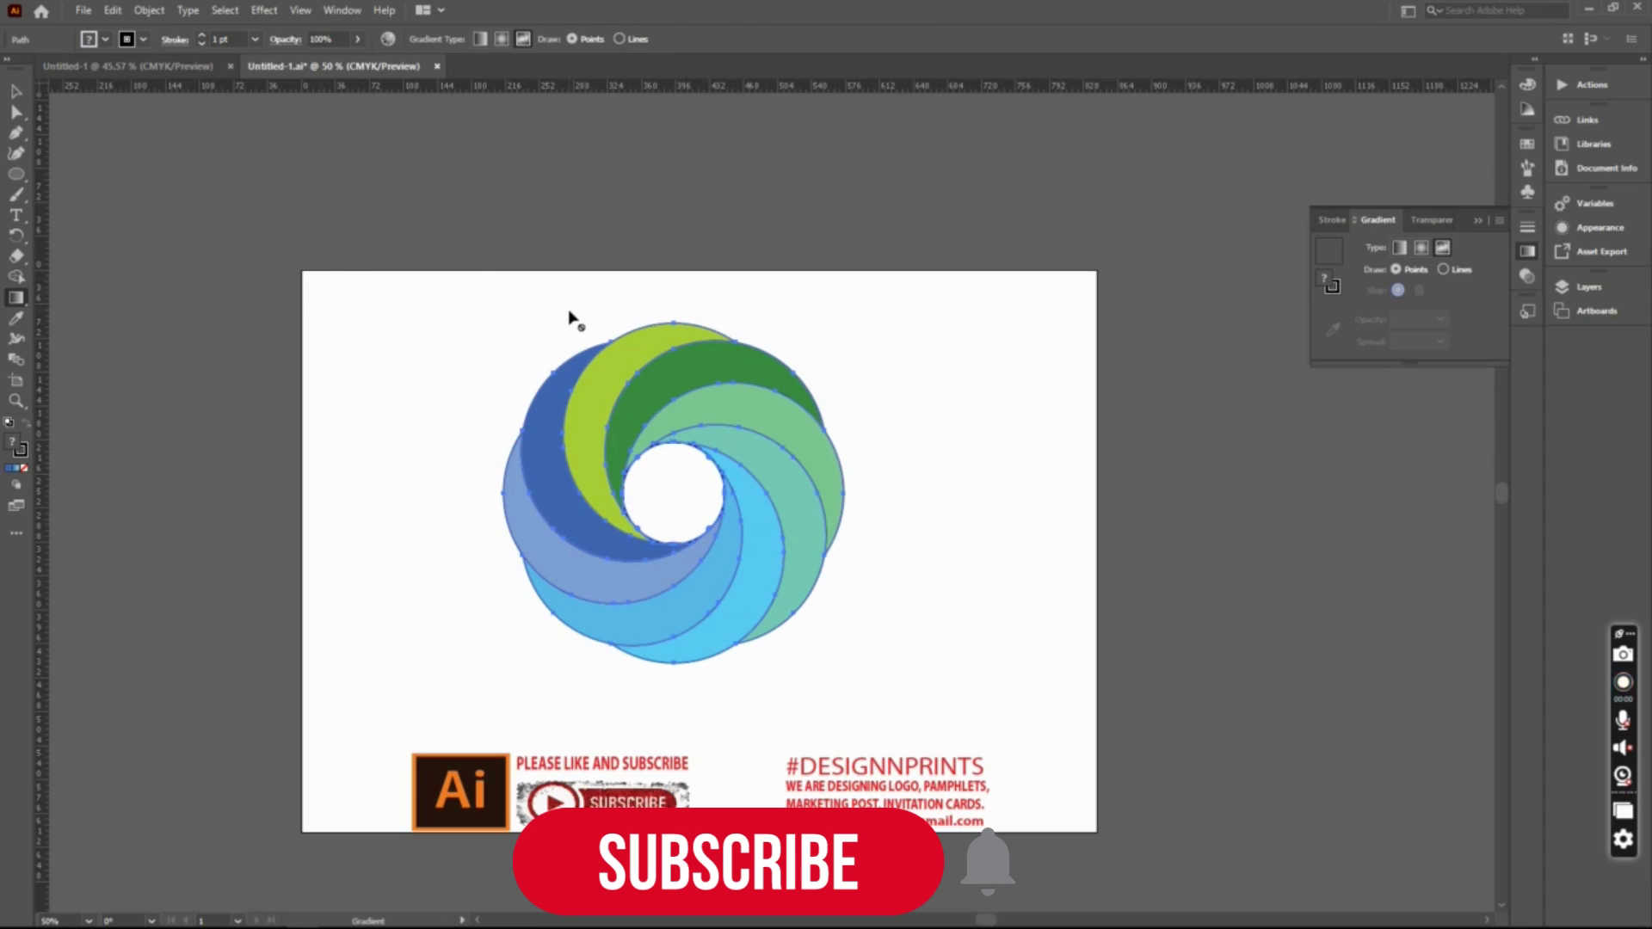
click(15, 90)
click(405, 313)
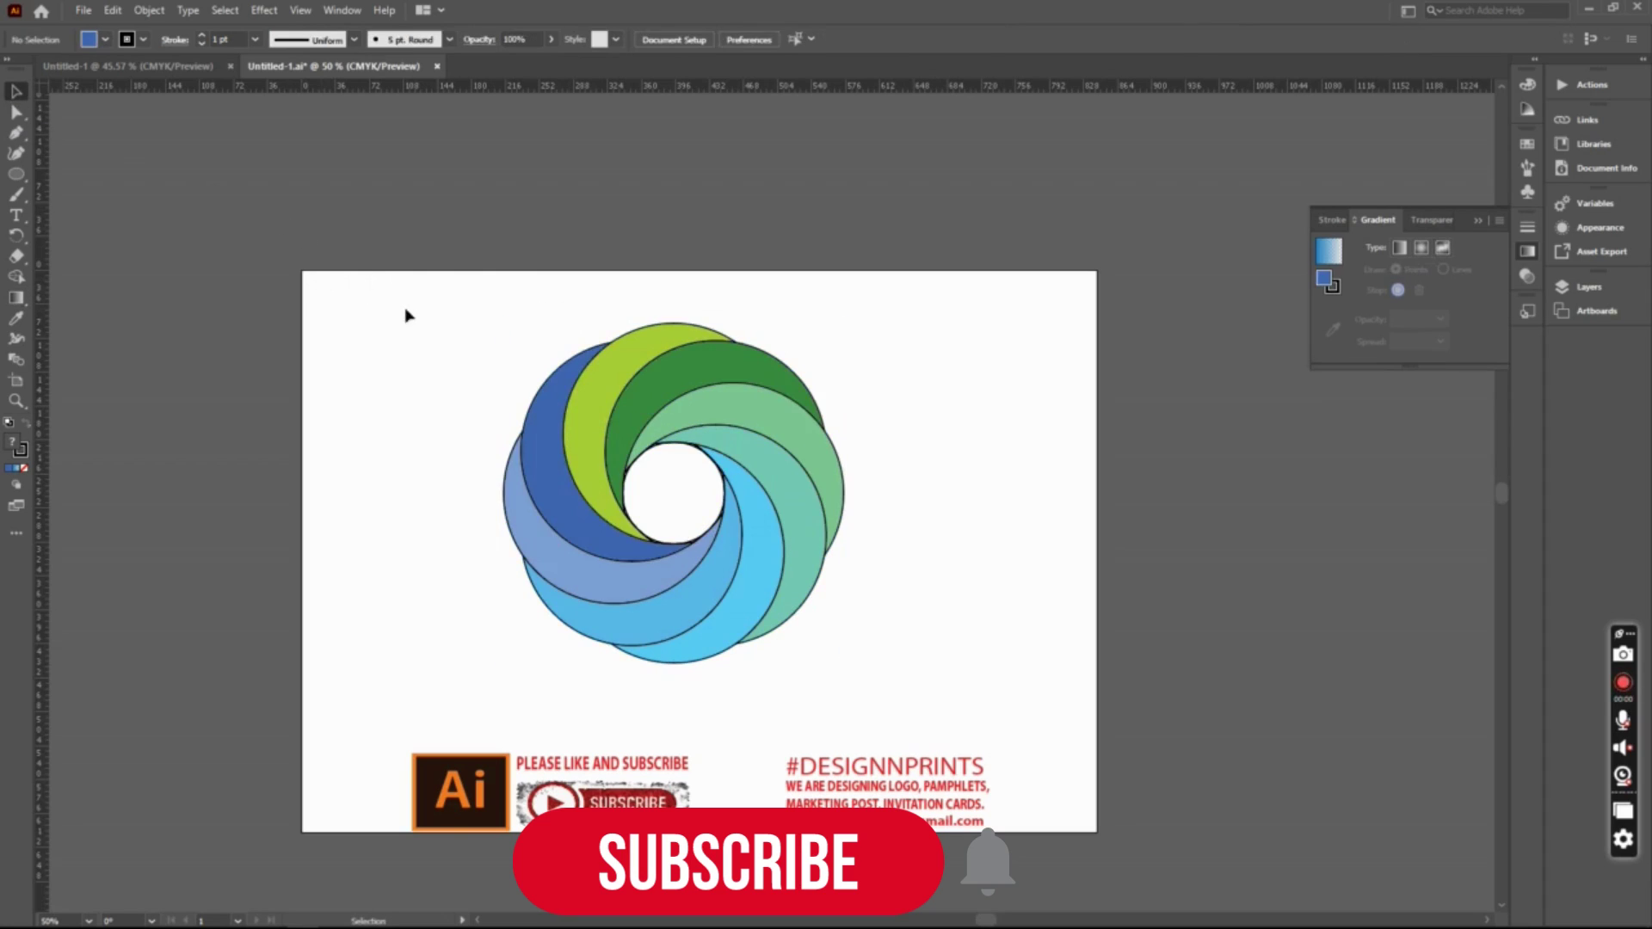
click(615, 380)
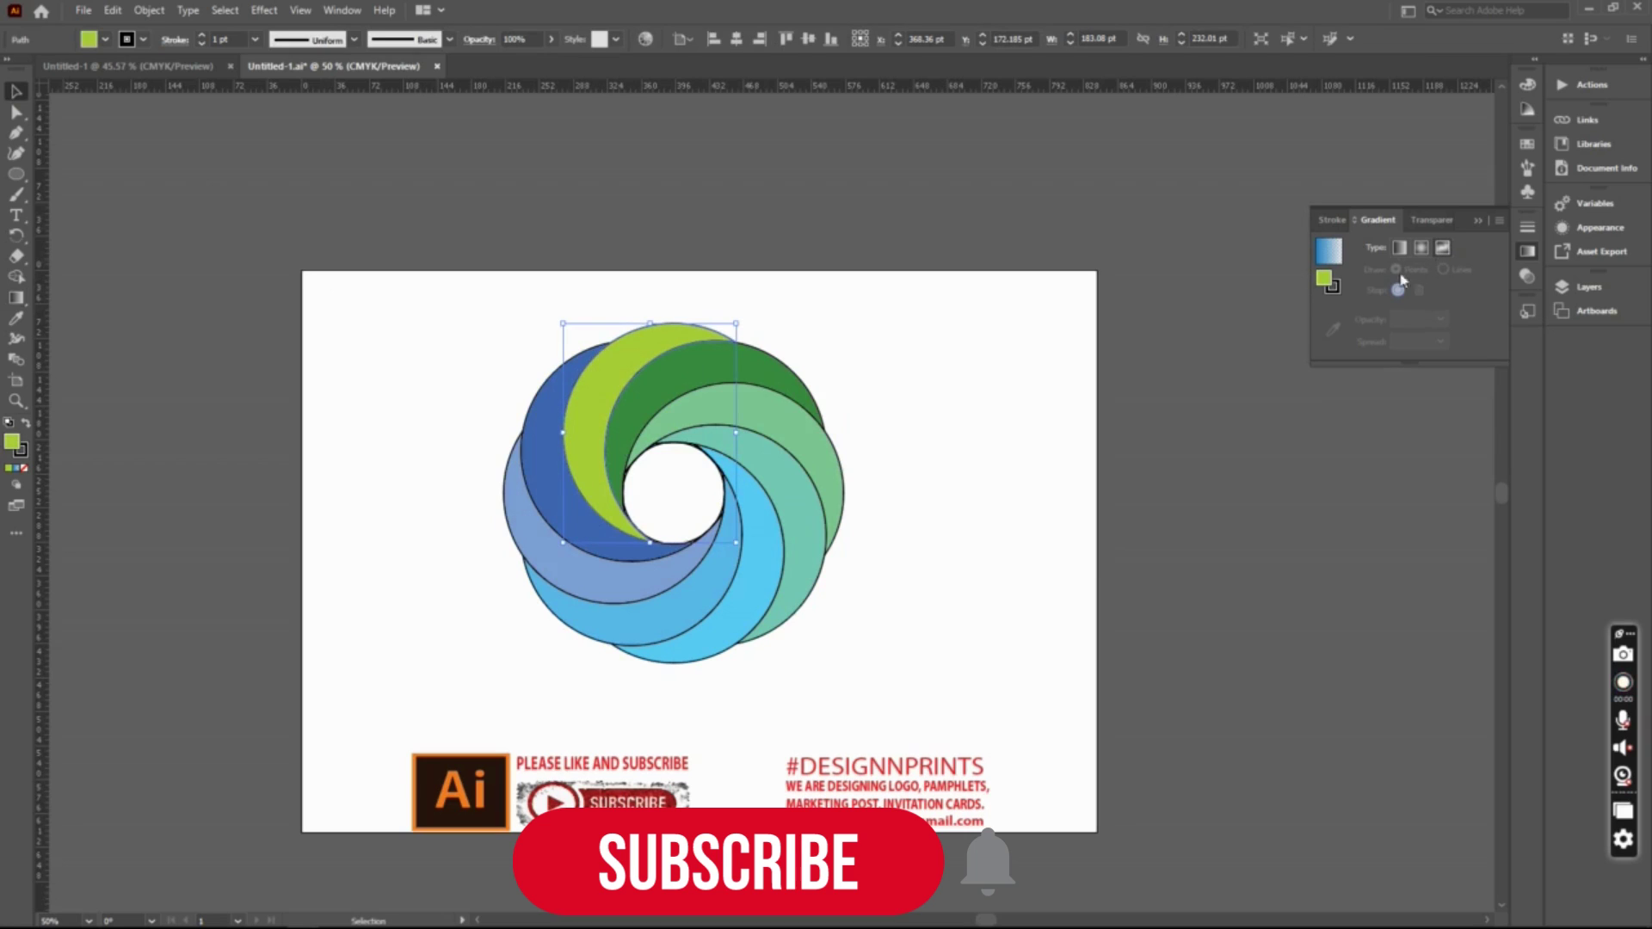
click(1443, 248)
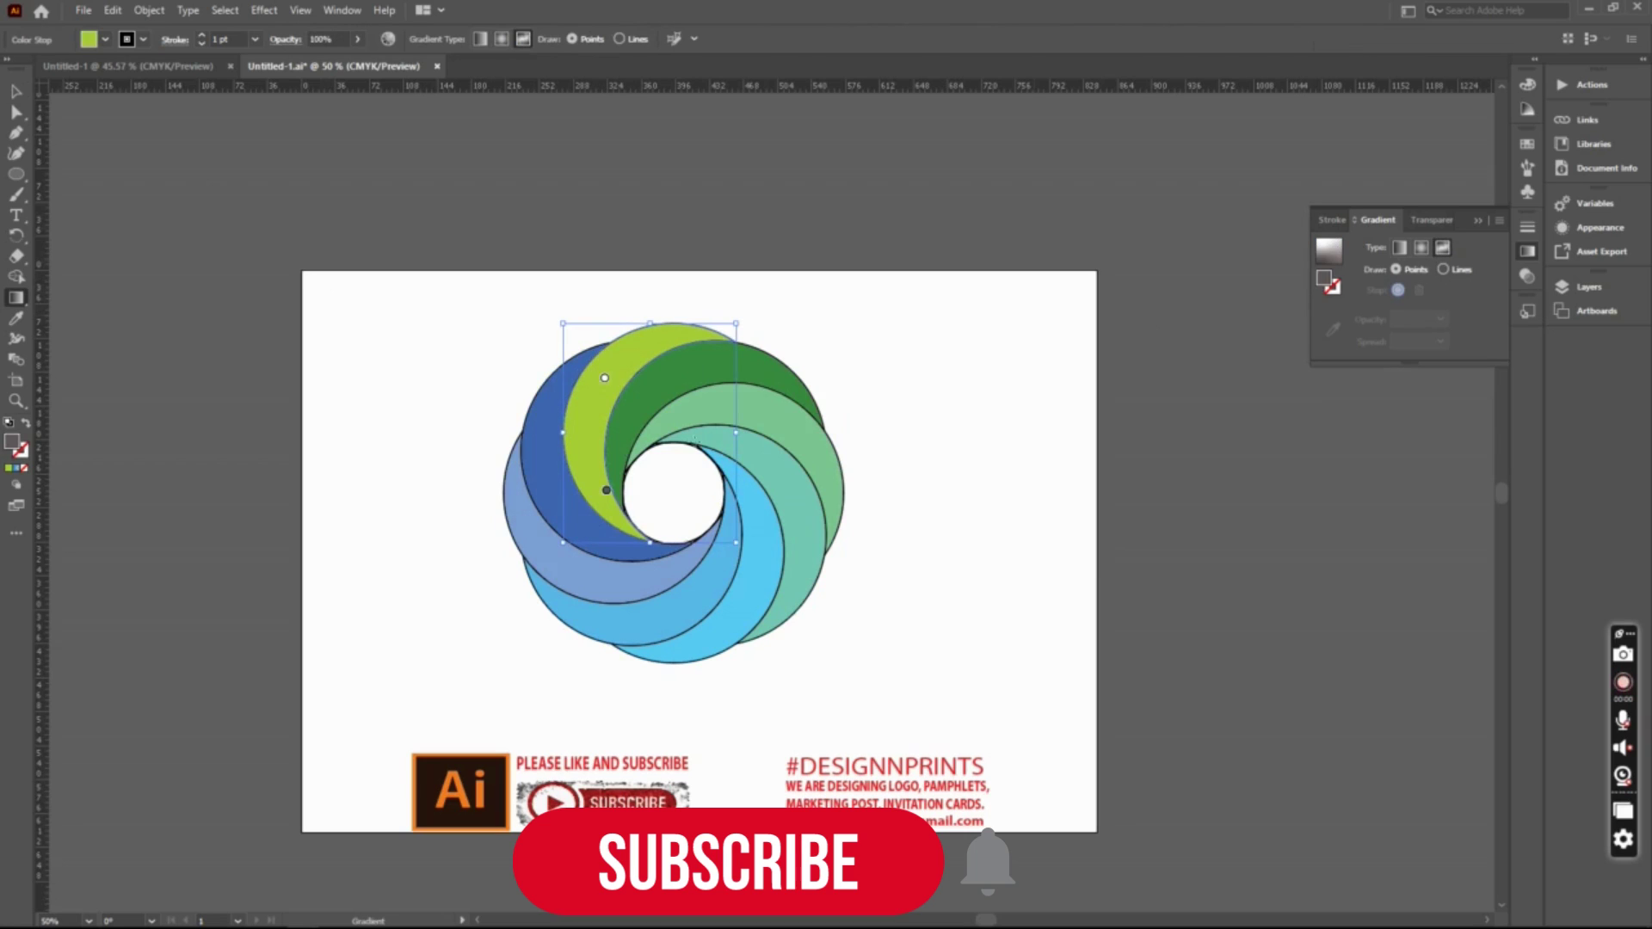
Make the blade's top gradient stop magenta at the outer edge, with the lower stop moved toward the centre.
click(605, 379)
double_click(605, 380)
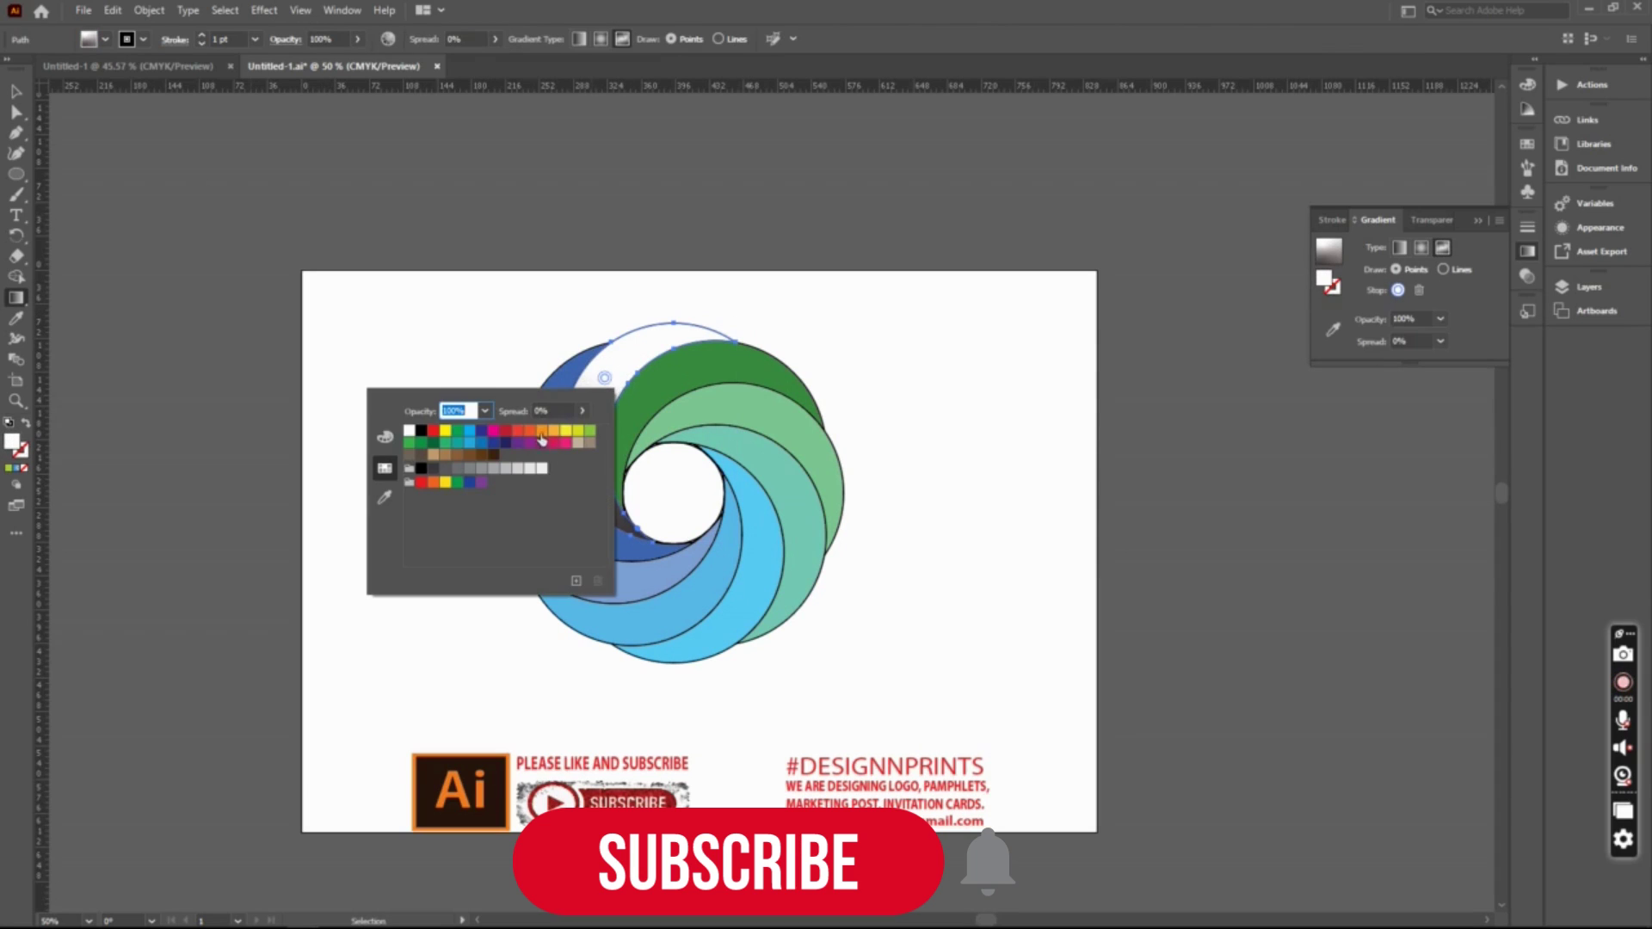
click(563, 447)
click(710, 310)
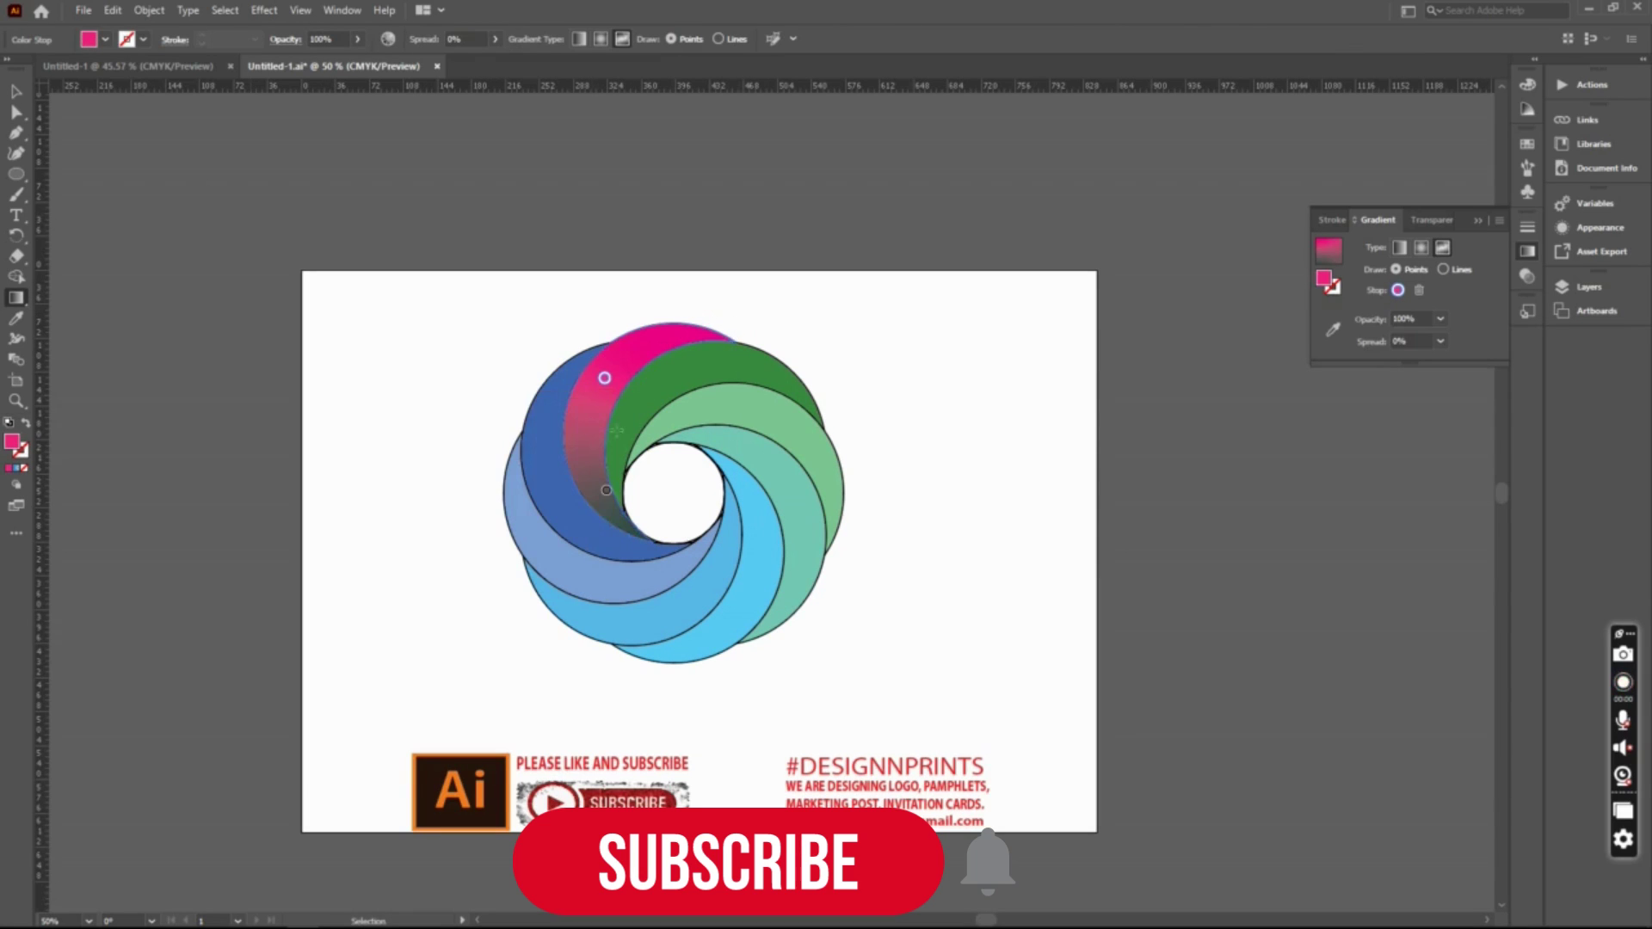
click(605, 492)
drag(607, 493, 595, 463)
drag(605, 378, 663, 341)
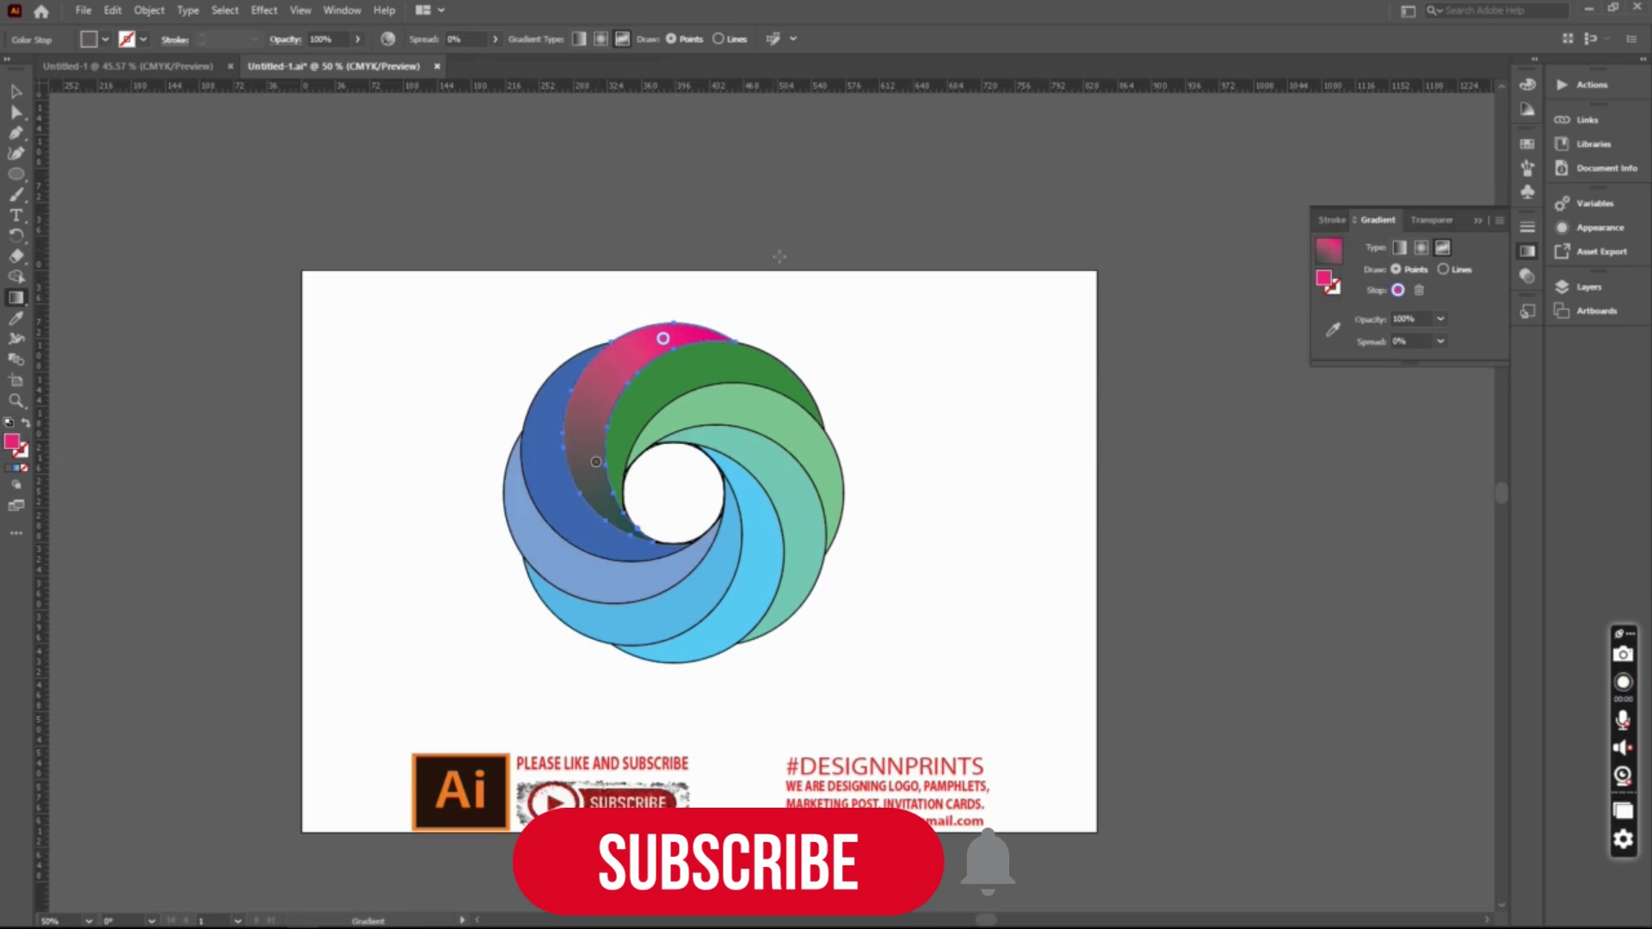
click(16, 90)
click(702, 379)
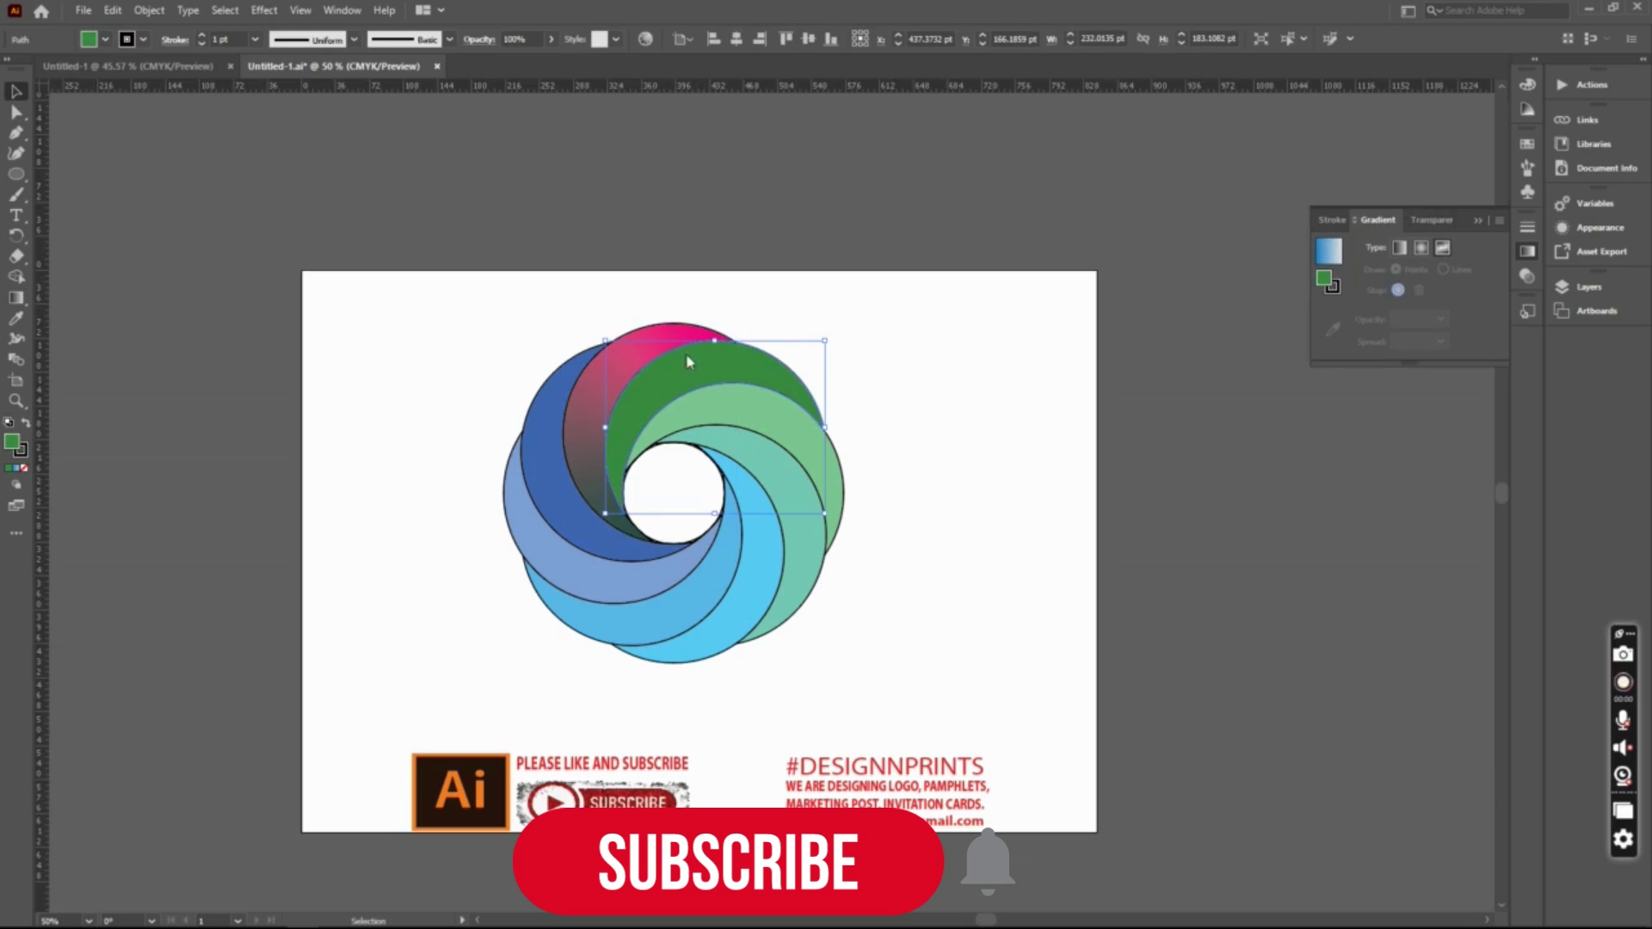
Give the green blade a freeform gradient with its upper stop set to magenta.
key(g)
click(697, 372)
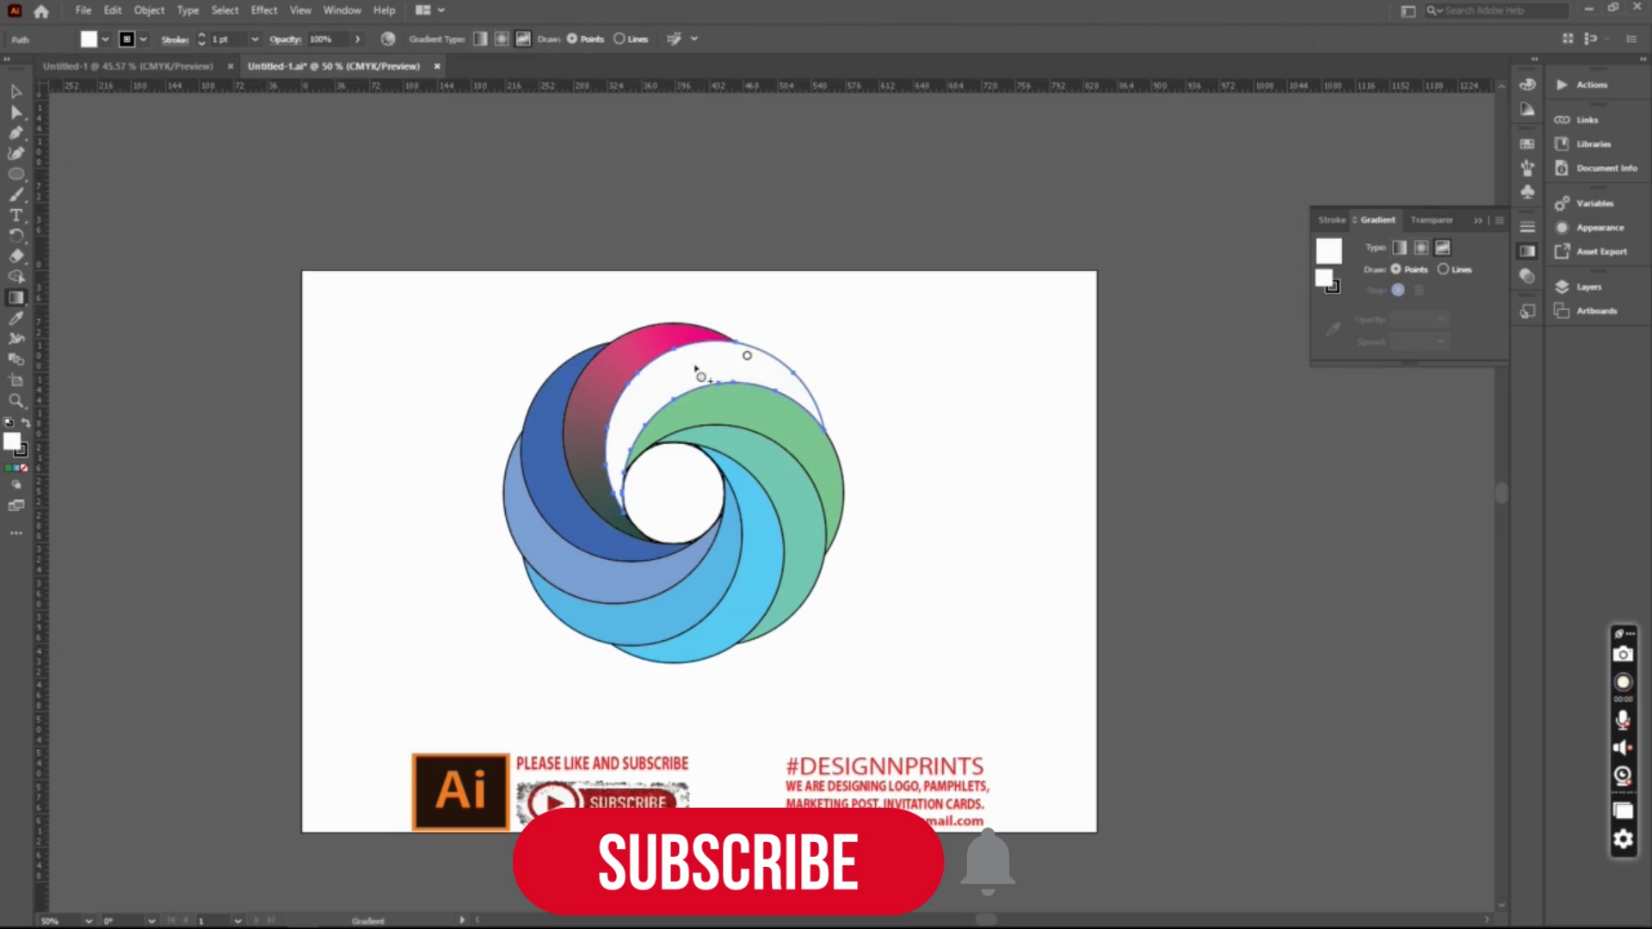
double_click(747, 358)
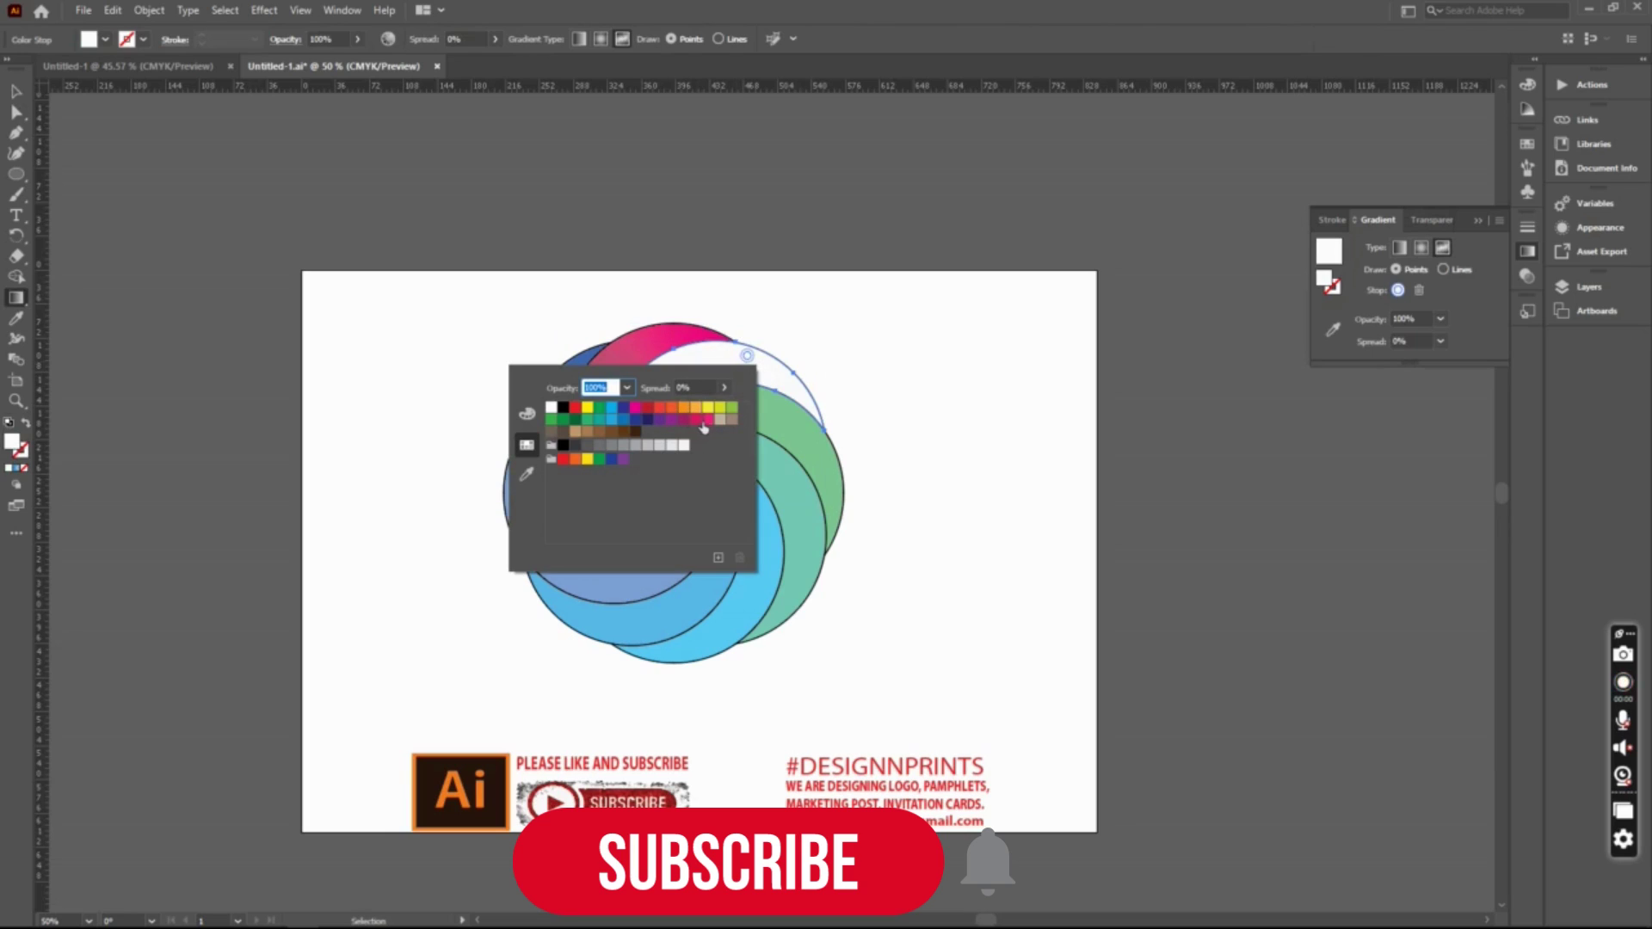
click(683, 422)
click(746, 355)
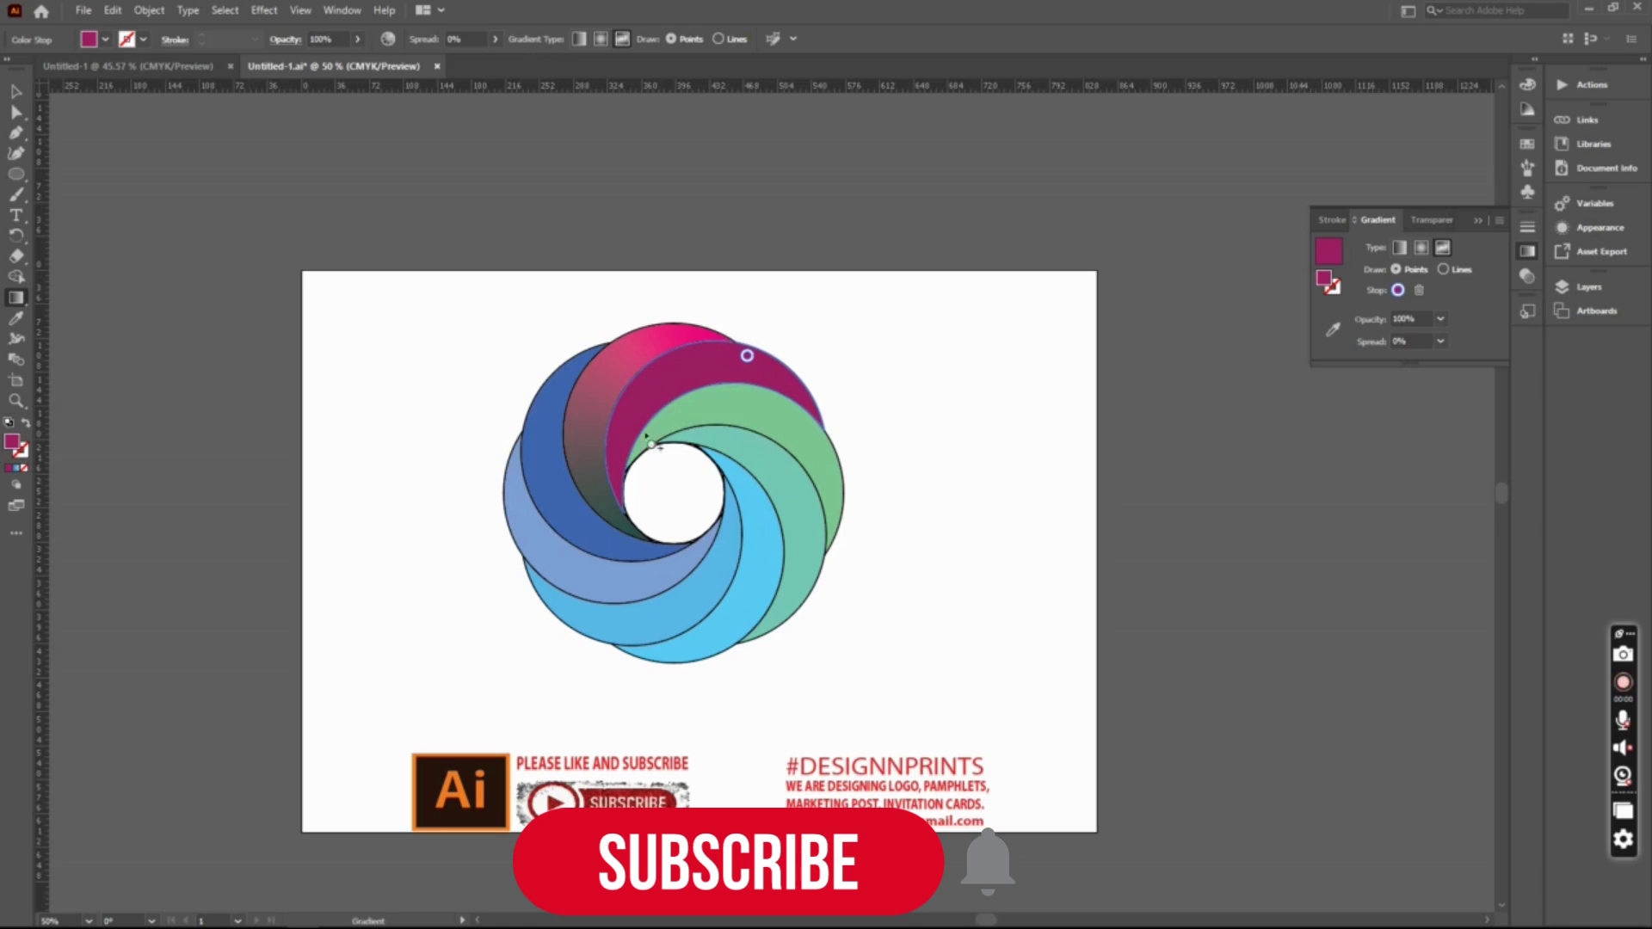
click(609, 473)
drag(611, 477, 616, 473)
Make the inner stop black and shift the magenta stop slightly lower.
double_click(614, 471)
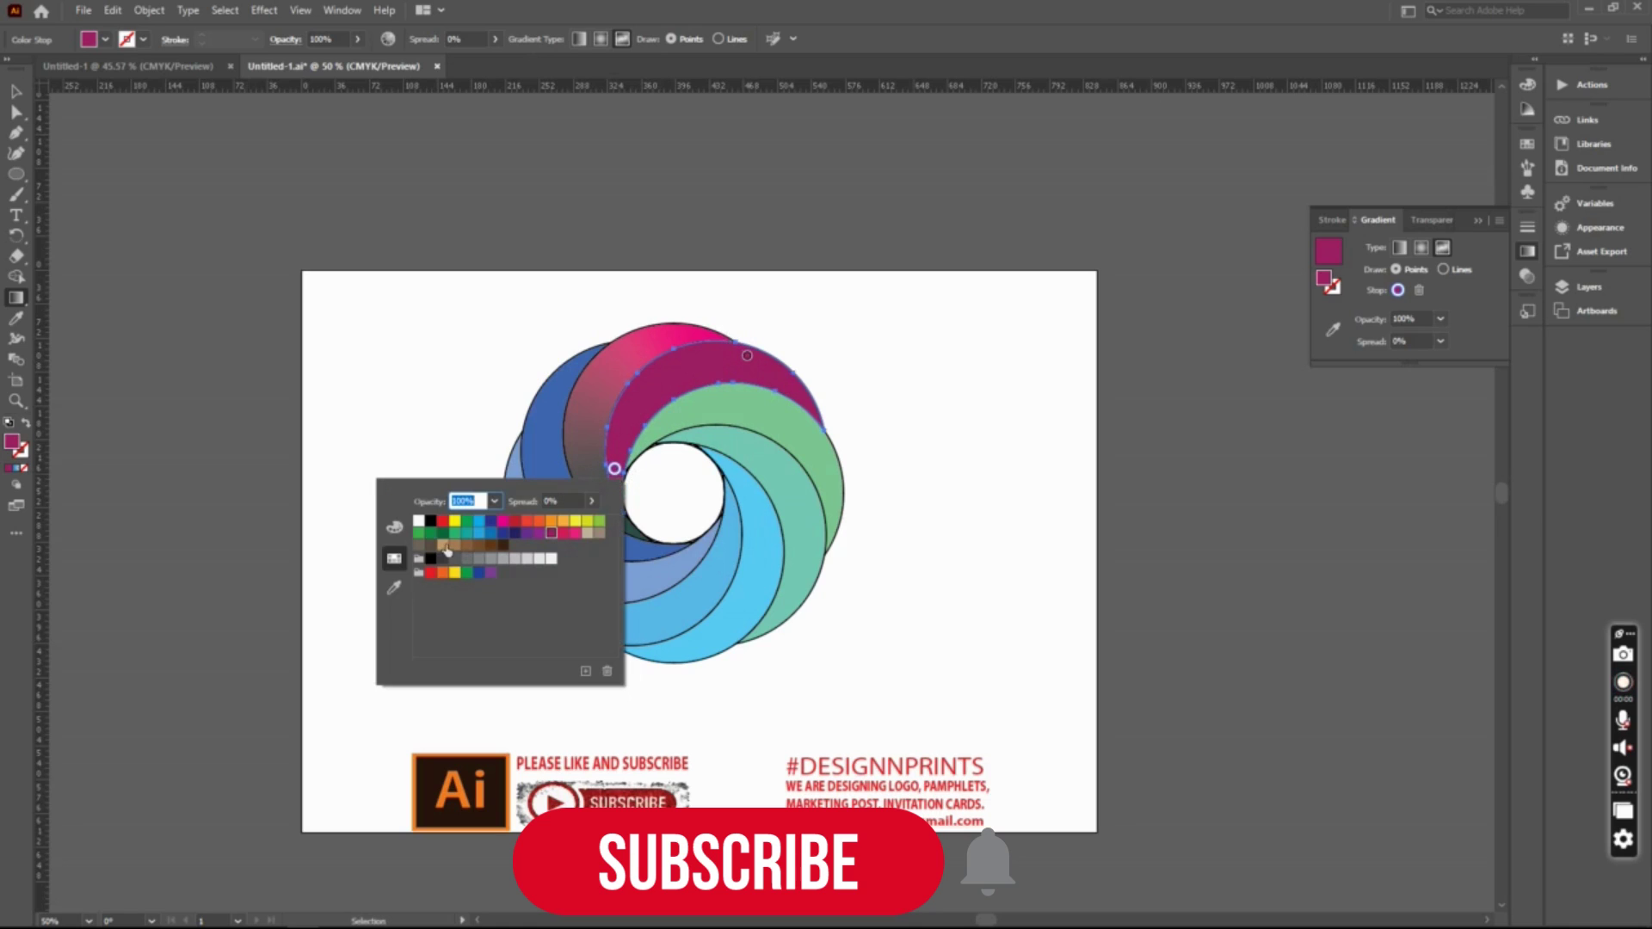
click(430, 521)
click(616, 470)
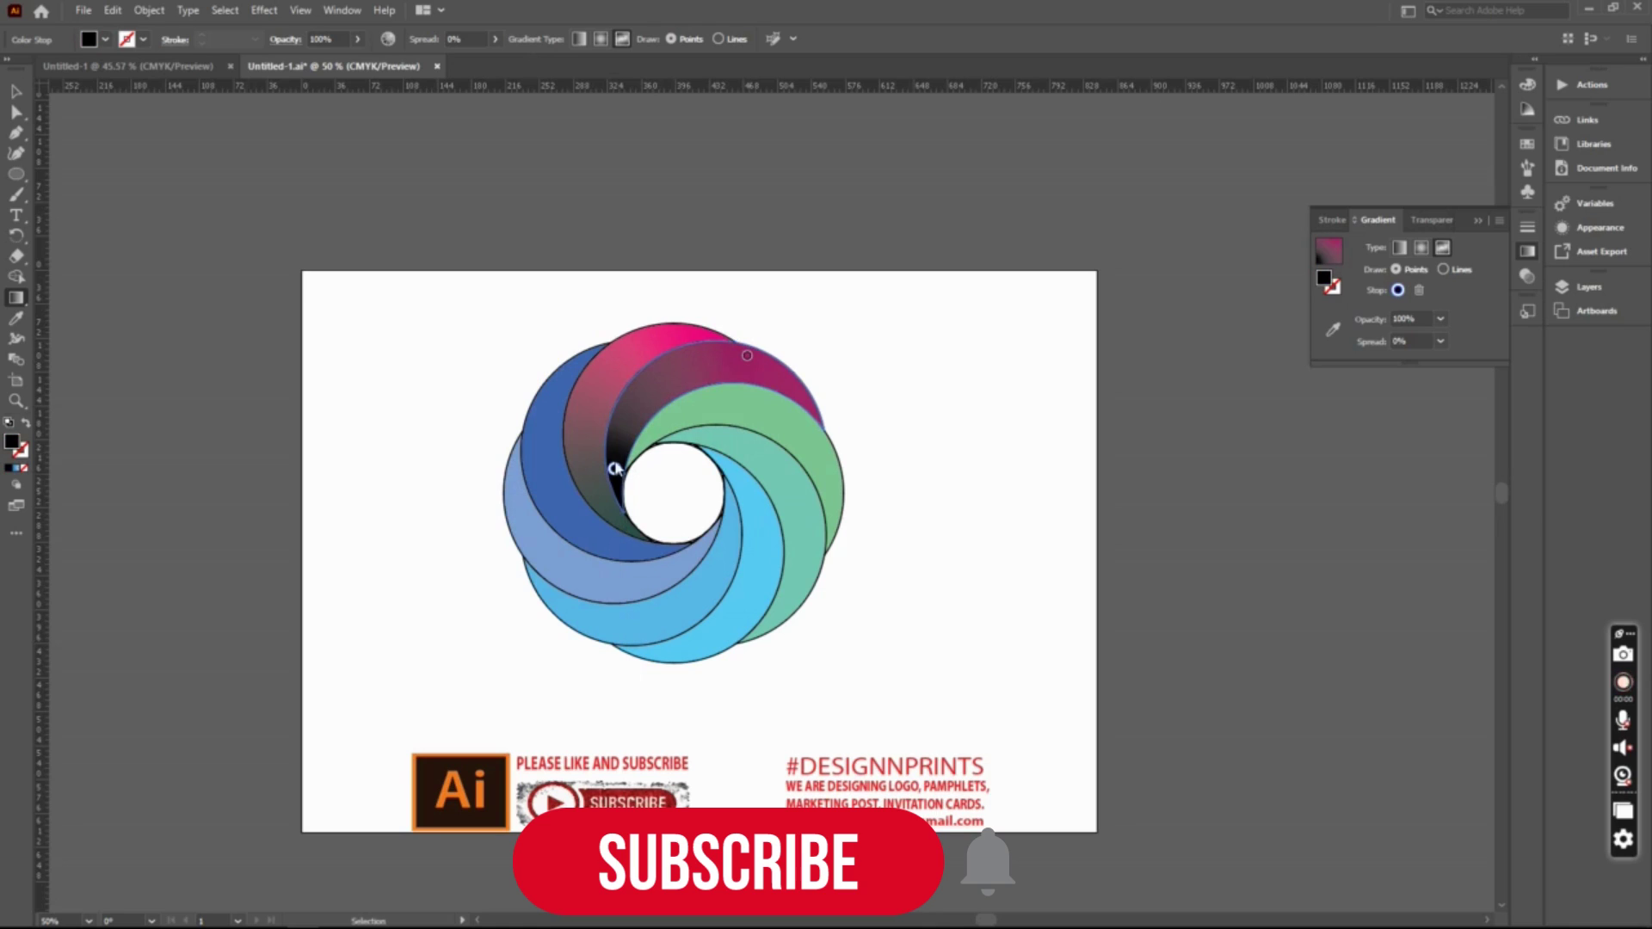
drag(747, 356, 730, 373)
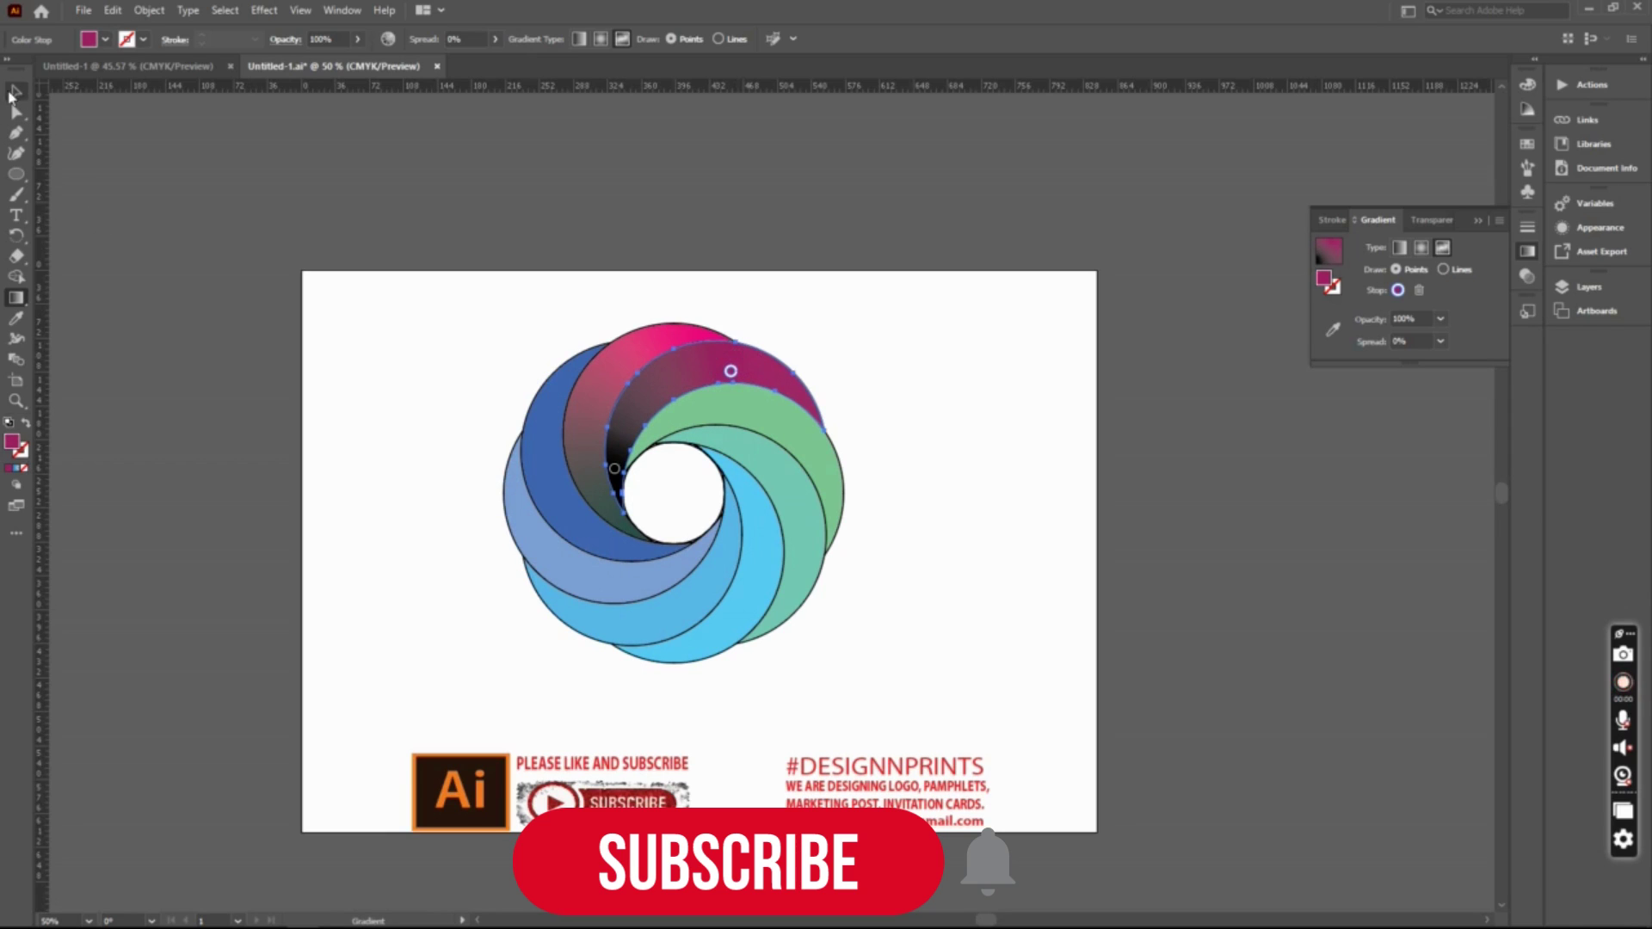
click(16, 92)
Apply a freeform gradient to the light green blade with a black stop near its inner end.
click(817, 437)
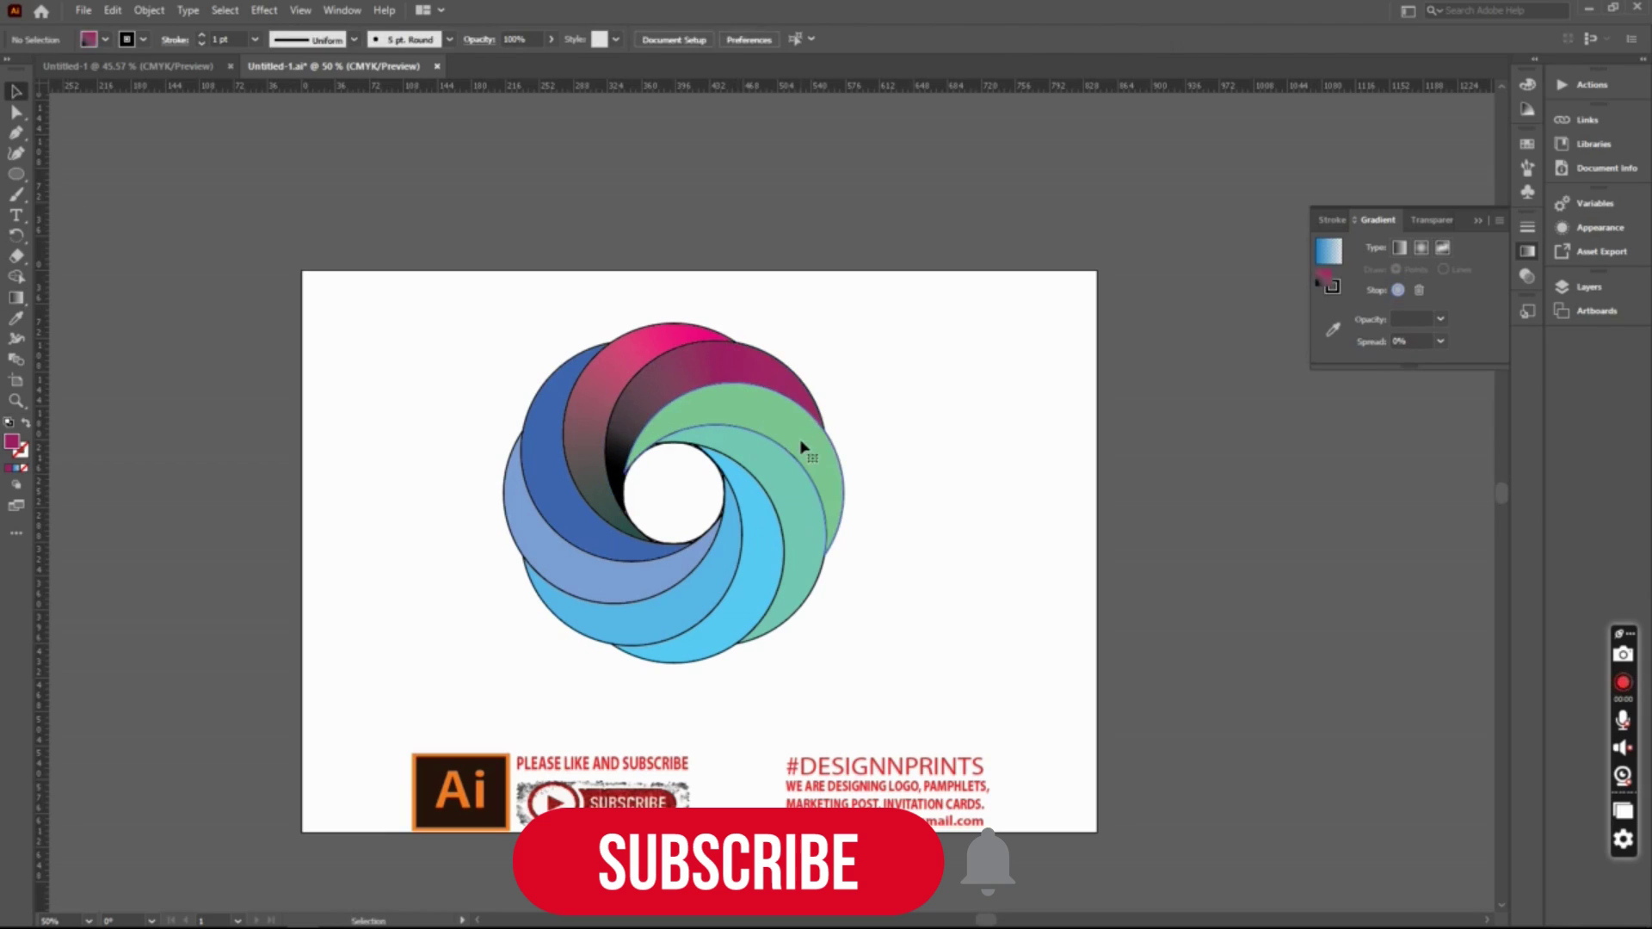
click(1443, 248)
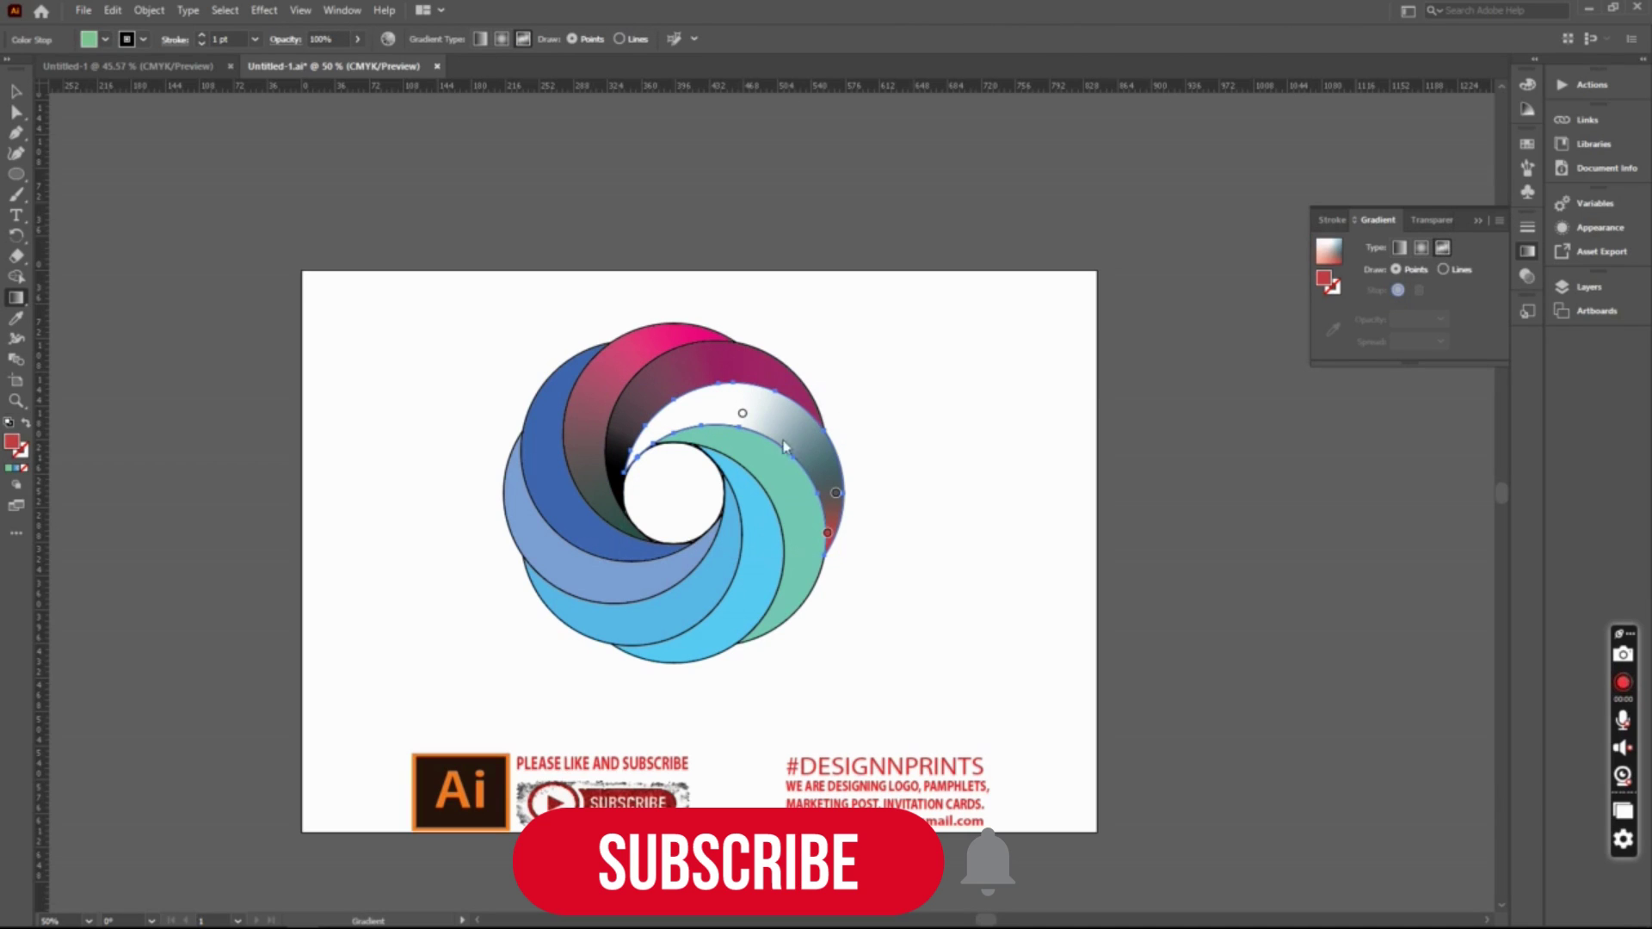
double_click(741, 414)
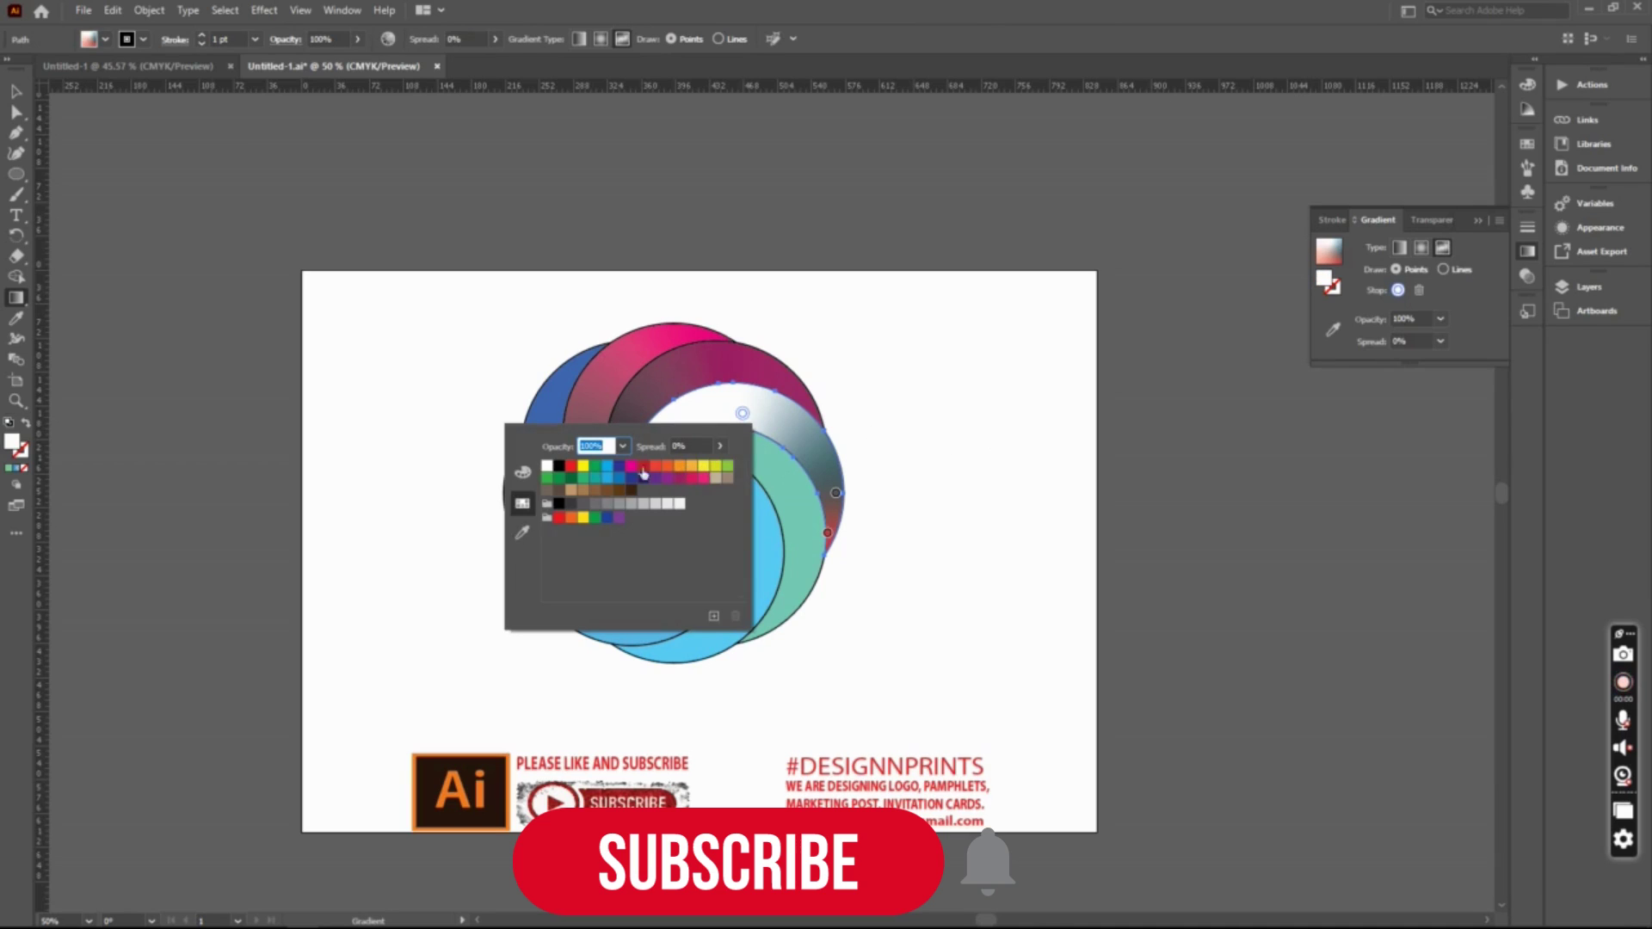
click(559, 467)
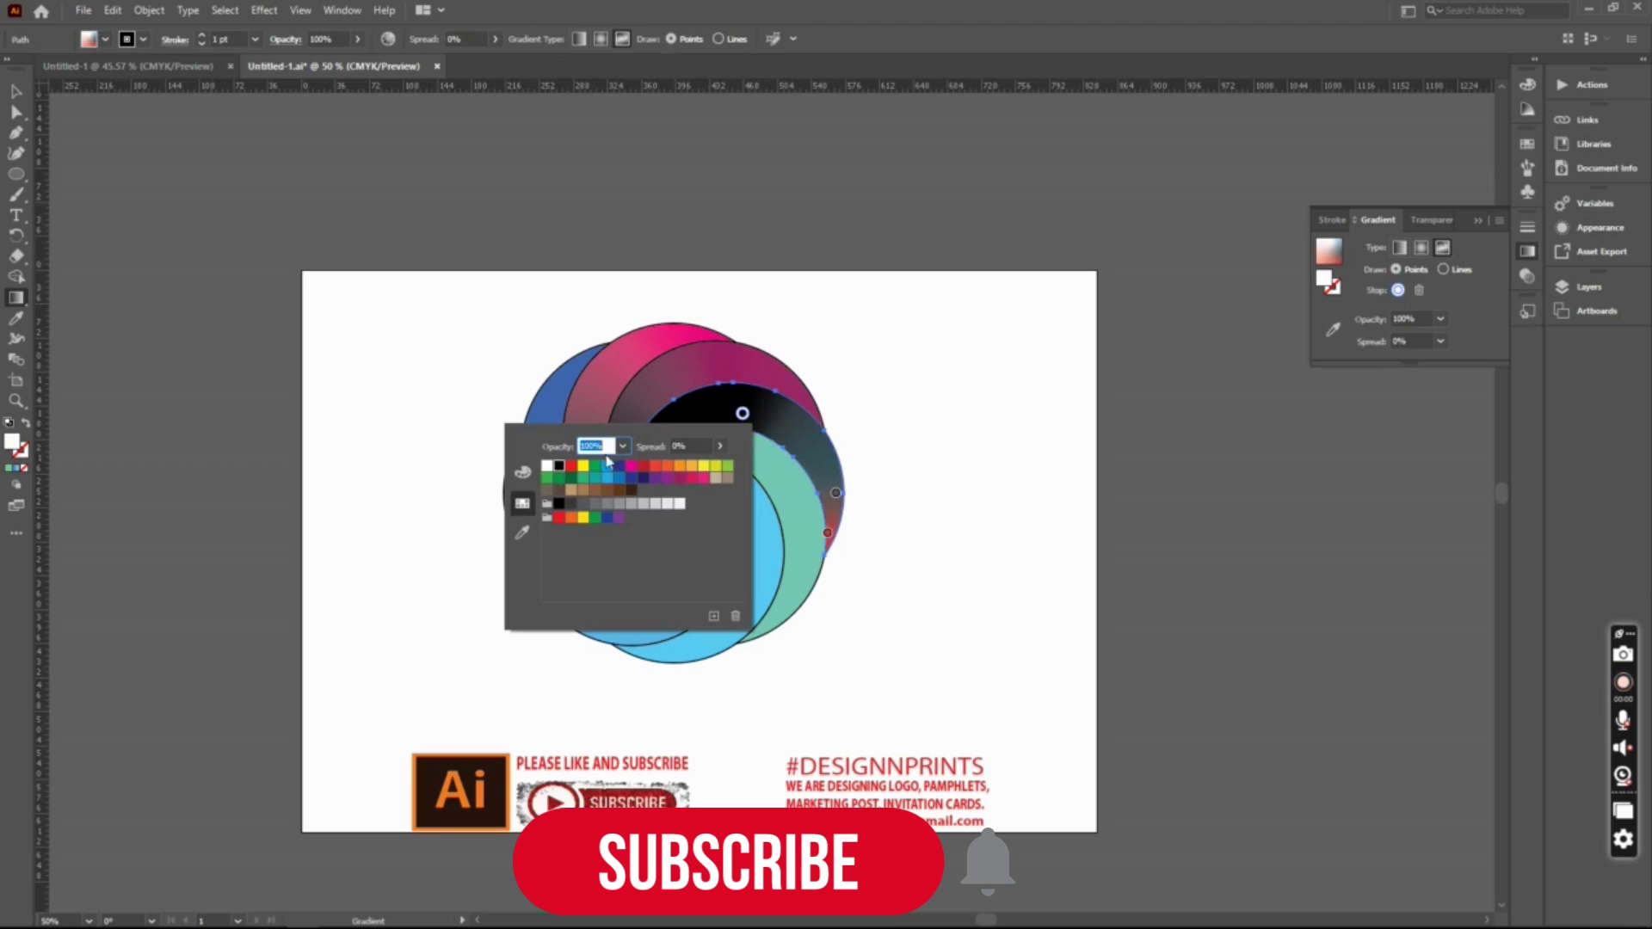
click(742, 414)
drag(742, 416, 659, 433)
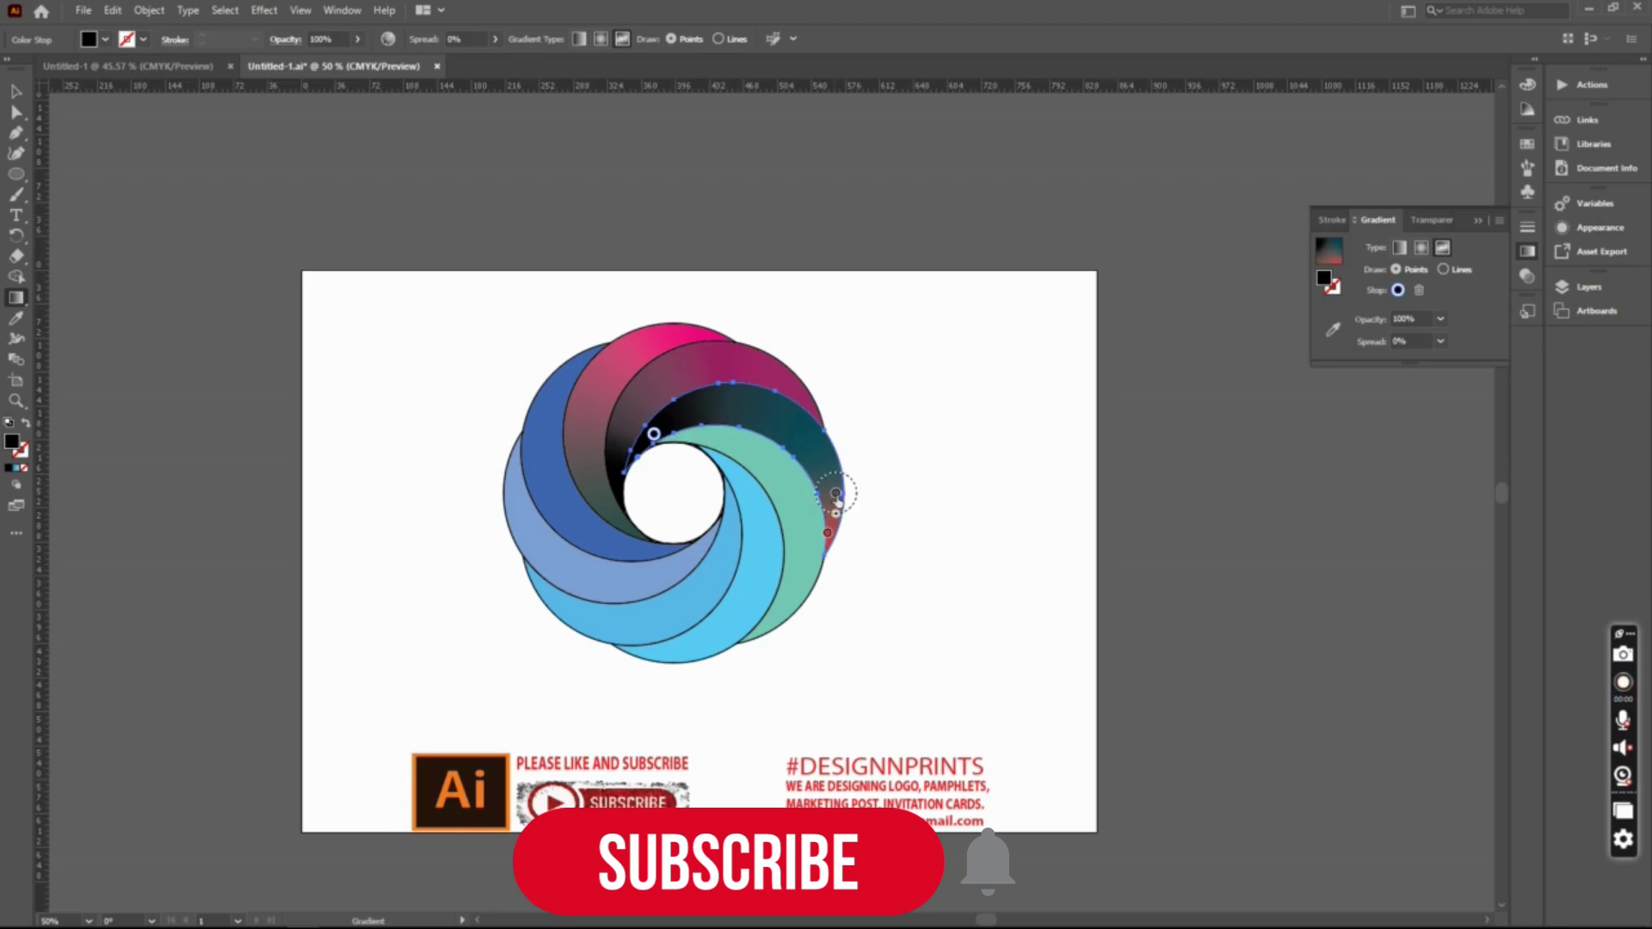
Remove an extra stop and place the red stop along the blade's outer right edge.
drag(836, 493, 760, 423)
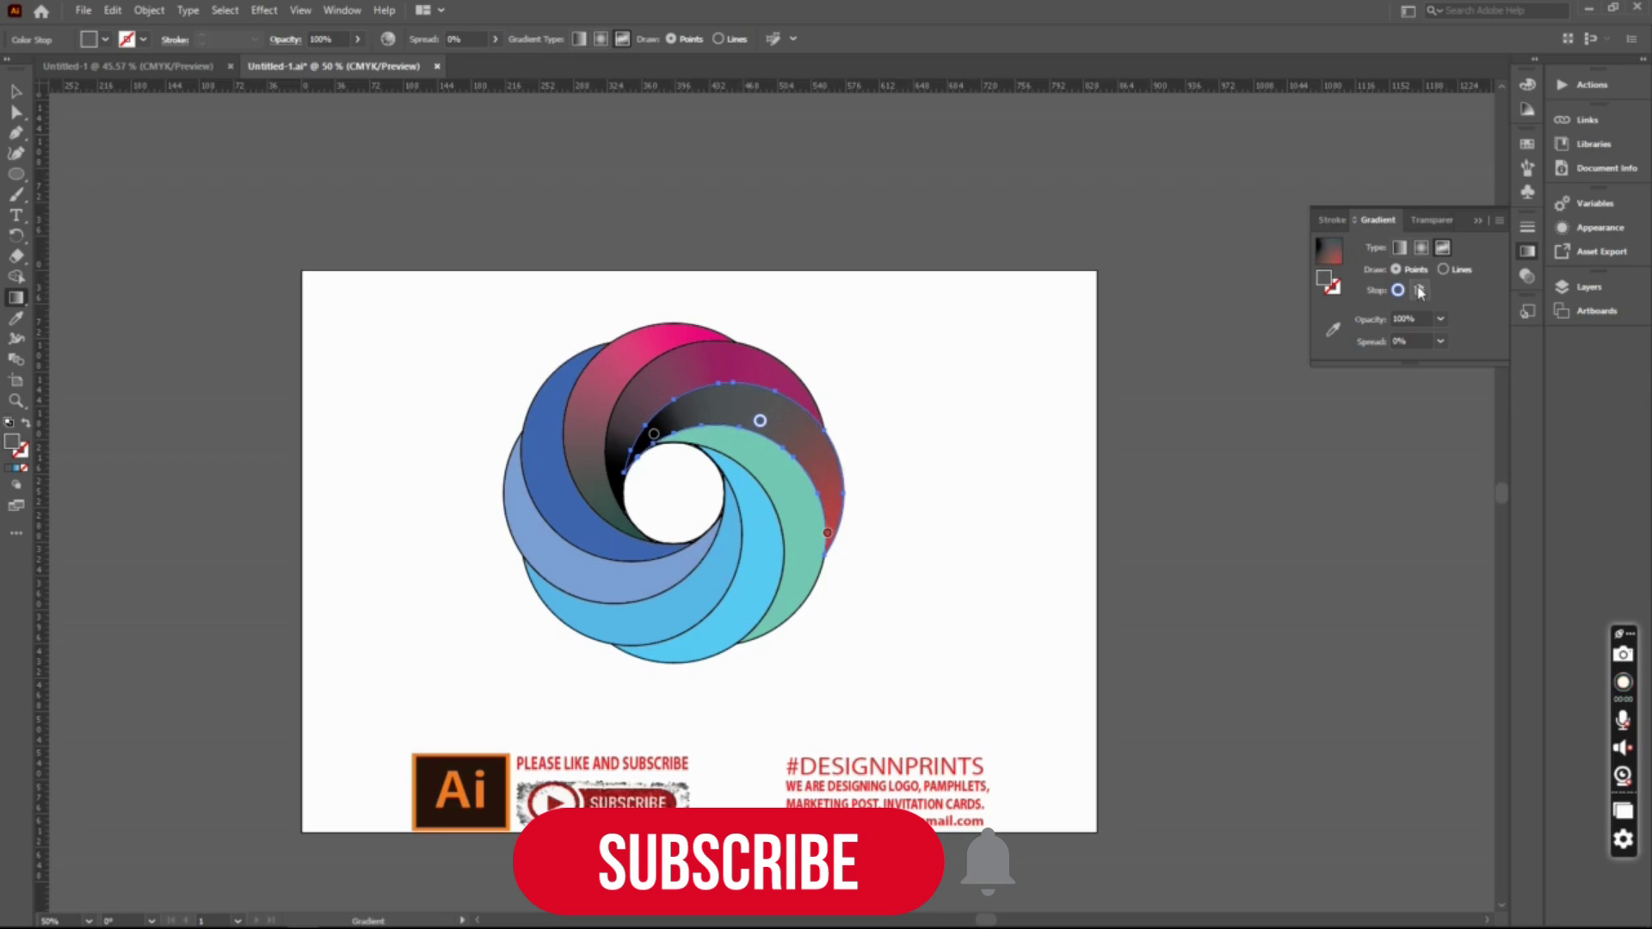
click(858, 440)
mouse_move(760, 421)
mouse_down()
mouse_move(835, 521)
mouse_move(808, 441)
mouse_up()
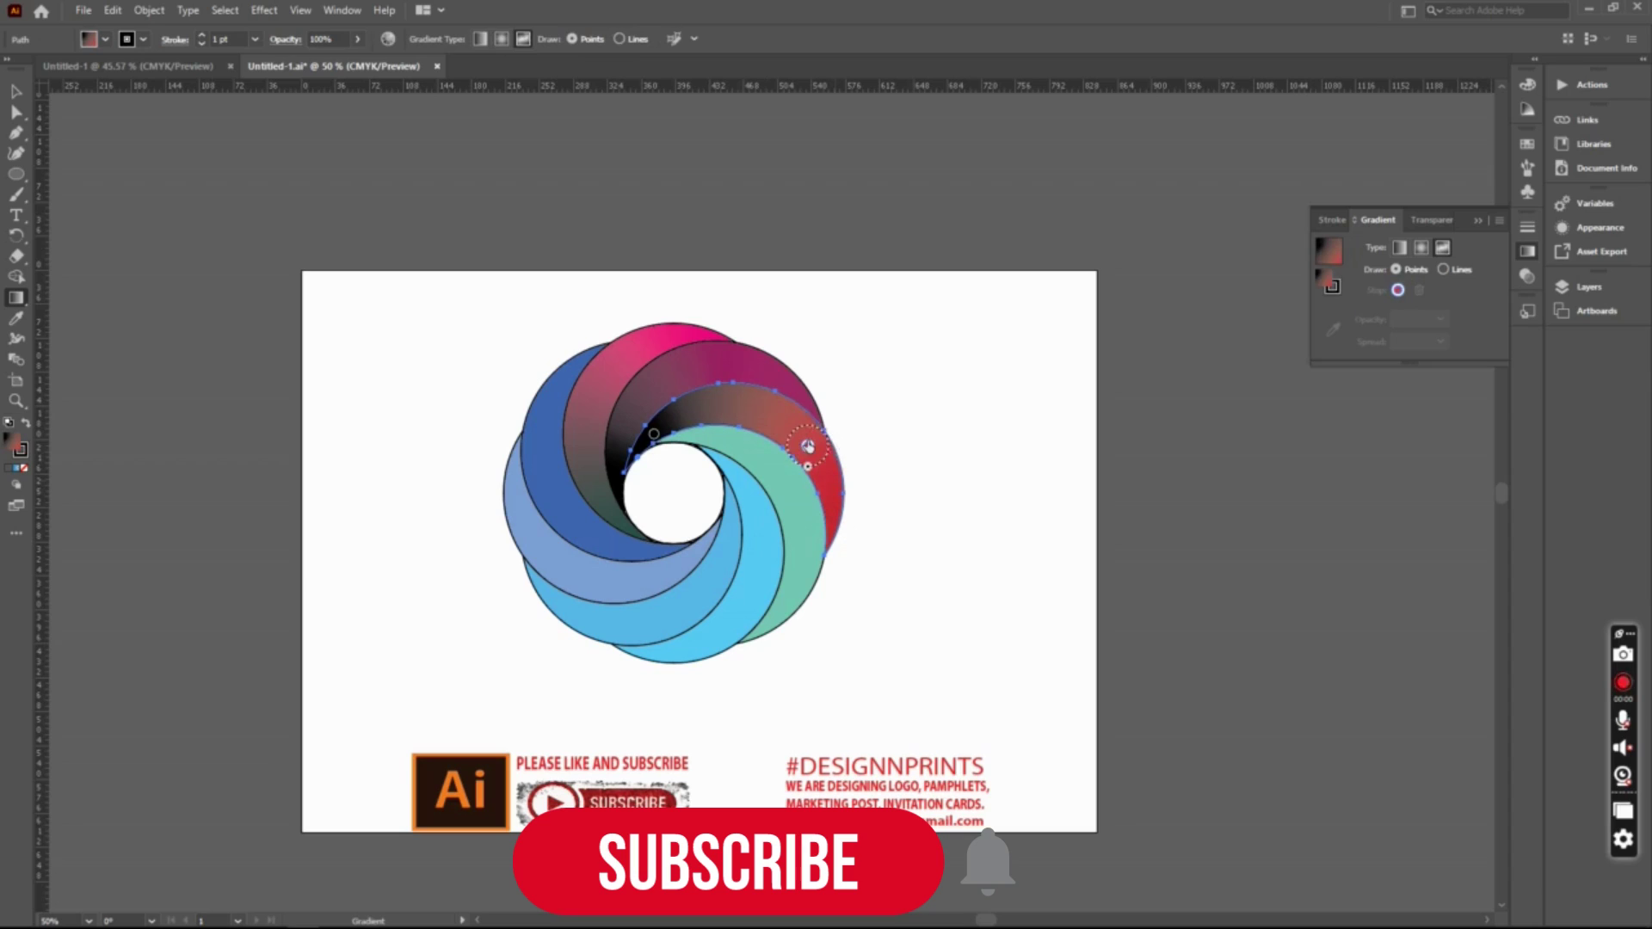
click(808, 441)
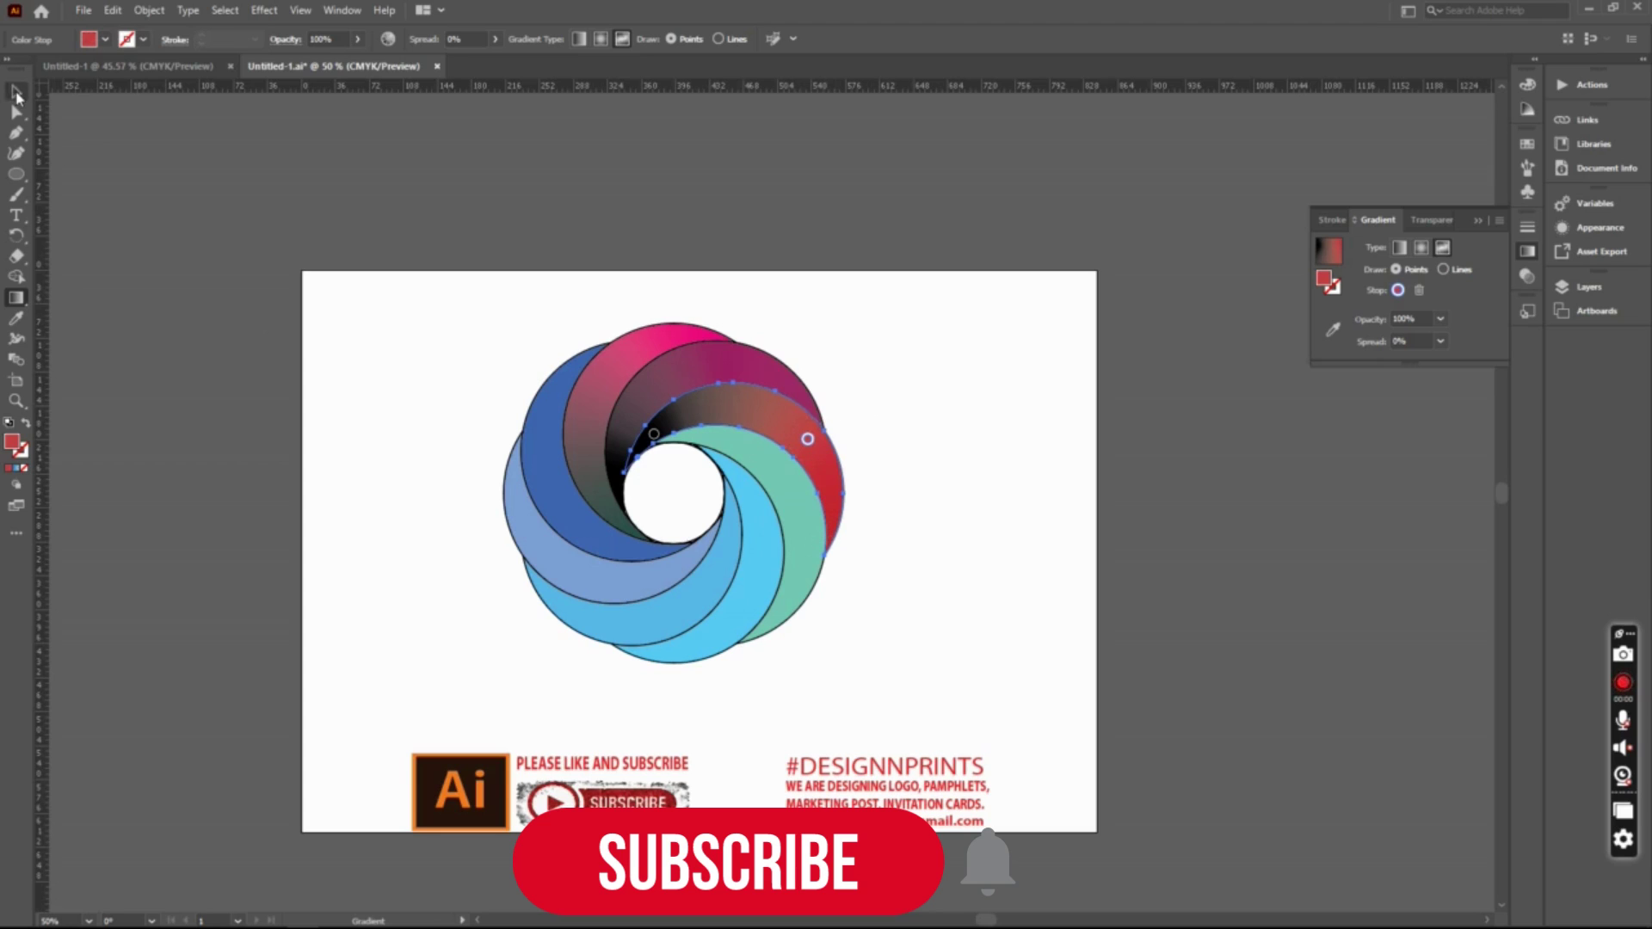
click(15, 96)
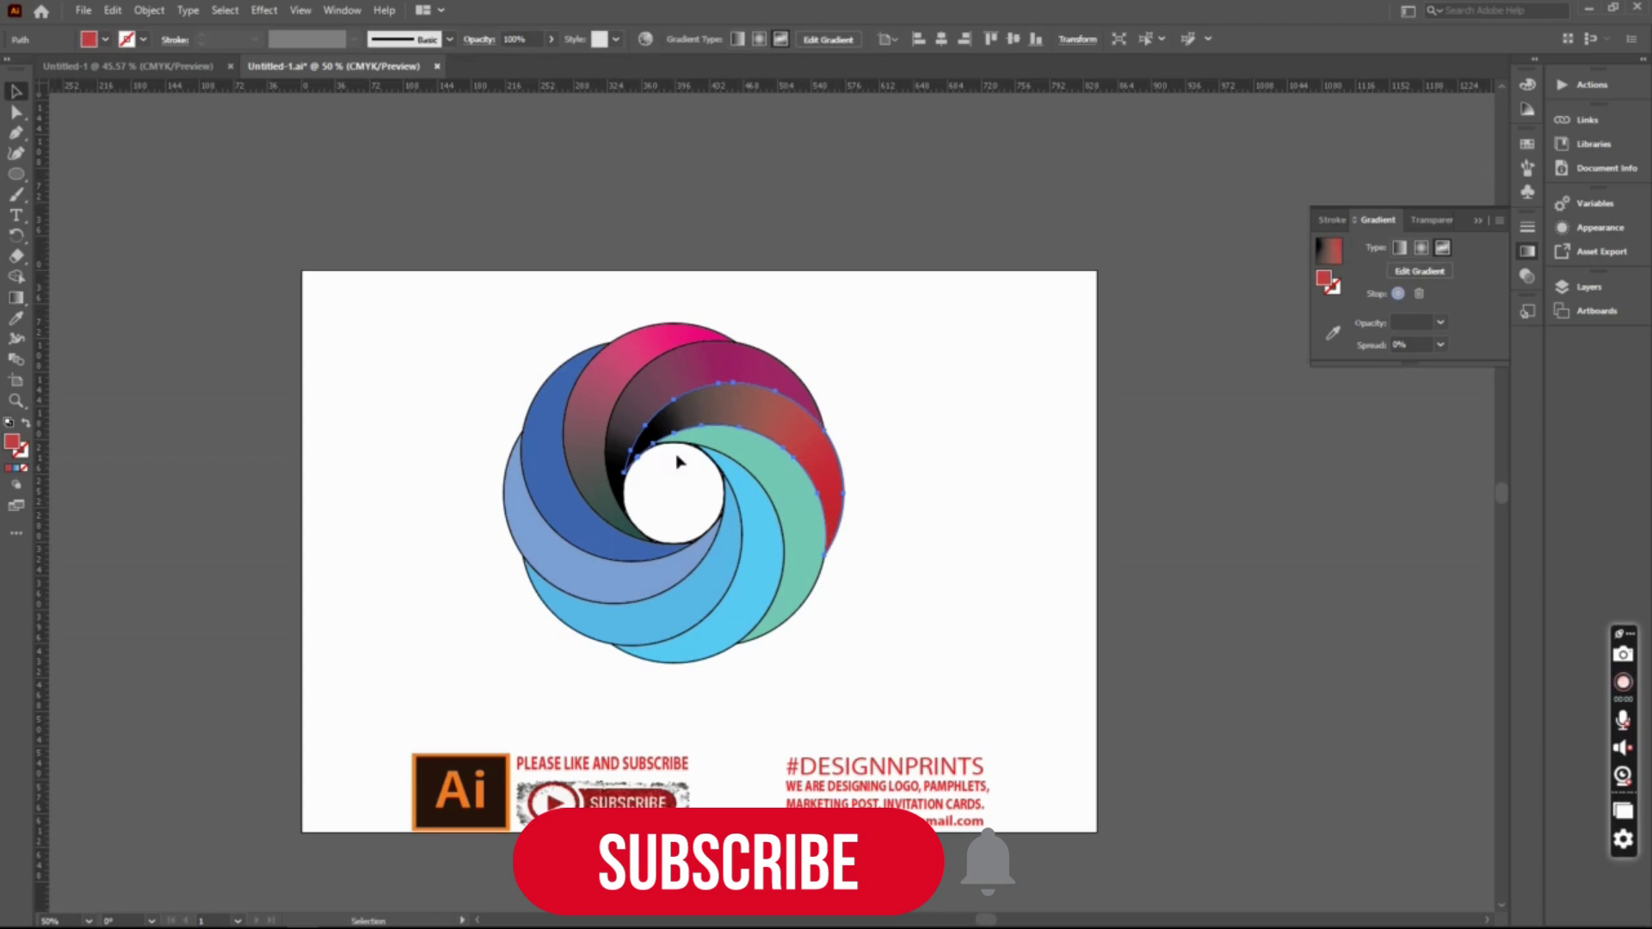
Apply a freeform gradient to the teal blade with a purple outer stop.
click(818, 579)
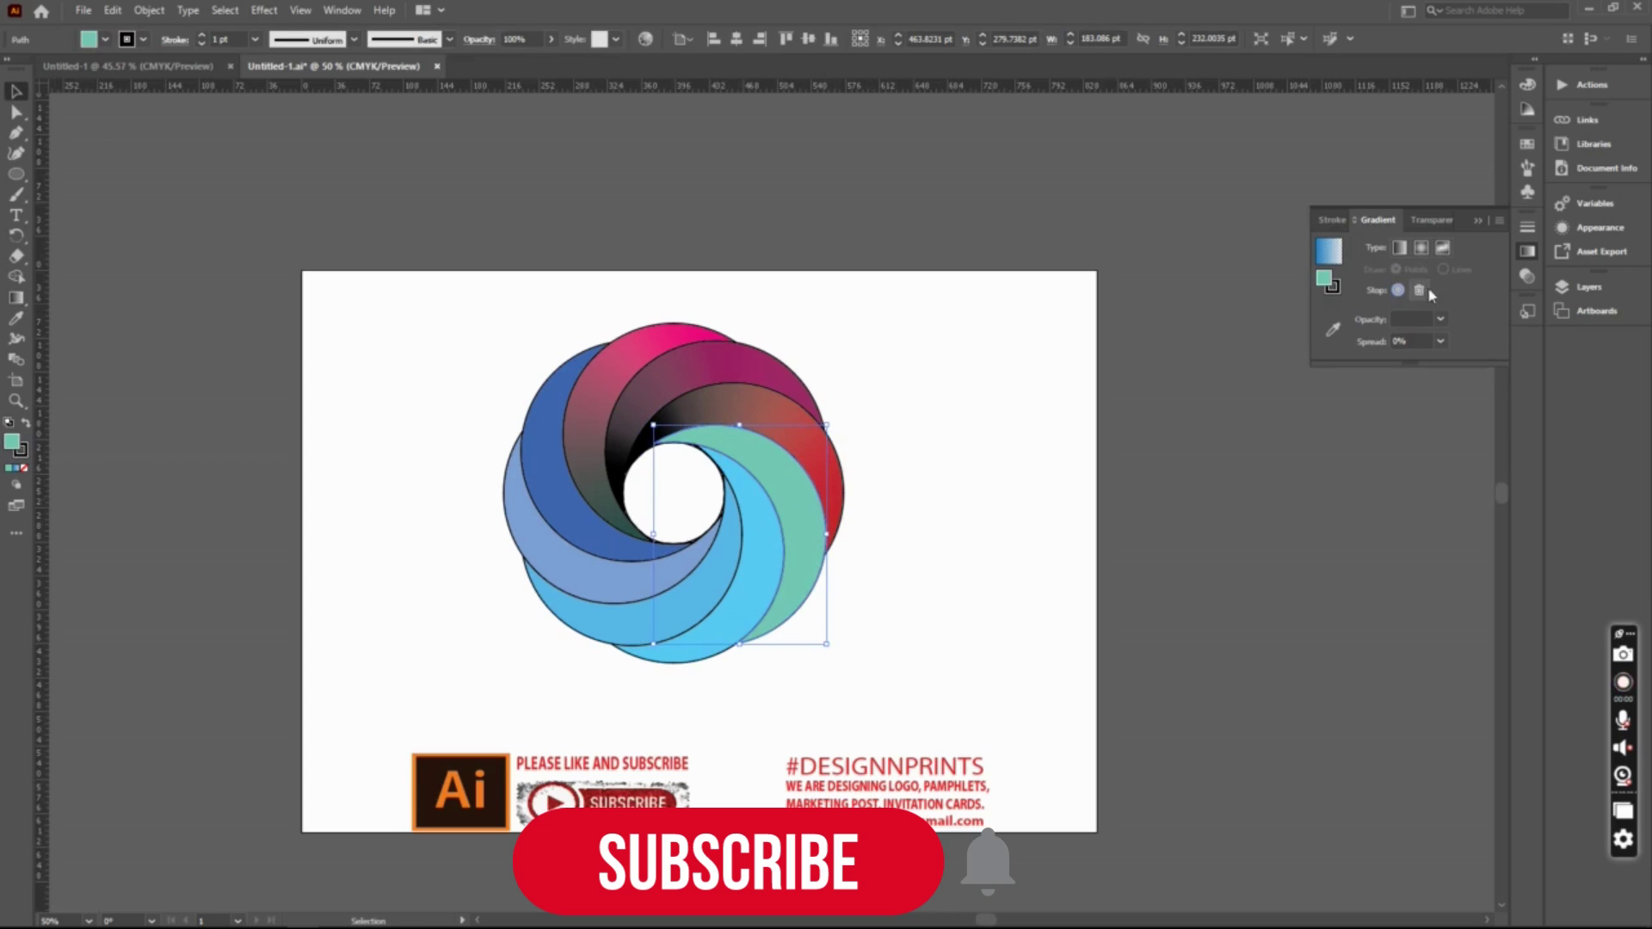
click(1443, 249)
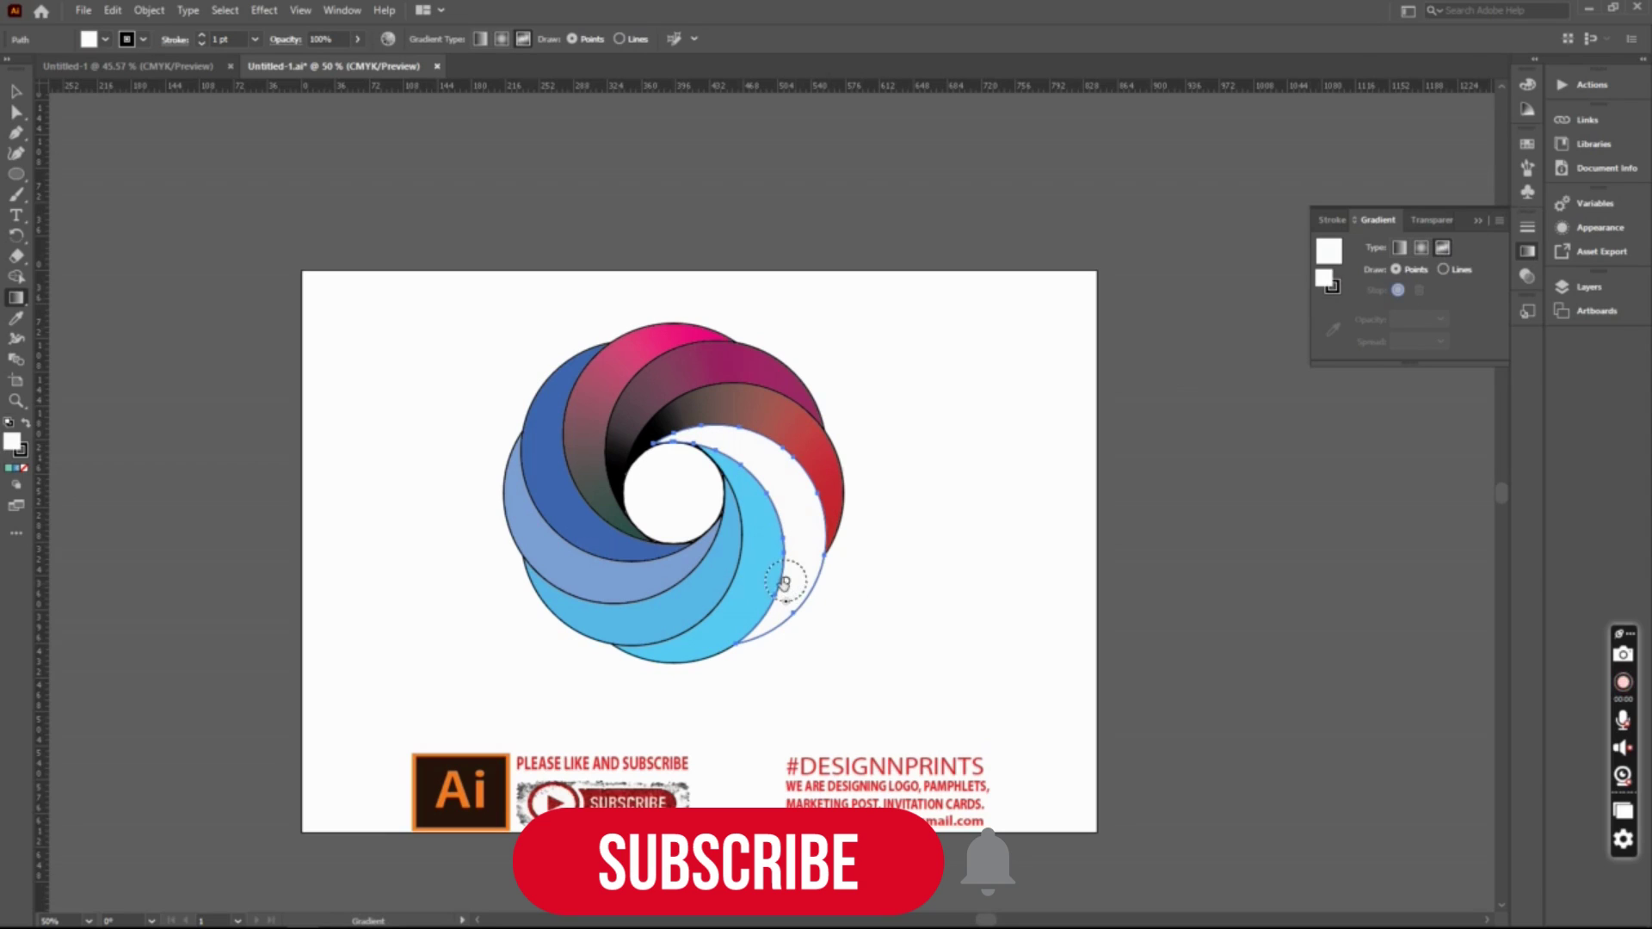
click(794, 587)
double_click(794, 587)
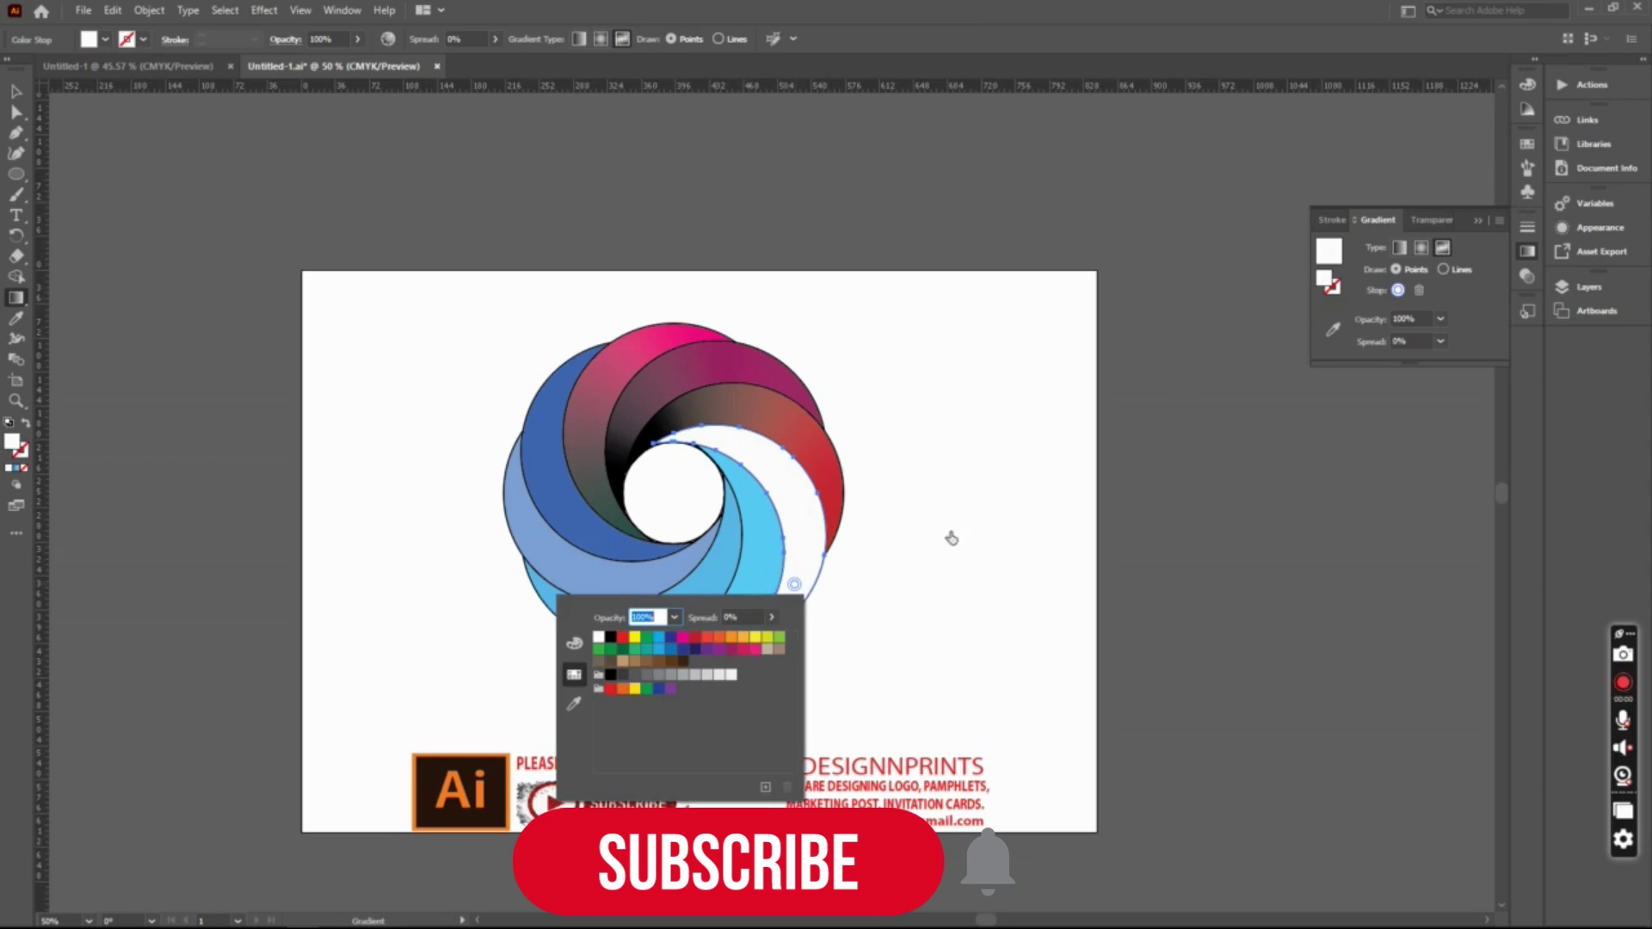
click(705, 655)
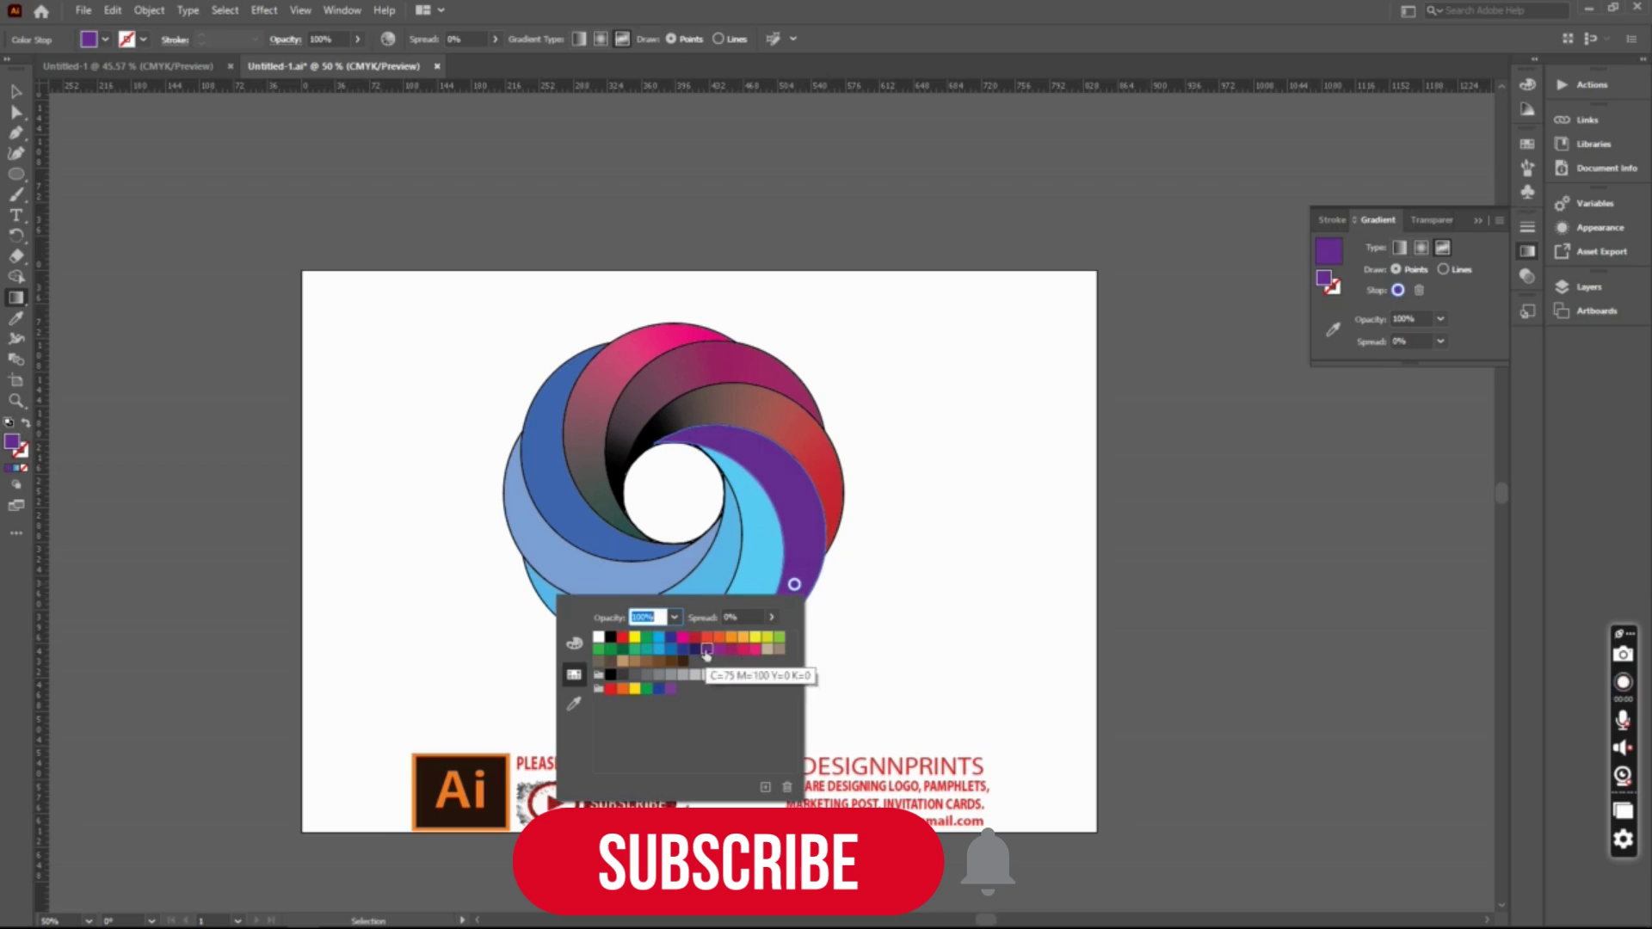
Set the top stop near the centre to black.
double_click(698, 441)
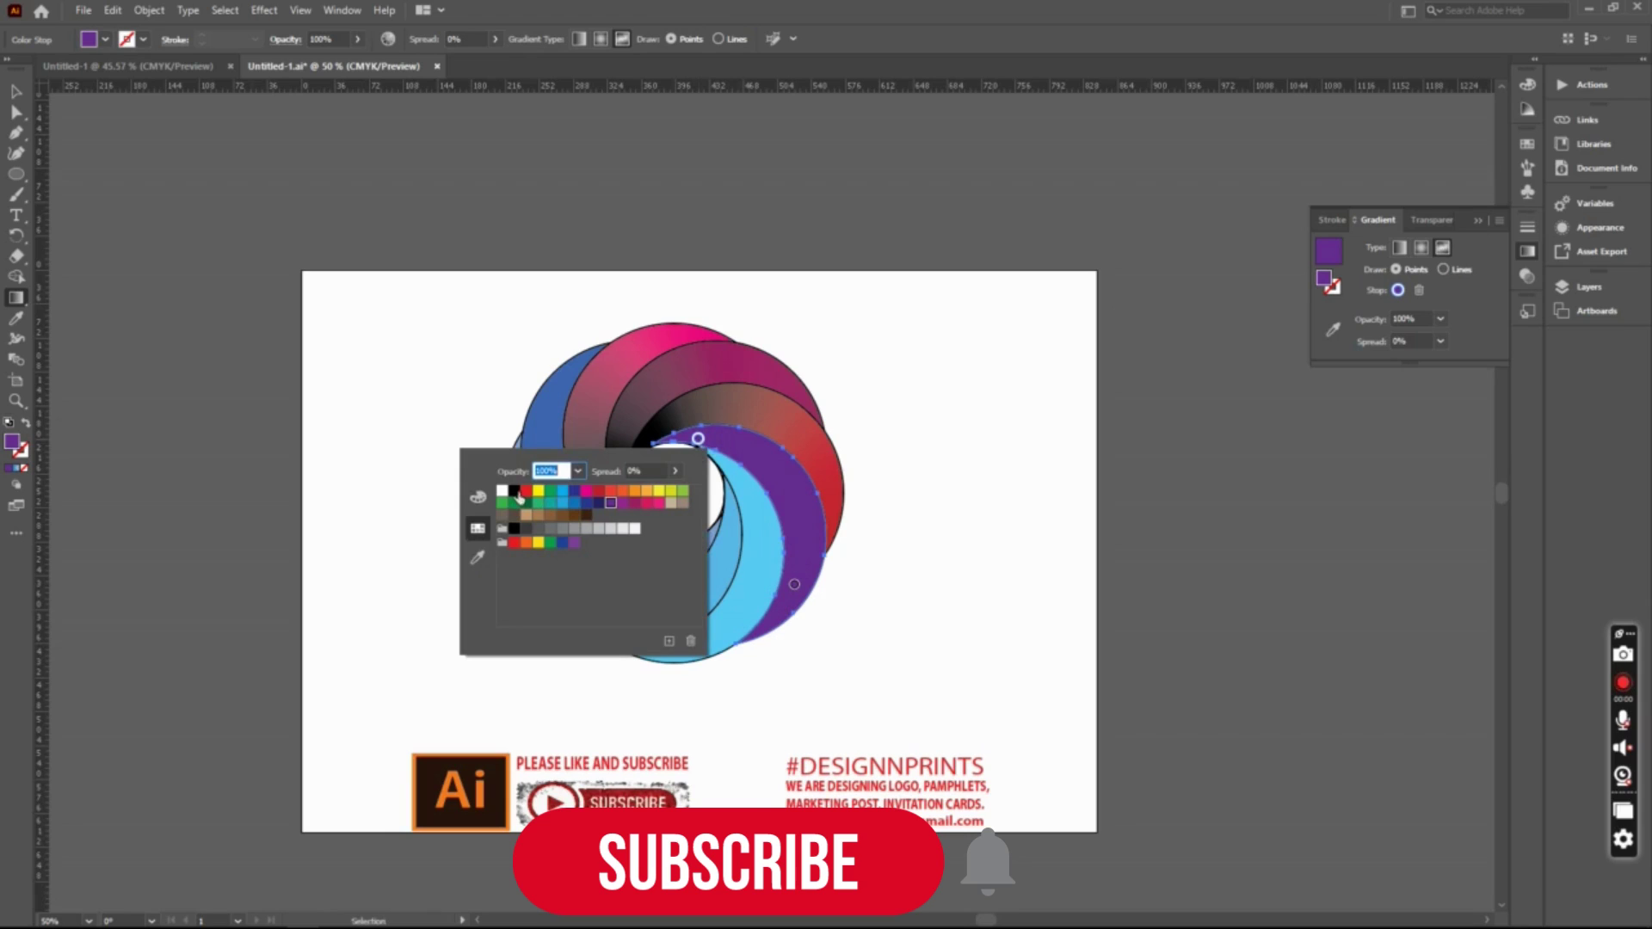
click(517, 494)
click(844, 323)
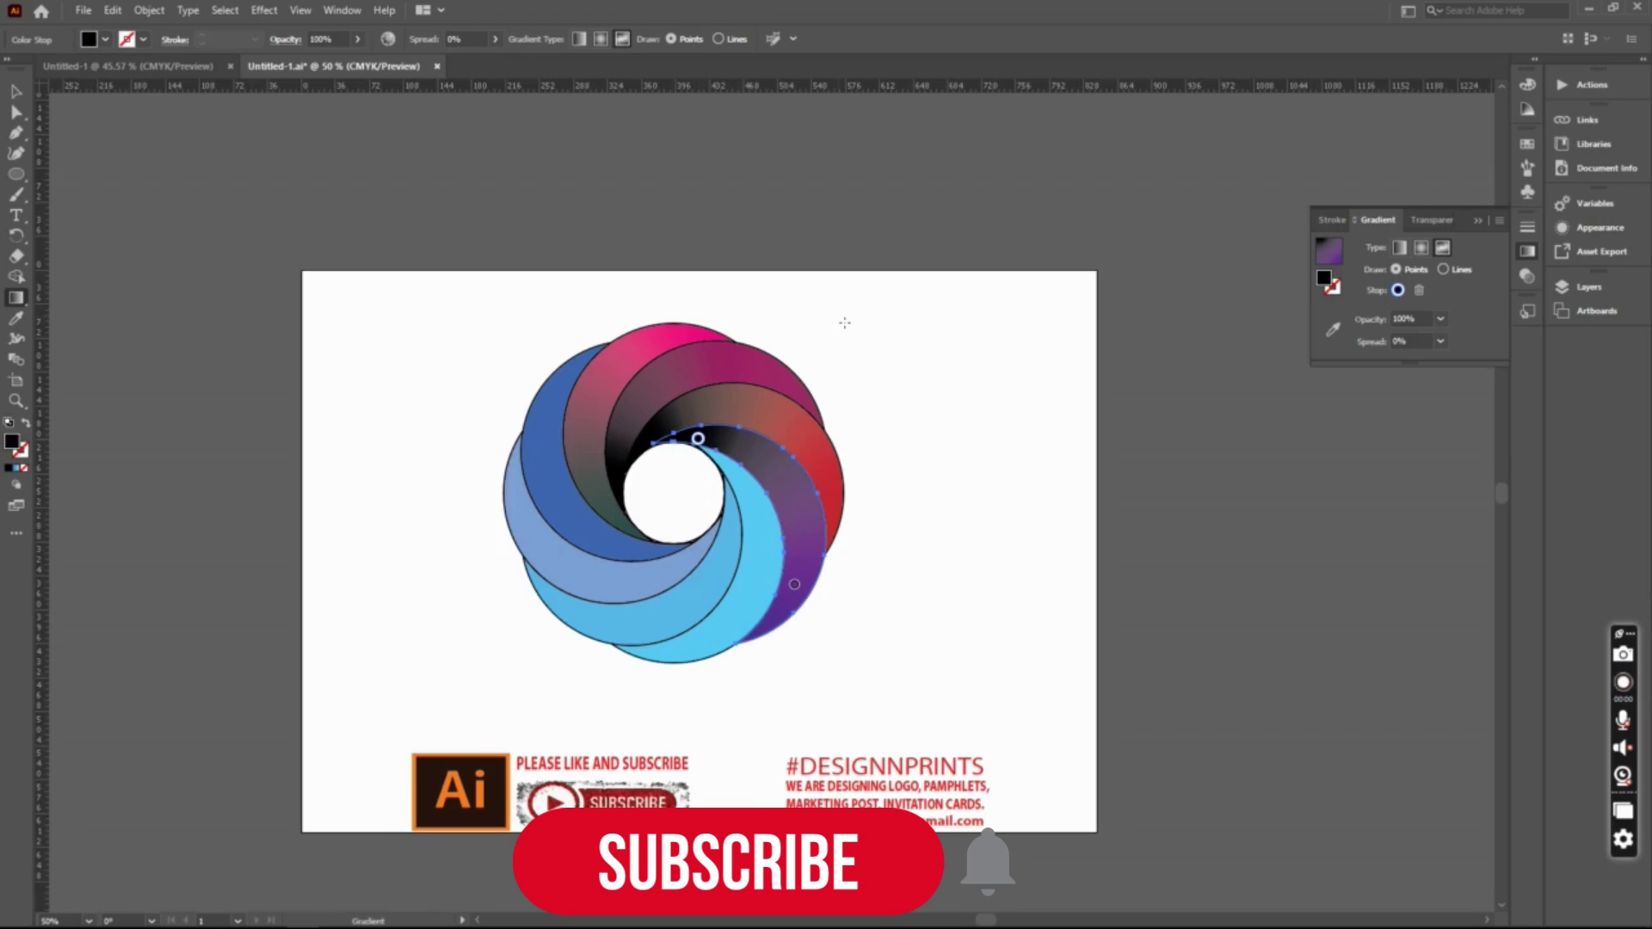
click(15, 90)
click(754, 558)
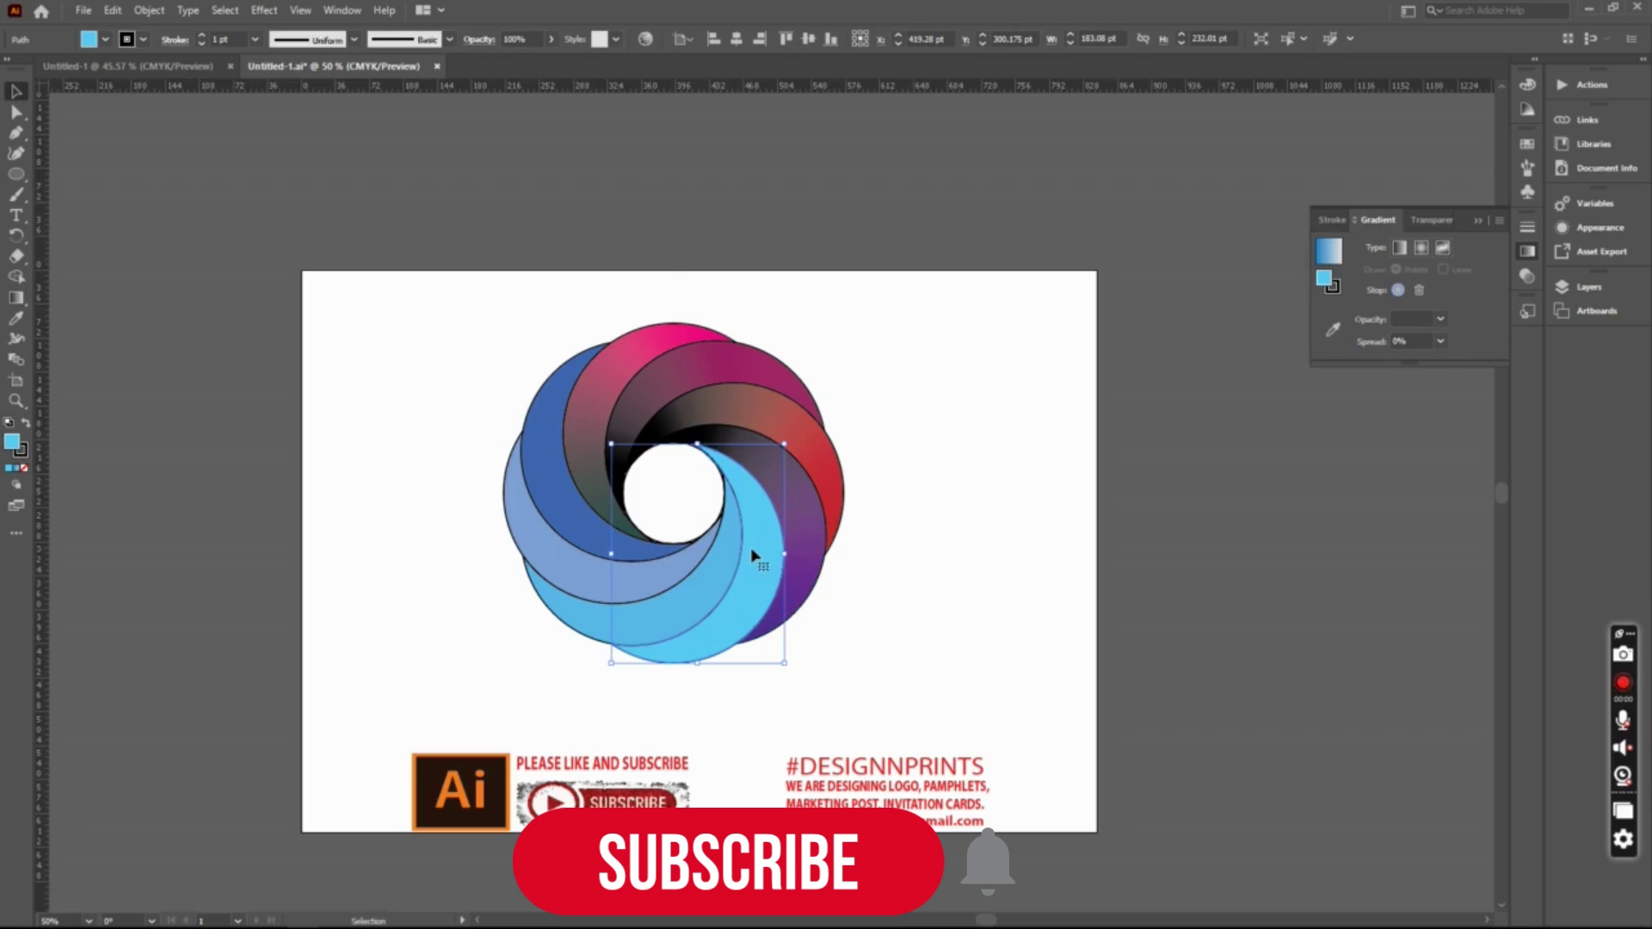
Apply a freeform gradient to the light blue blade with a black stop at its inner tip.
click(1444, 252)
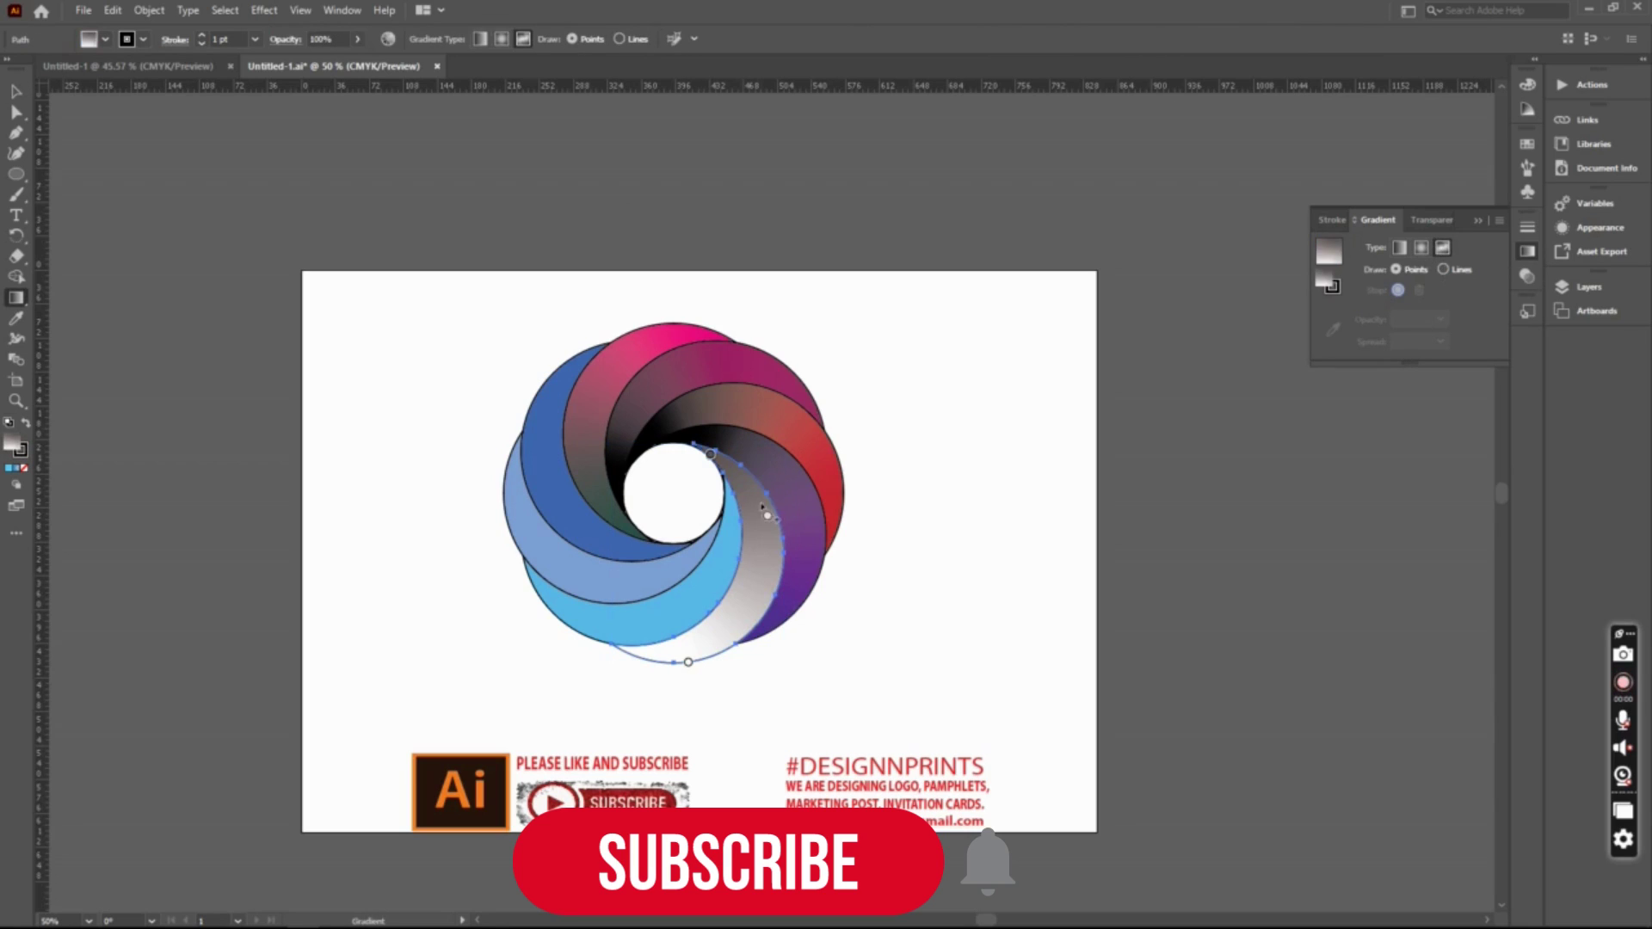
click(707, 457)
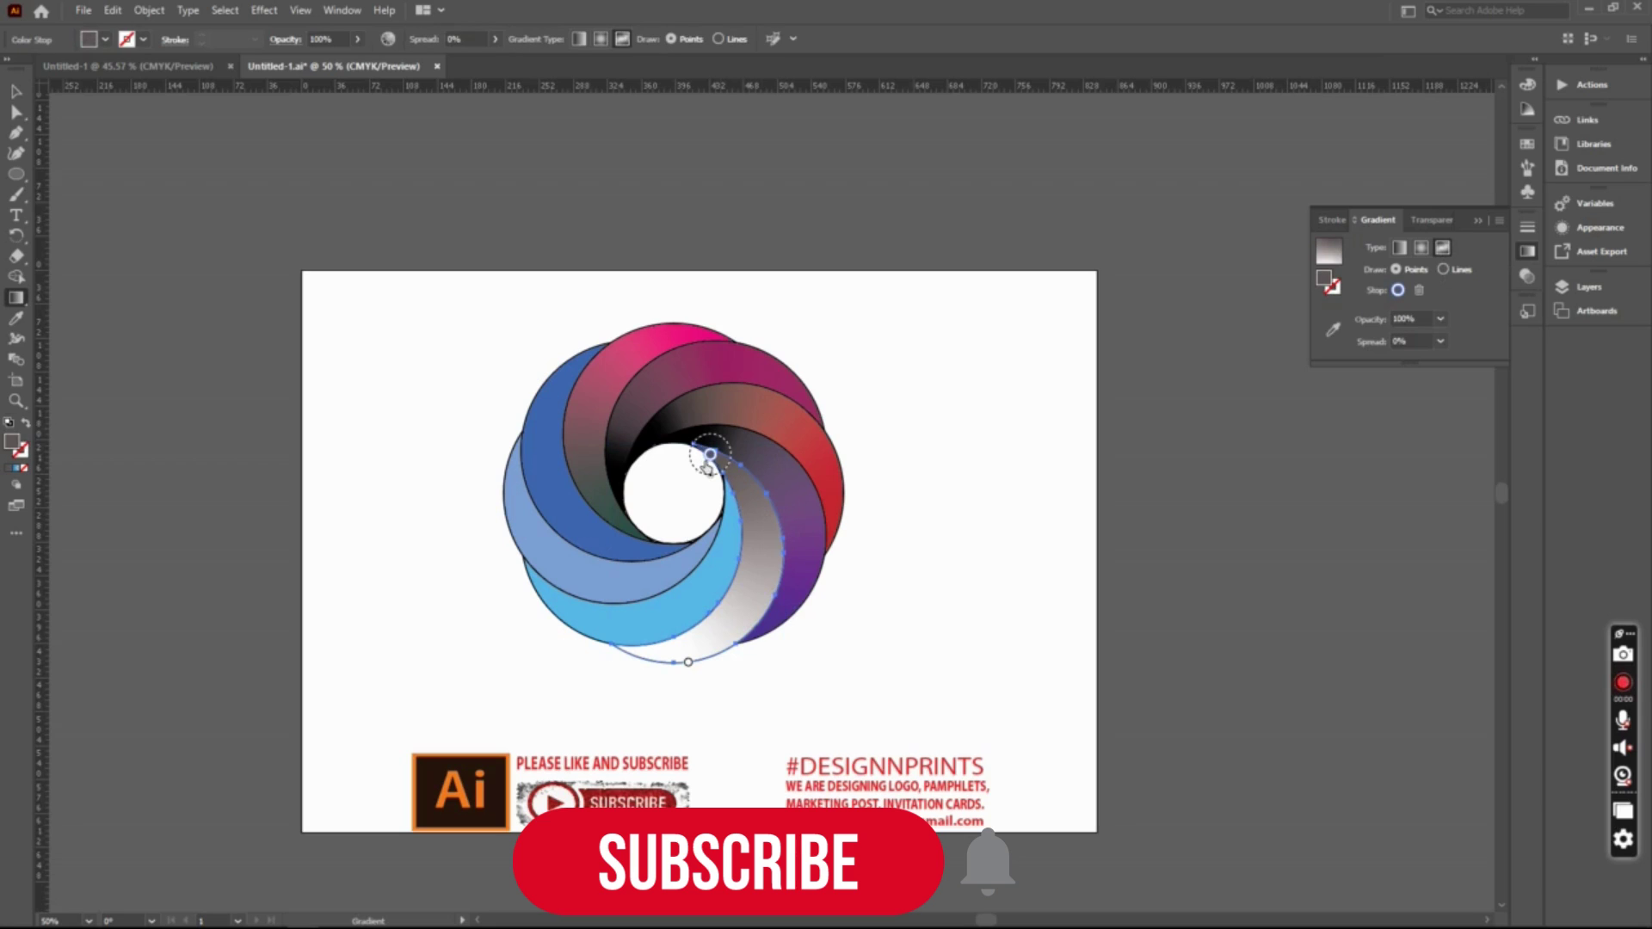
double_click(707, 463)
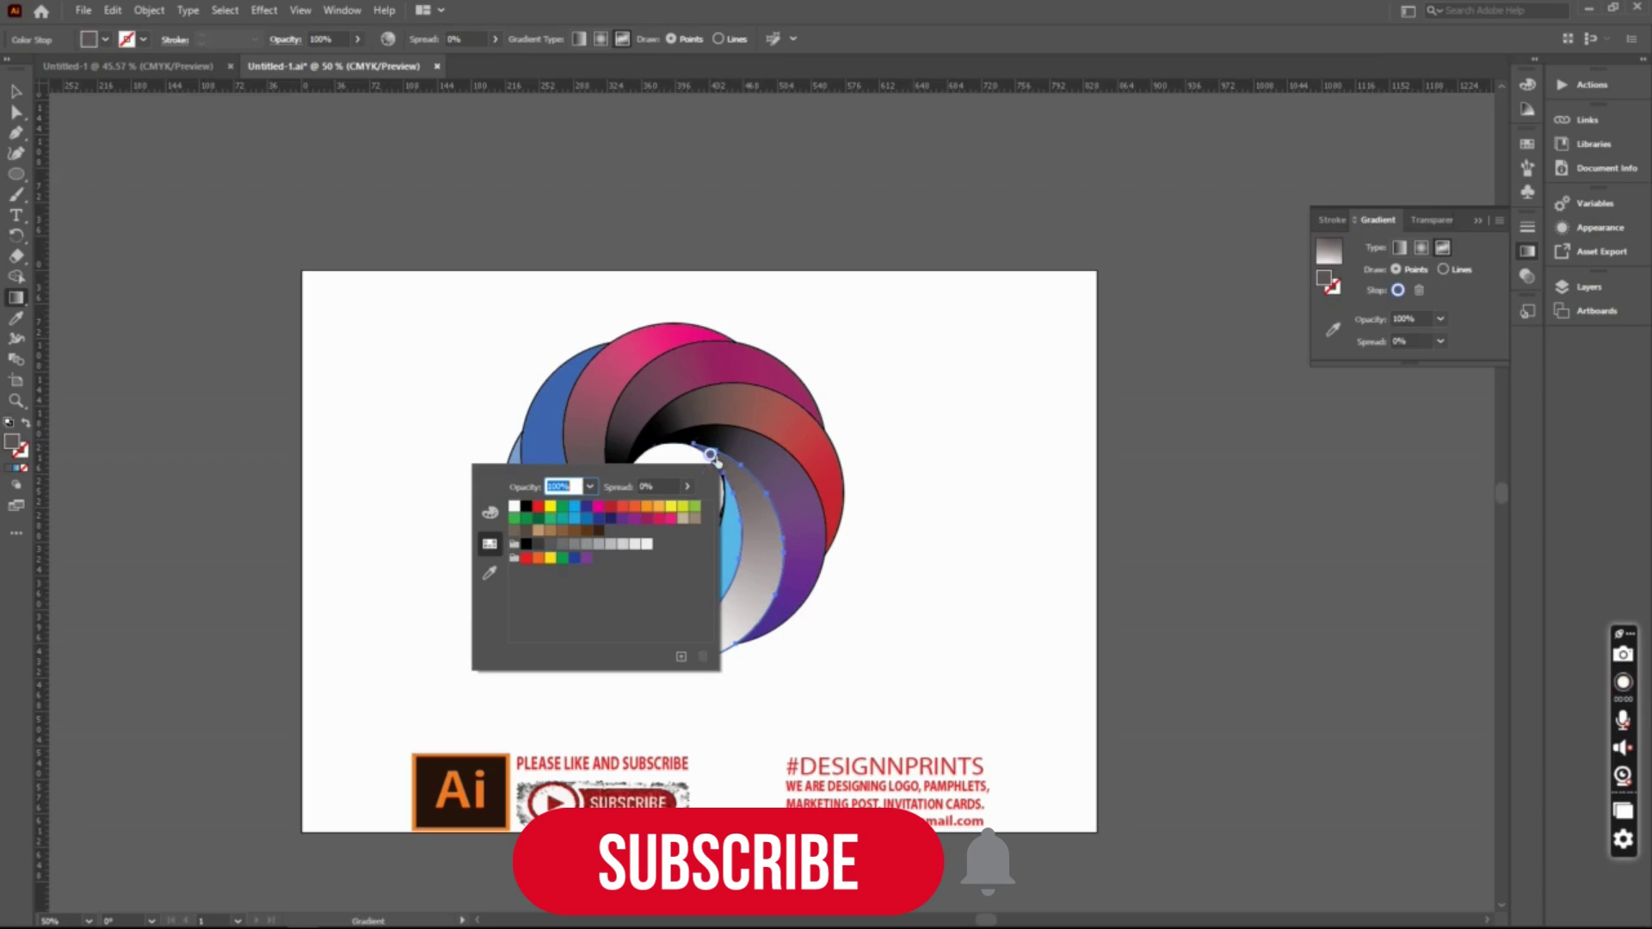
click(526, 508)
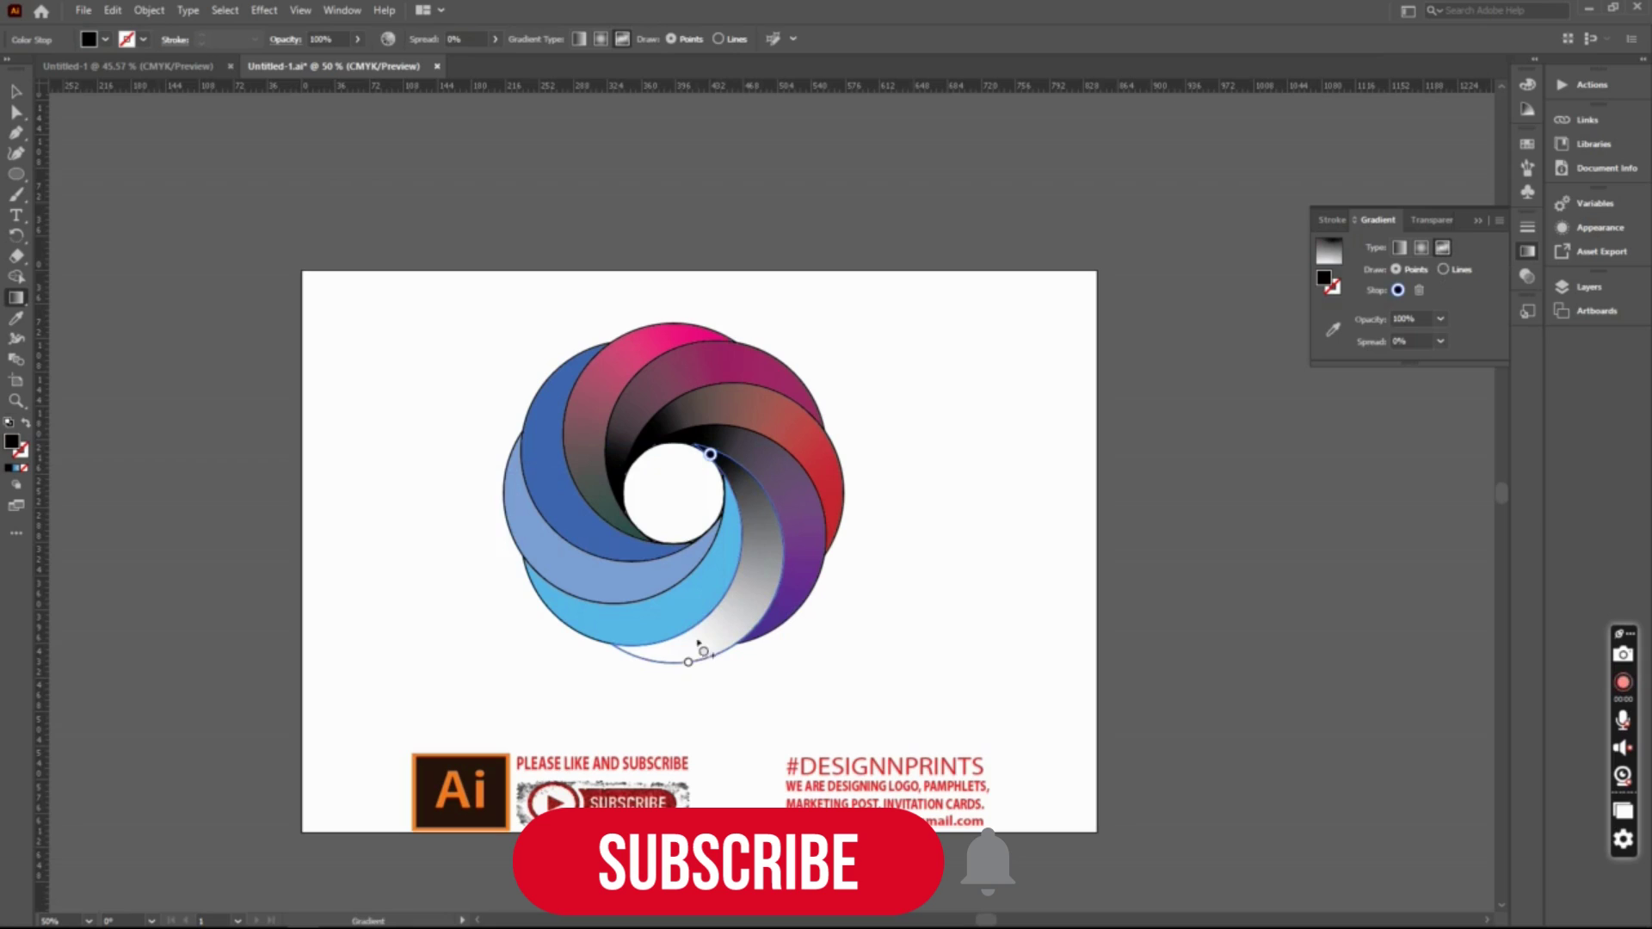
Add a dark blue stop at the blade's lower outer edge.
click(686, 651)
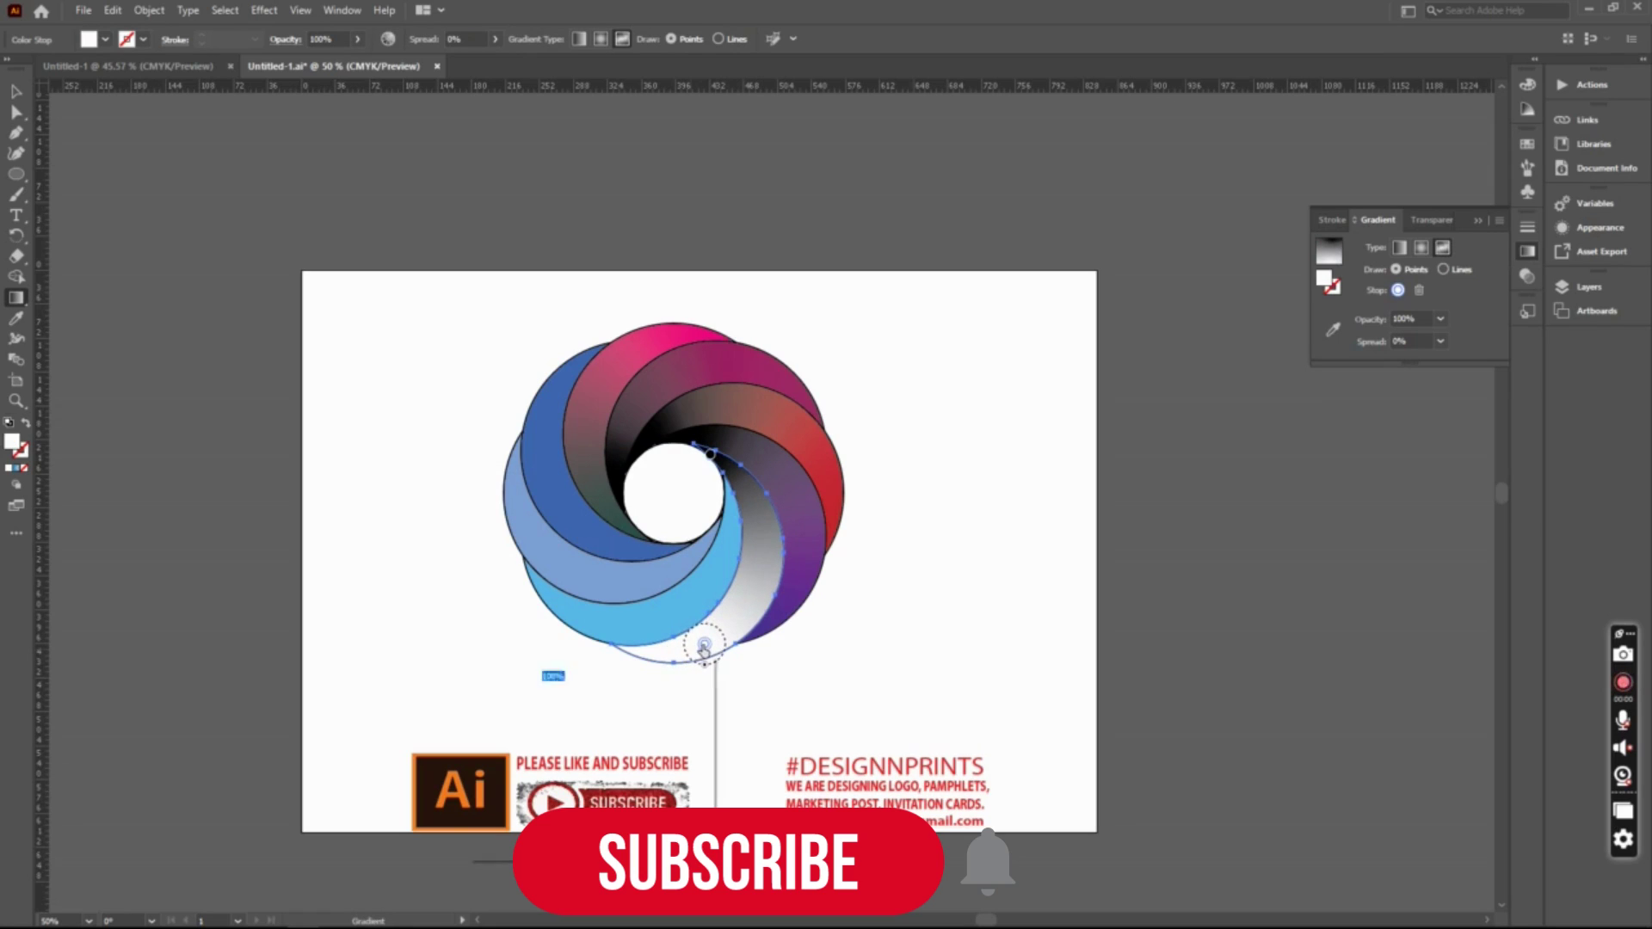
double_click(704, 643)
click(596, 709)
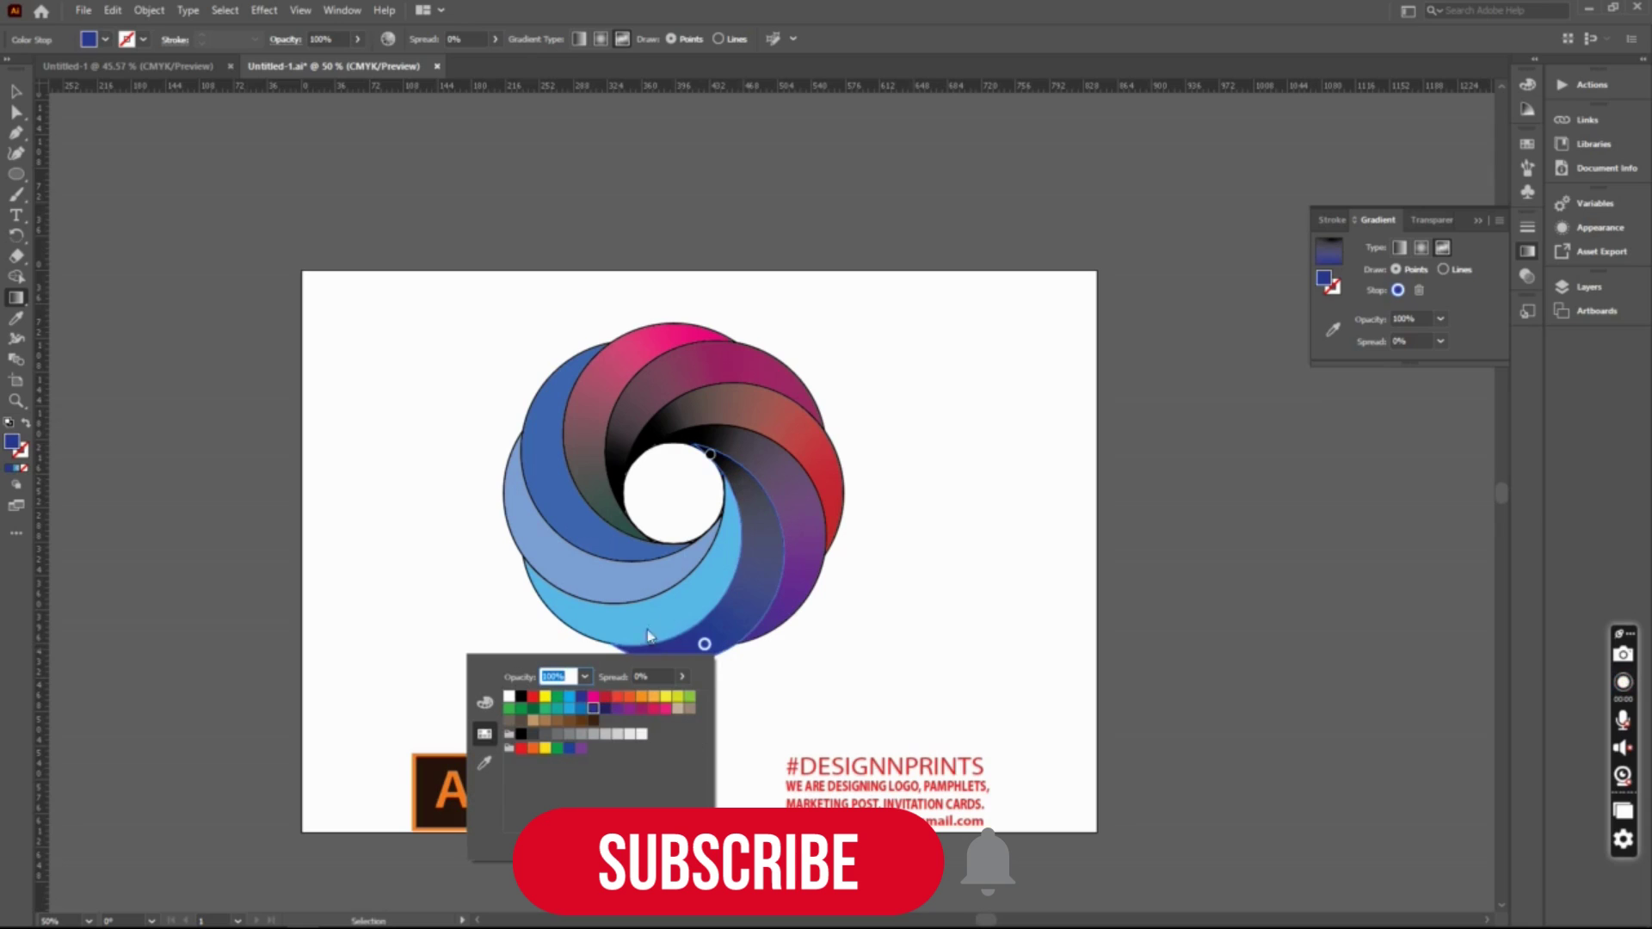
click(711, 462)
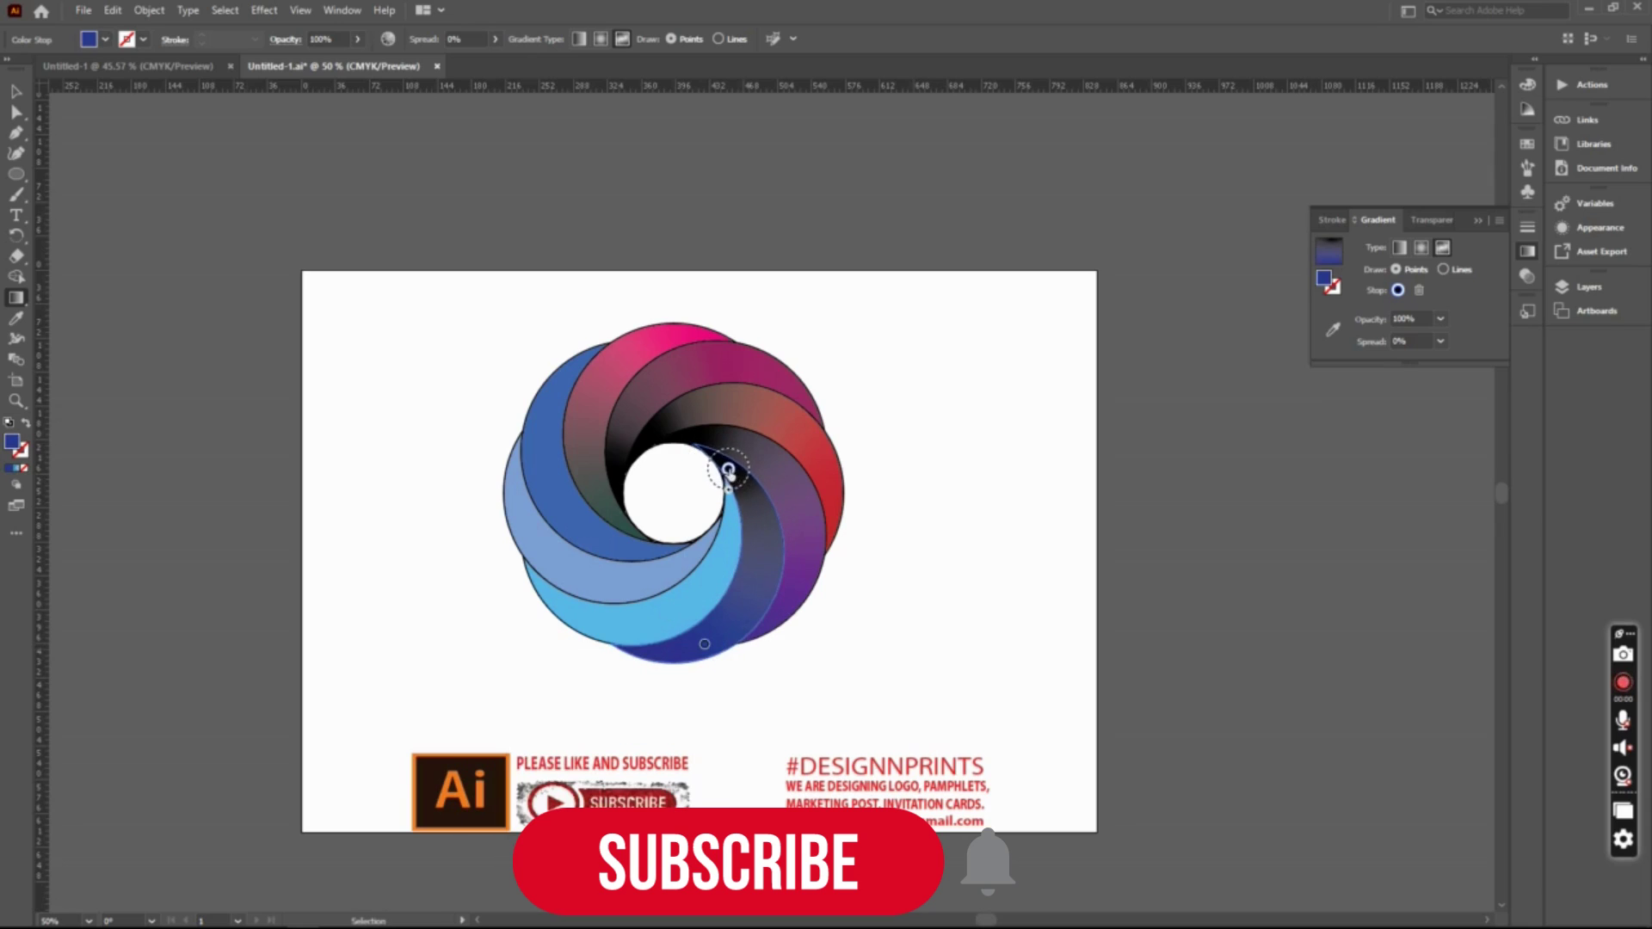
click(728, 469)
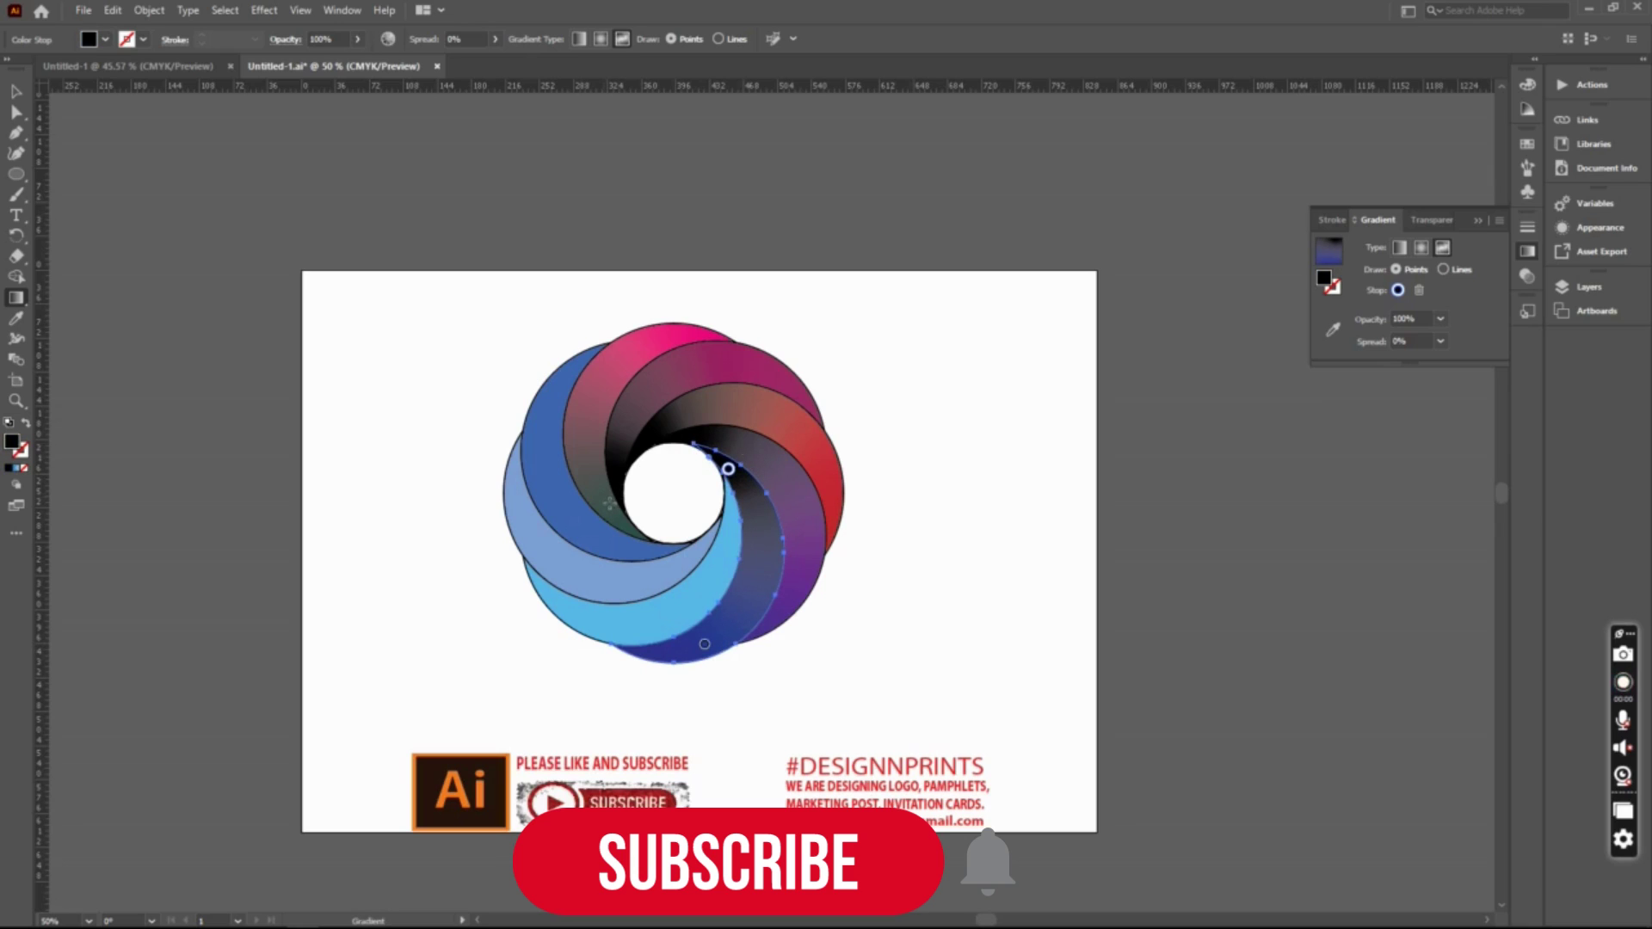
click(15, 91)
click(999, 265)
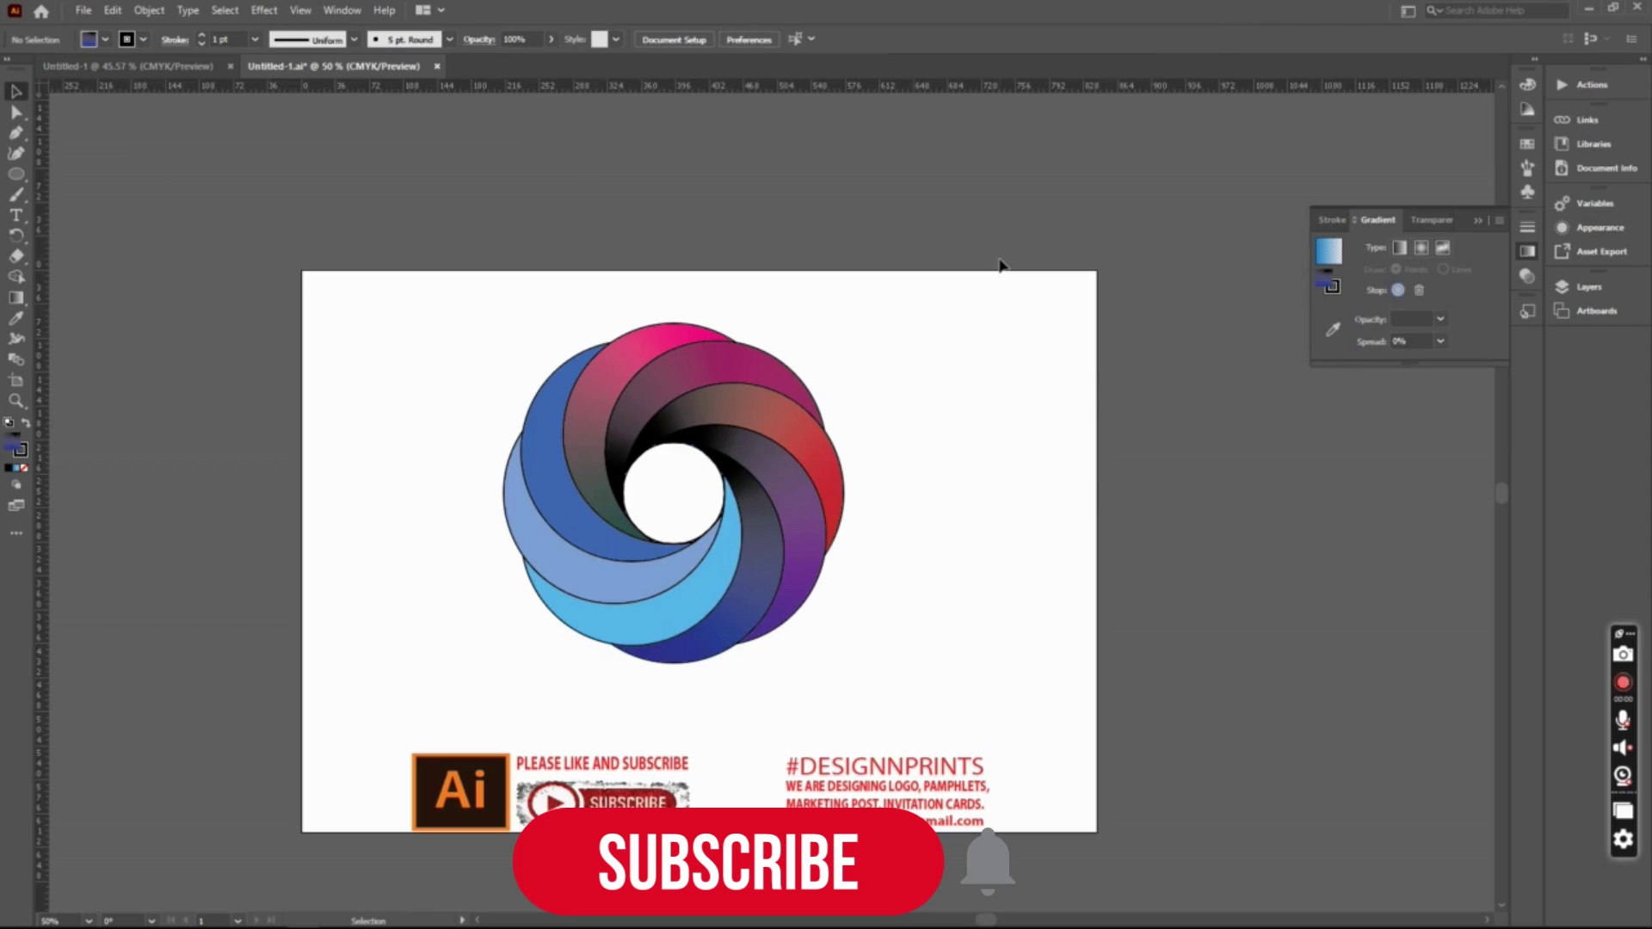
click(698, 585)
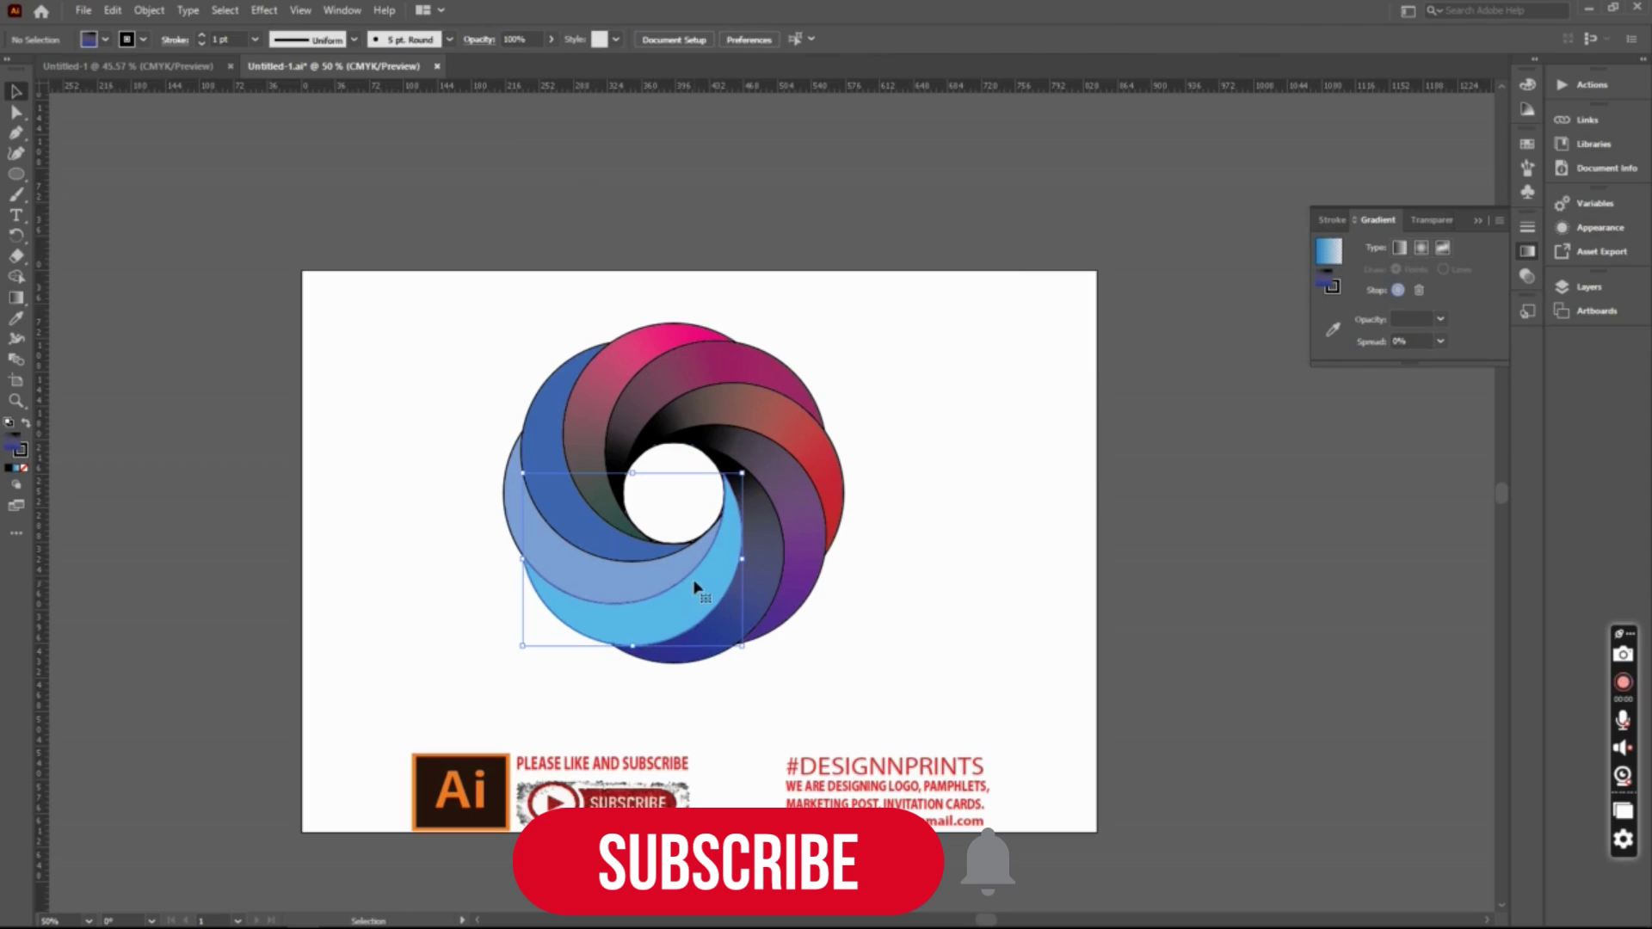
Apply a freeform gradient to the light-blue crescent with a blue colour point moved lower.
click(1441, 251)
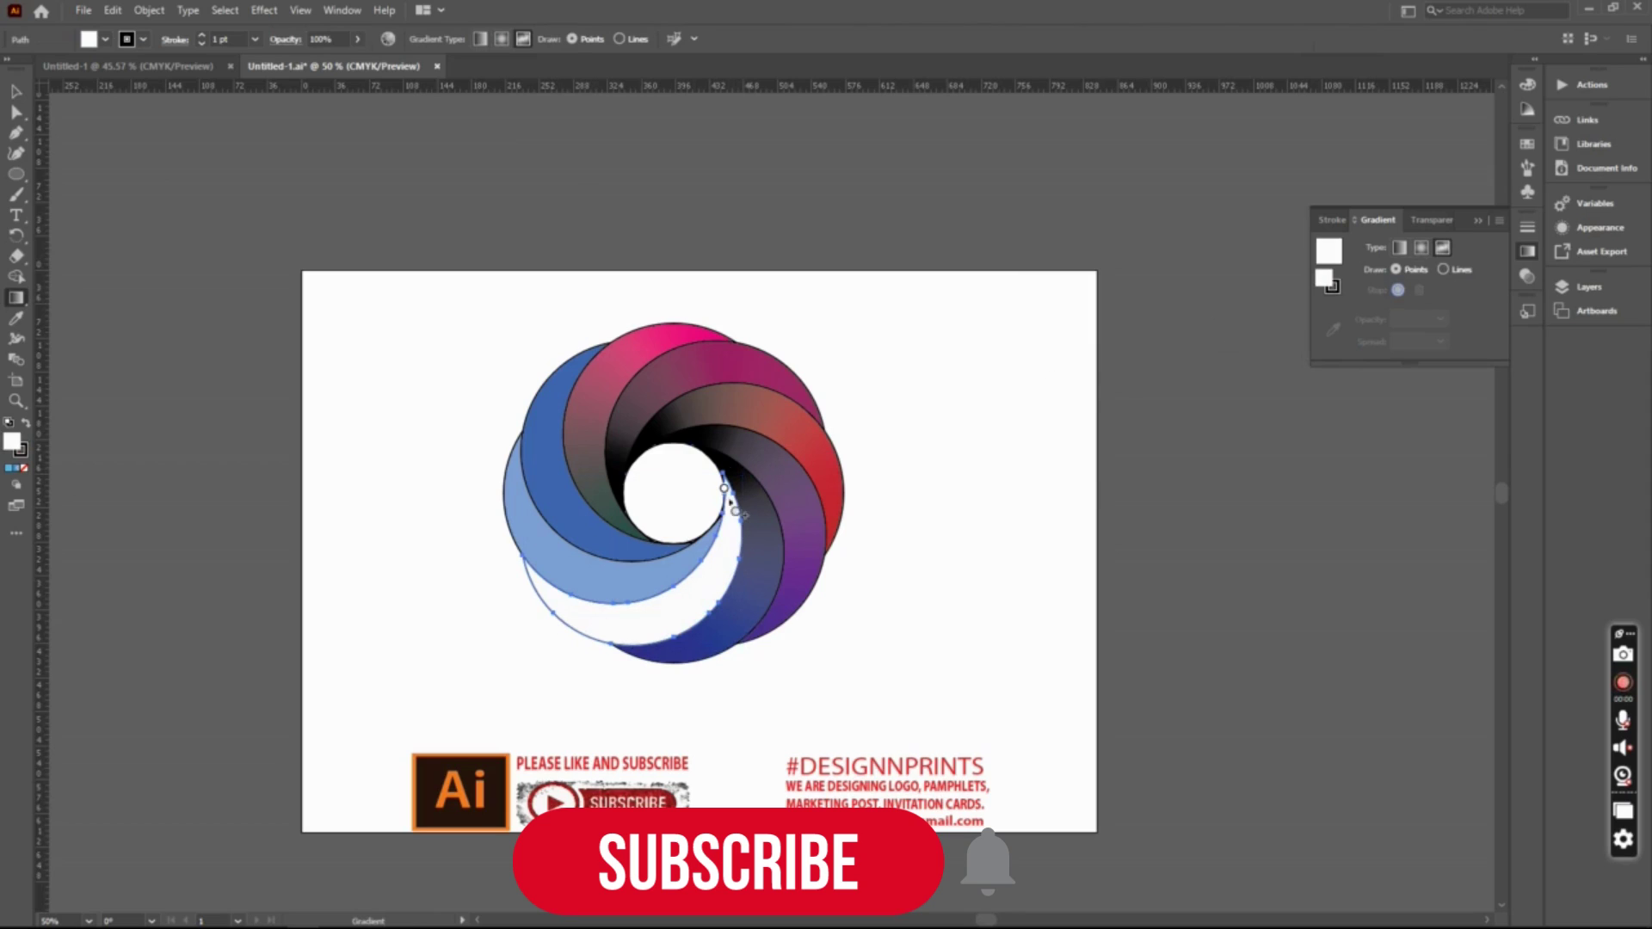
click(730, 498)
drag(730, 498, 728, 523)
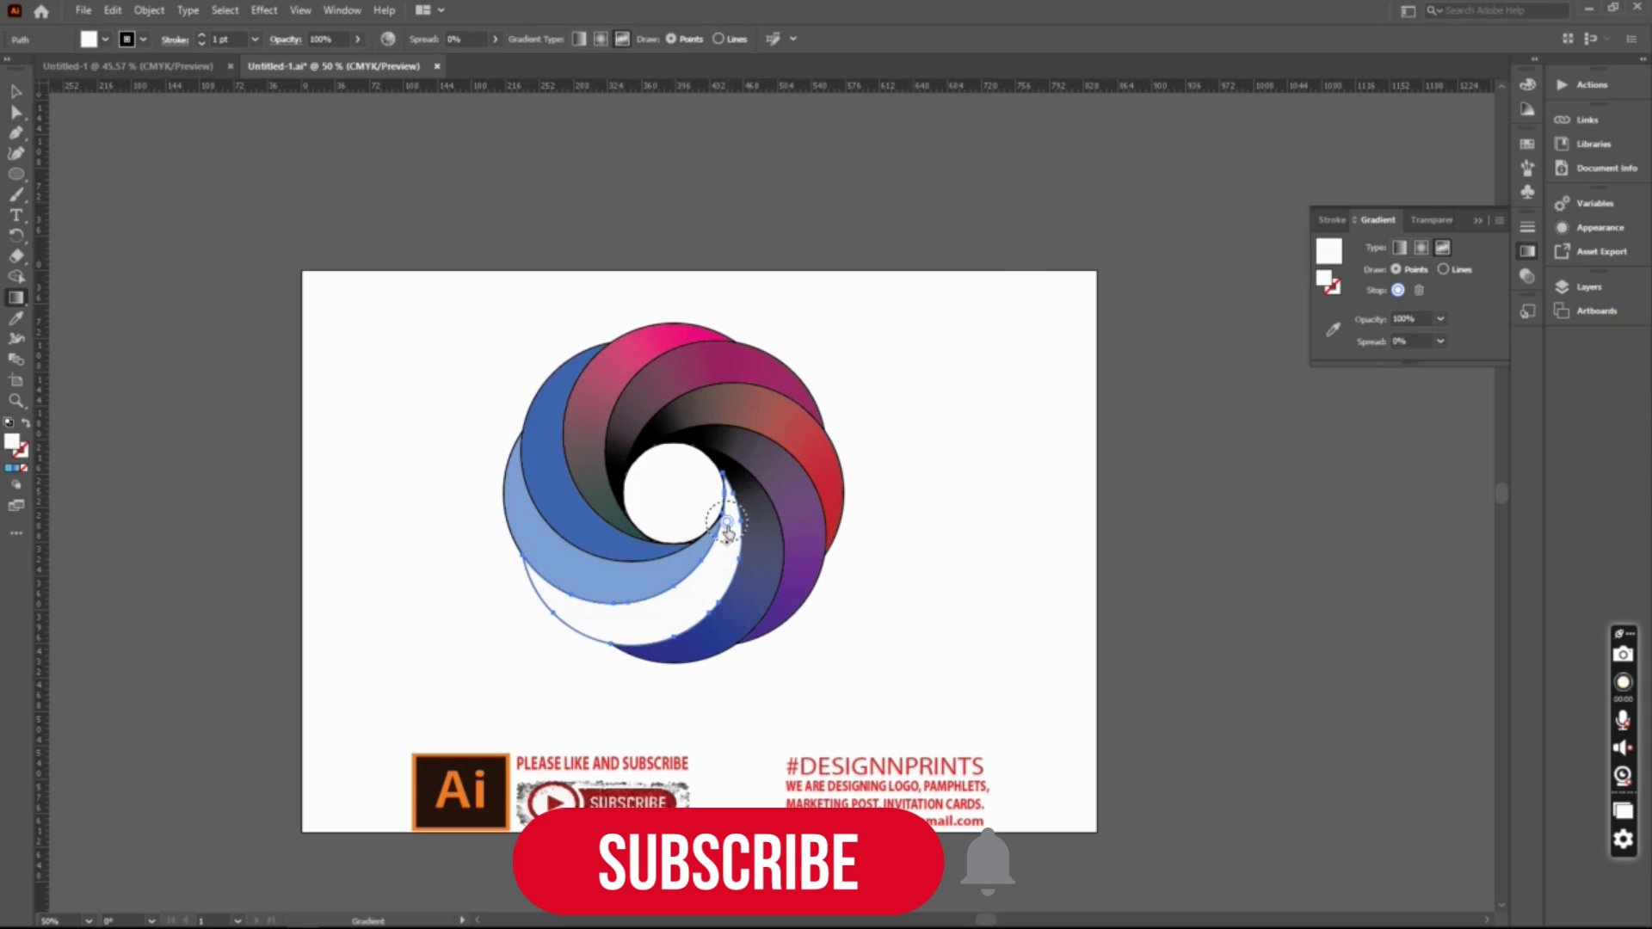
double_click(728, 523)
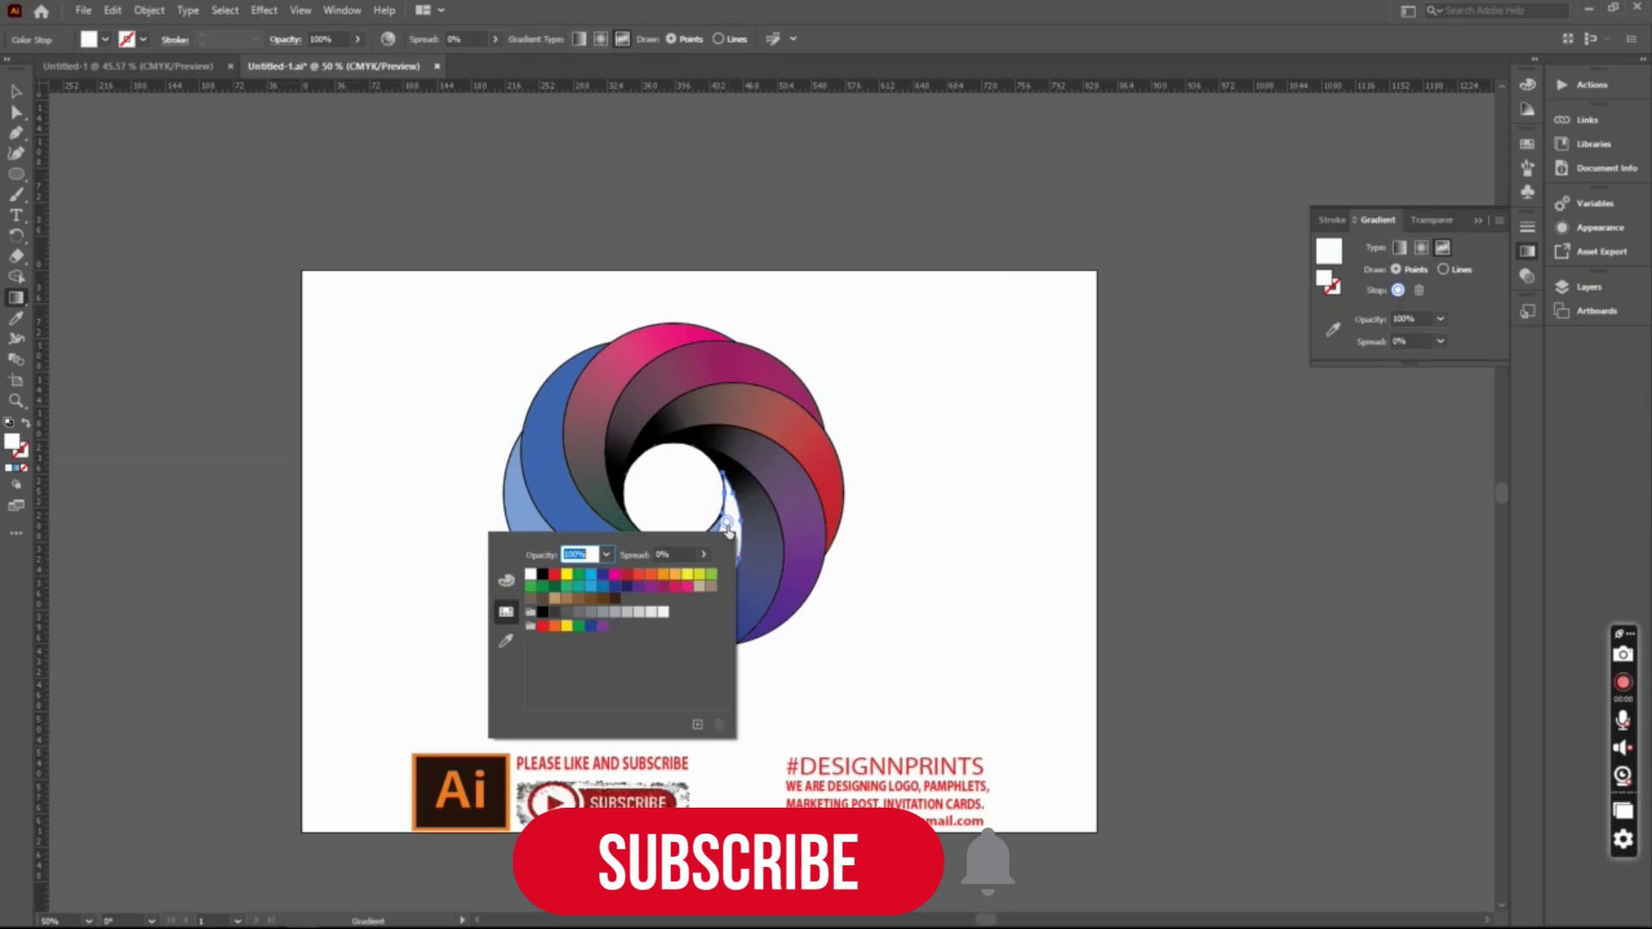
click(601, 589)
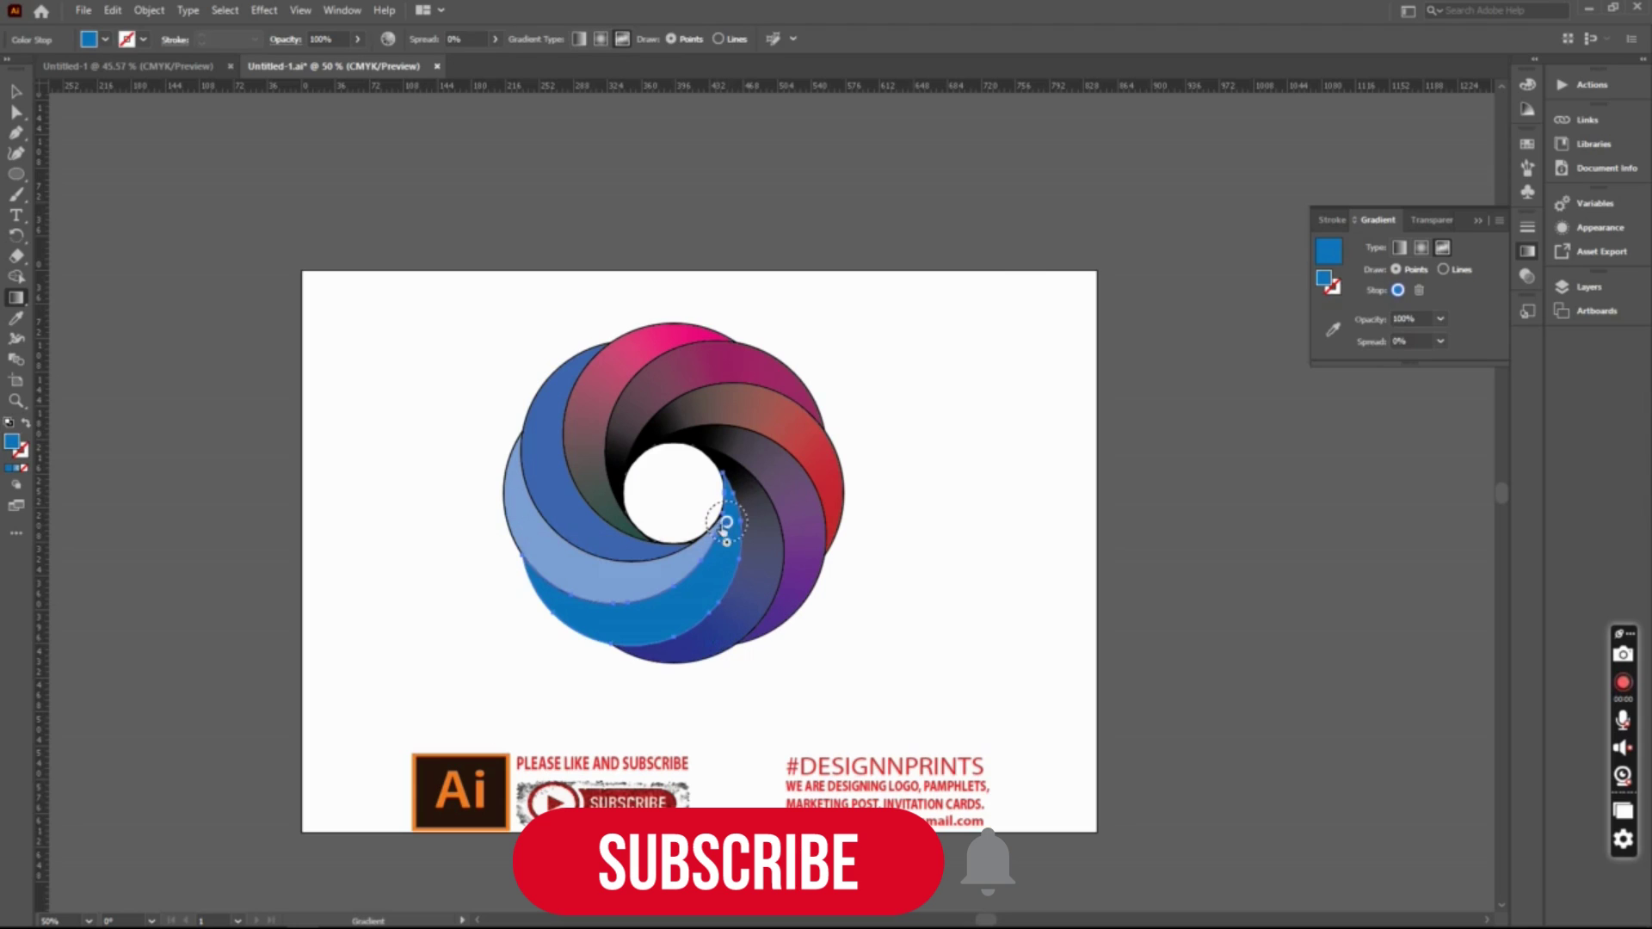
Add a second colour point and make the inner point black.
click(584, 615)
drag(727, 522, 728, 511)
double_click(728, 511)
click(727, 511)
double_click(728, 511)
click(545, 562)
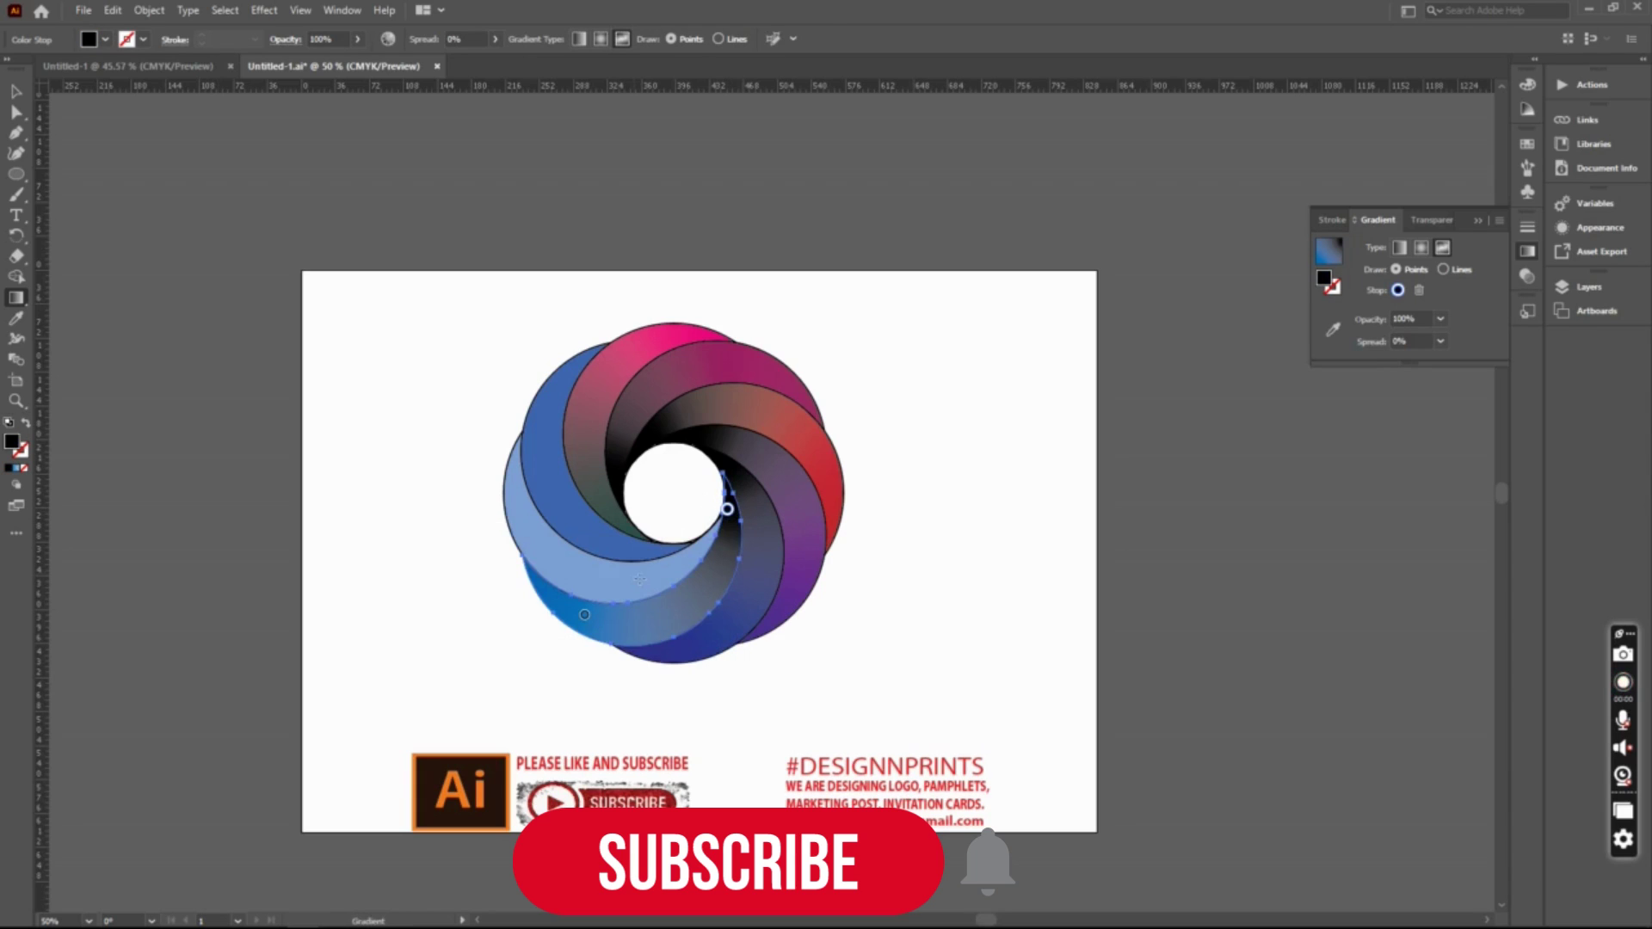
click(16, 91)
click(559, 578)
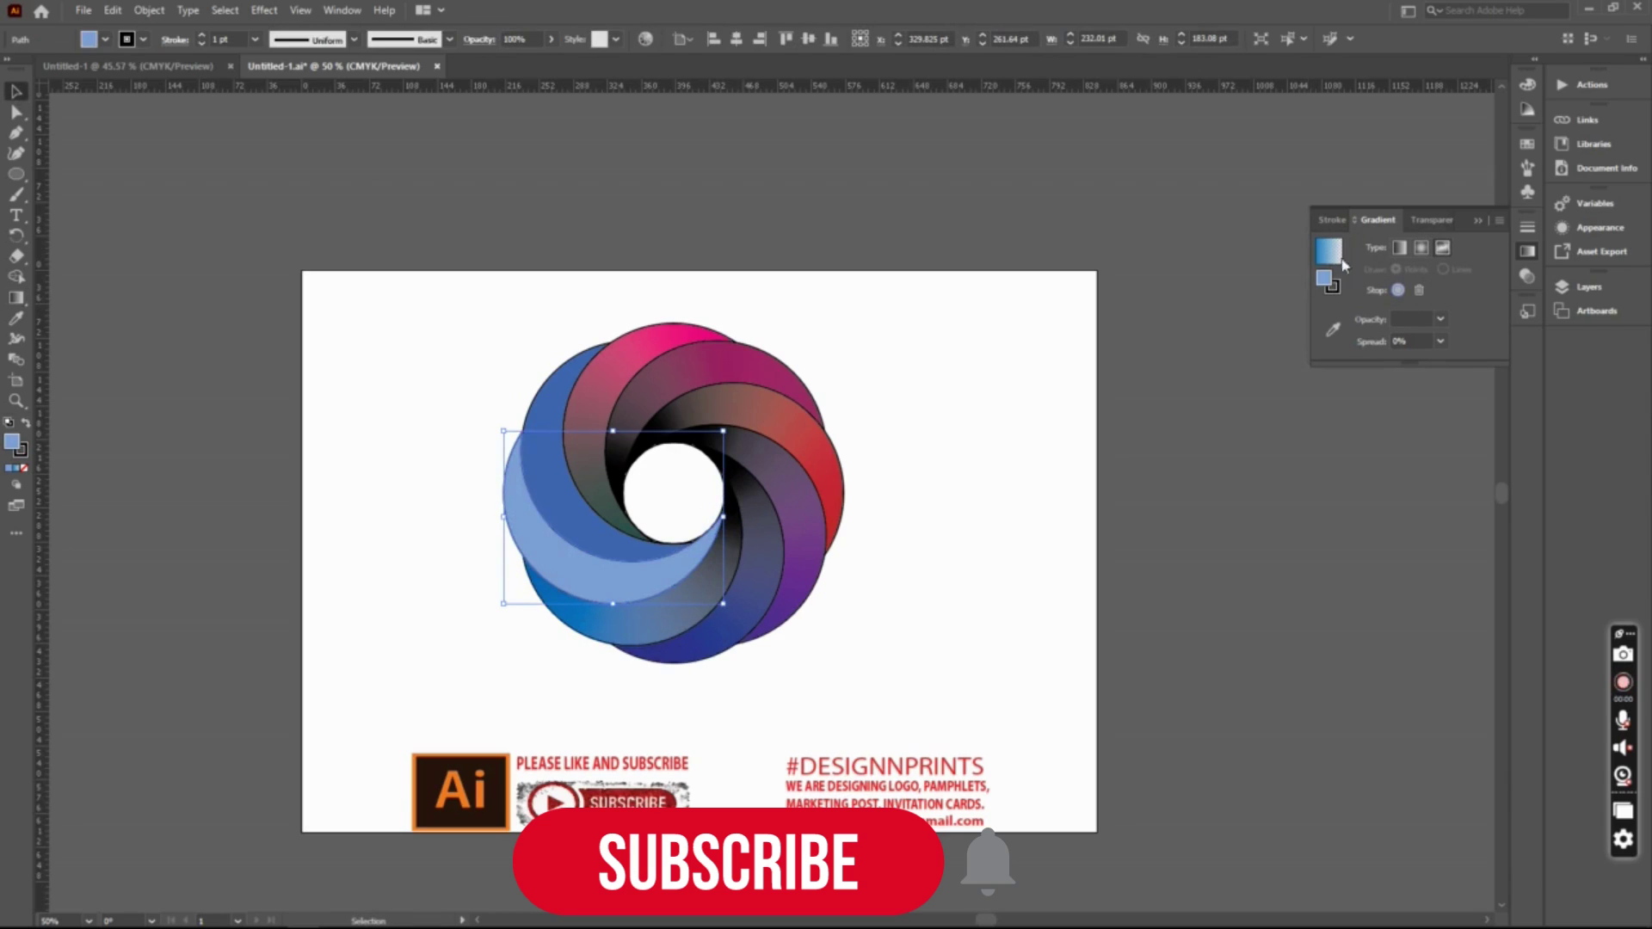
Apply a freeform gradient to the pale-blue crescent with a black inner point.
key(g)
click(697, 563)
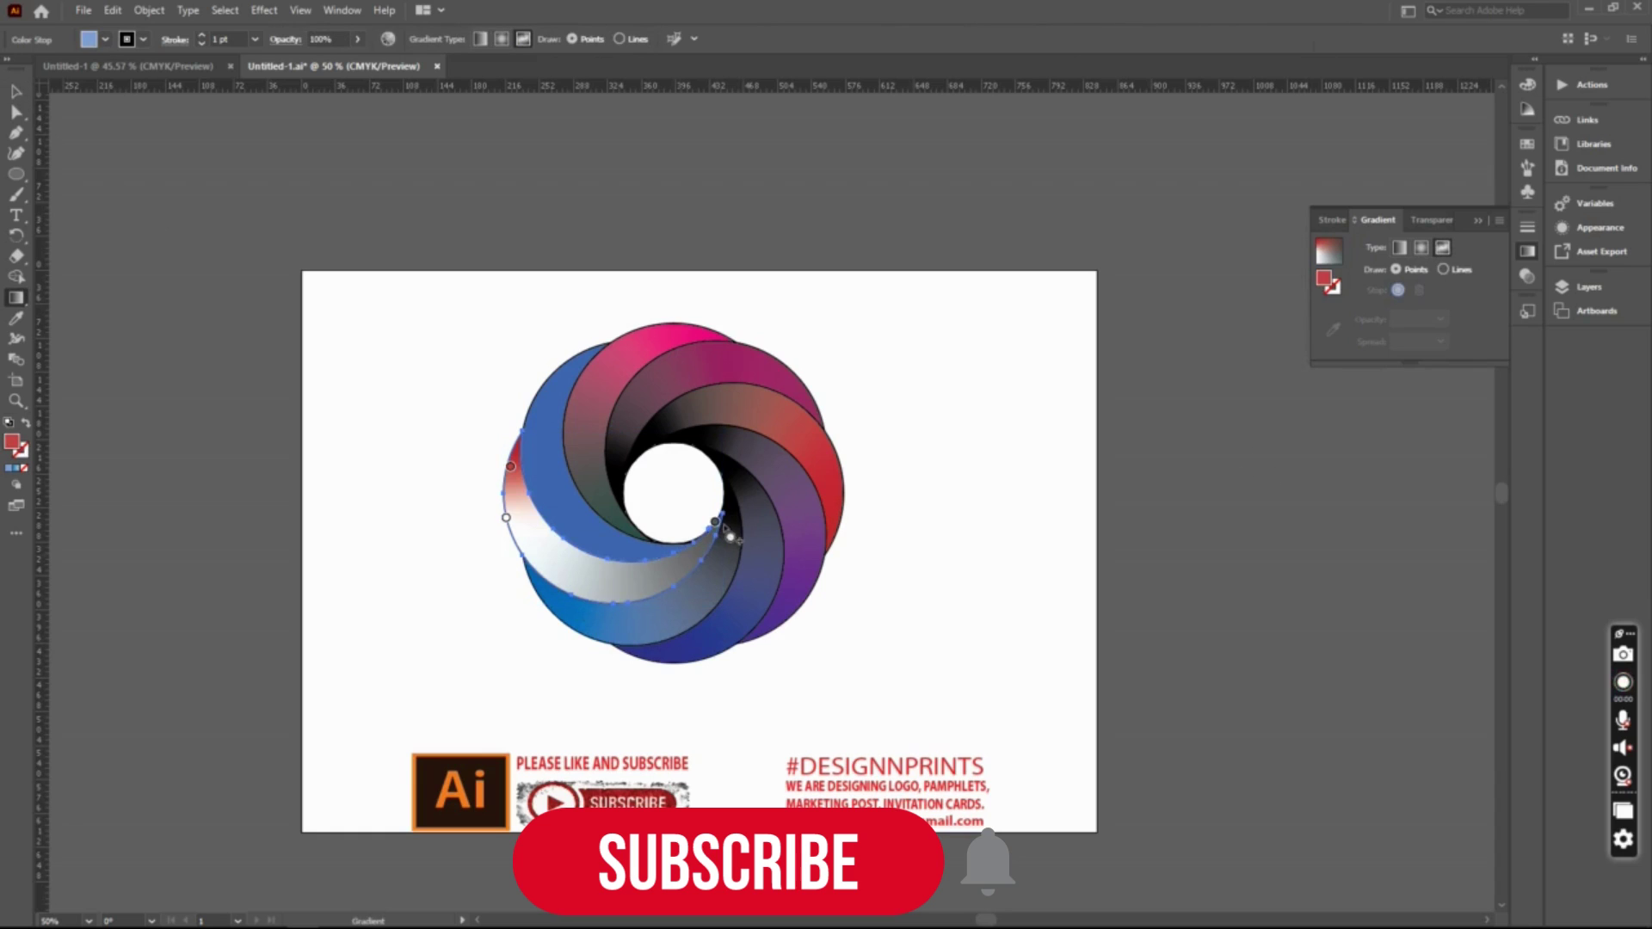
drag(715, 525, 704, 548)
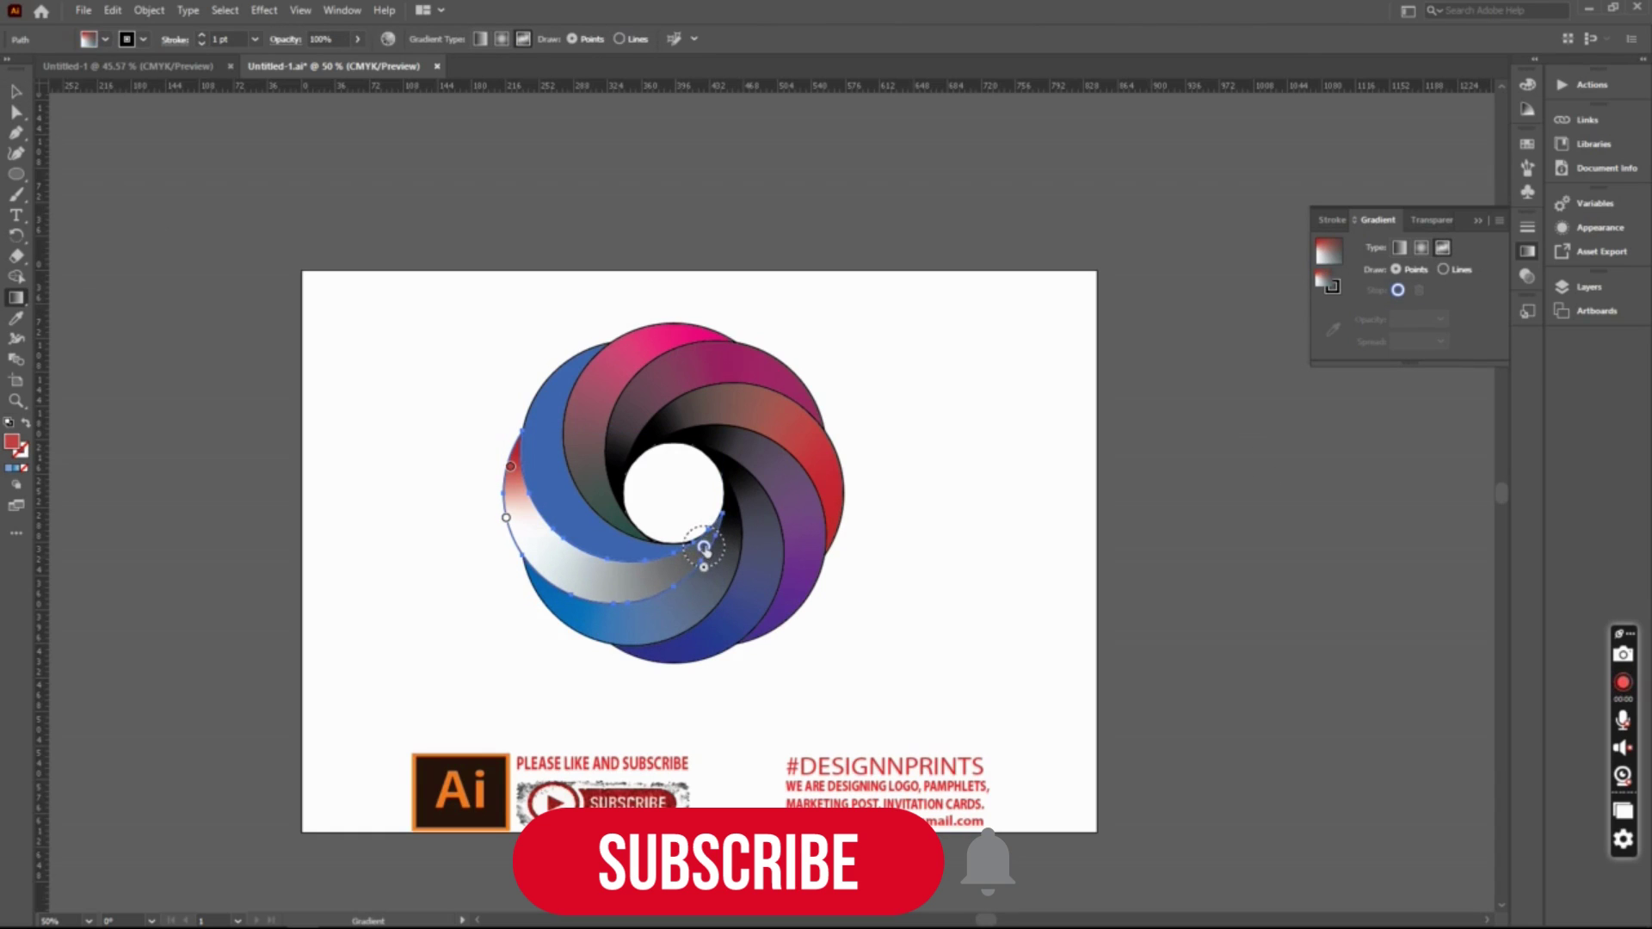
double_click(704, 548)
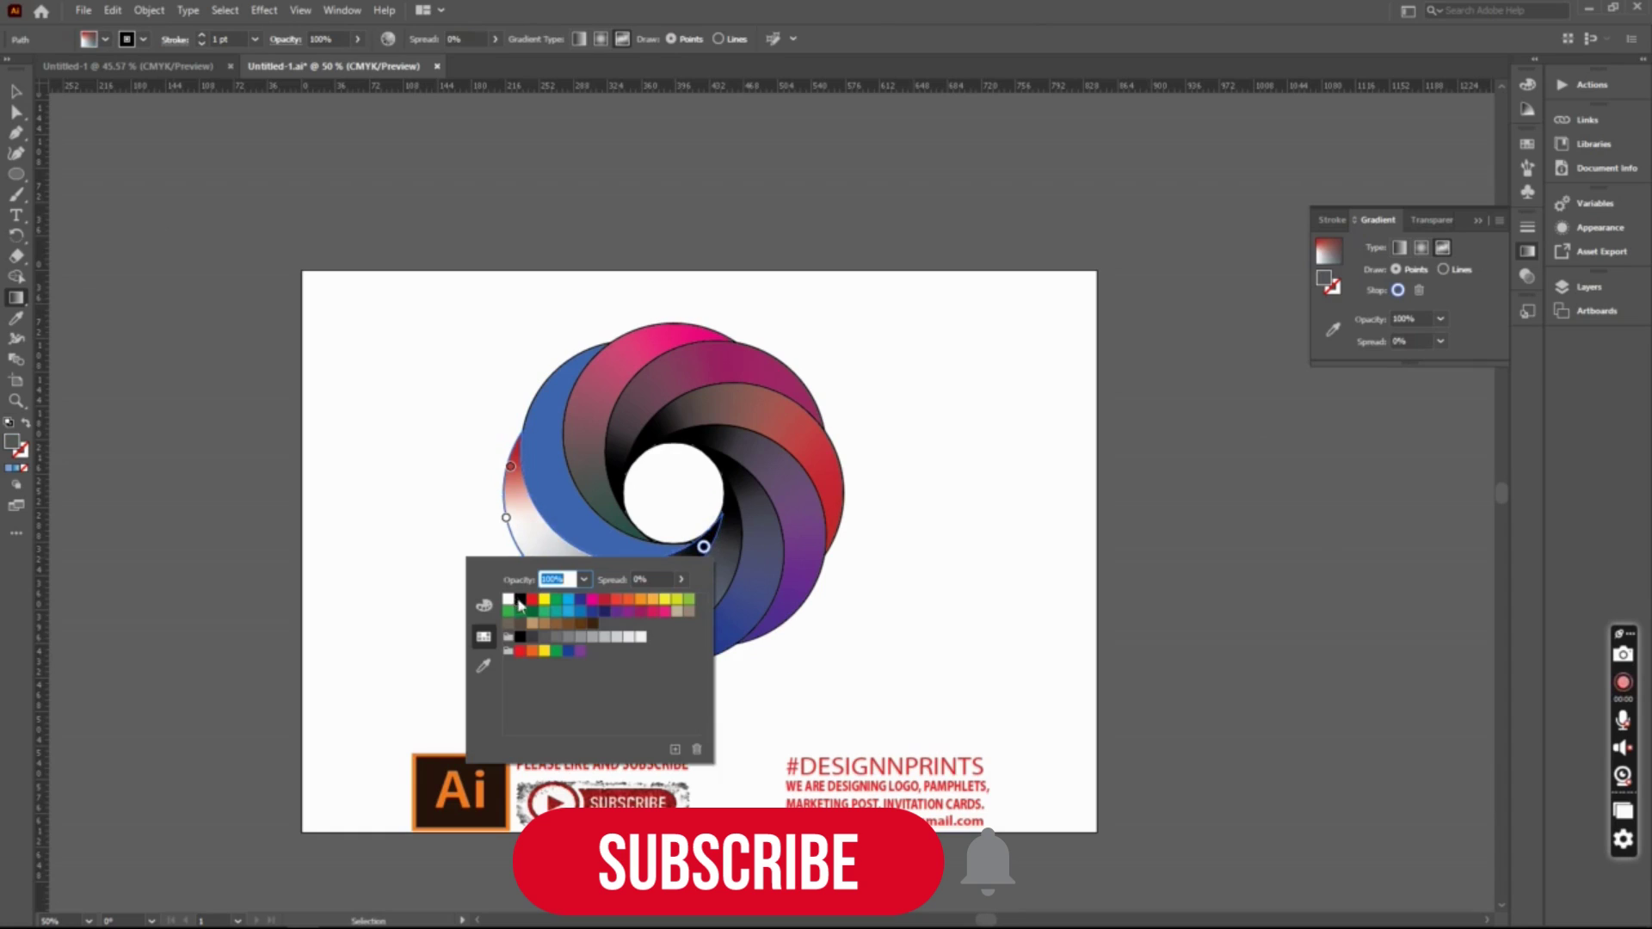
click(500, 469)
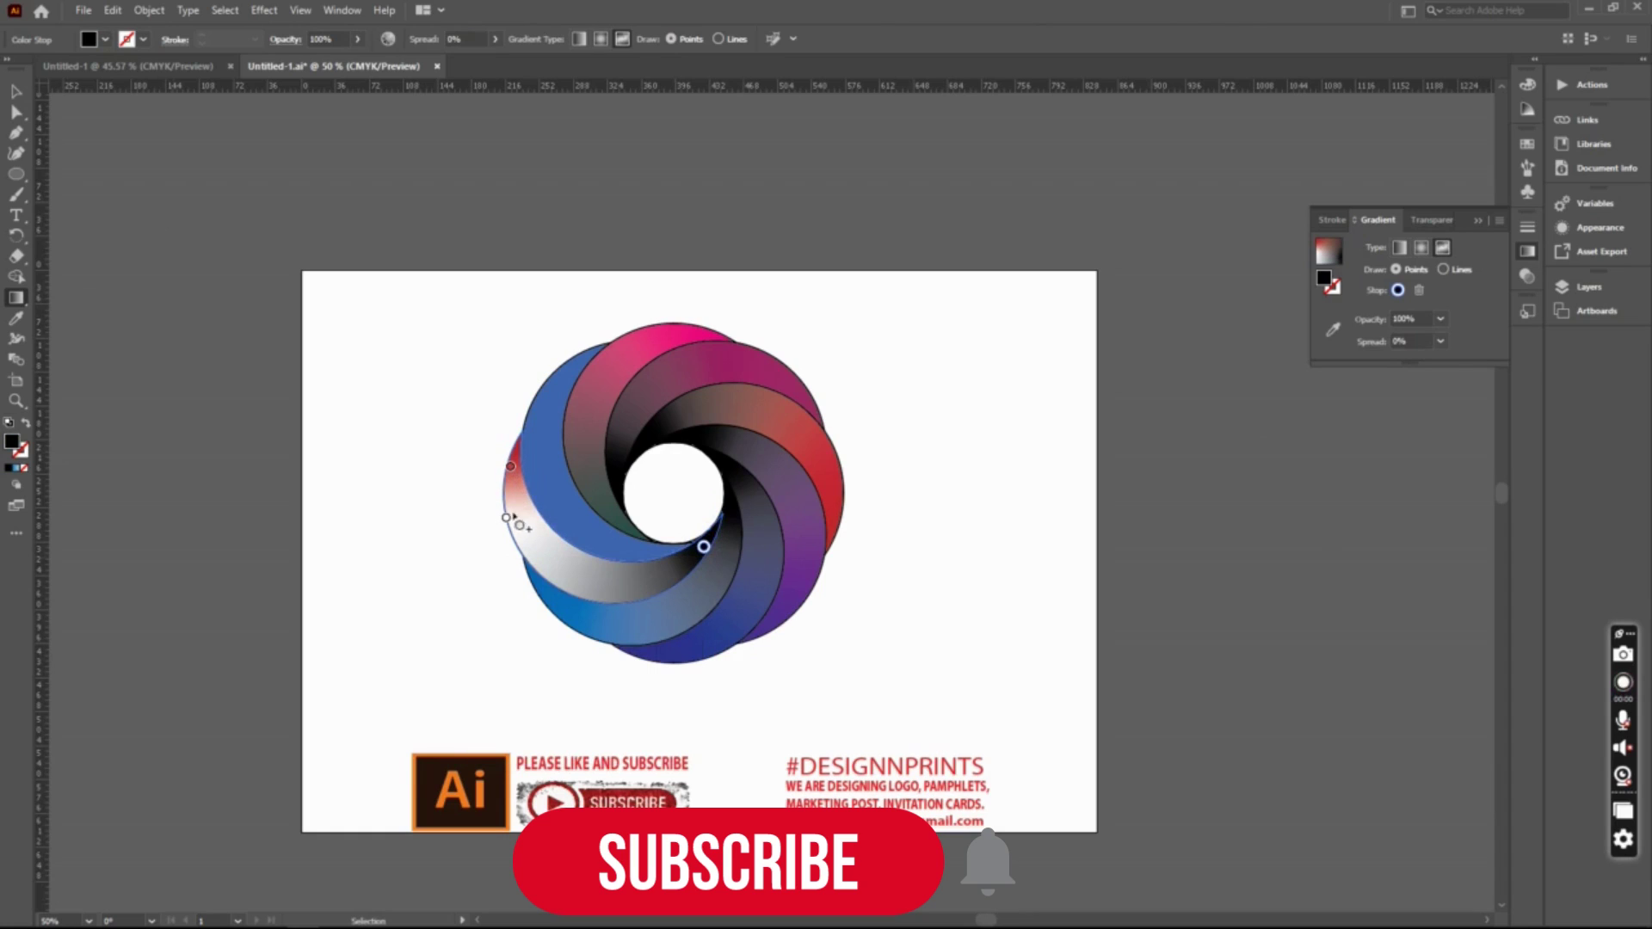
Delete the white point and make the outer point teal, moved lower along the crescent.
click(507, 518)
click(1419, 290)
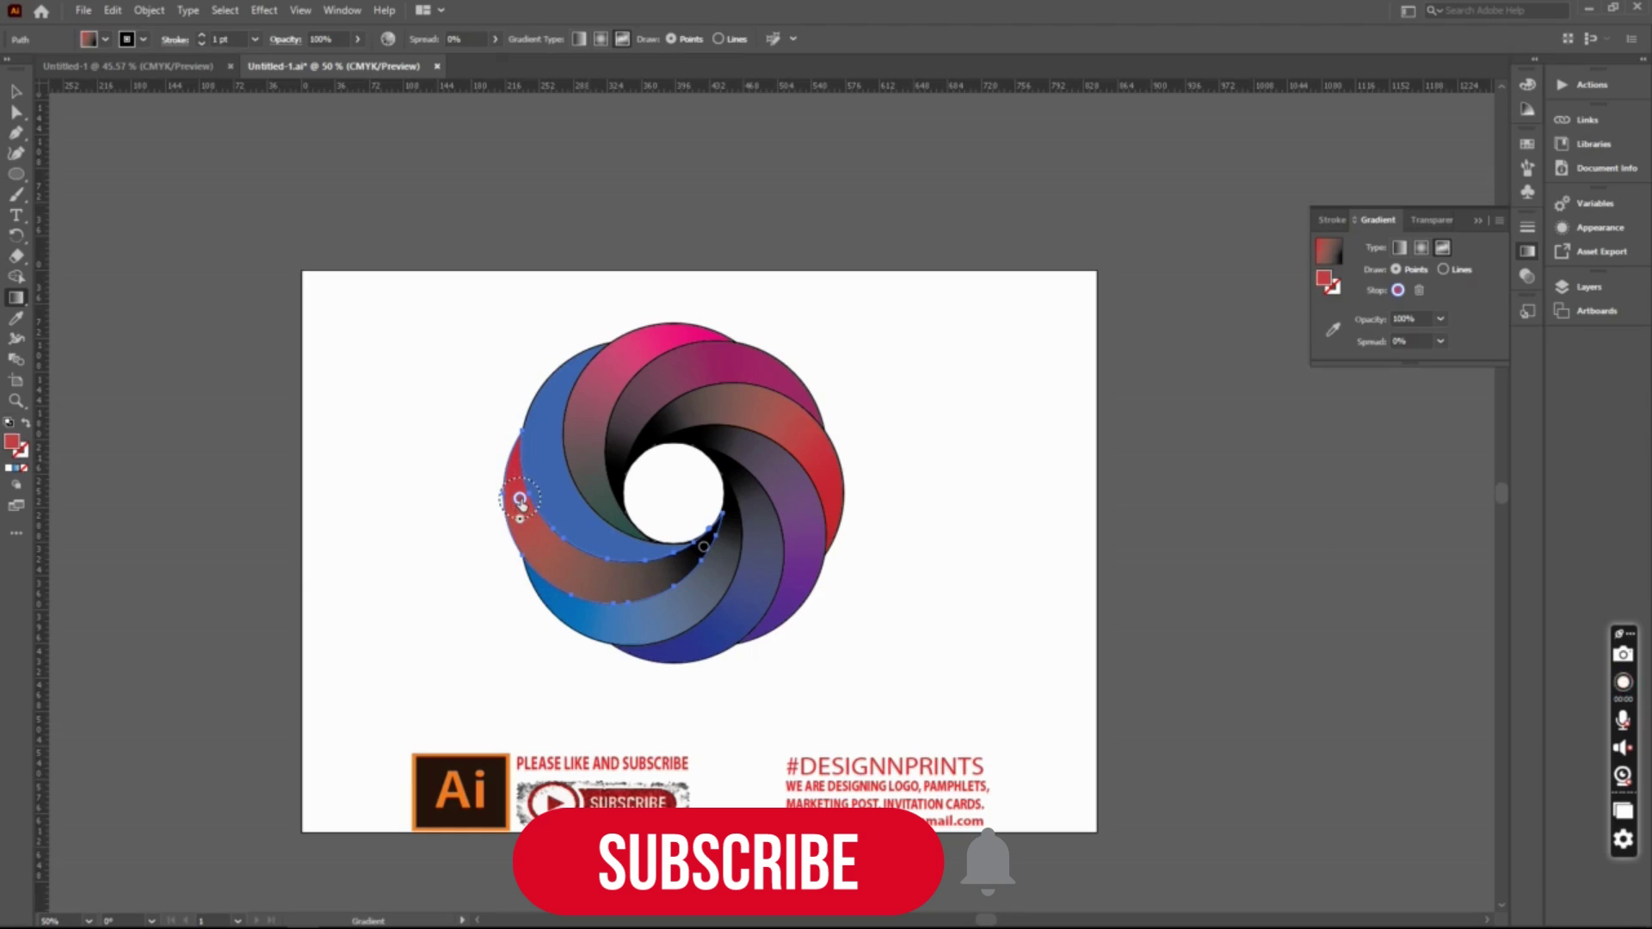
double_click(520, 500)
click(375, 571)
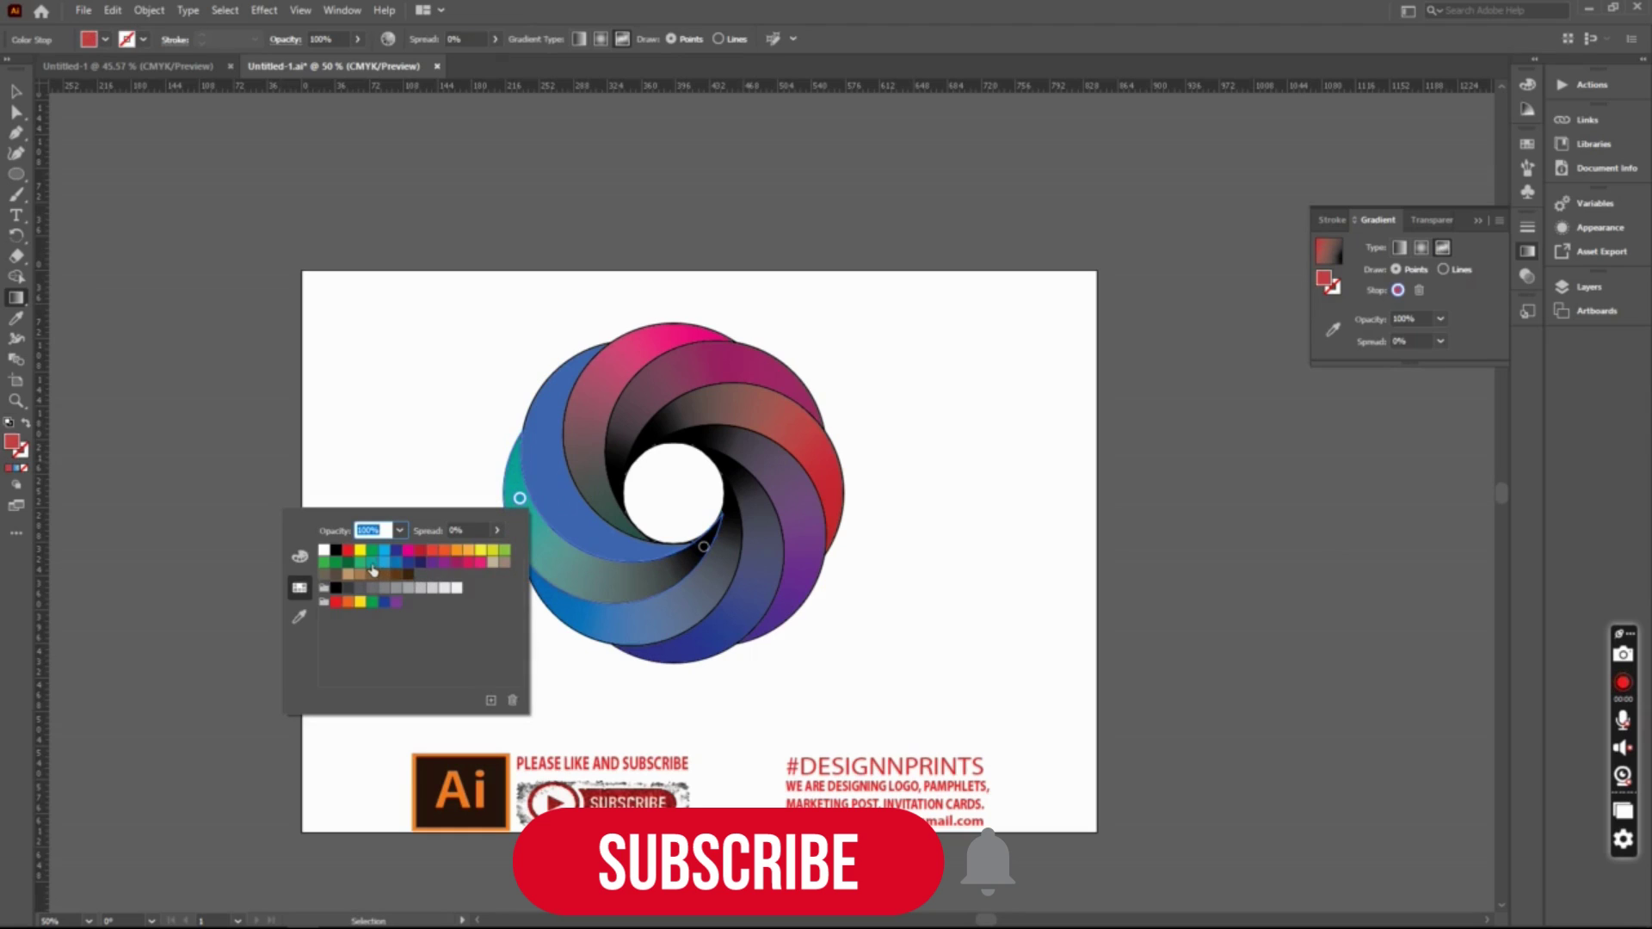
click(933, 407)
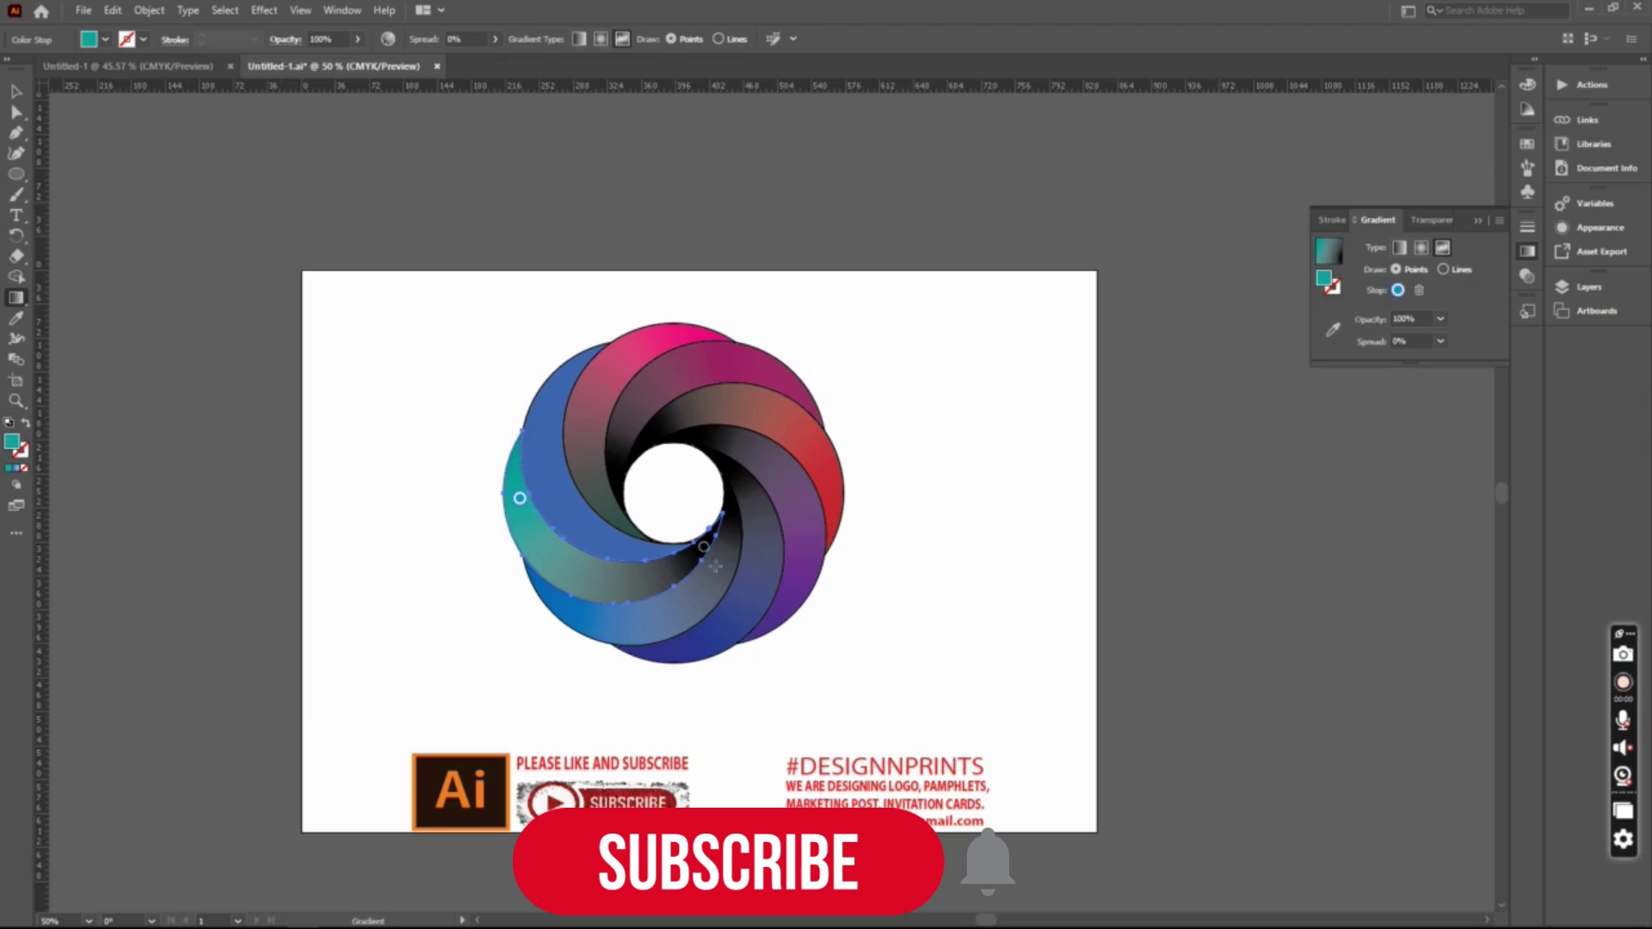
drag(520, 498, 558, 561)
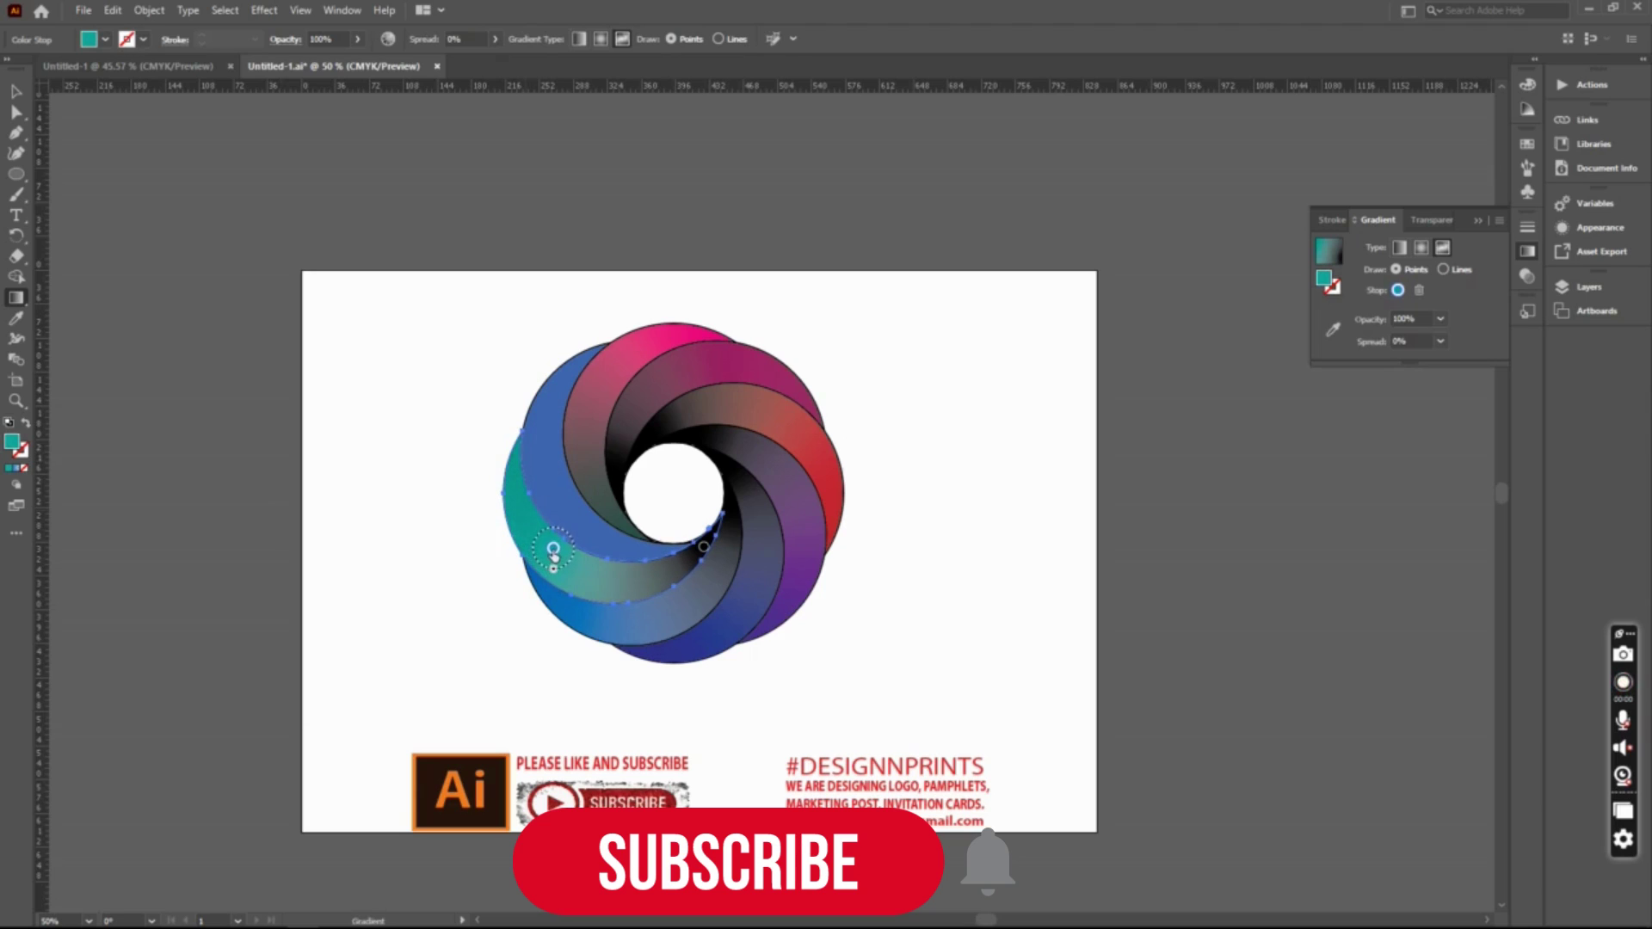
click(15, 90)
click(450, 166)
Apply a freeform gradient to the upper-left blue blade with a black inner point.
click(544, 404)
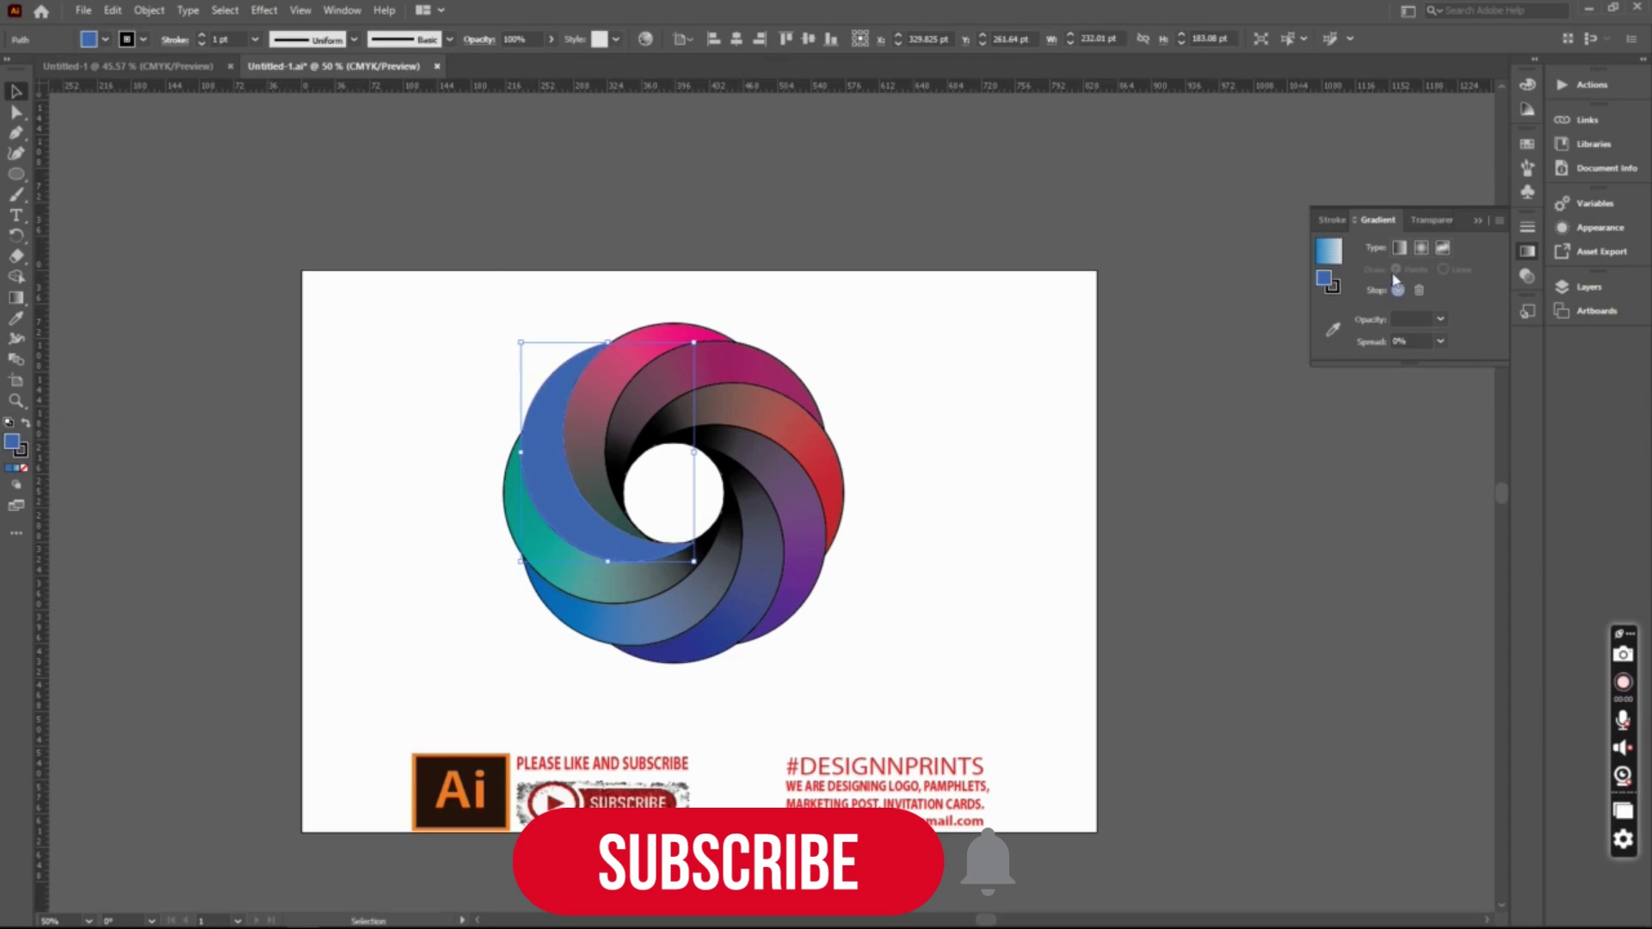
key(g)
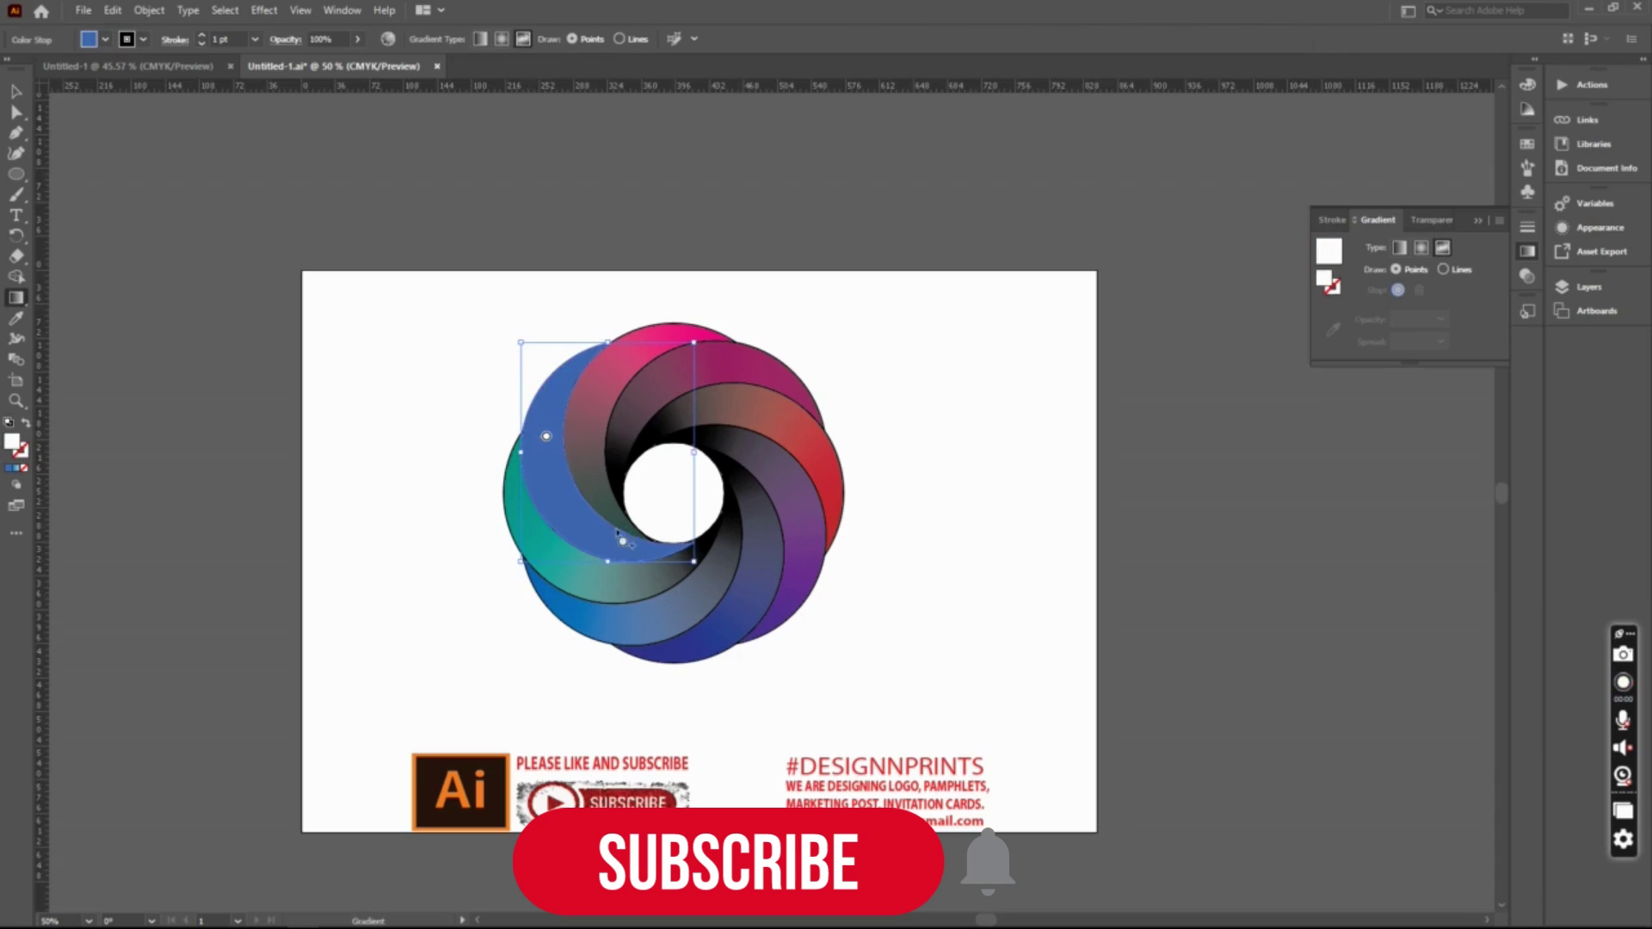
click(628, 542)
click(649, 553)
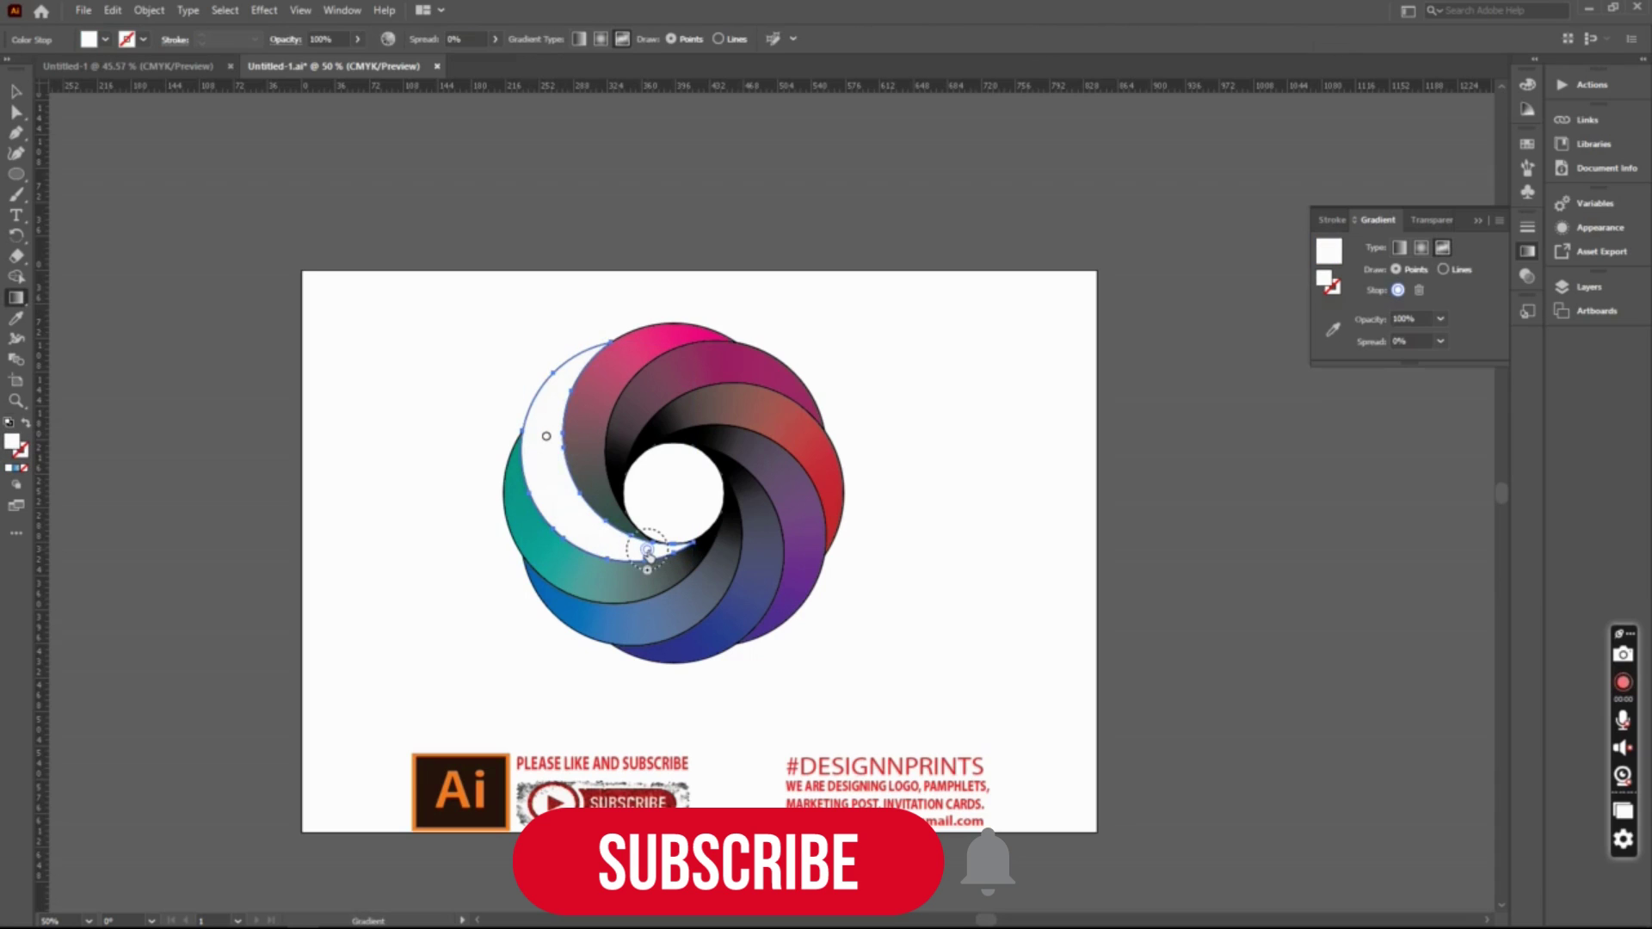
double_click(648, 555)
click(463, 601)
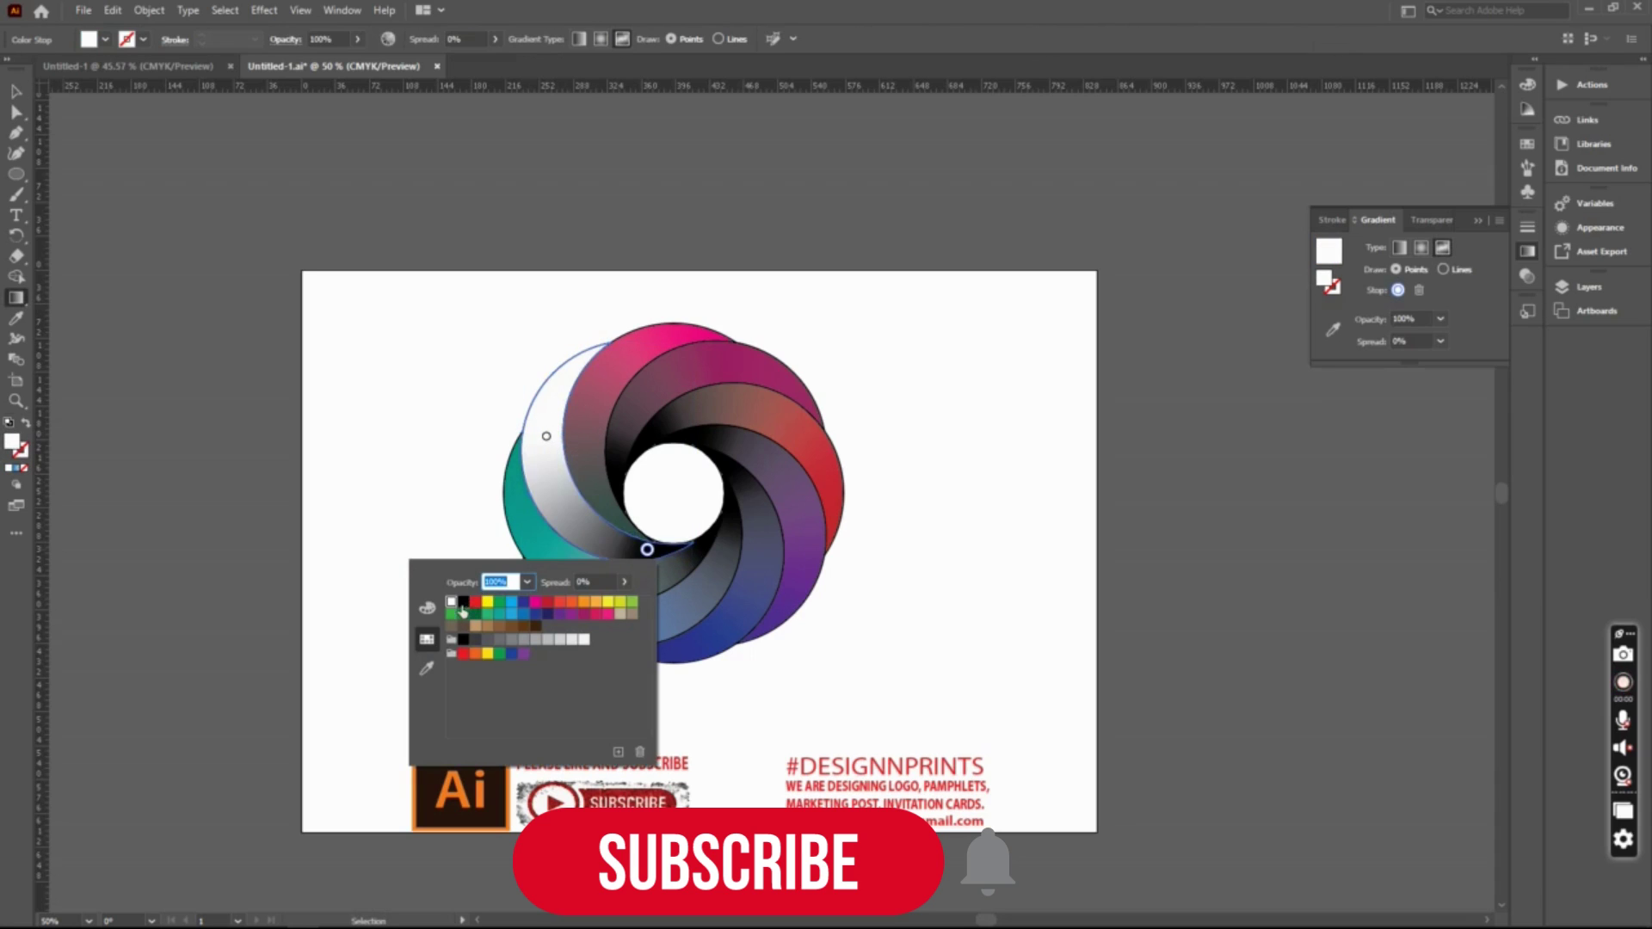
Make the upper colour point green, nudge it slightly lower, and deselect.
double_click(545, 437)
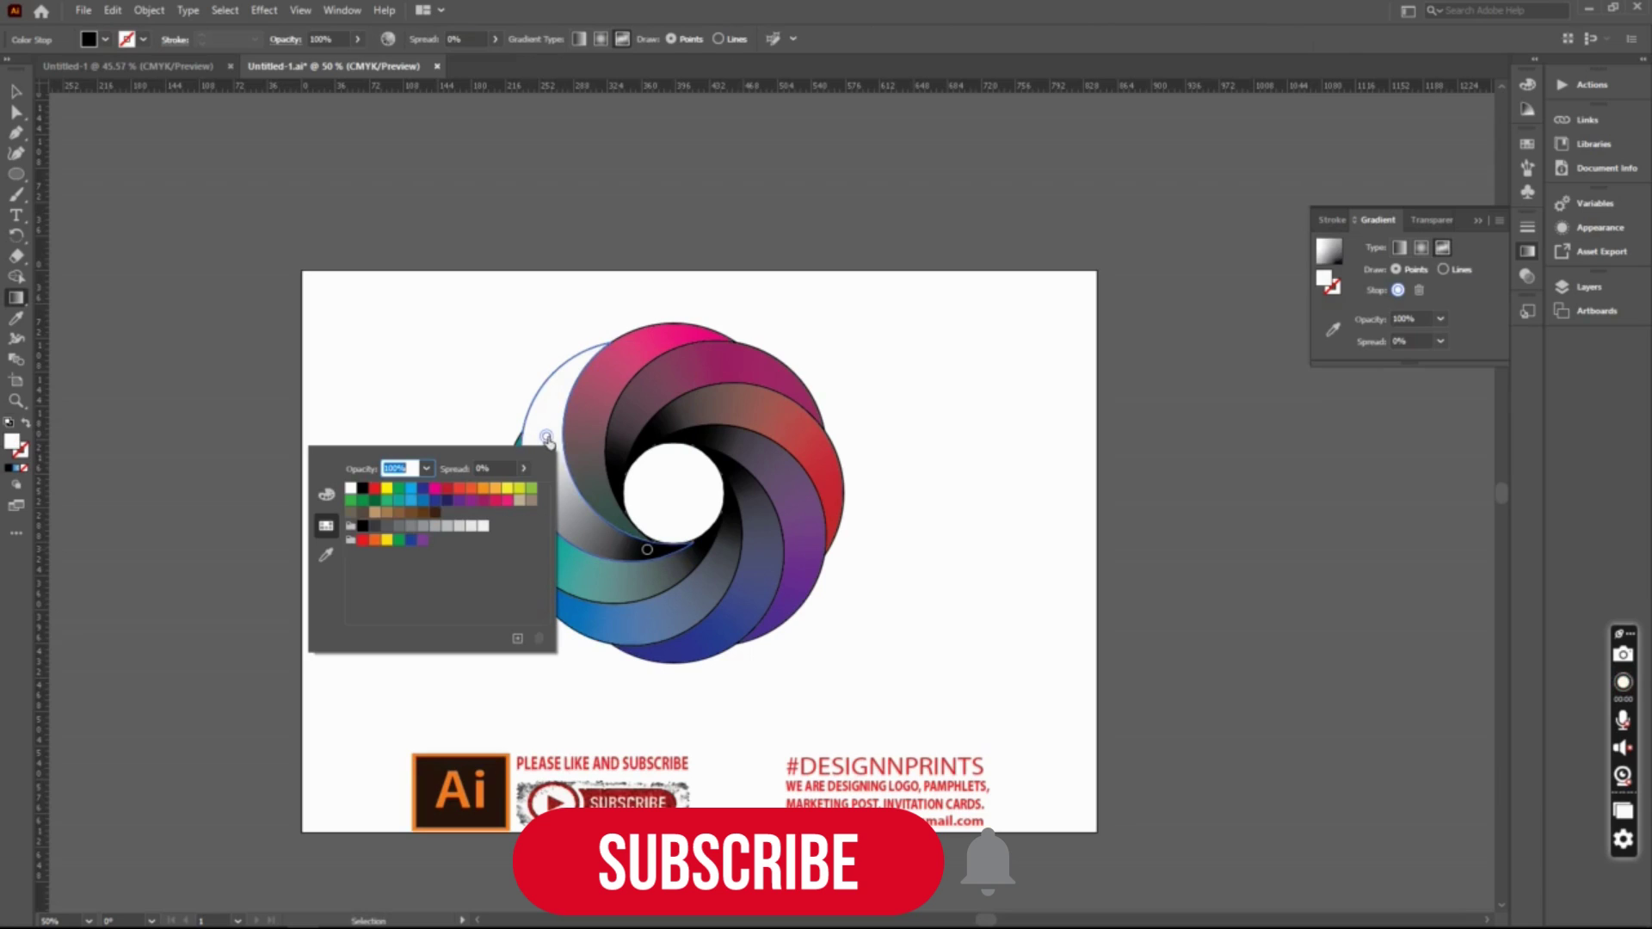
click(385, 501)
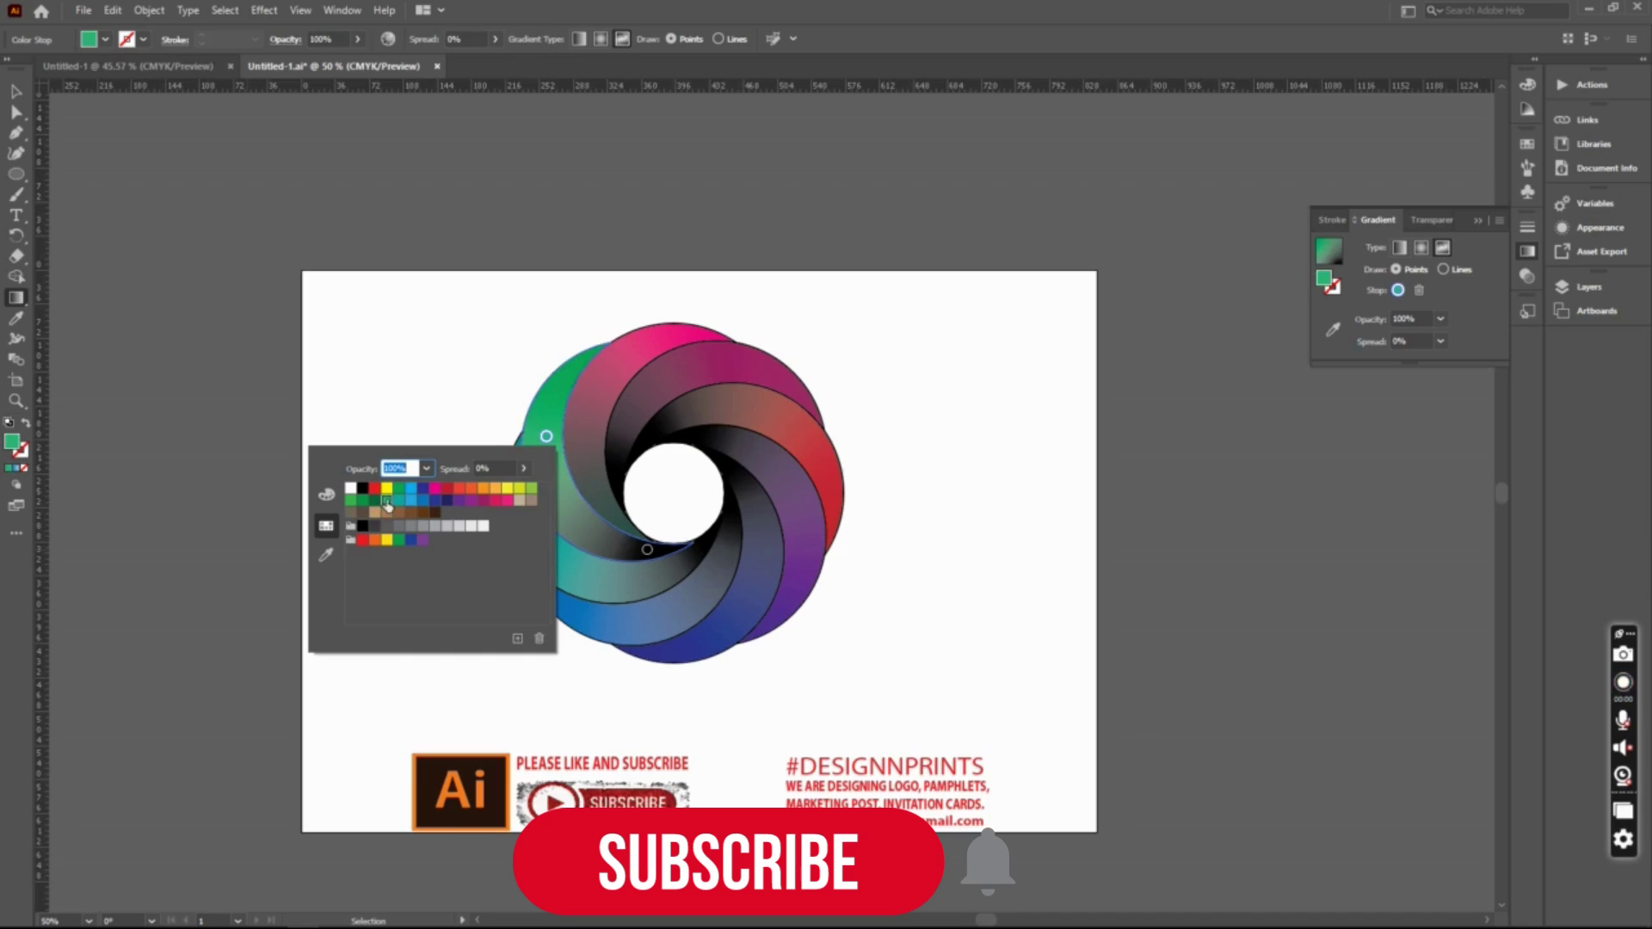
click(549, 445)
drag(545, 436, 547, 452)
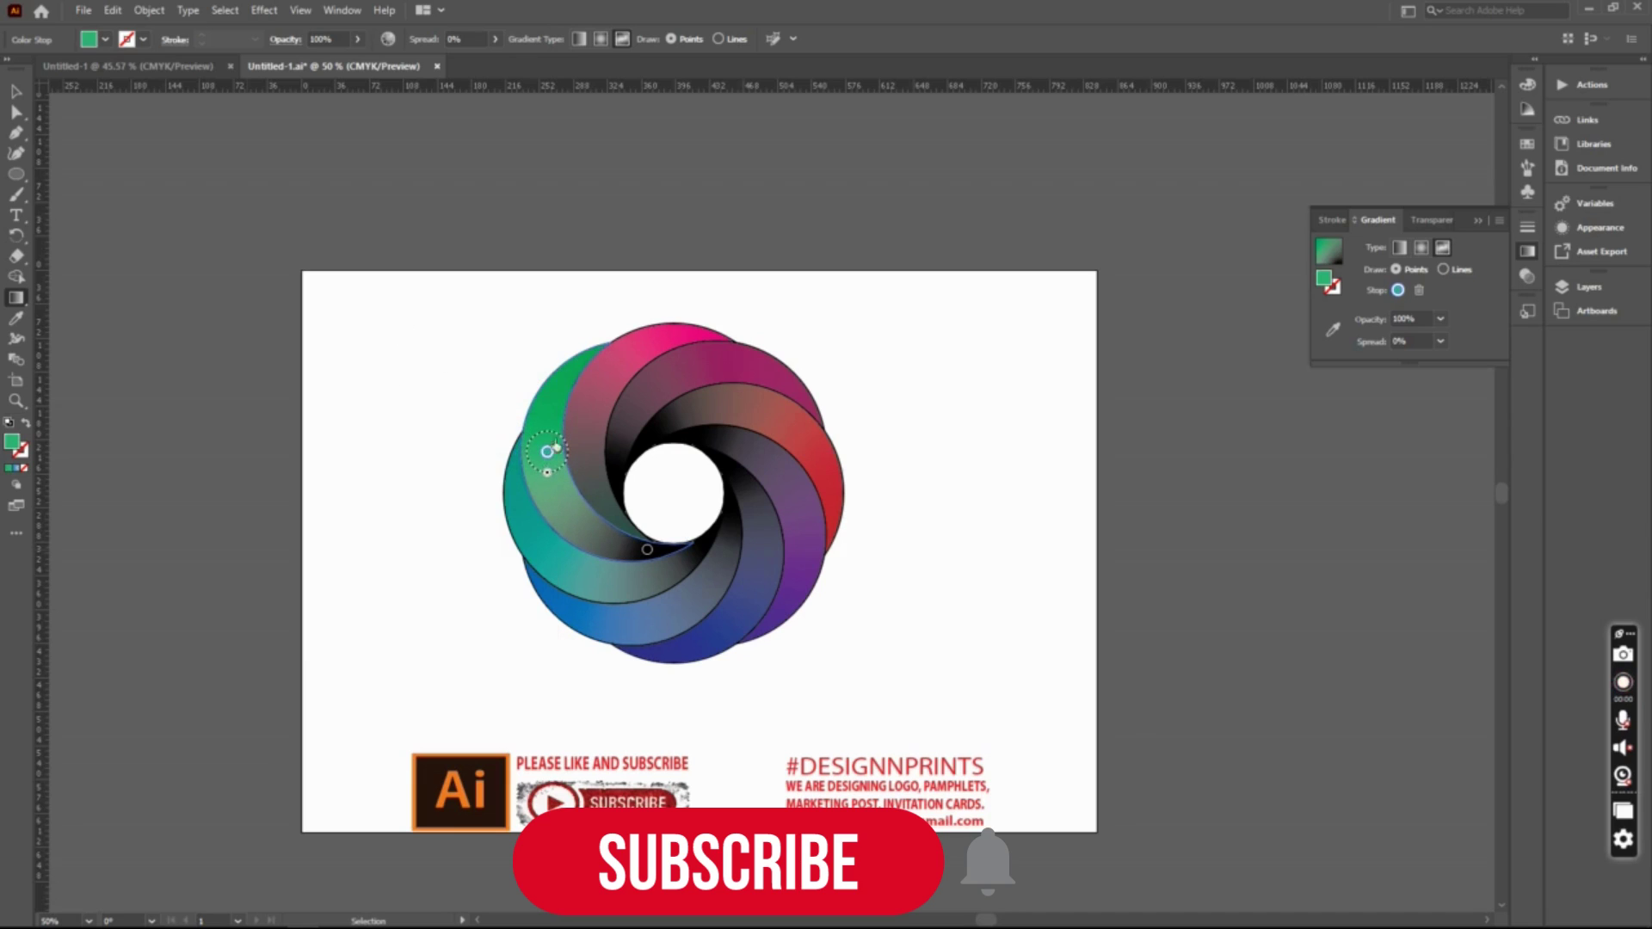
click(16, 90)
click(259, 155)
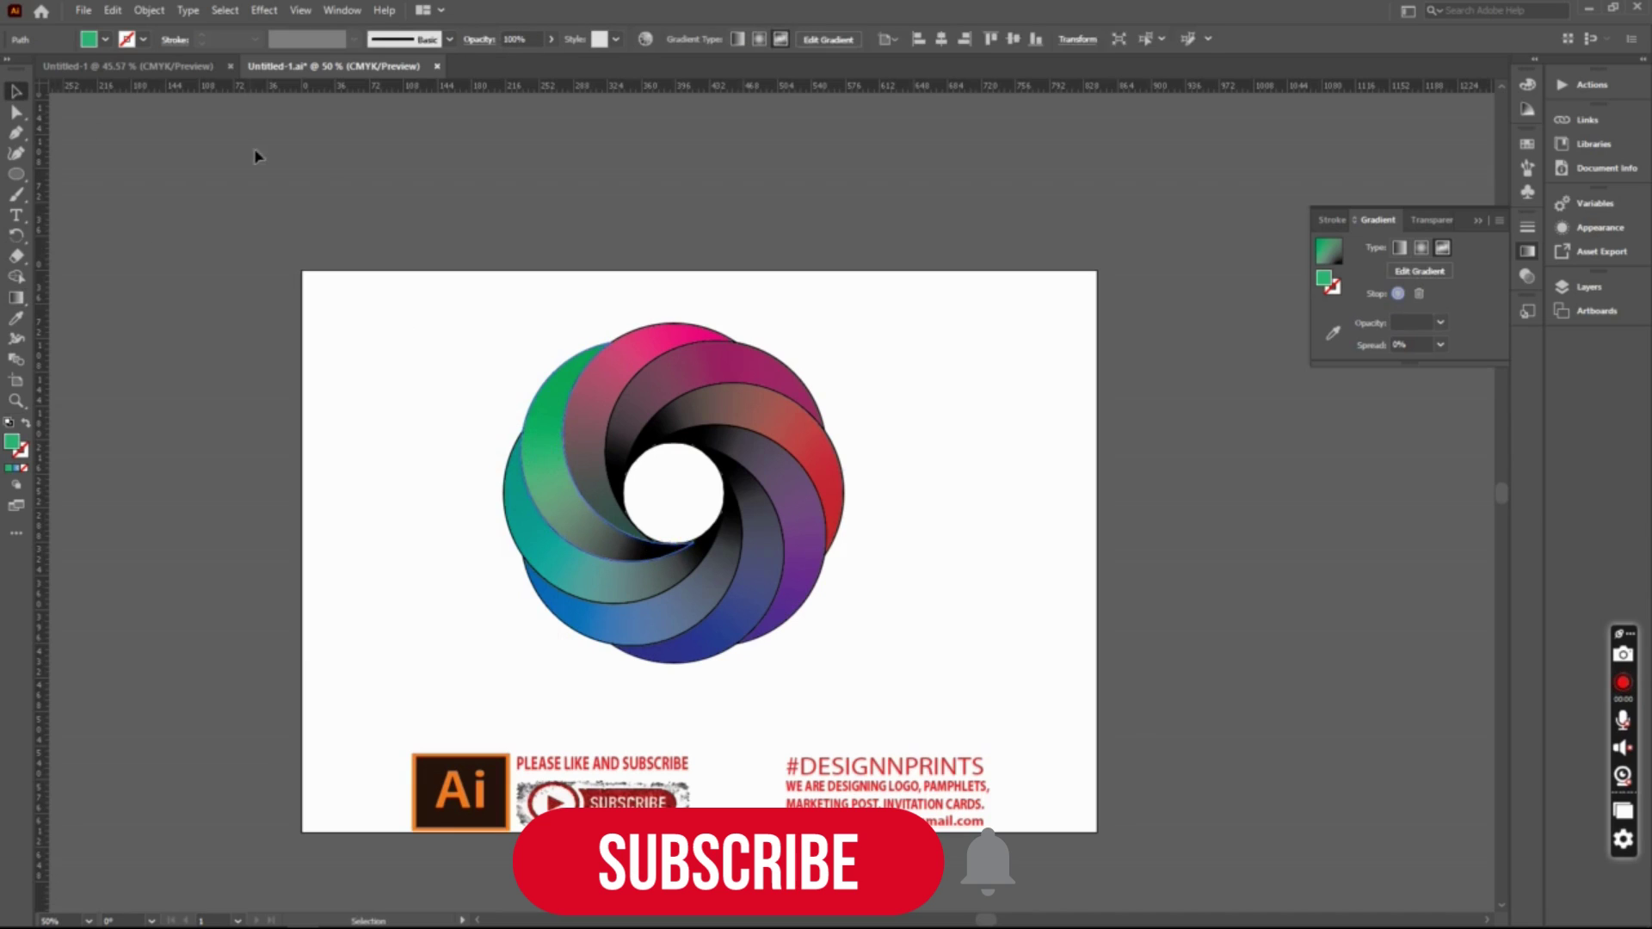
Lighten the swirl's stroke colour by lowering the K value from 62 to grey.
drag(813, 641, 878, 707)
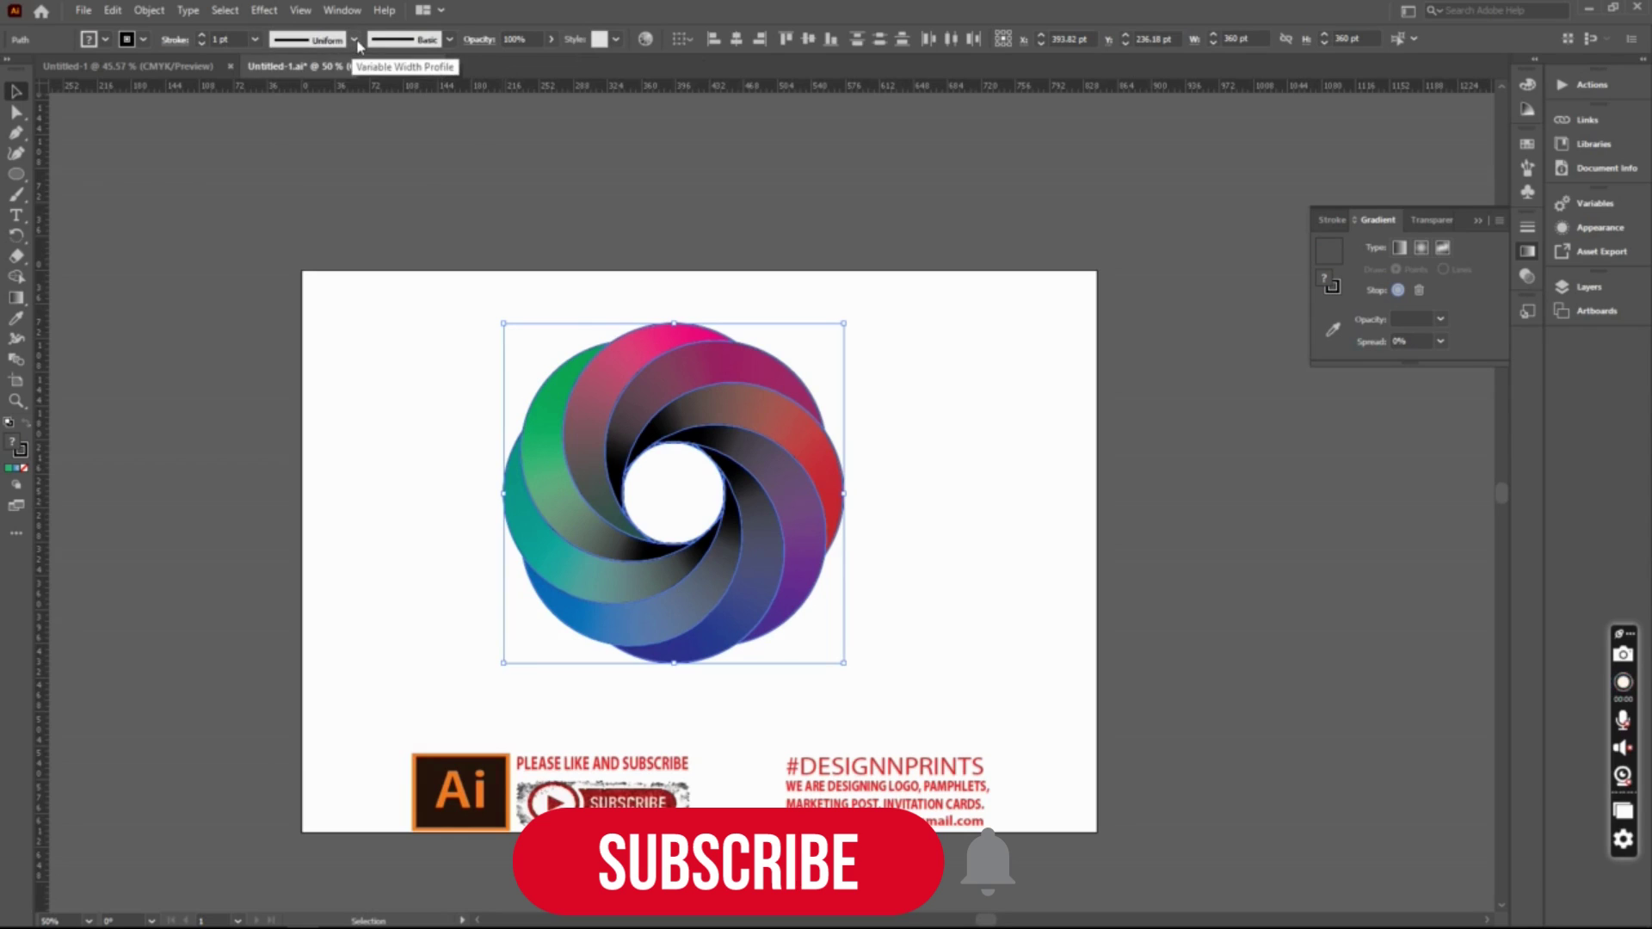
click(25, 457)
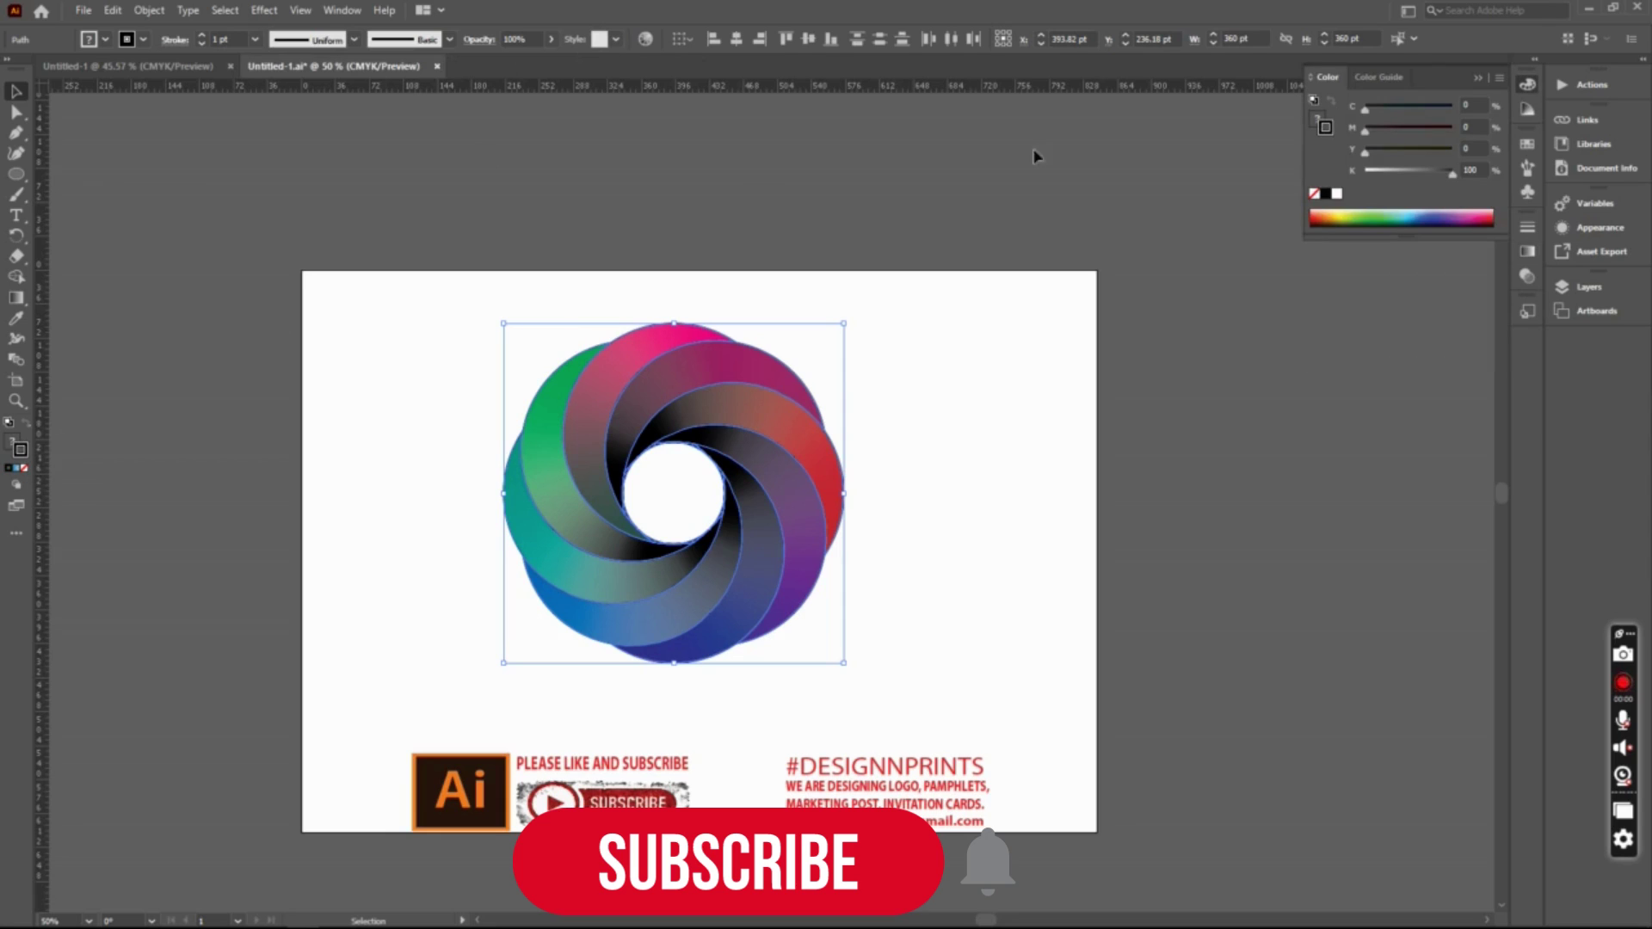
drag(1454, 173, 1417, 174)
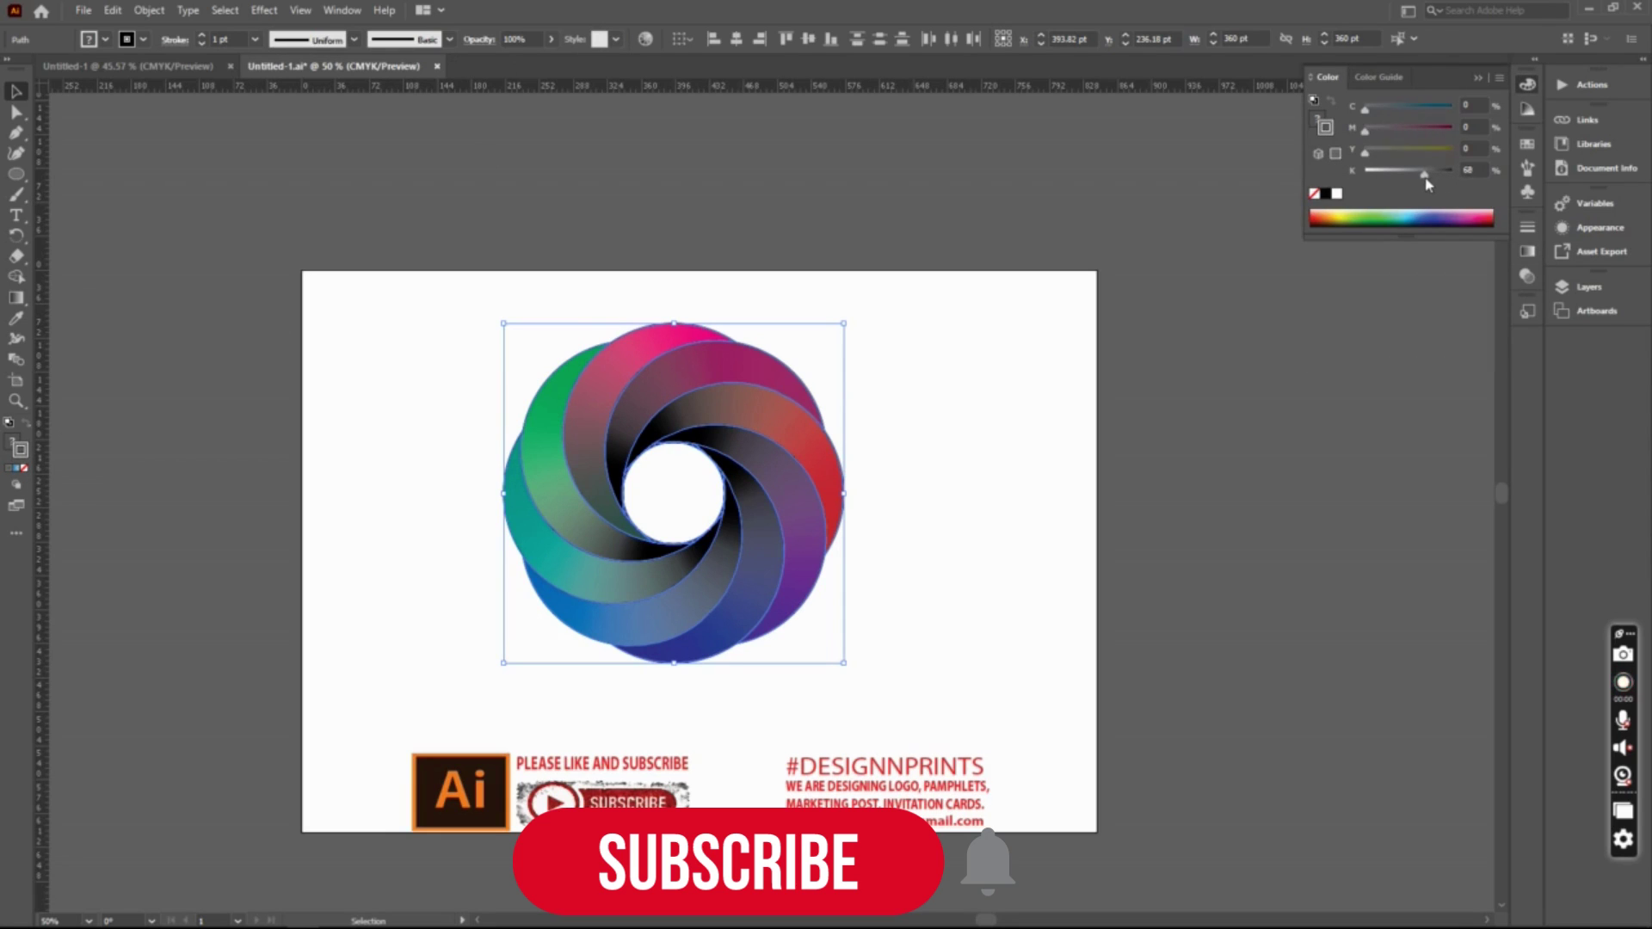
click(1052, 336)
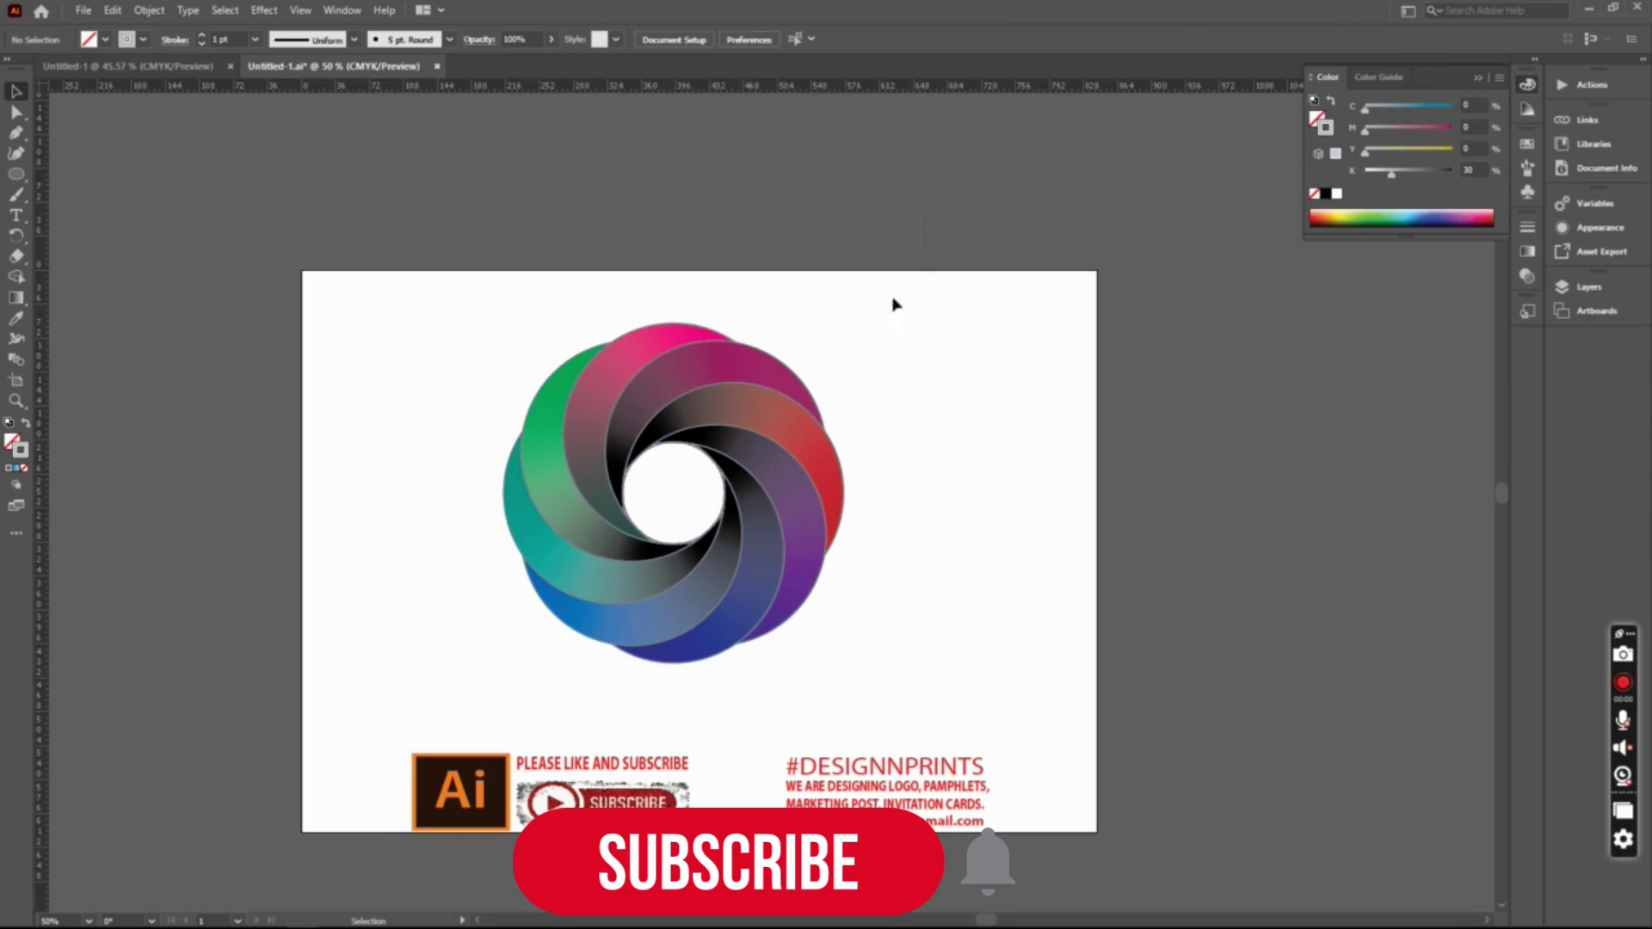
drag(919, 277, 463, 654)
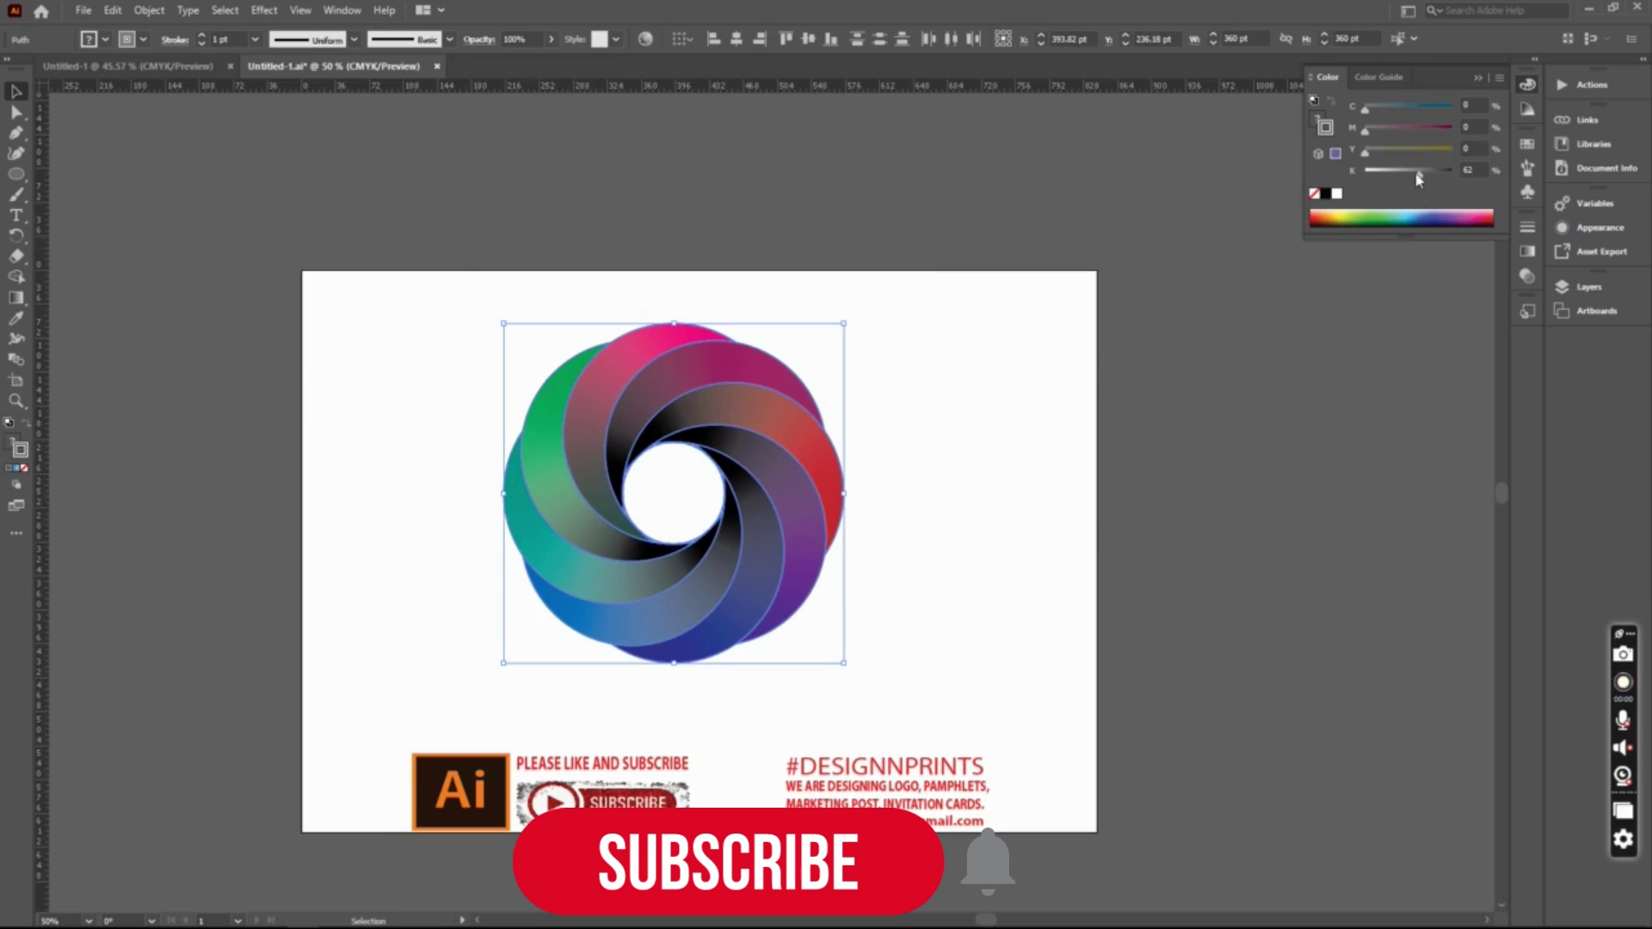
drag(1418, 178, 1393, 172)
click(945, 245)
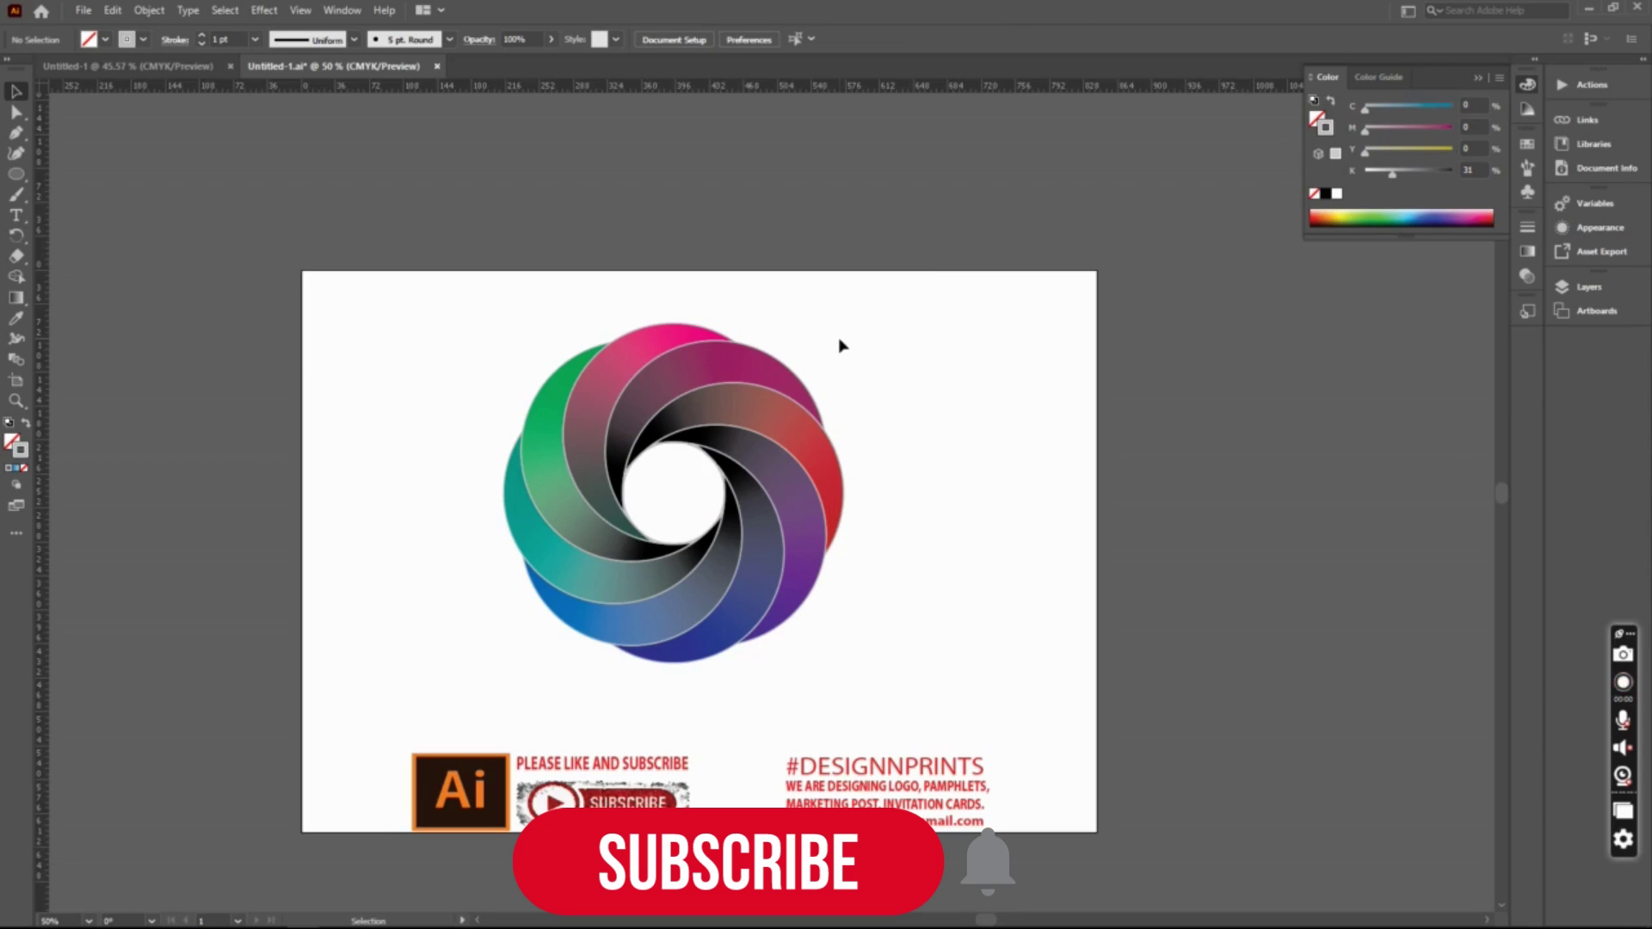
Lower the stroke K further to about 13 for pale gray outlines.
drag(850, 275, 456, 667)
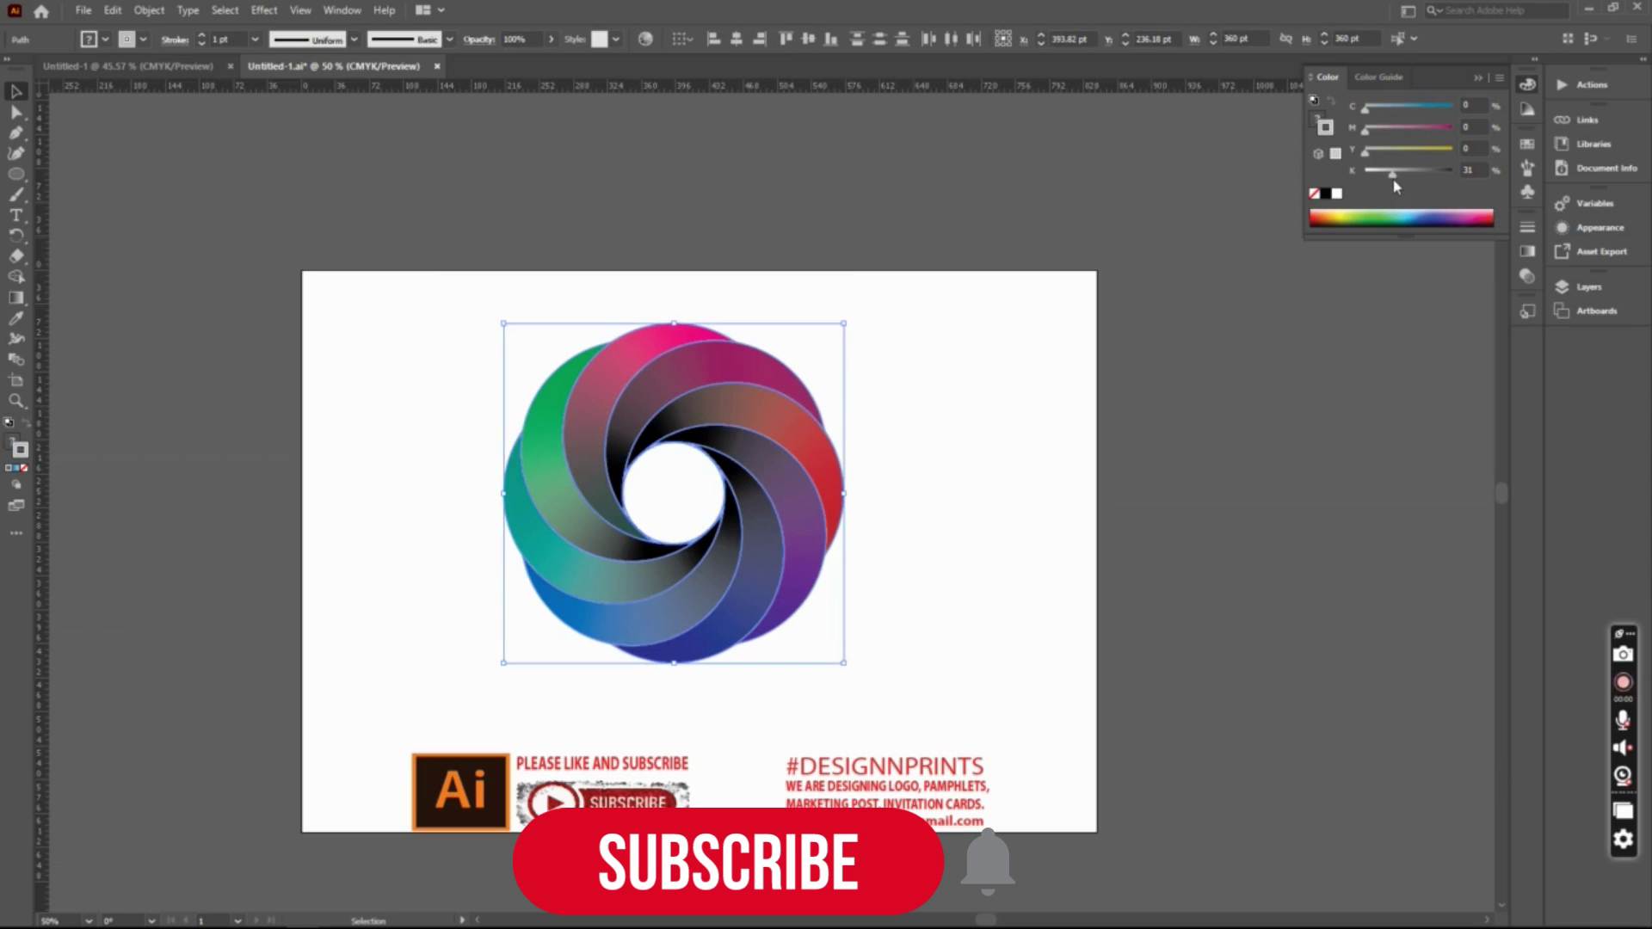
drag(1394, 181, 1383, 181)
click(954, 193)
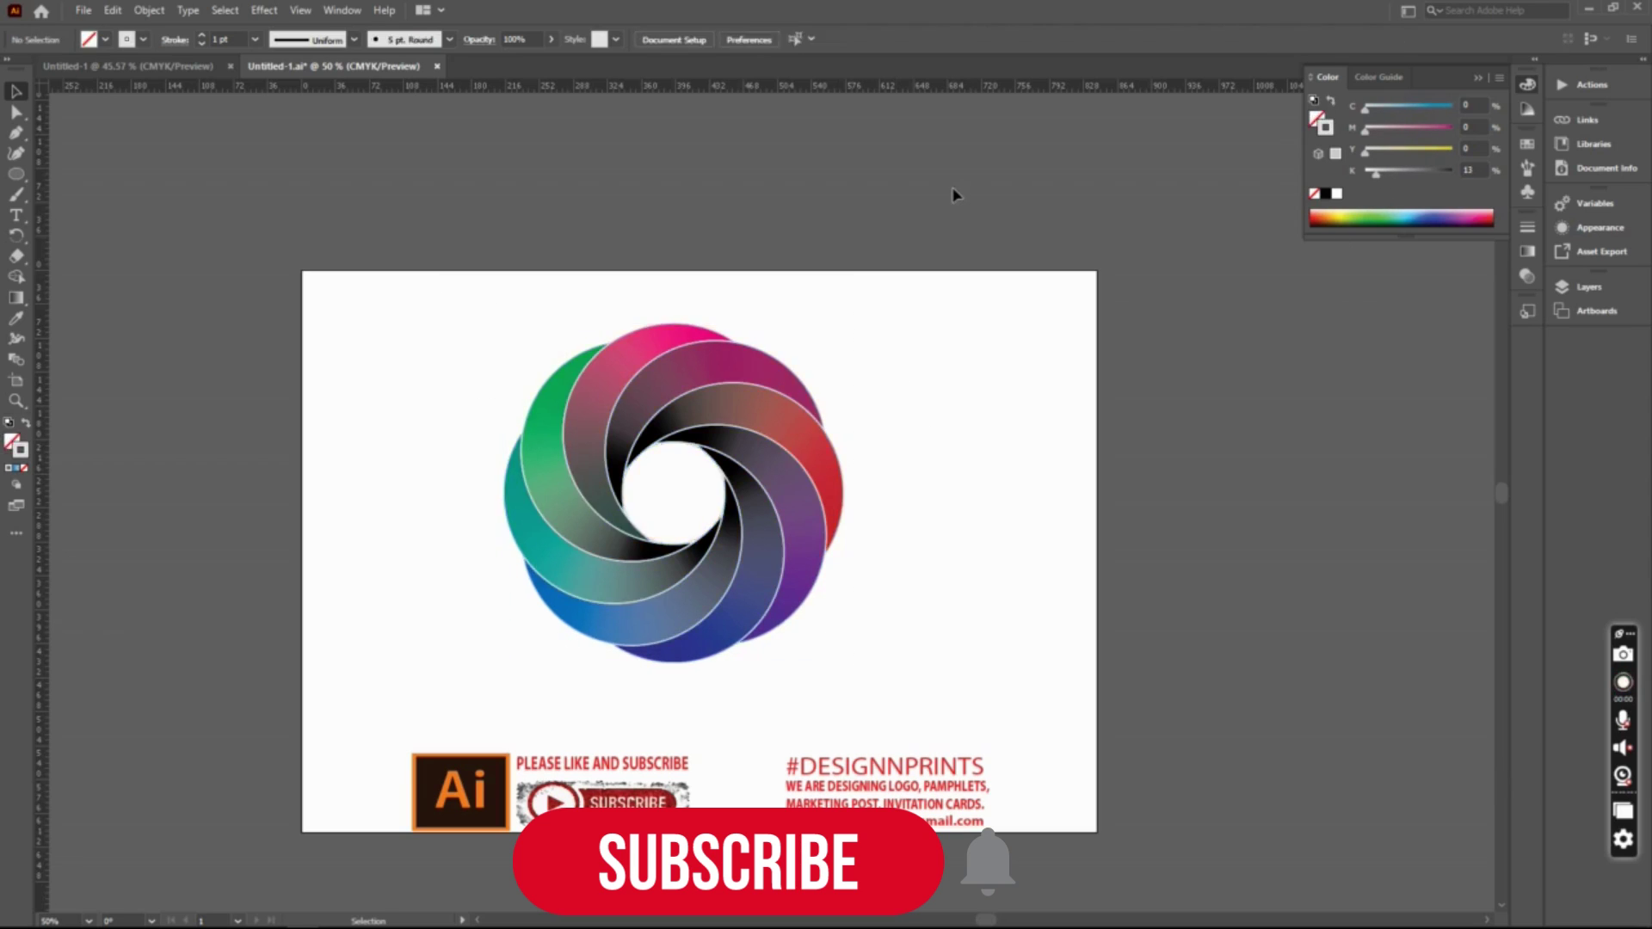
drag(946, 279, 370, 718)
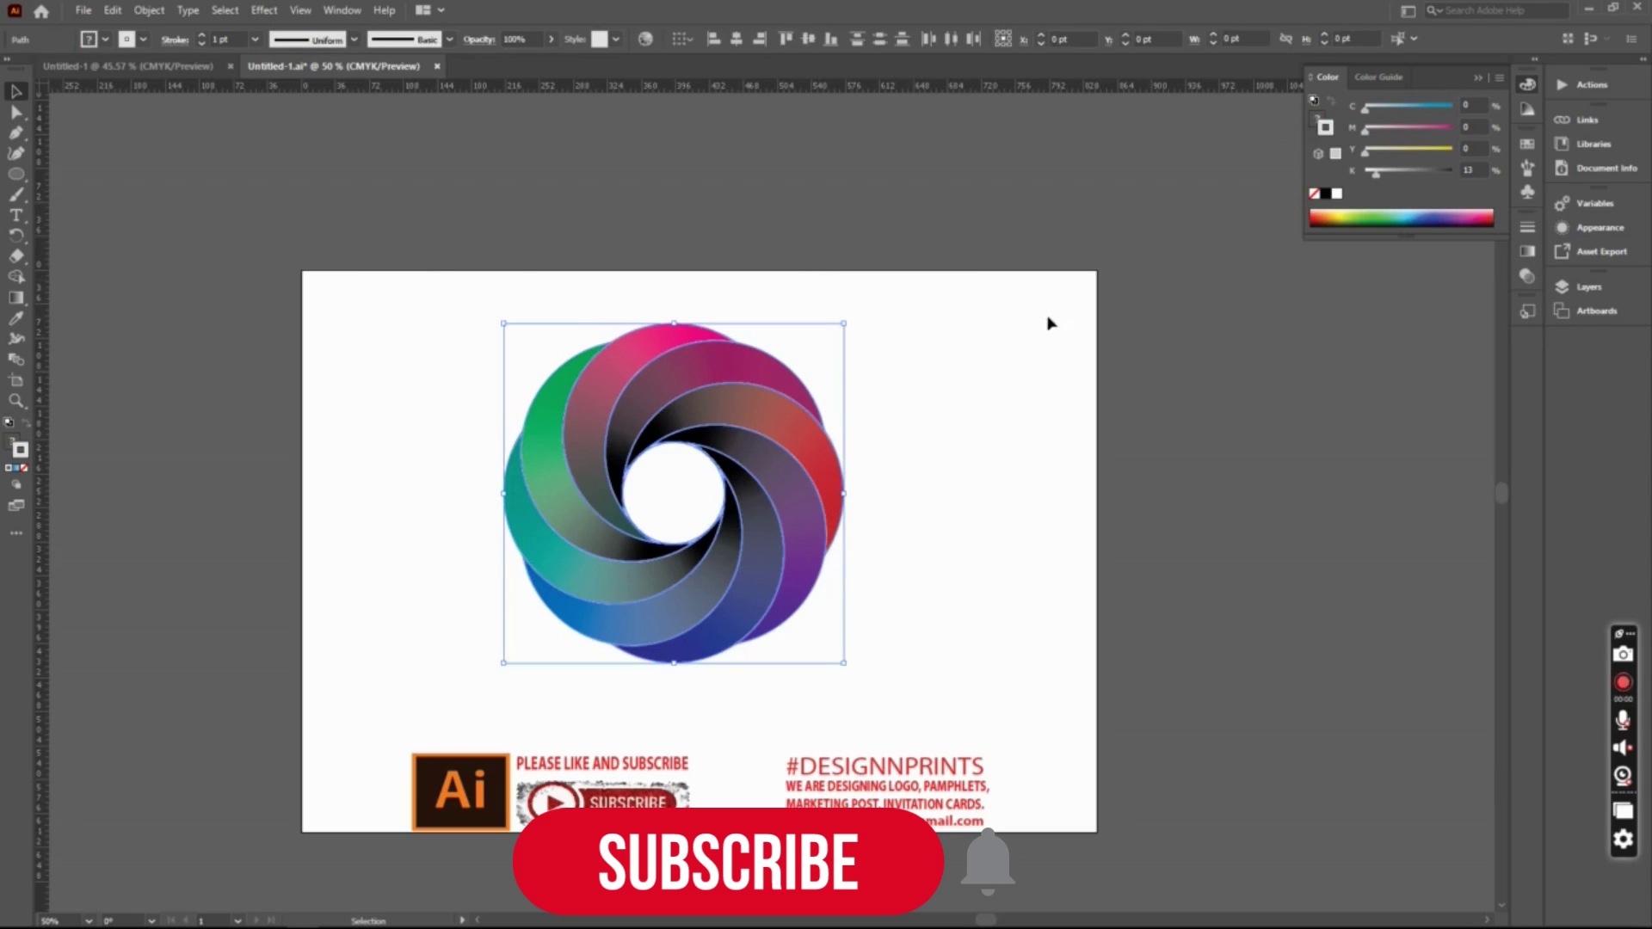
click(1061, 325)
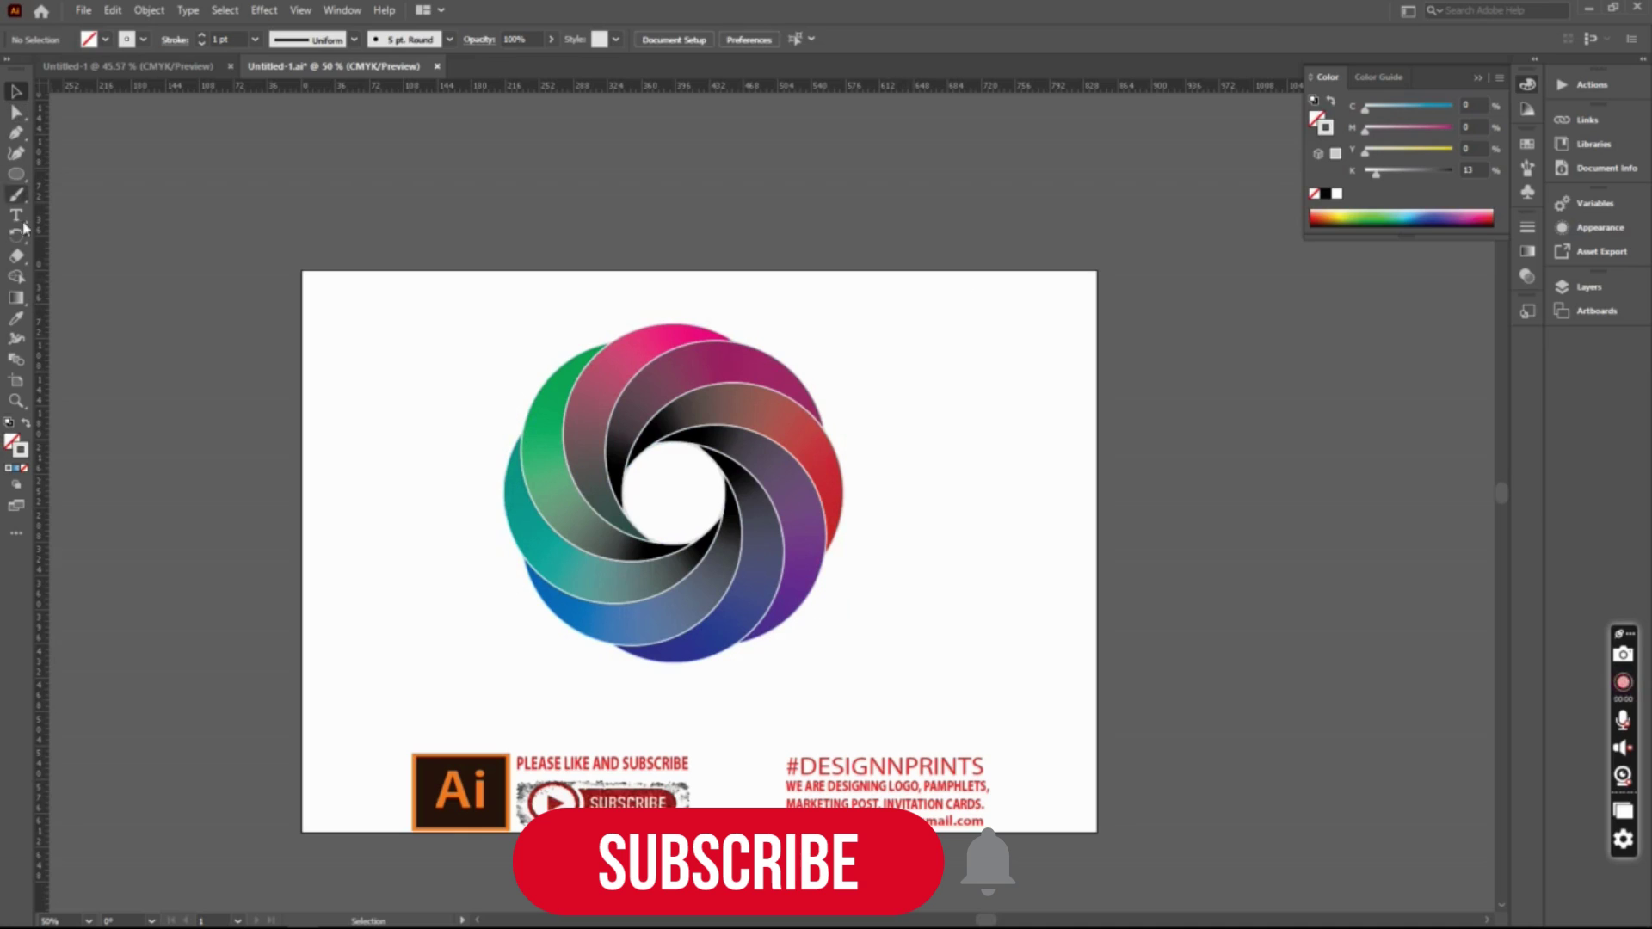
Draw an artboard-sized rectangle and send it one step backward.
drag(20, 179, 86, 181)
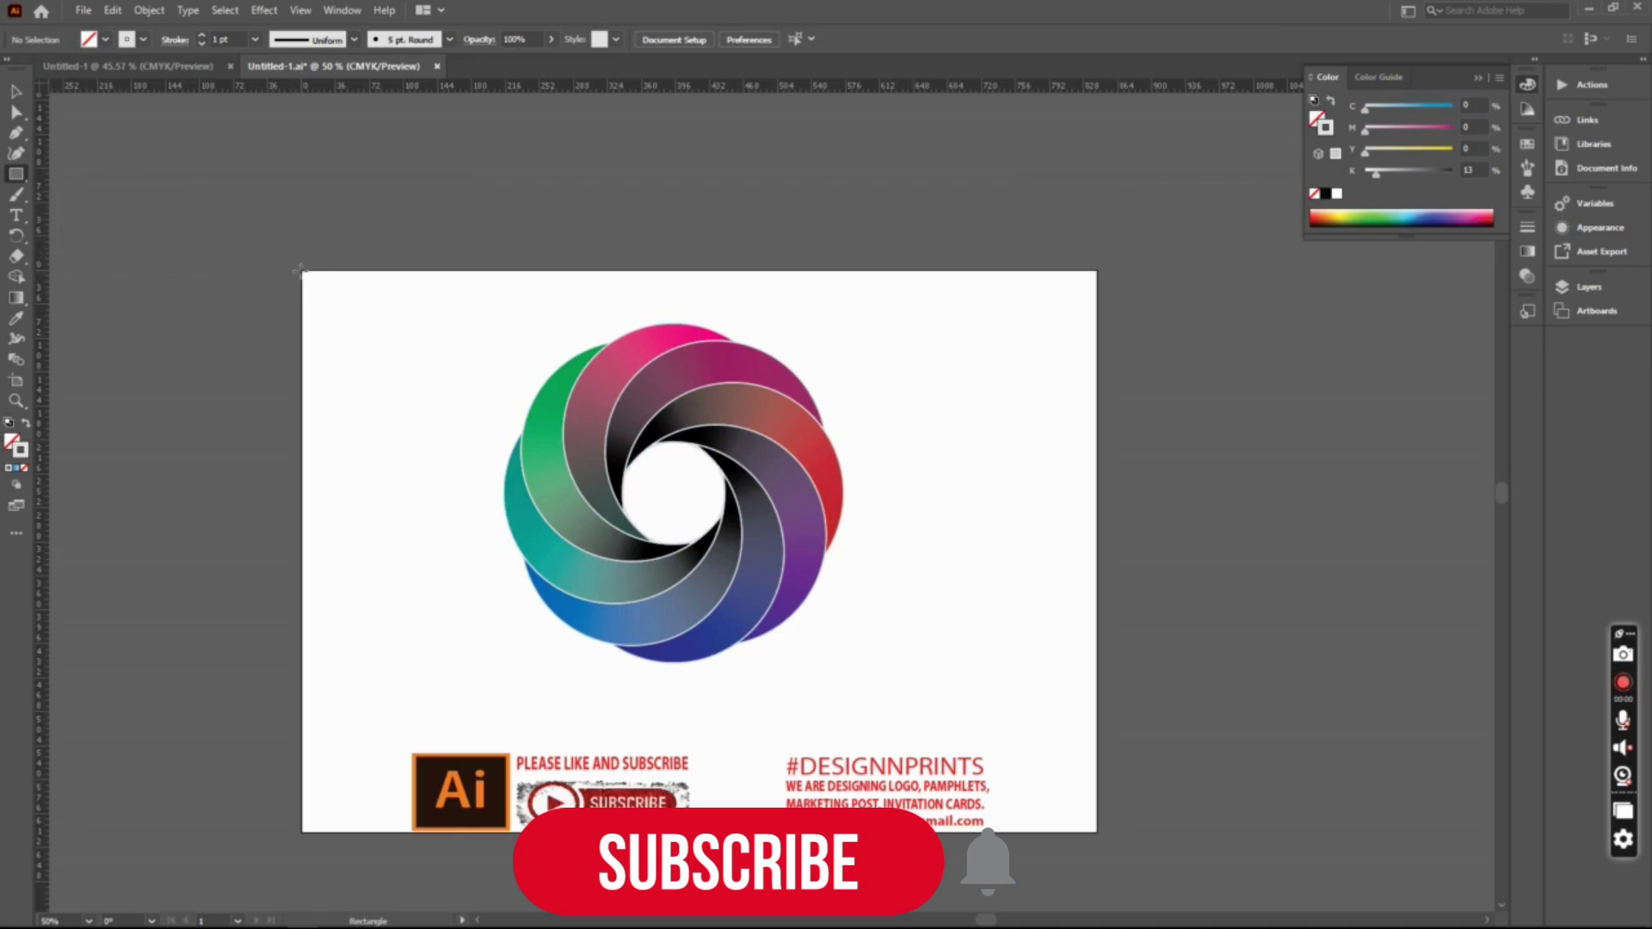
drag(302, 271, 1098, 833)
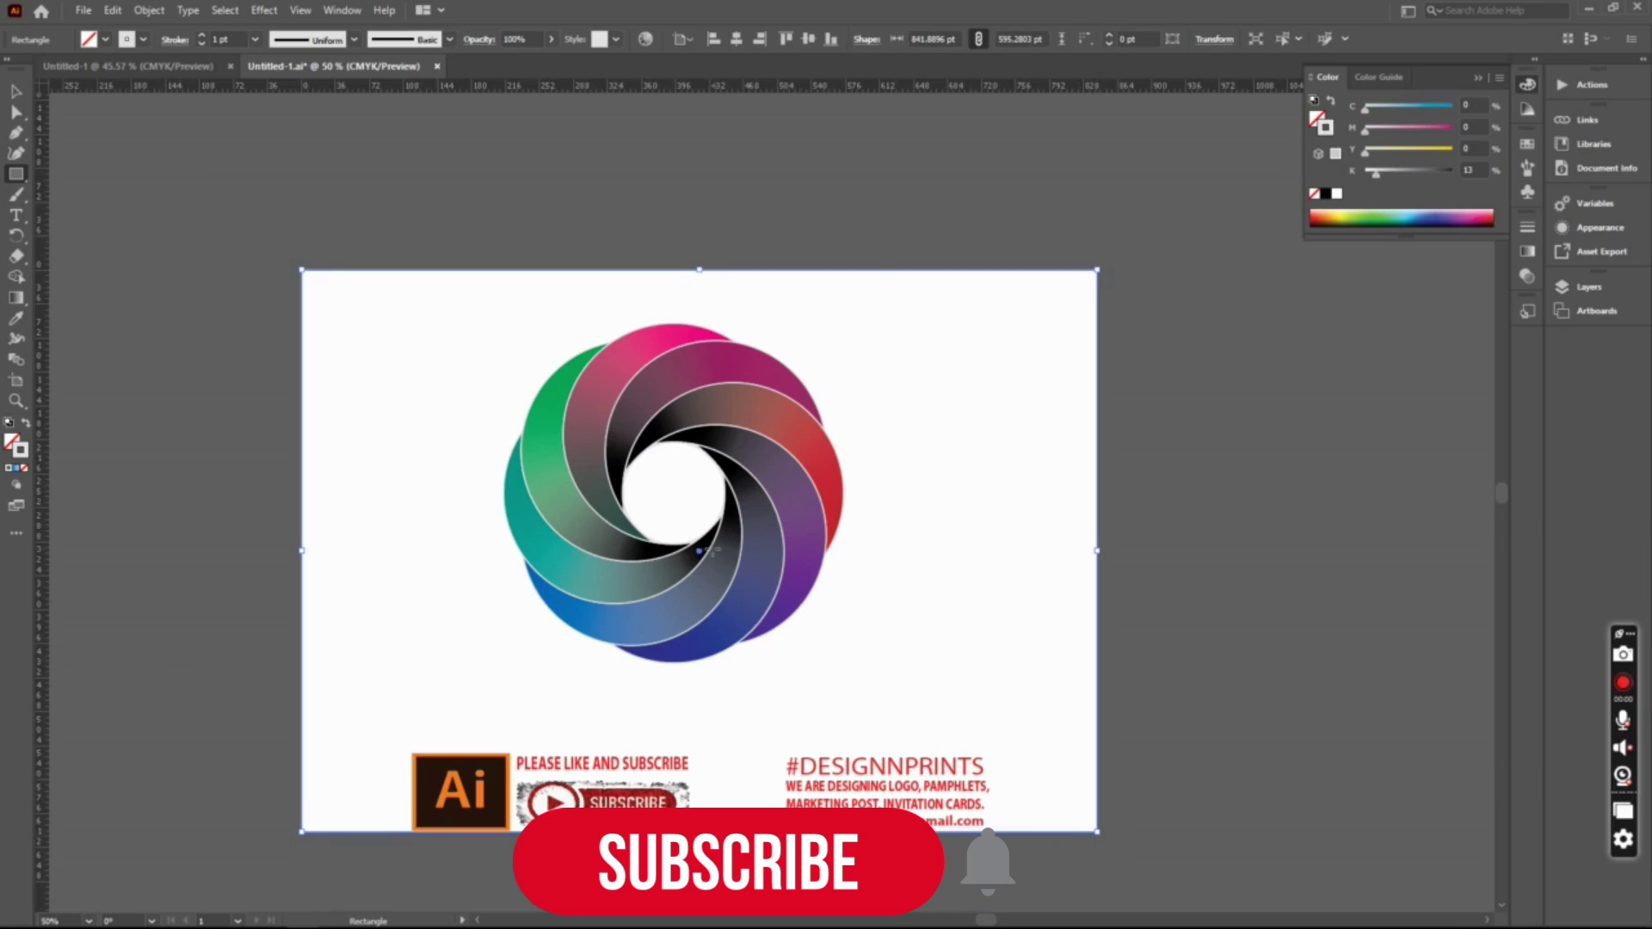
right_click(699, 556)
mouse_move(748, 463)
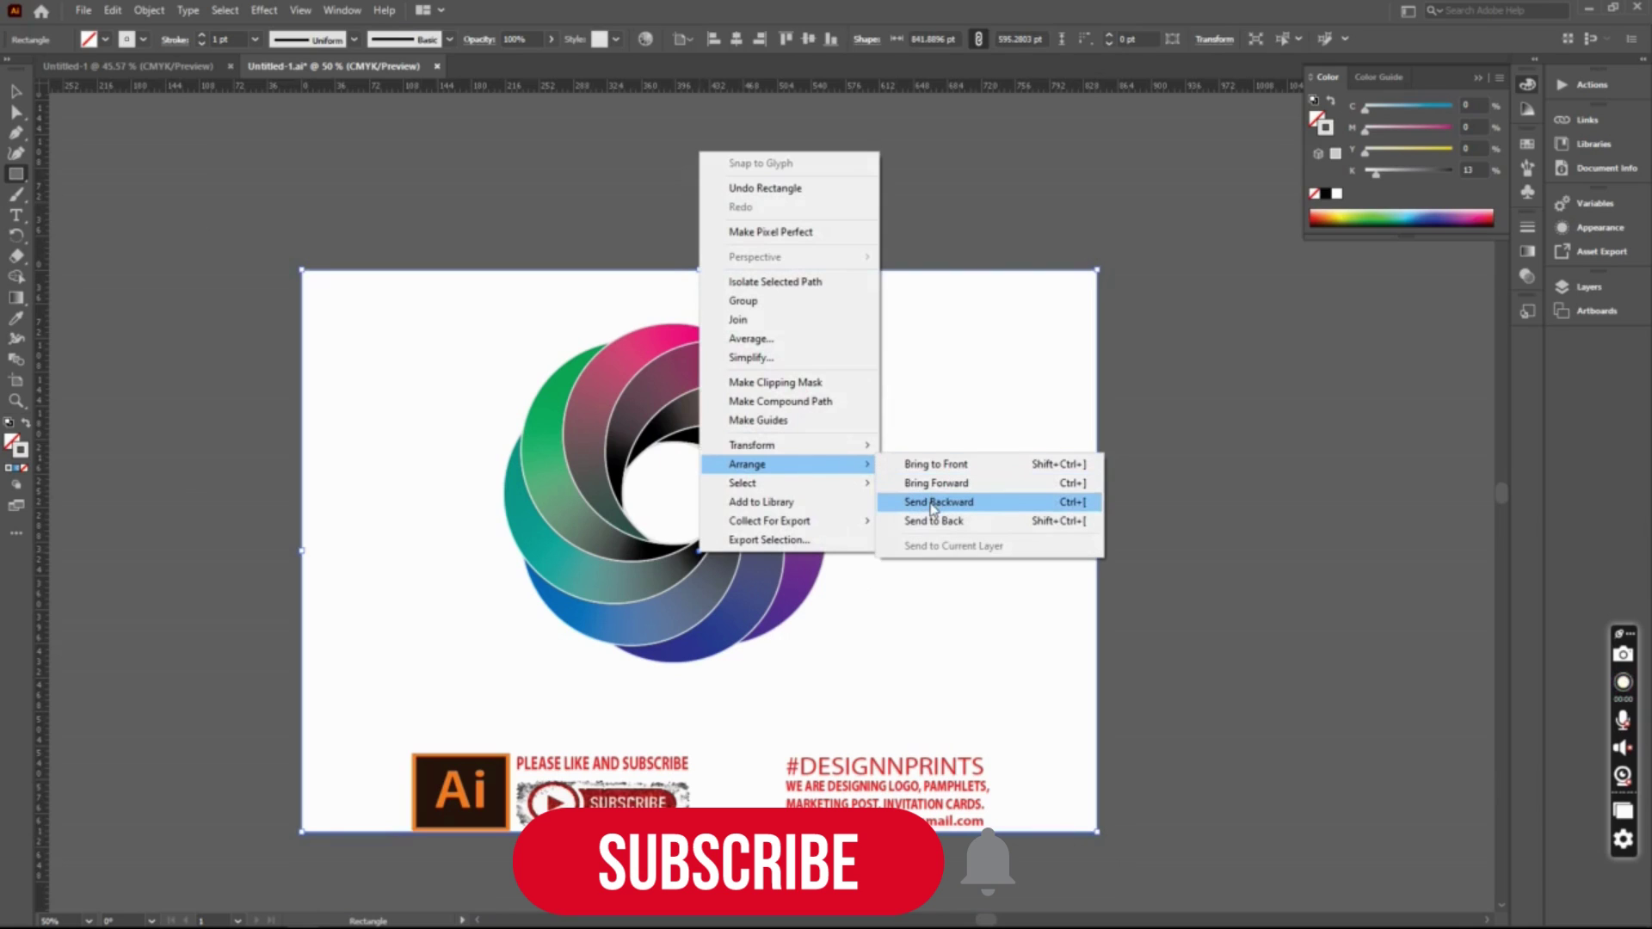
click(935, 502)
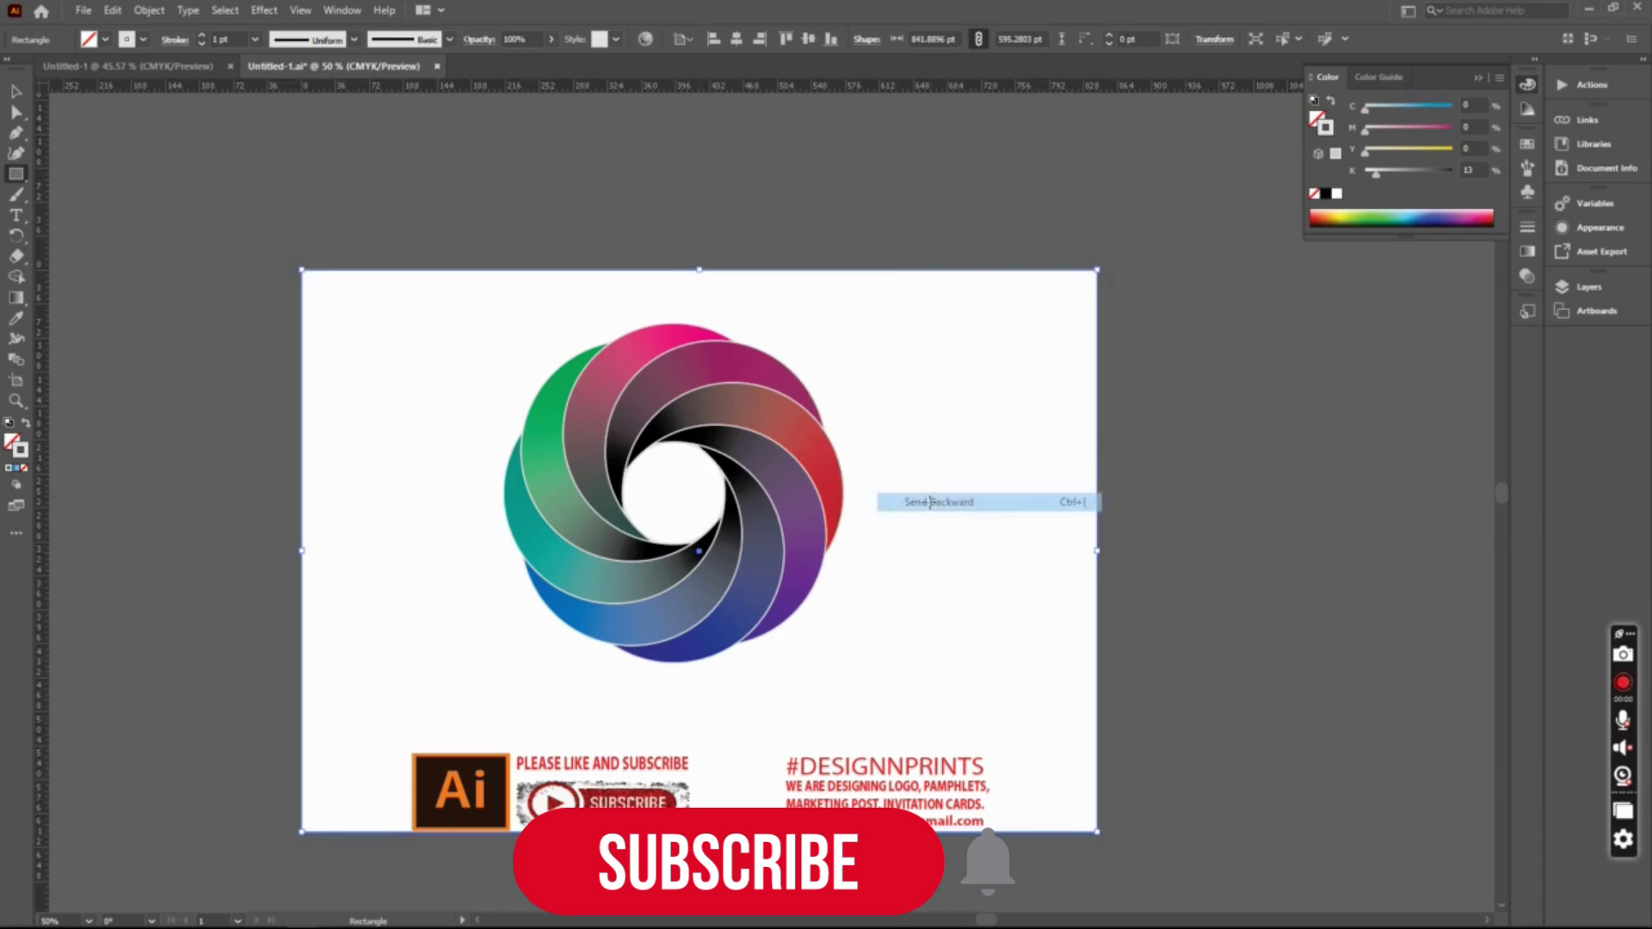
Fill the background rectangle with black.
double_click(14, 443)
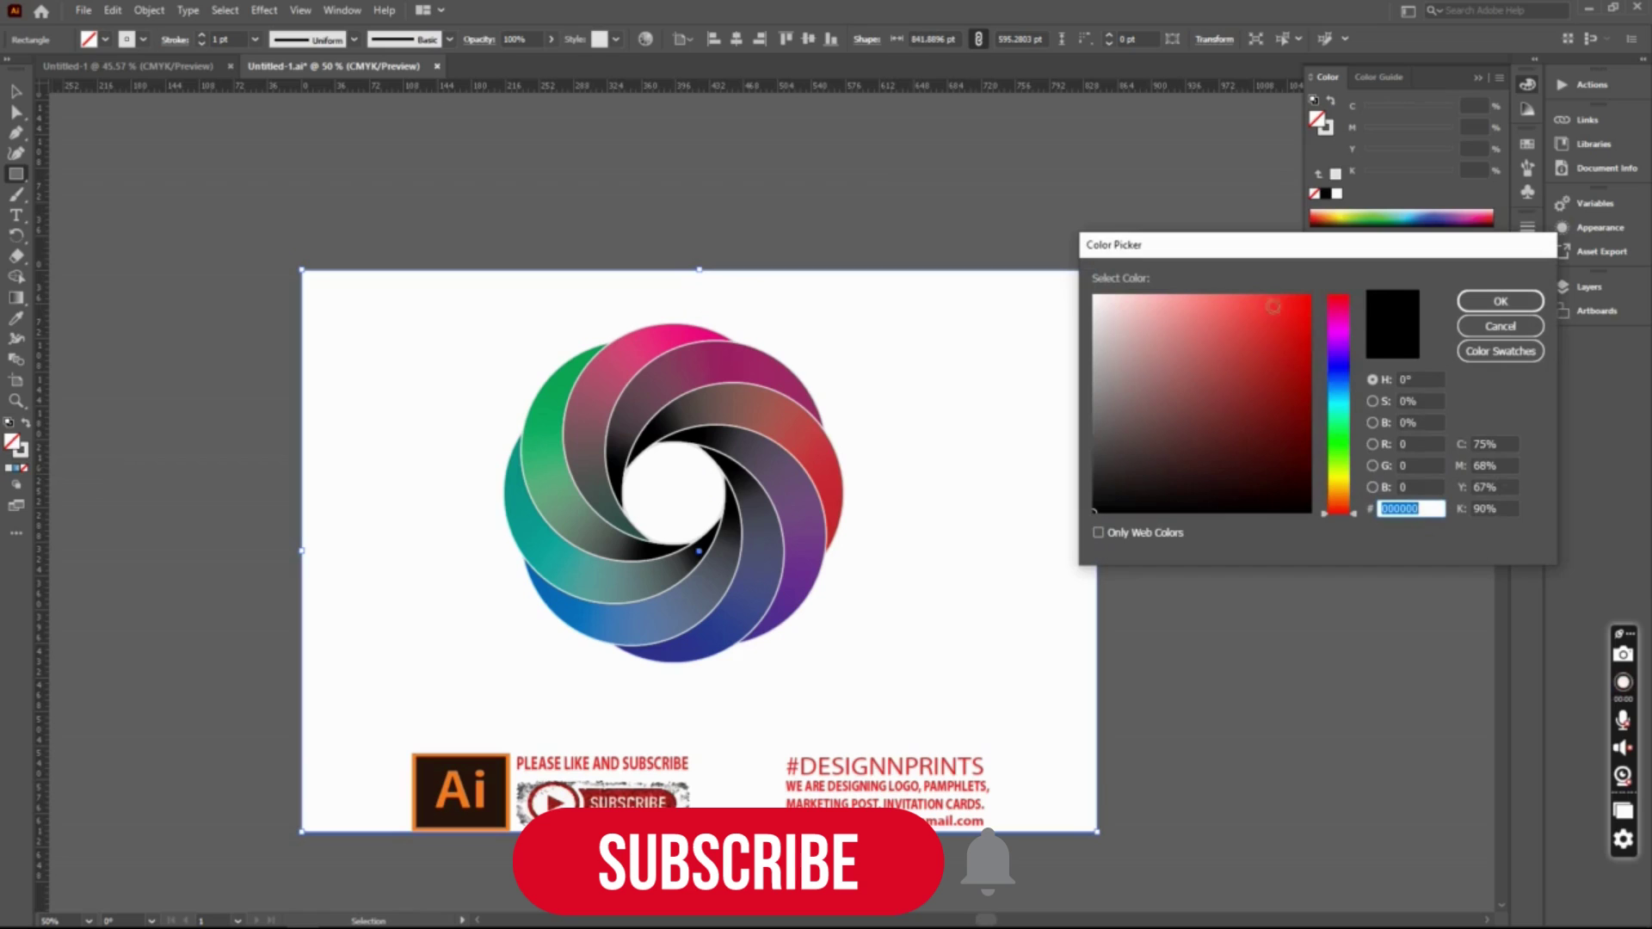
click(1481, 302)
click(1011, 411)
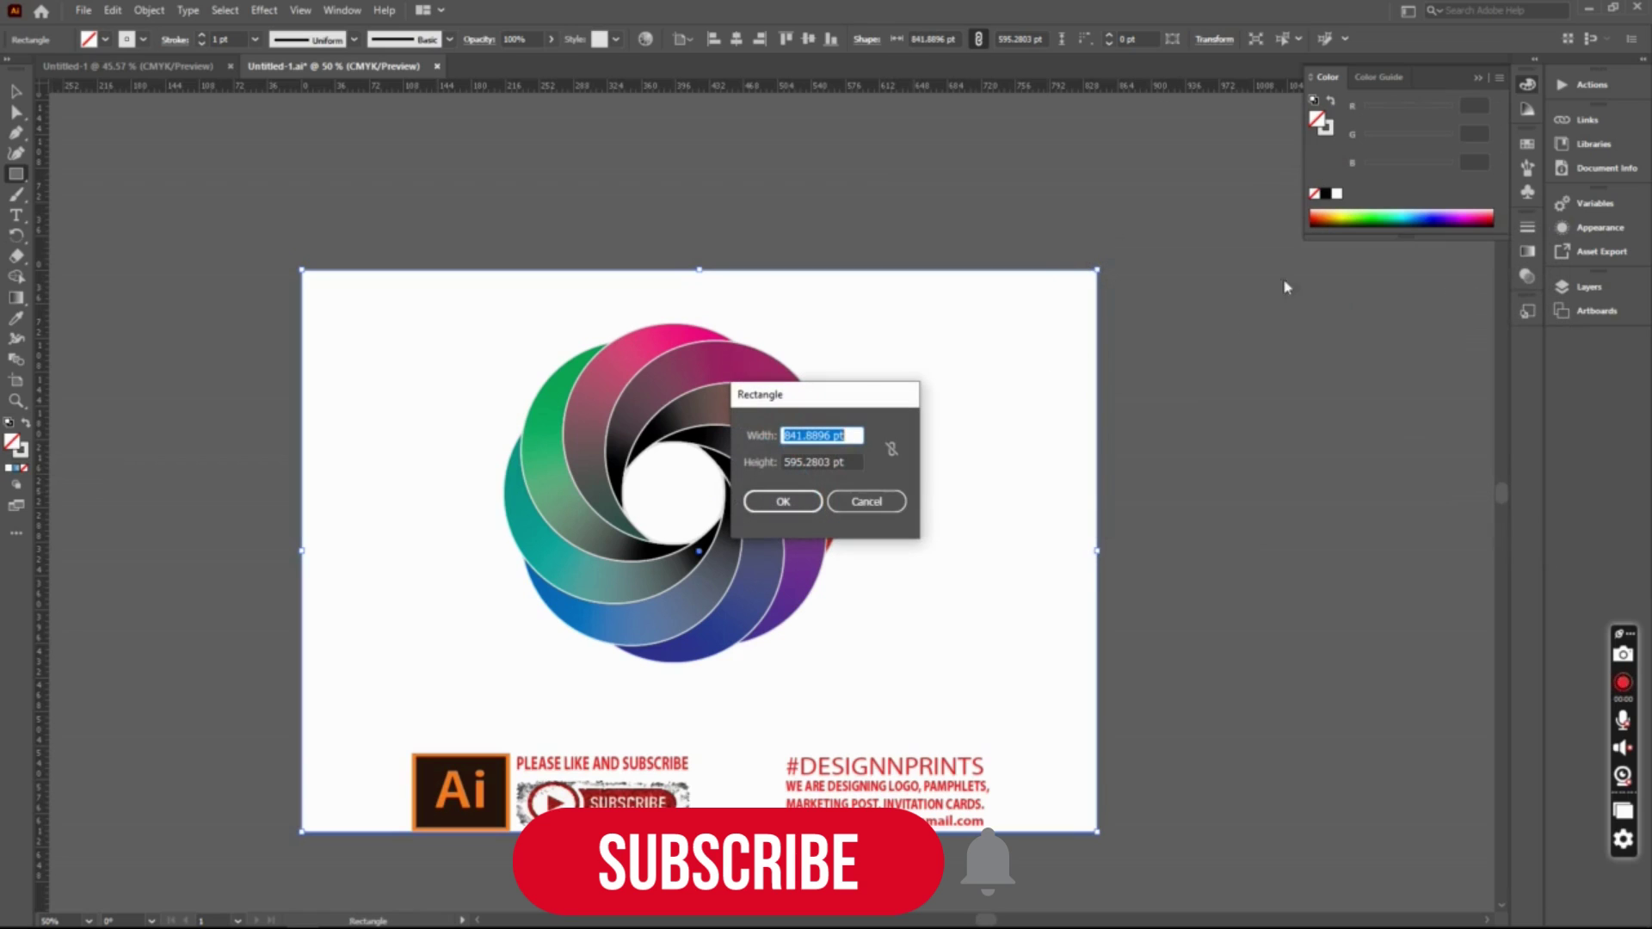
click(902, 500)
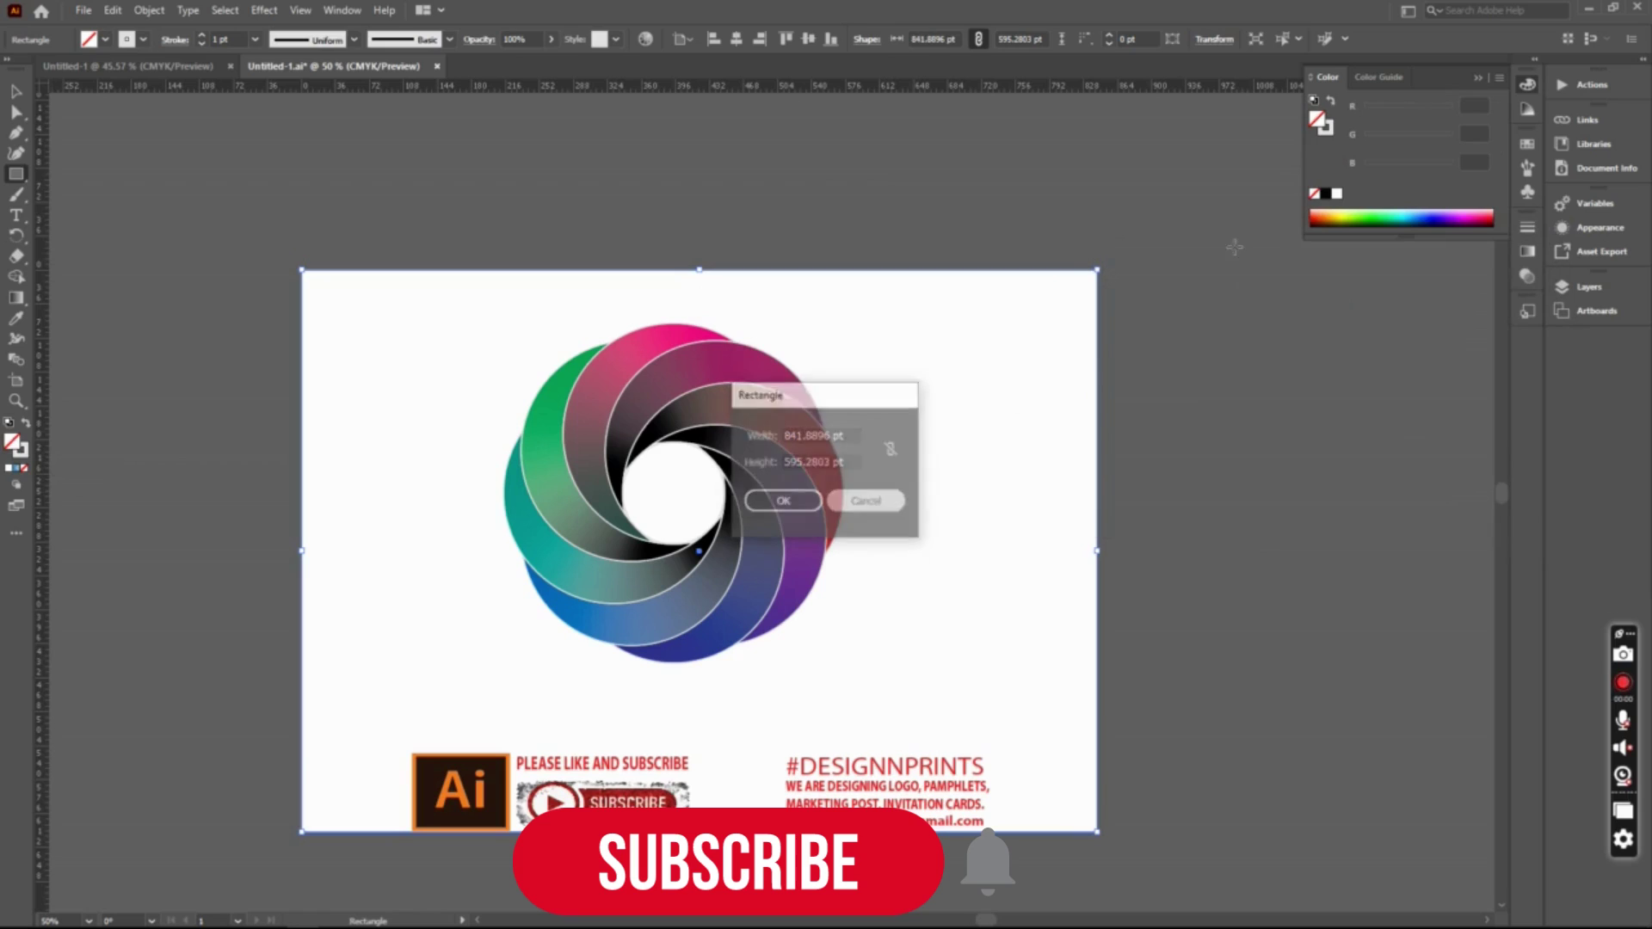
click(1324, 197)
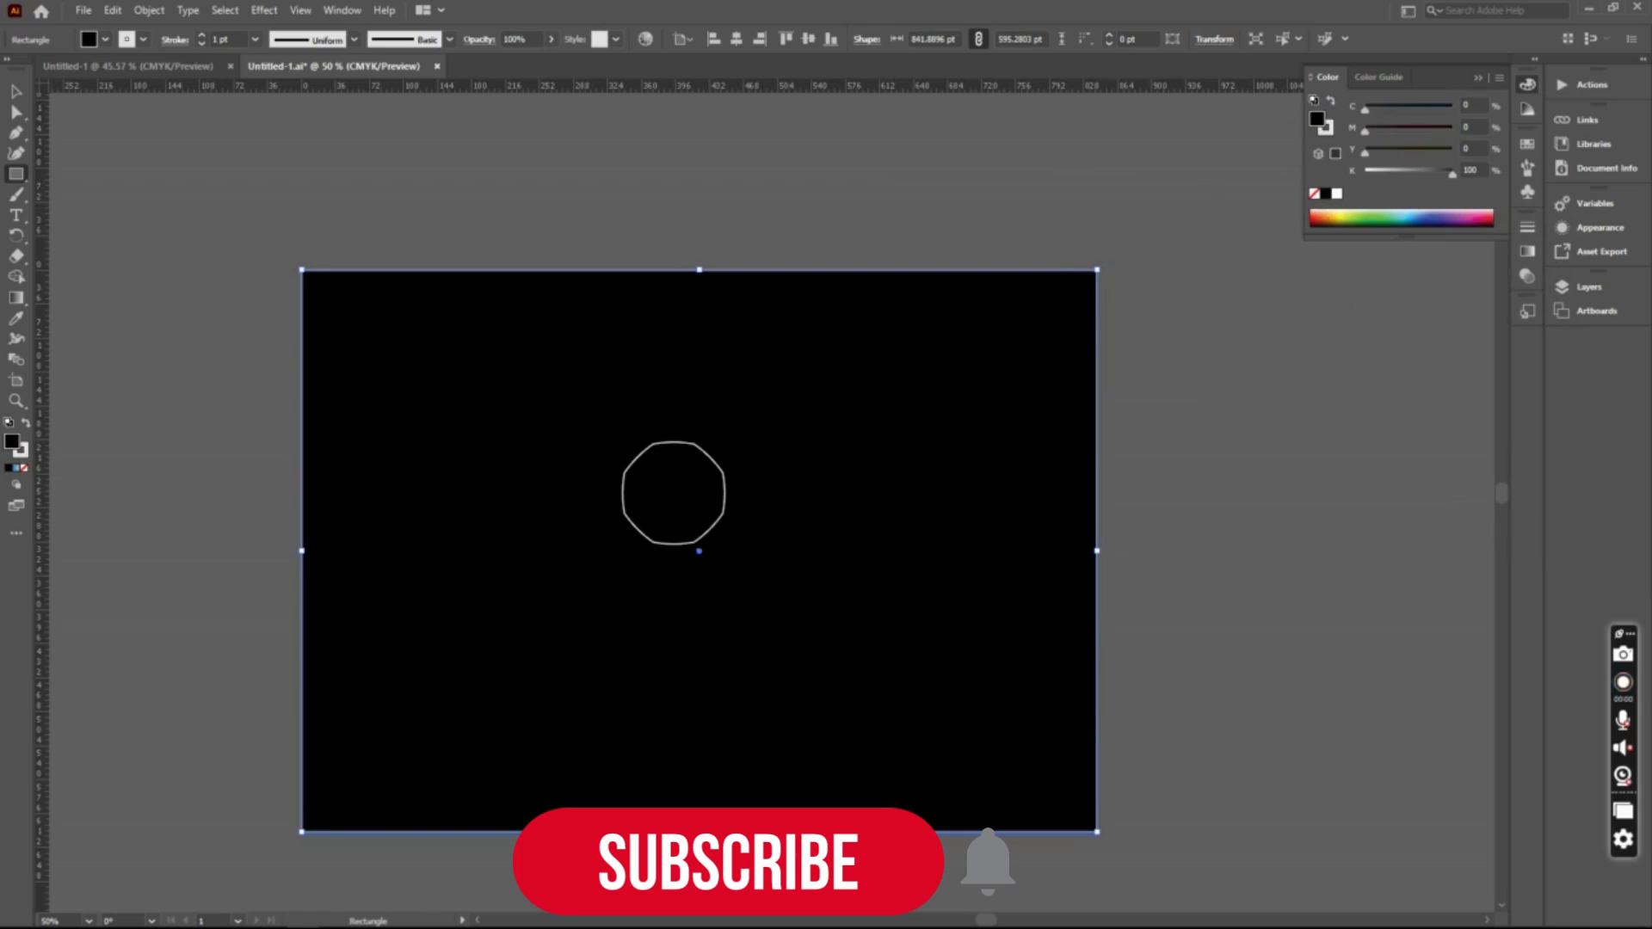
Send the black rectangle backward, then behind the swirl logo, and deselect it.
key(v)
right_click(888, 423)
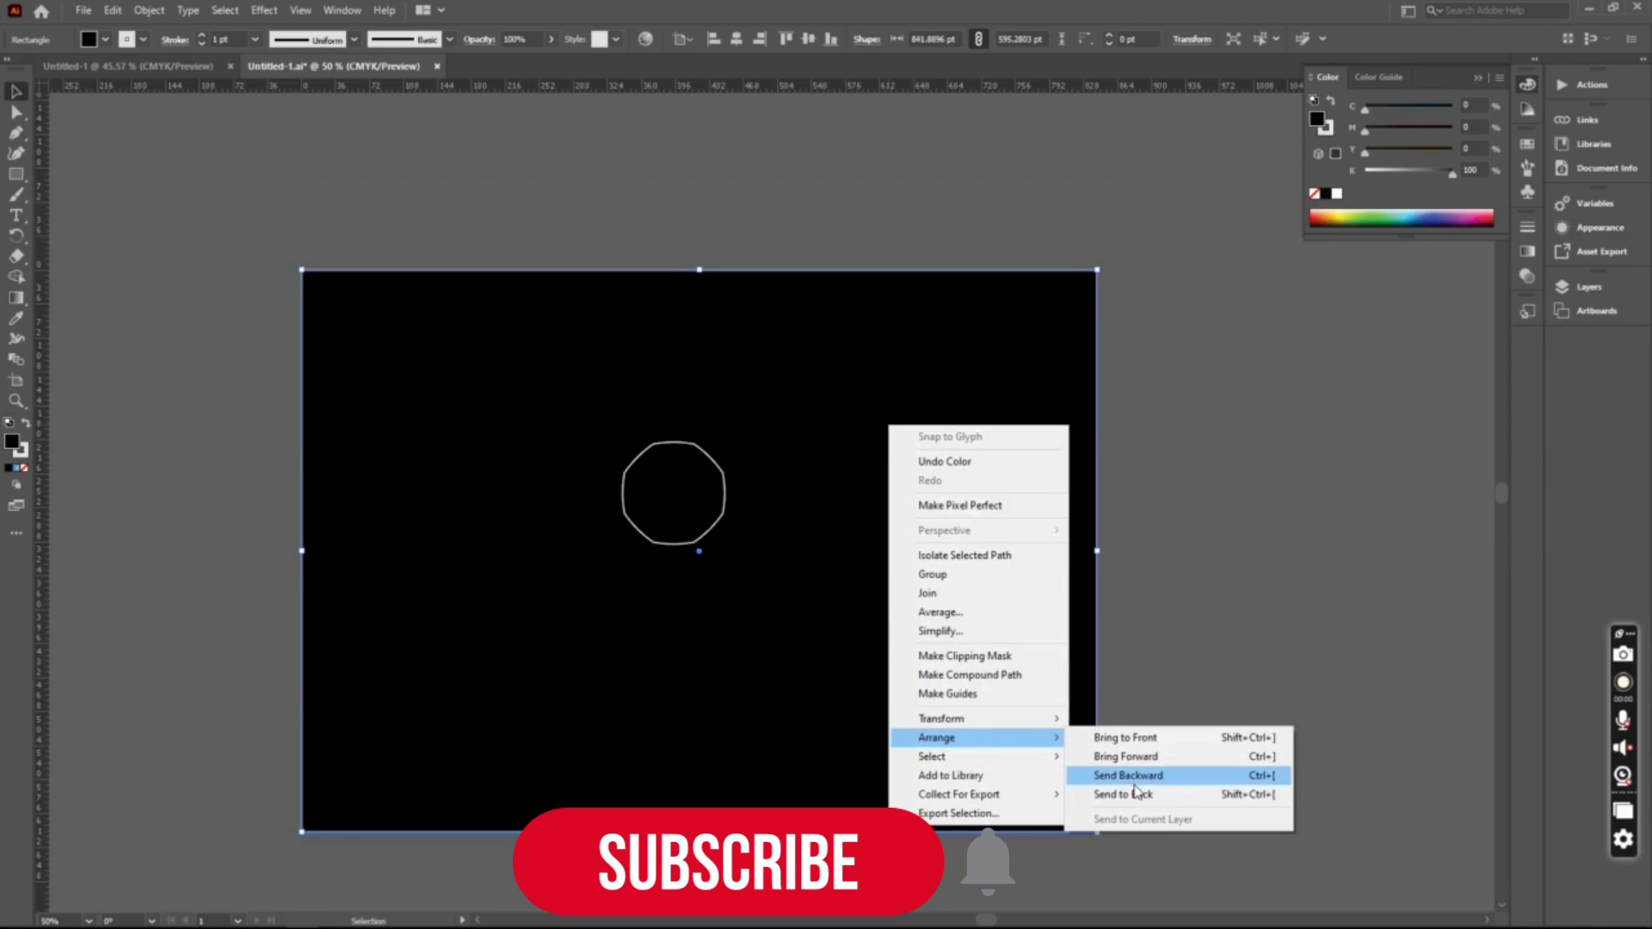
click(1138, 779)
right_click(901, 470)
mouse_move(948, 776)
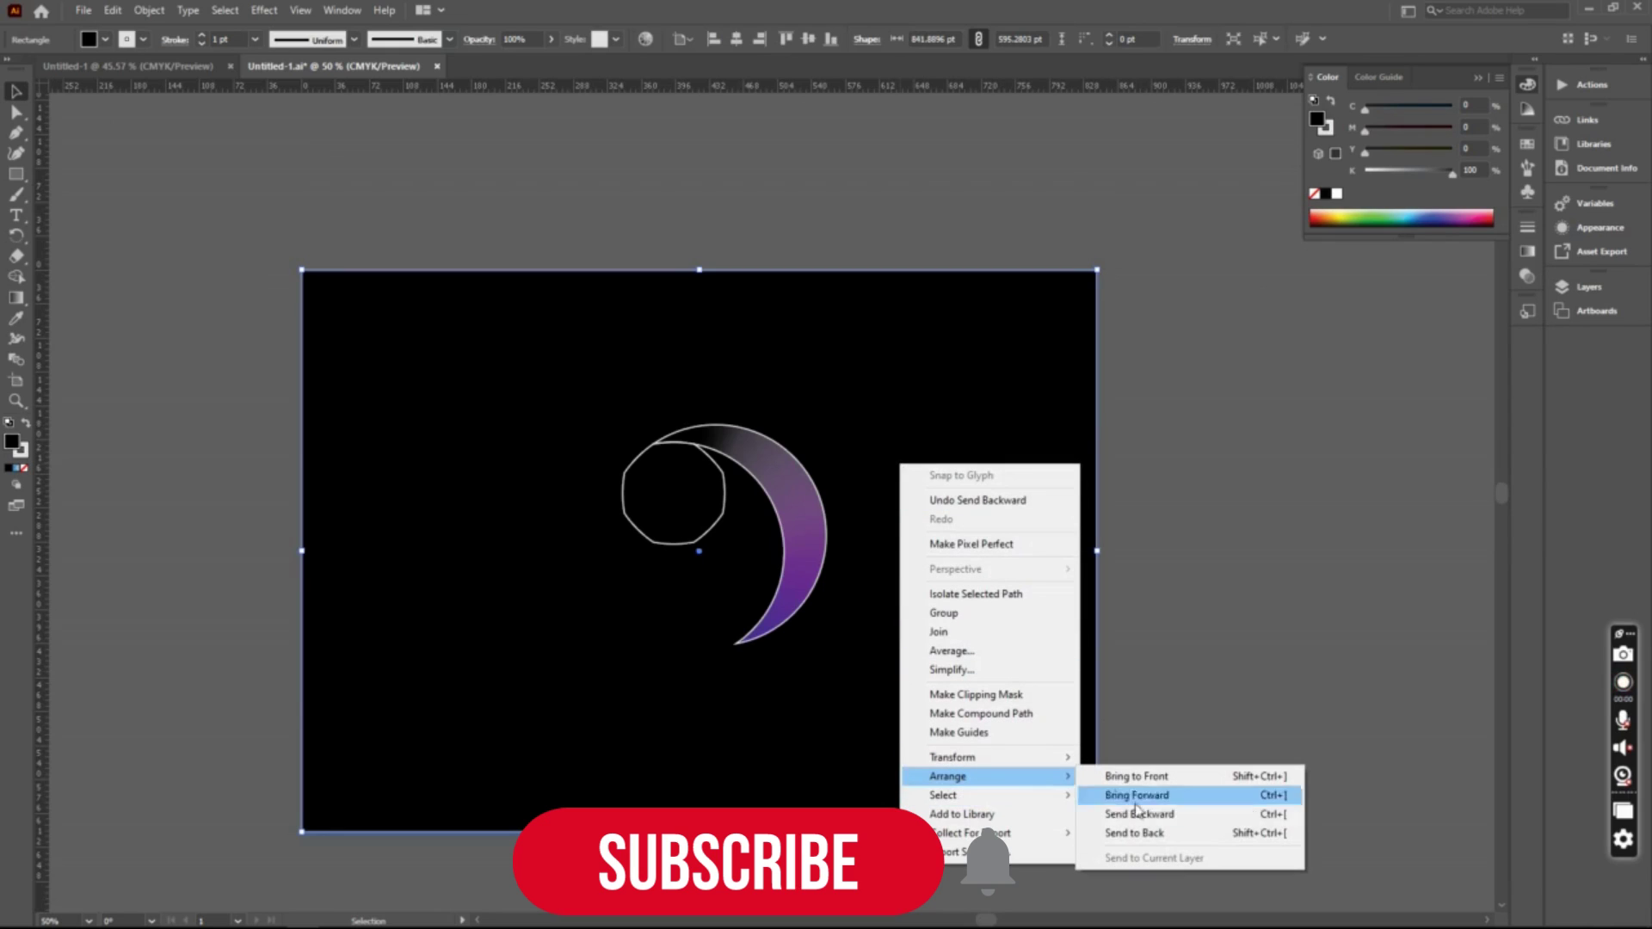
click(1153, 833)
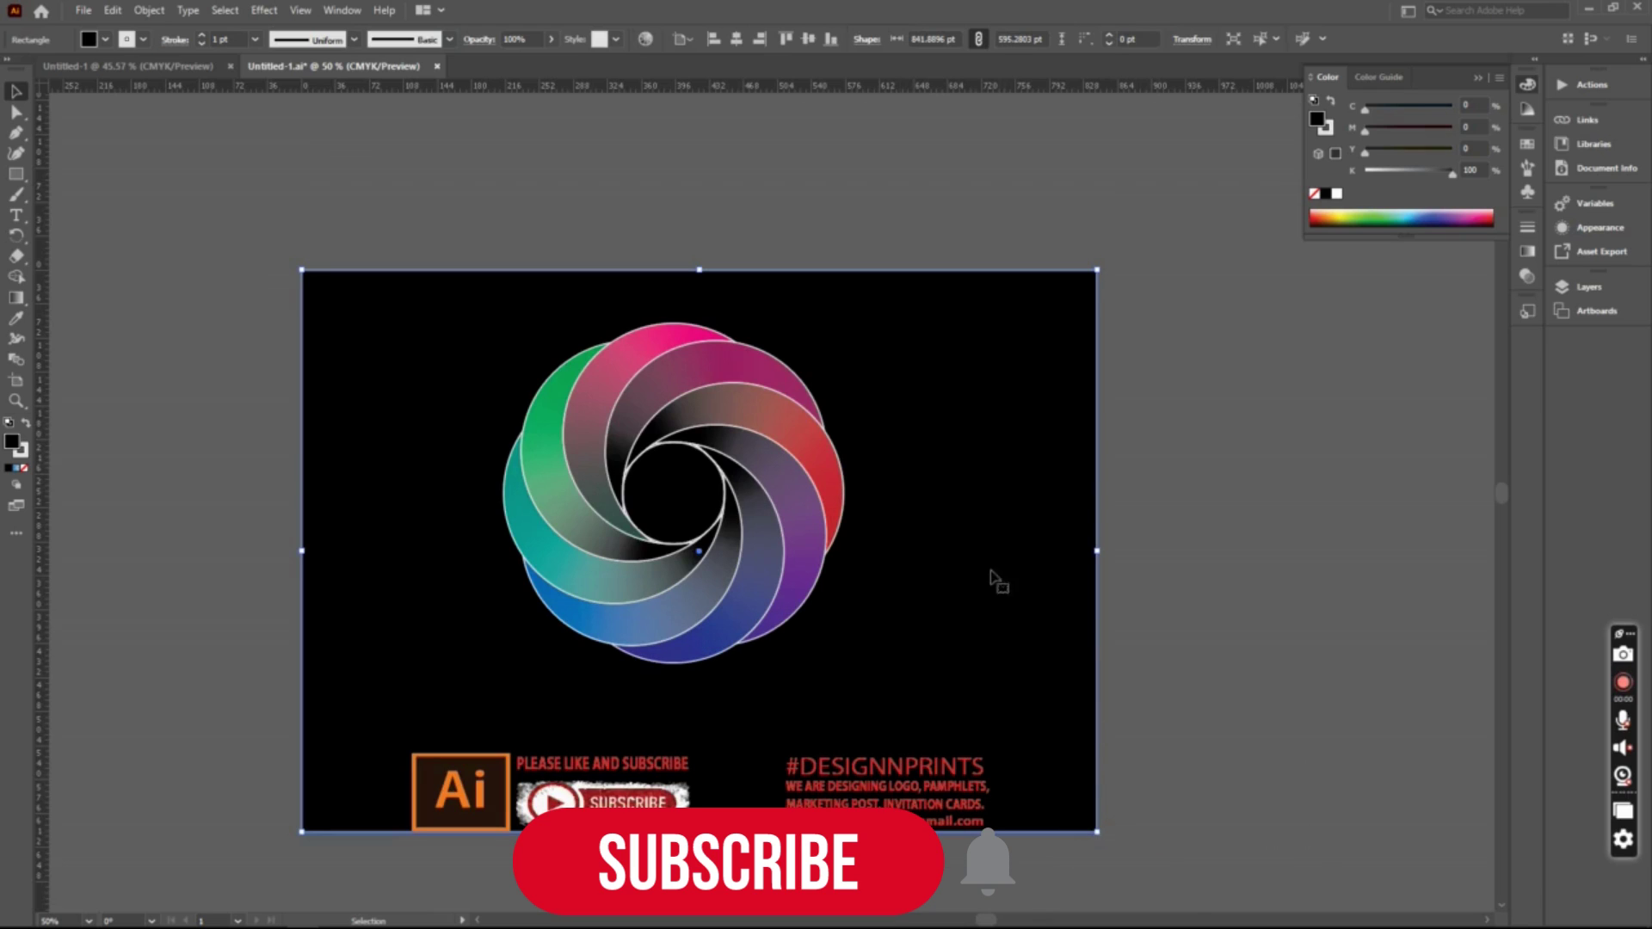
click(781, 188)
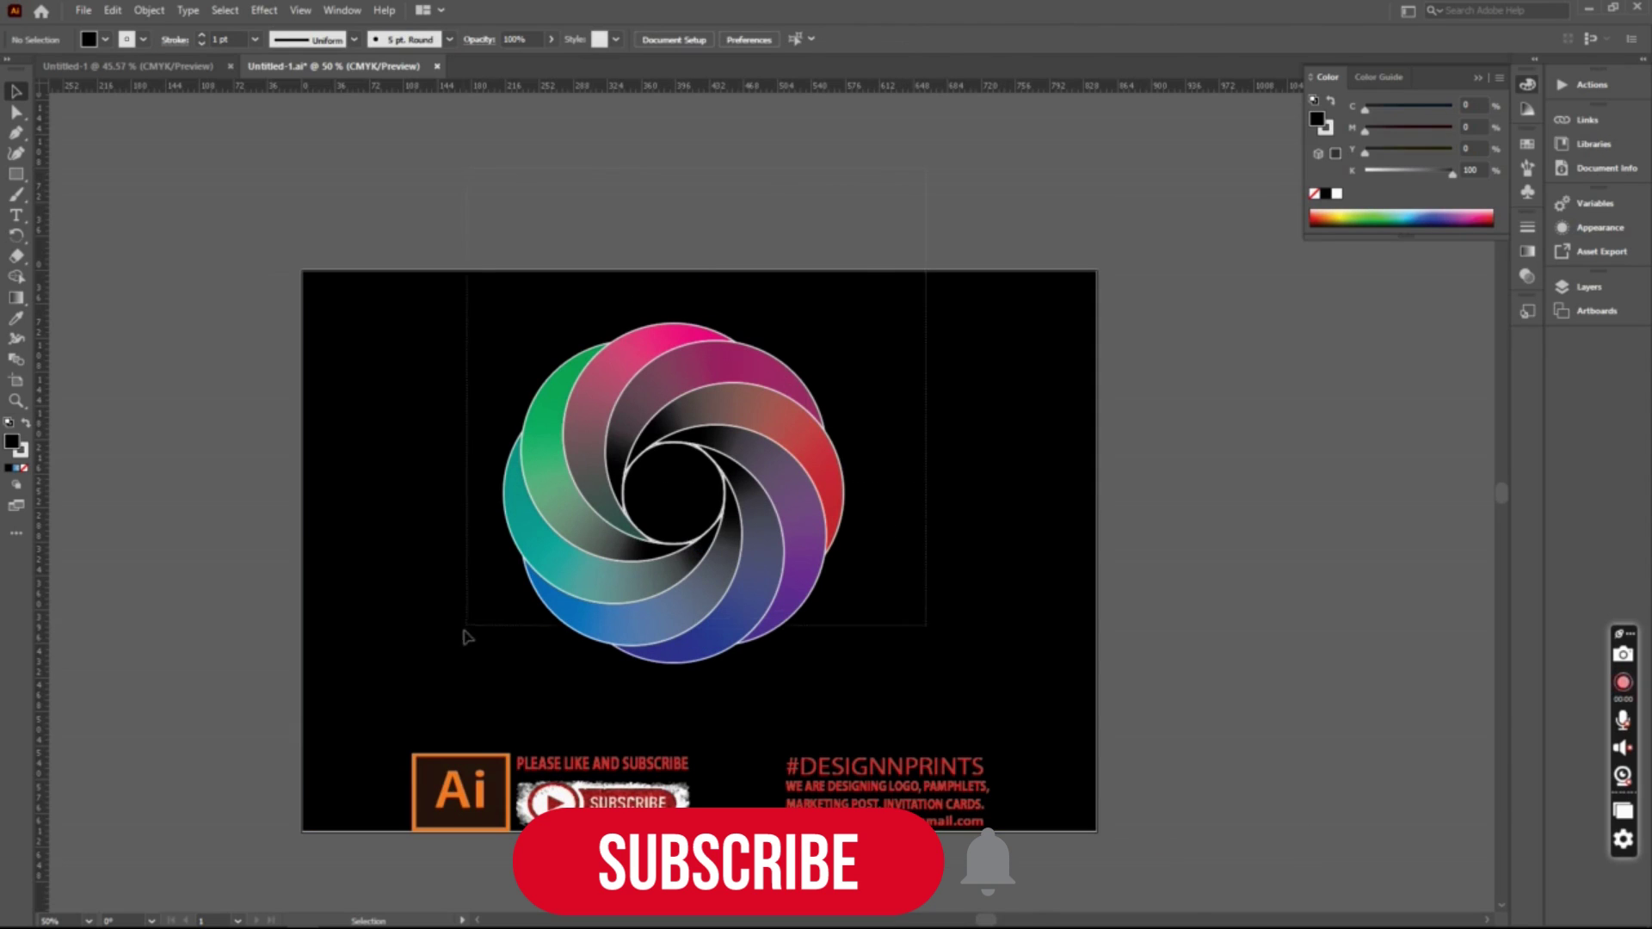
Select only the swirl logo, excluding the background, and shift it right and down.
drag(701, 437, 771, 454)
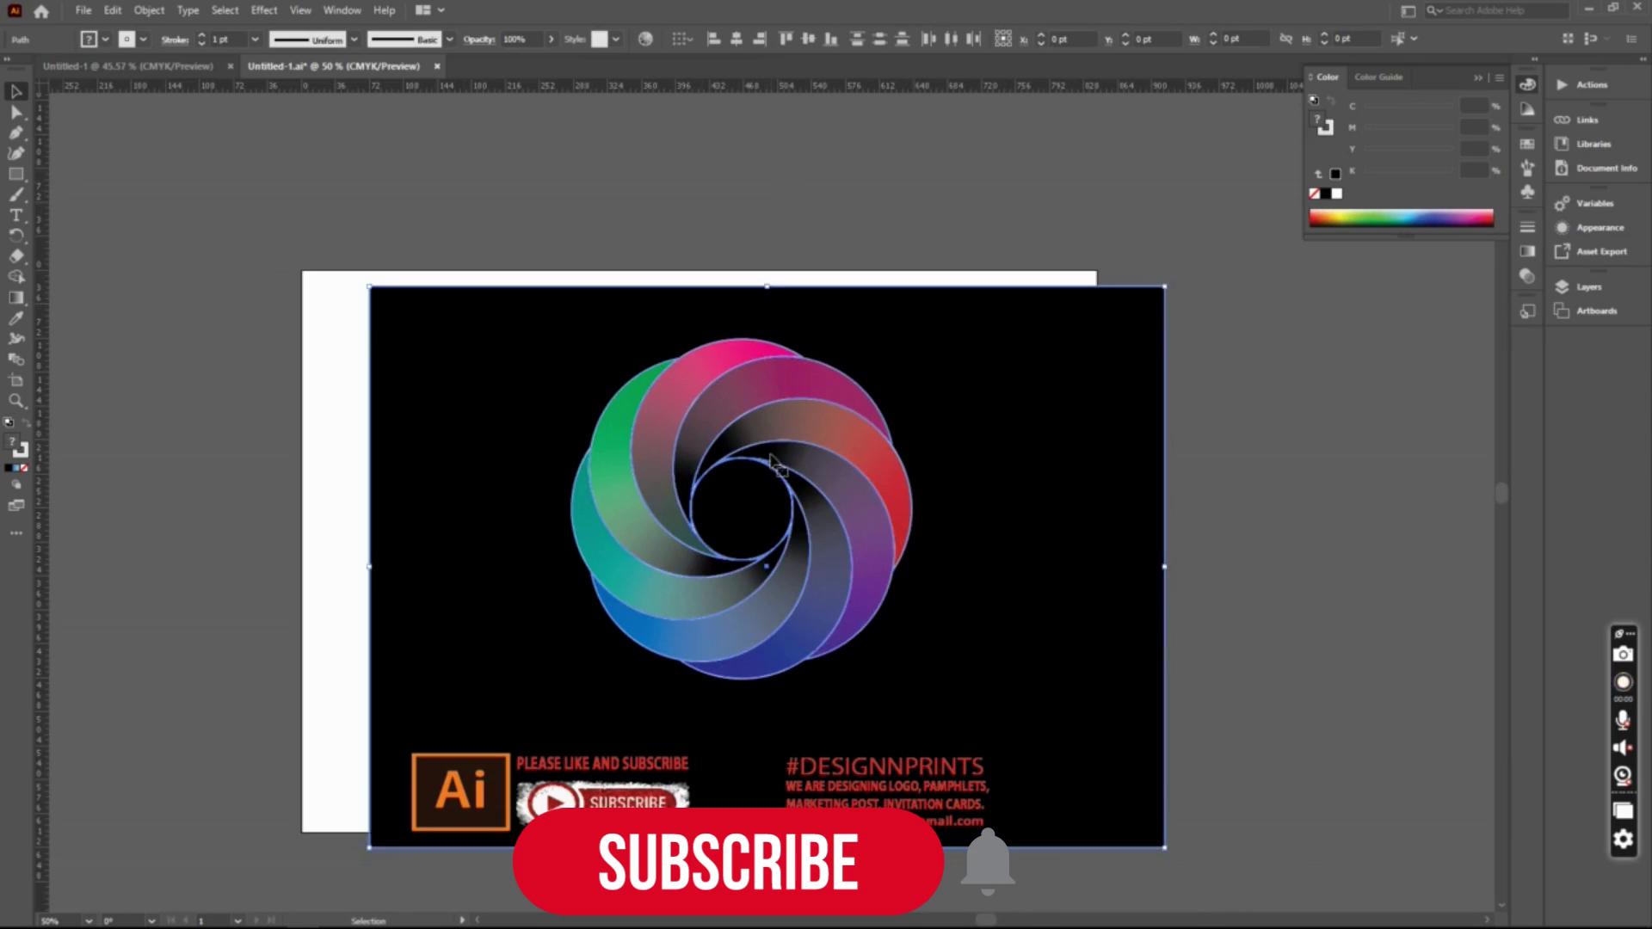
key(ctrl+z)
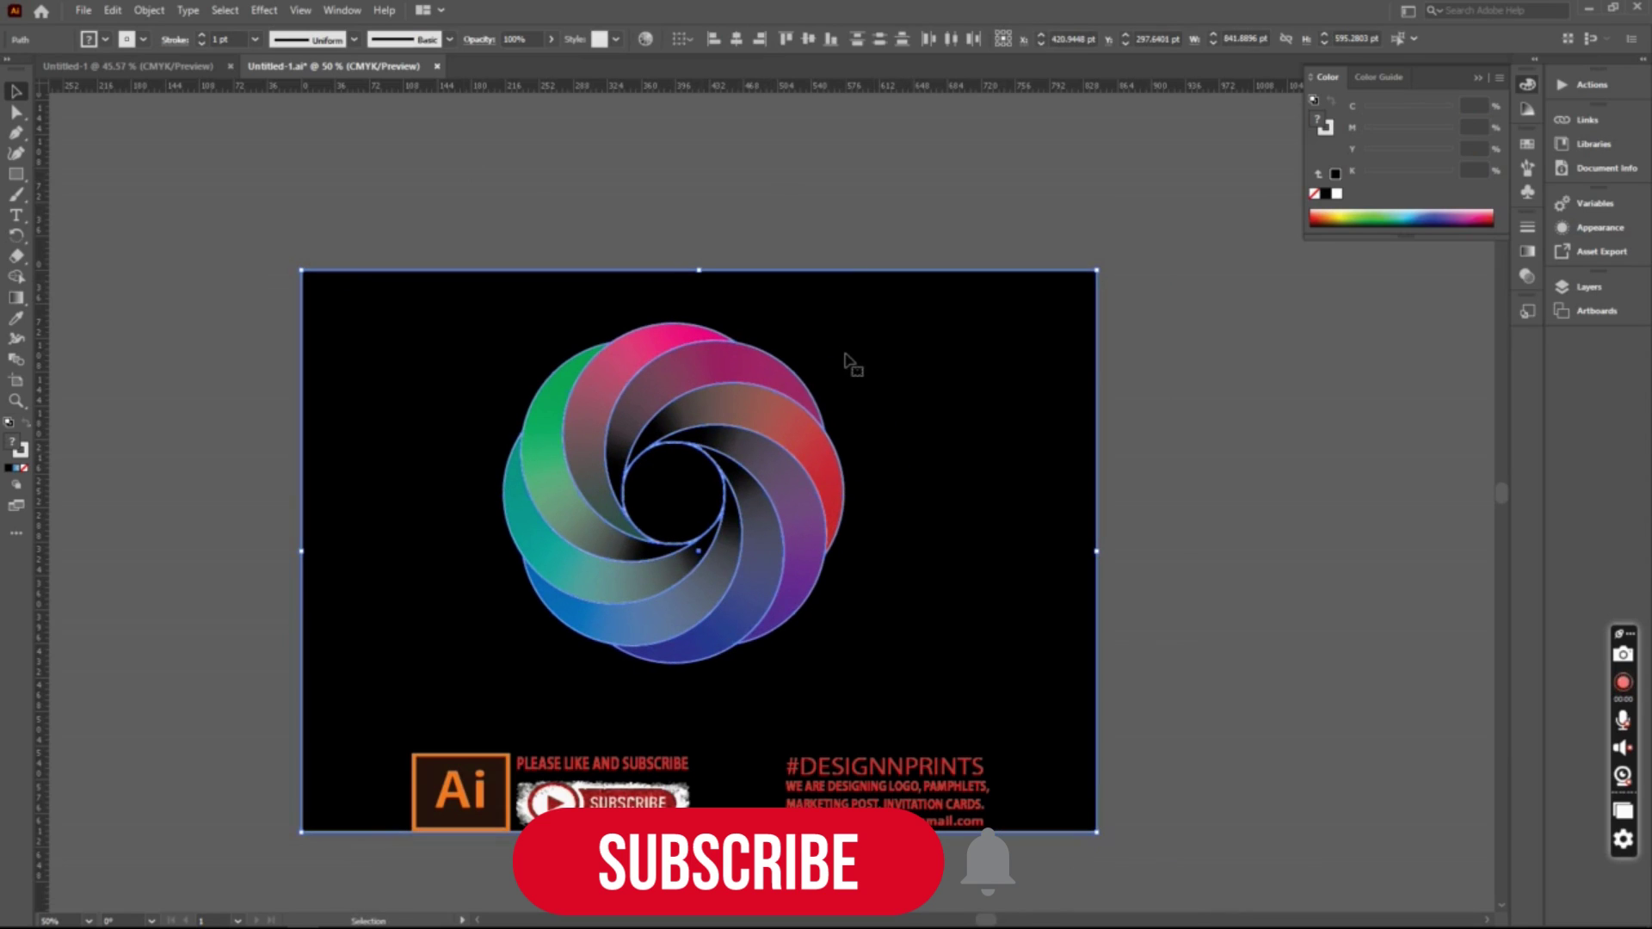
shift+click(836, 342)
drag(723, 392, 793, 412)
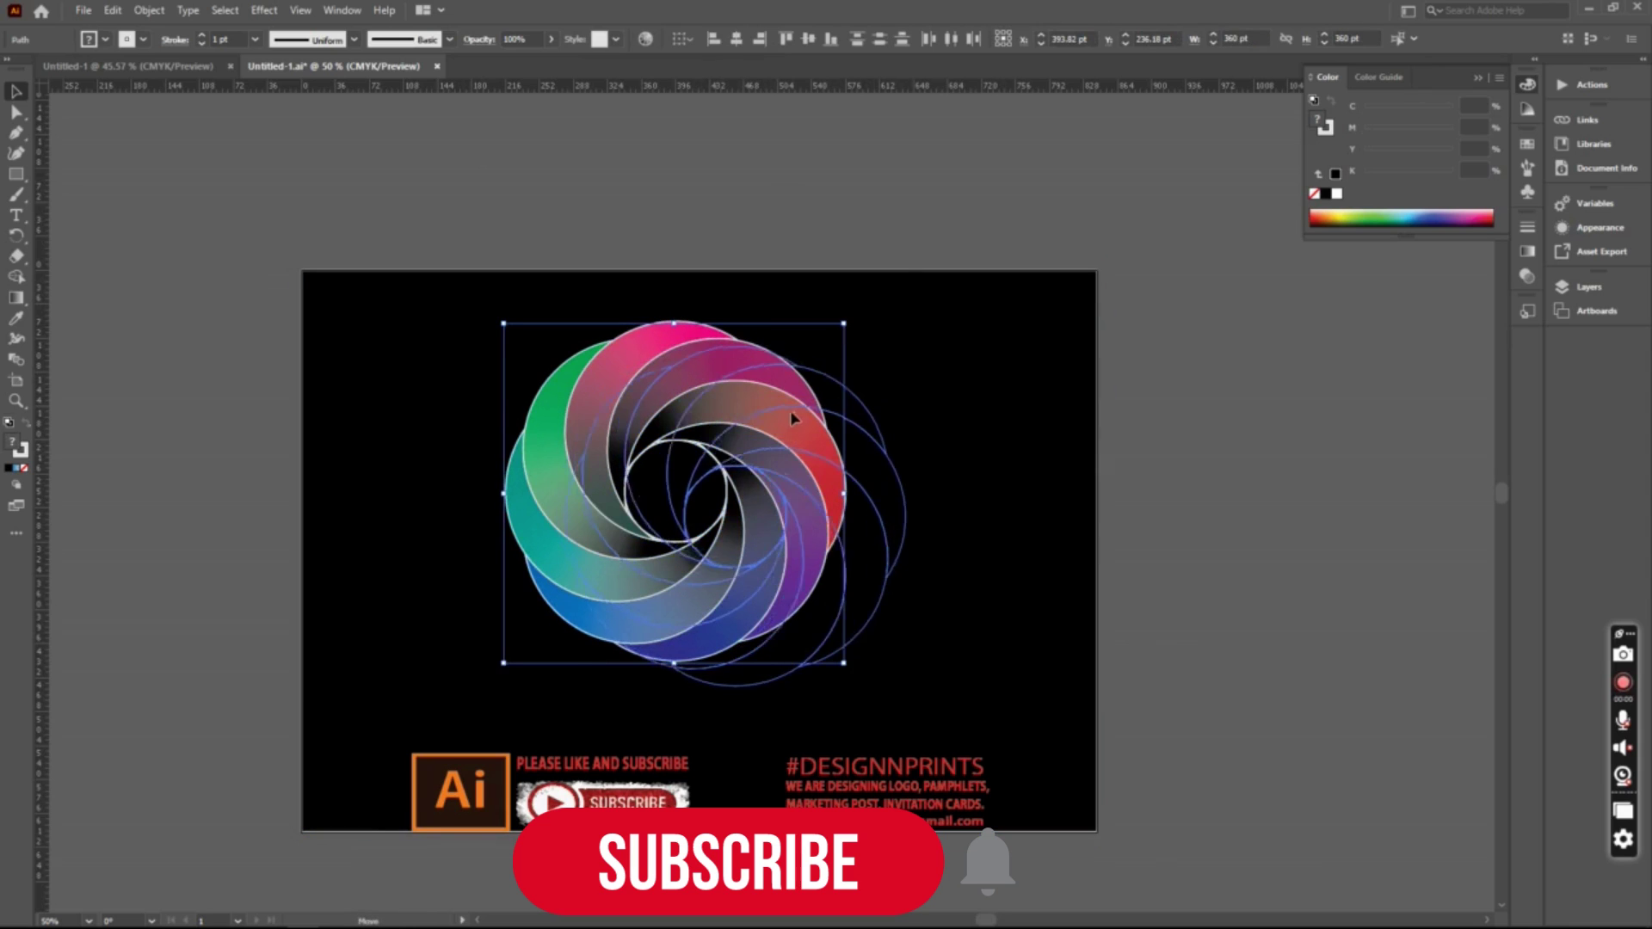
click(884, 234)
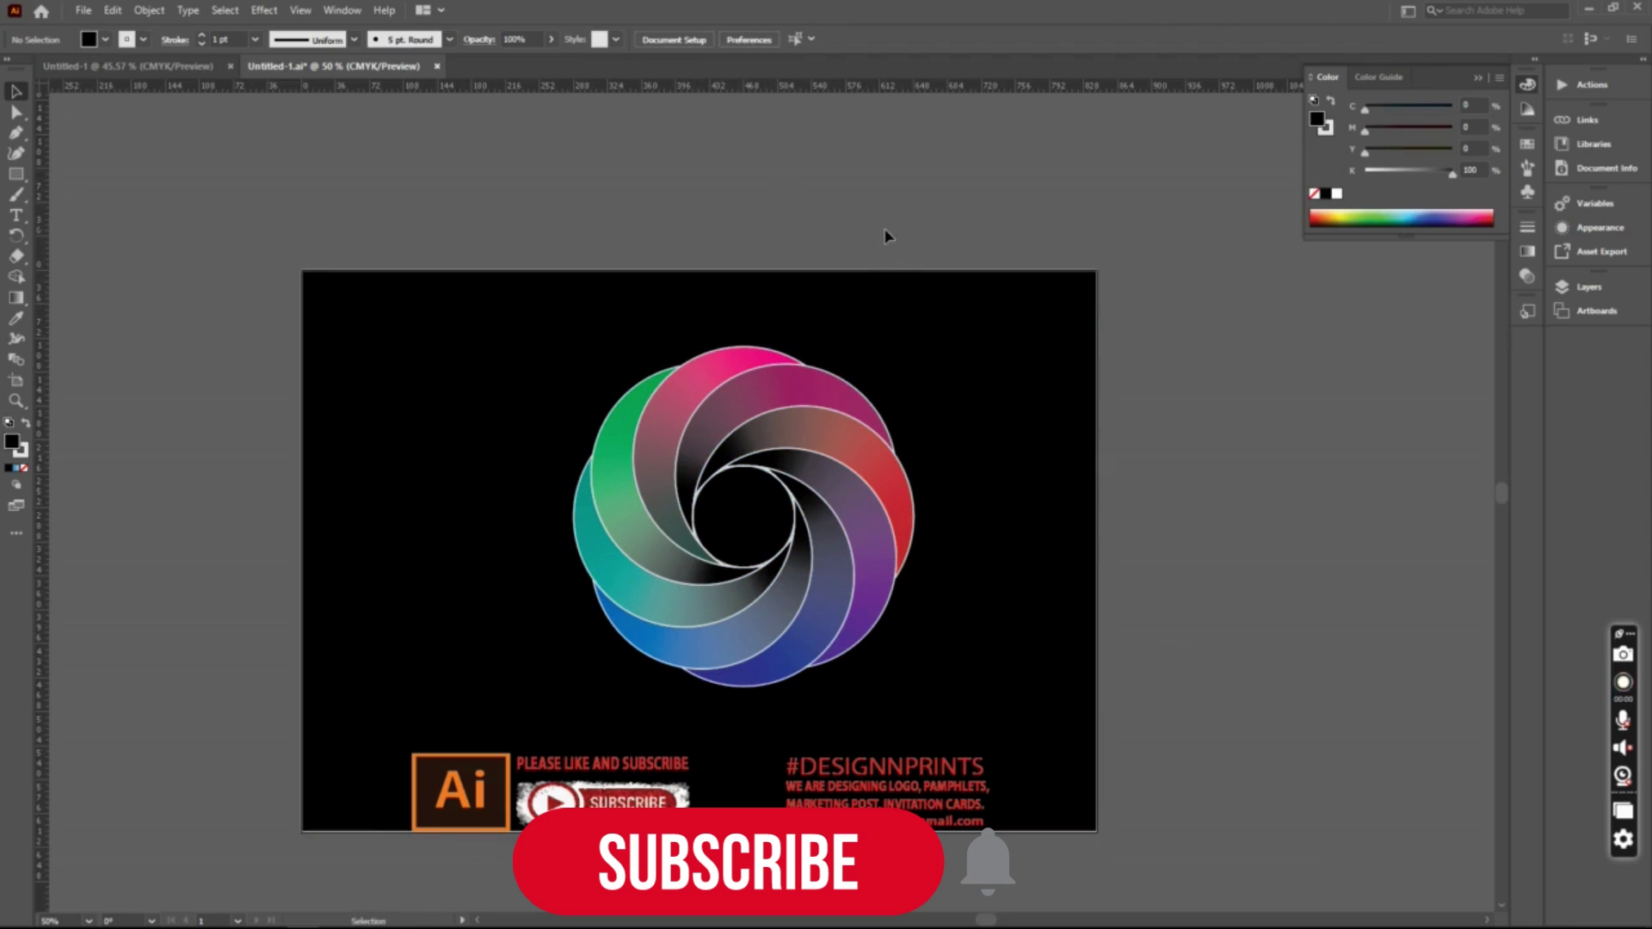
Enlarge the swirl logo from 360 pt to about 387 pt wide, centred on the black background.
click(791, 391)
drag(950, 165, 546, 723)
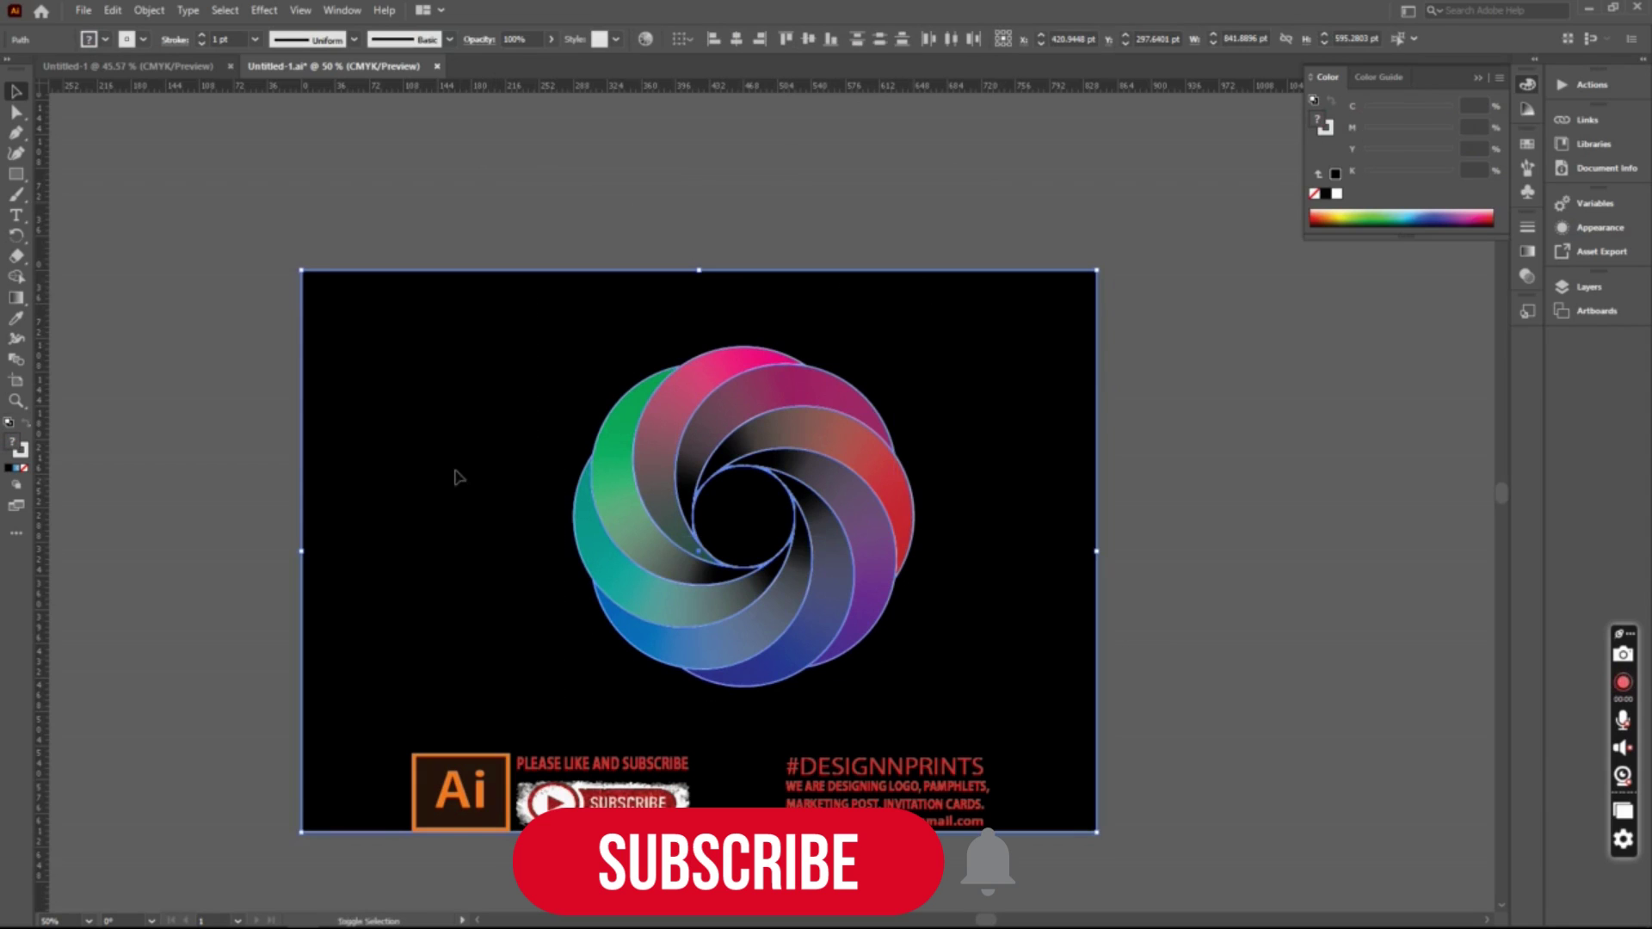
drag(762, 460, 739, 443)
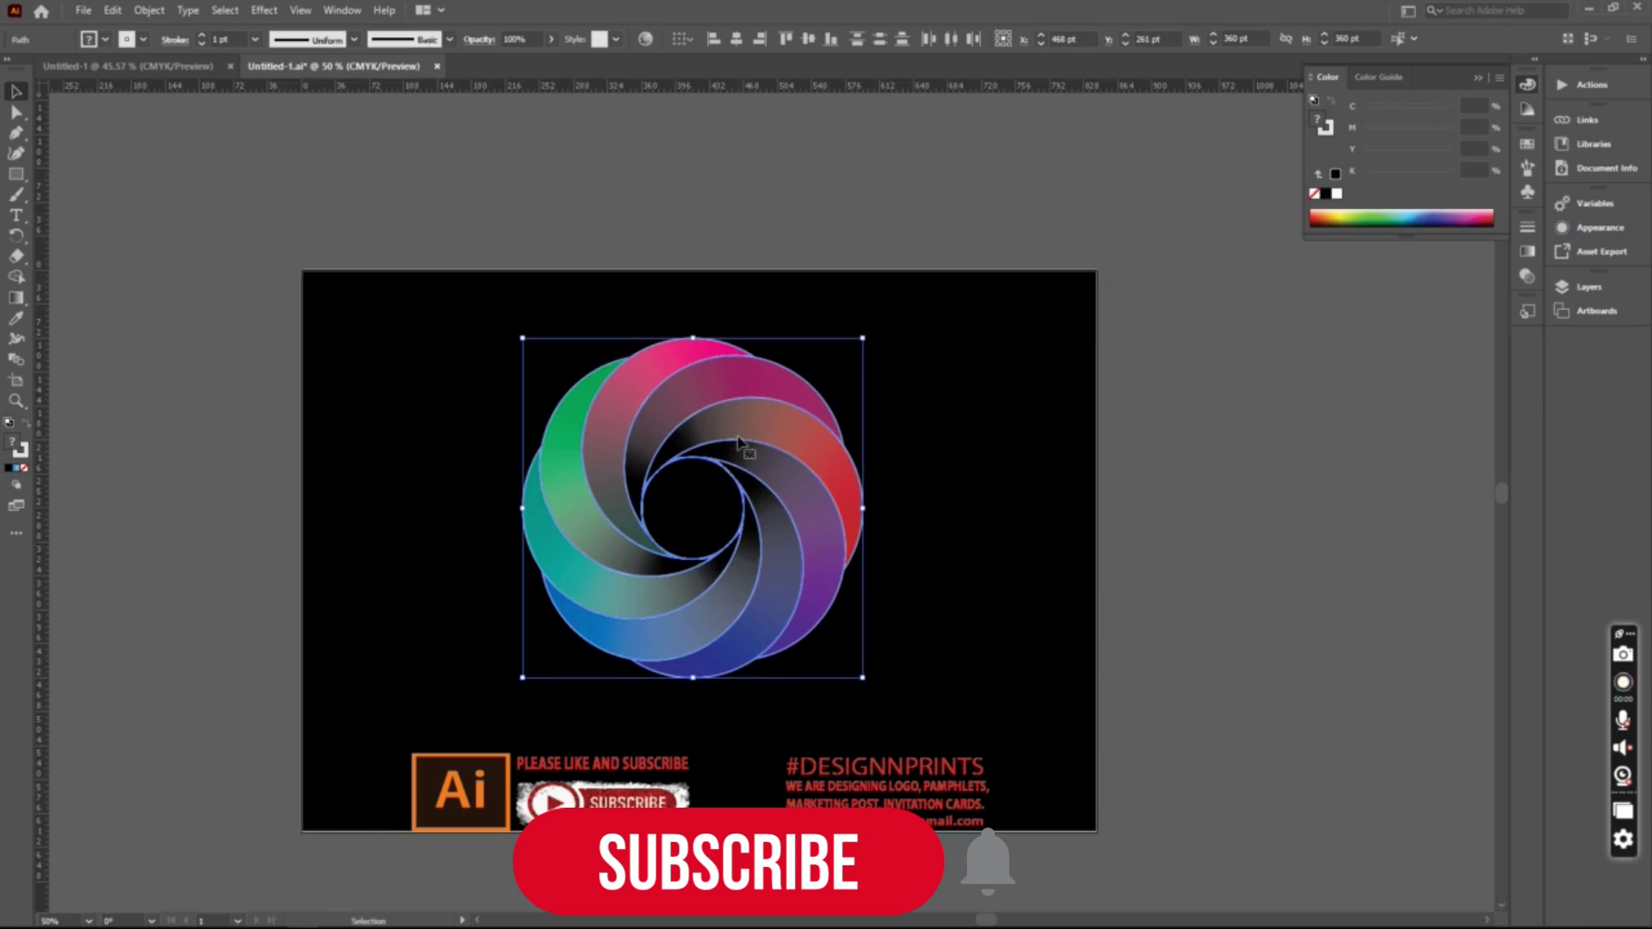
drag(899, 322, 911, 310)
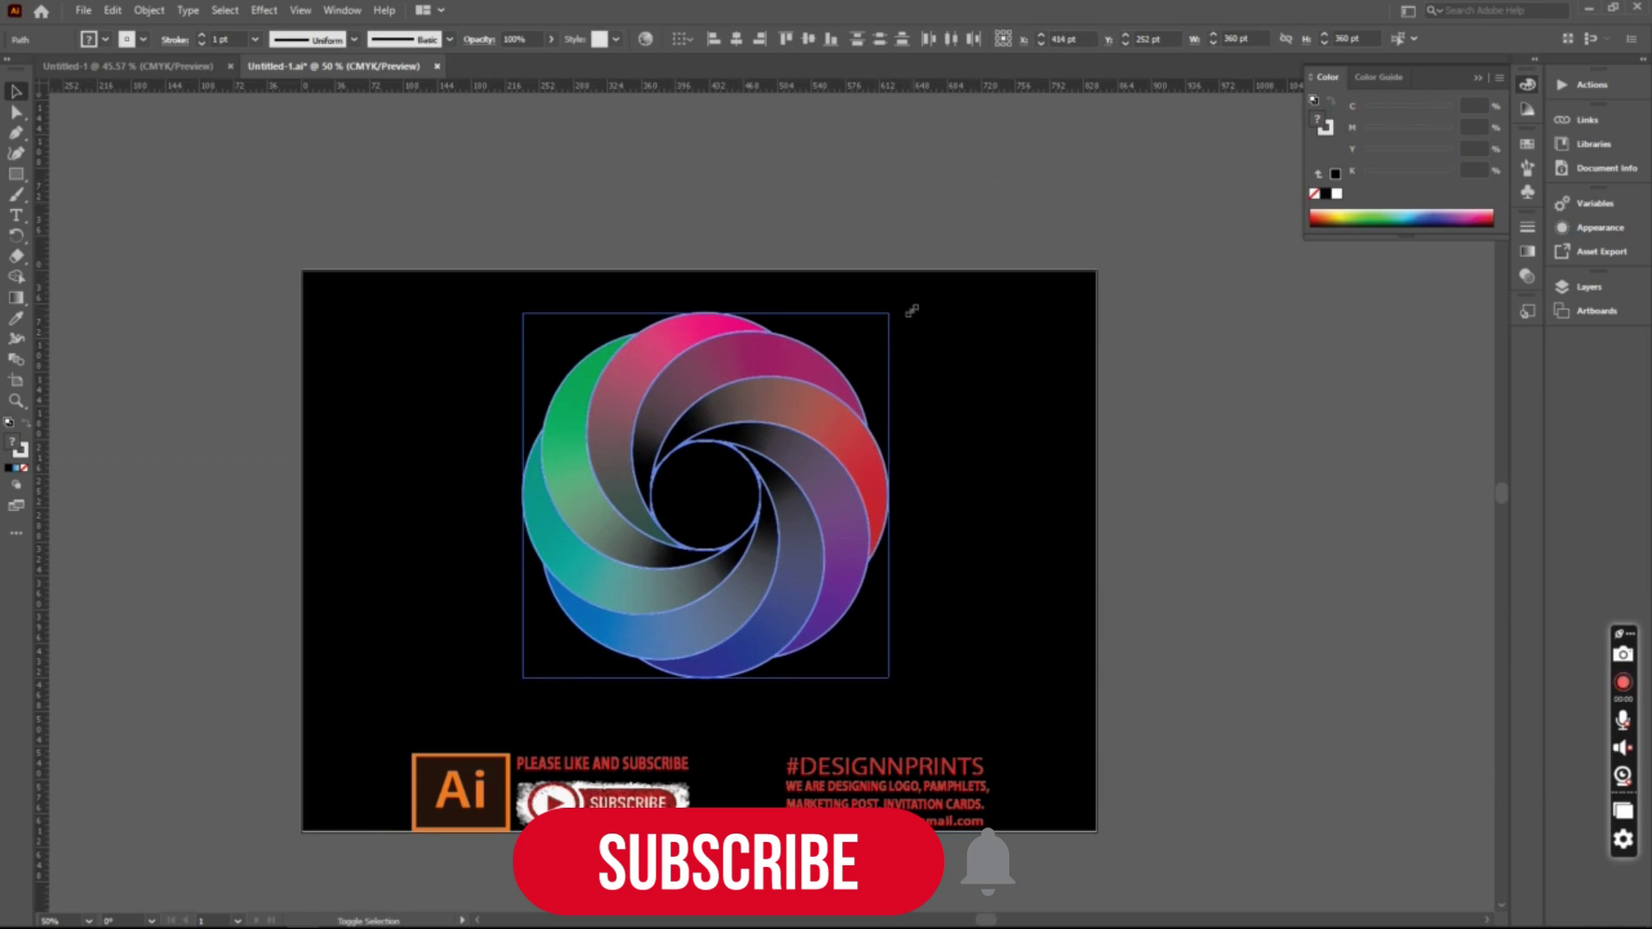
drag(790, 380, 784, 393)
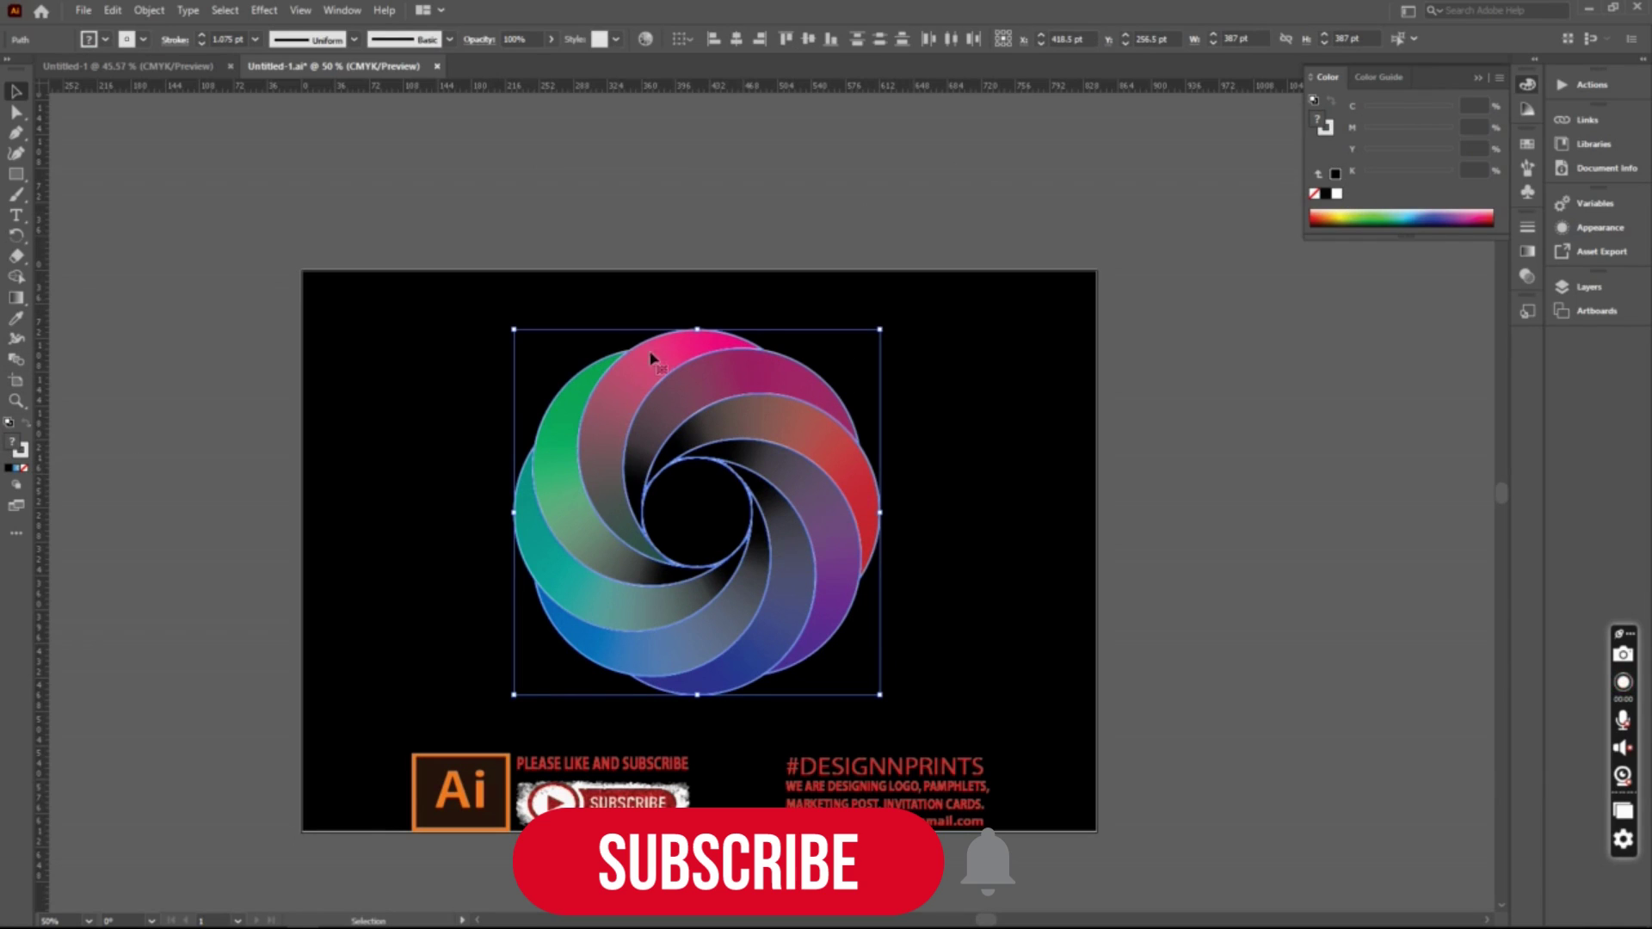
click(1528, 251)
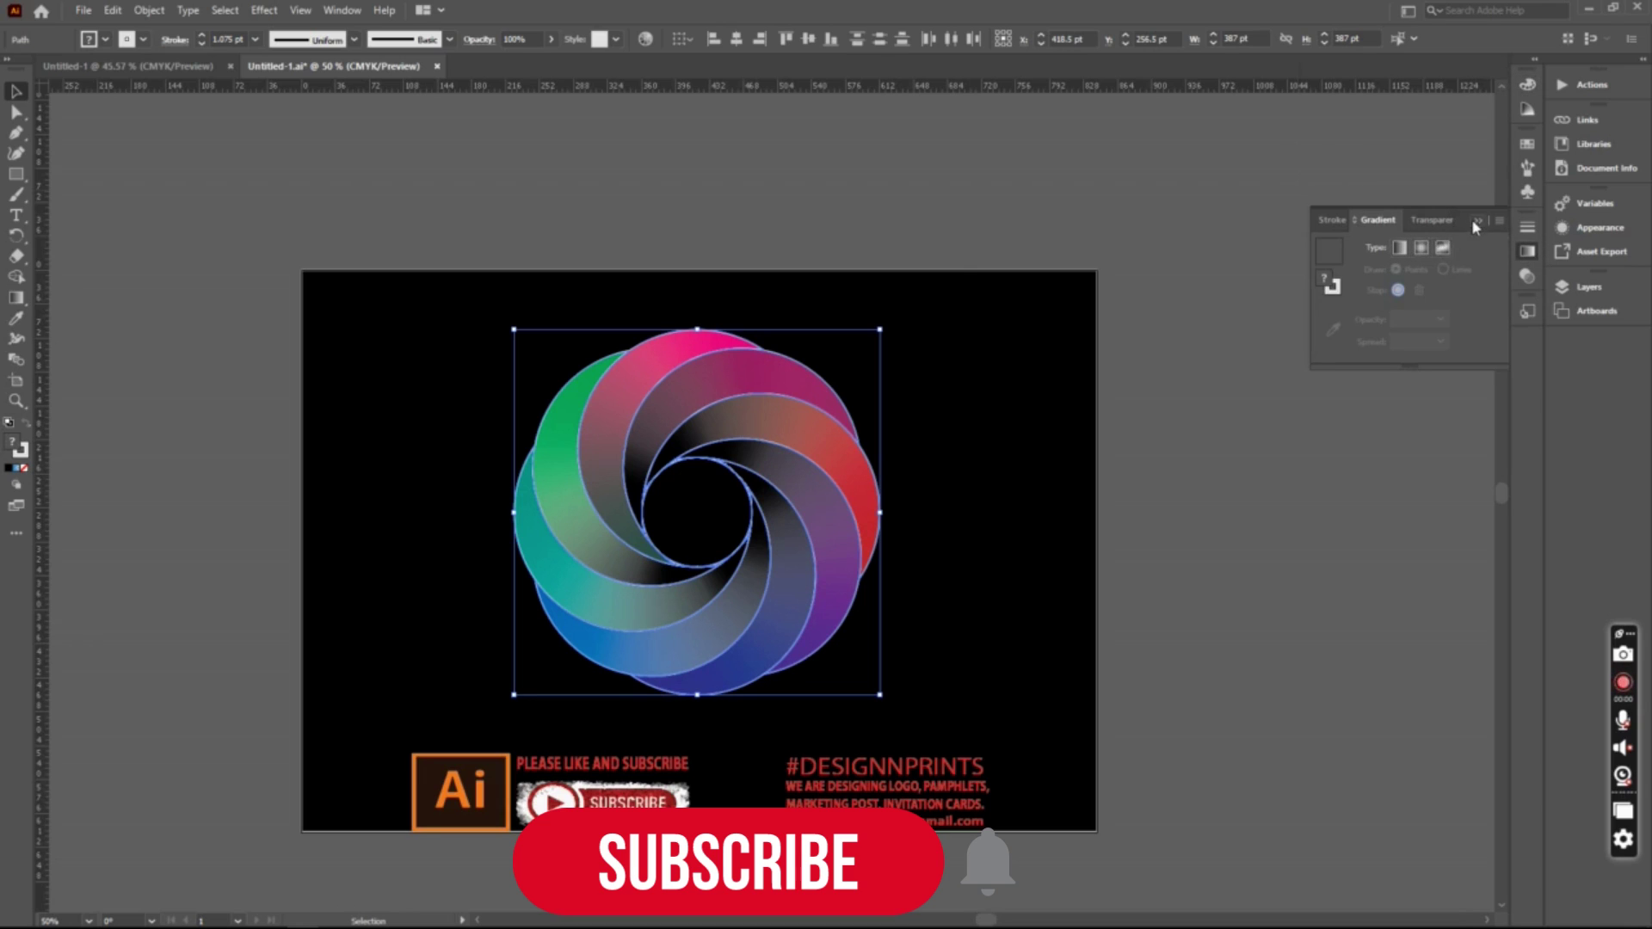
click(1475, 221)
click(895, 389)
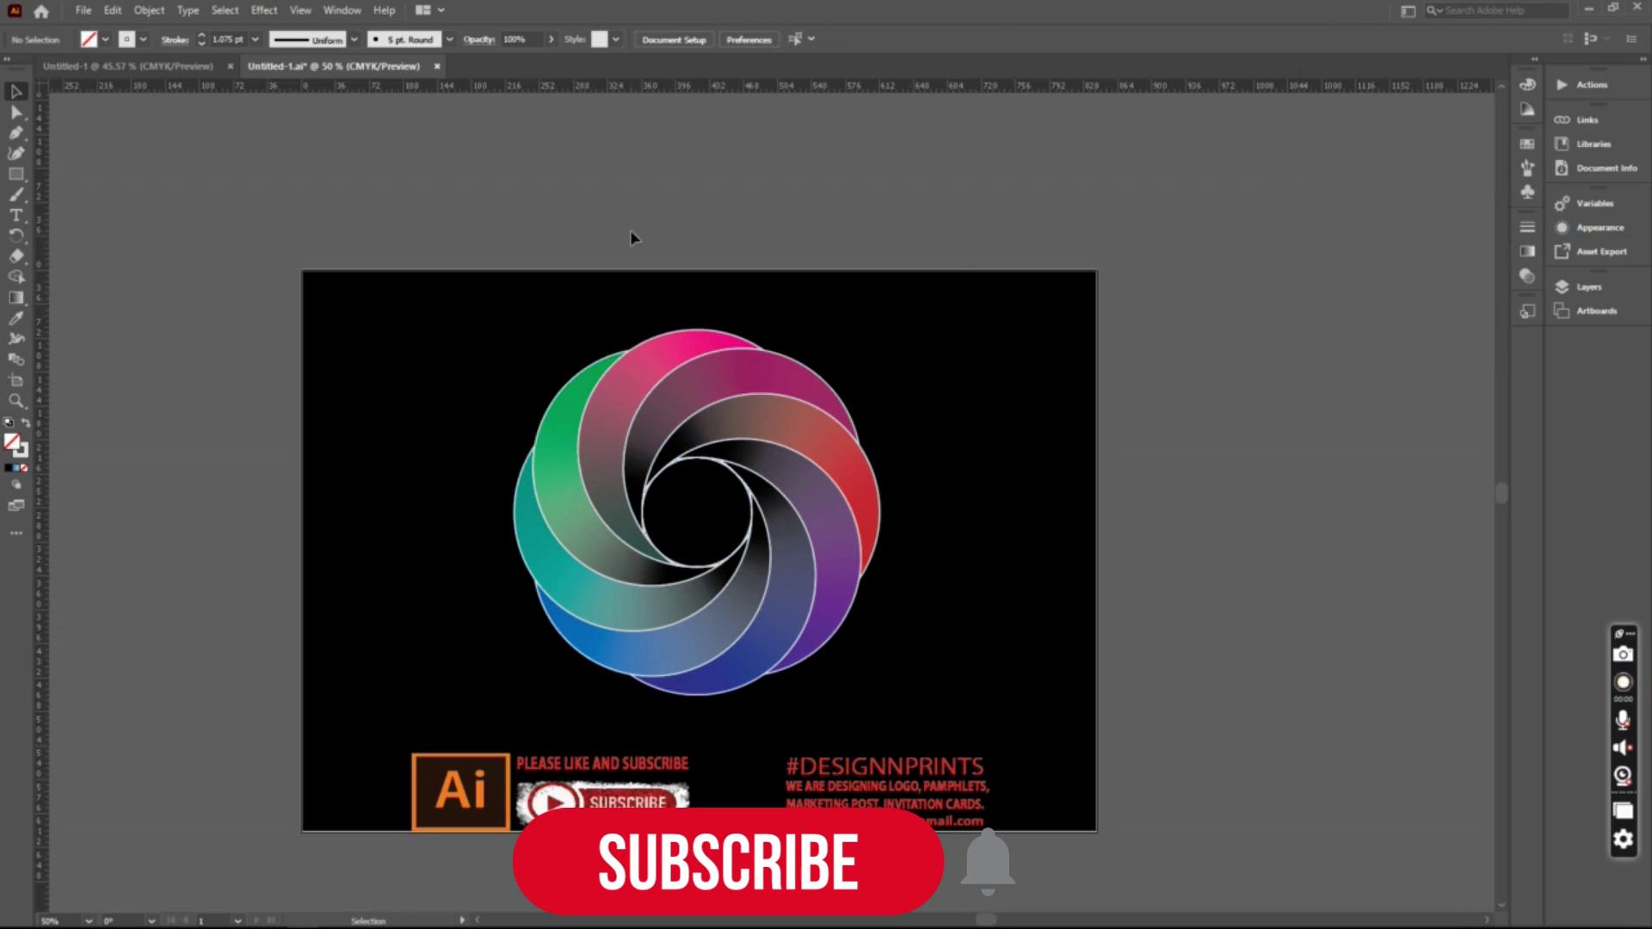